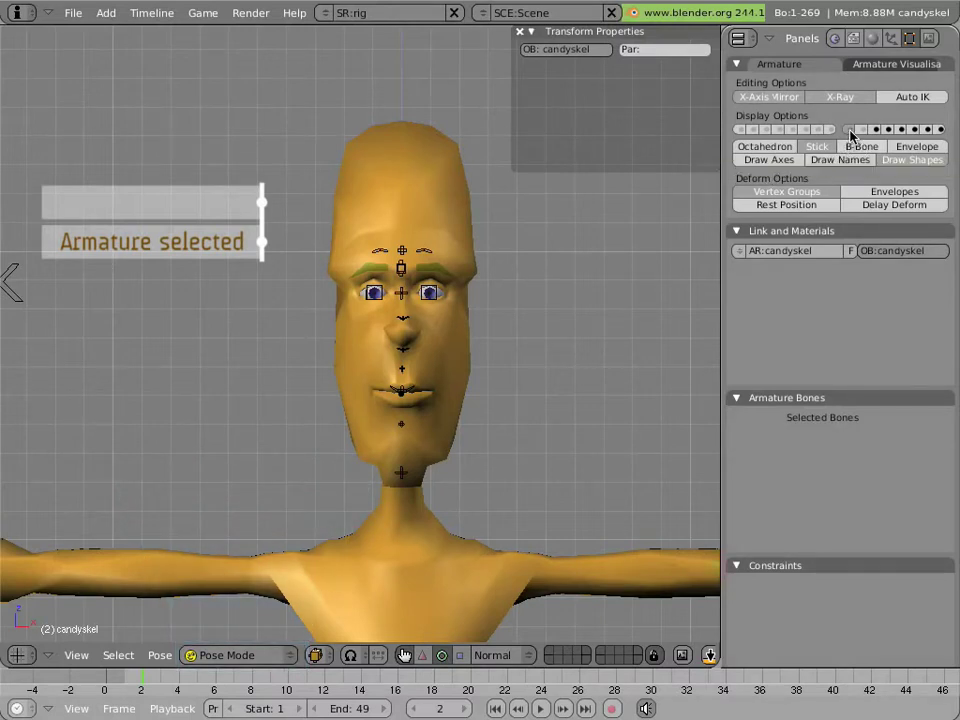
- Toggle the face bone layer, select the ManCandy mesh, and pin its frown.R shape key
{"action": "left_click", "coordinate": [864, 130]}
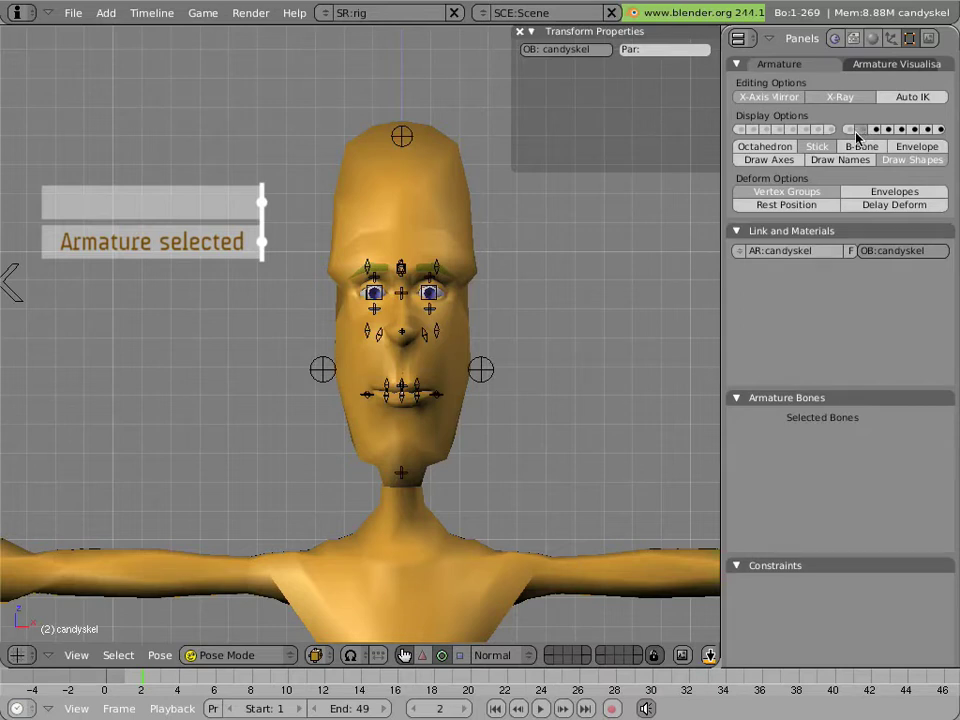
{"action": "left_click", "coordinate": [850, 129]}
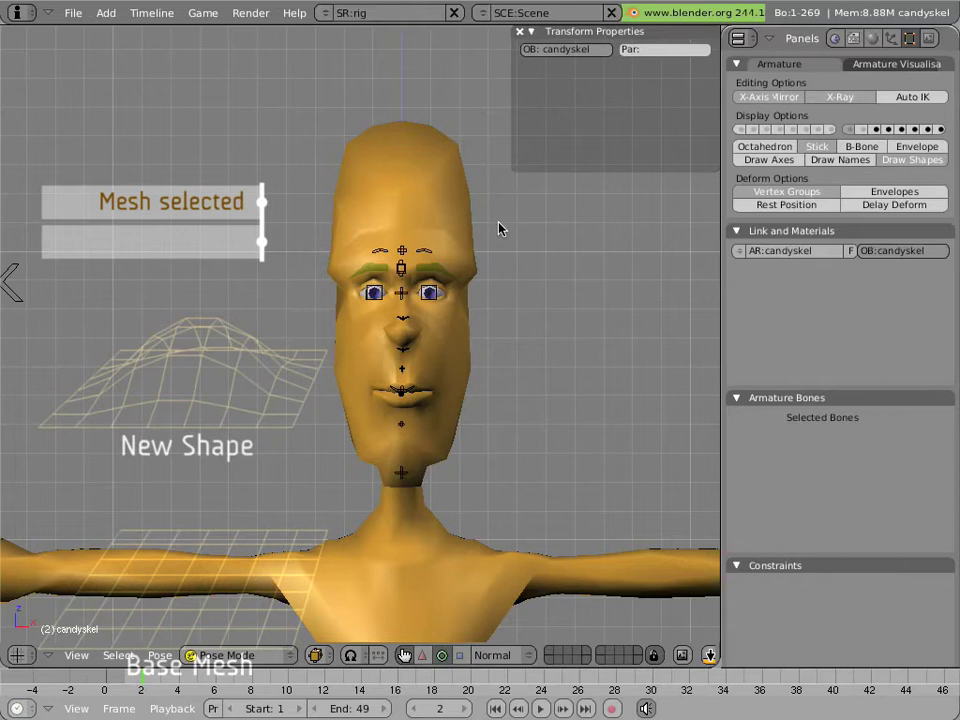
{"action": "right_click", "coordinate": [423, 192]}
{"action": "scroll", "coordinate": [866, 450], "scroll_direction": "down", "scroll_amount": 4}
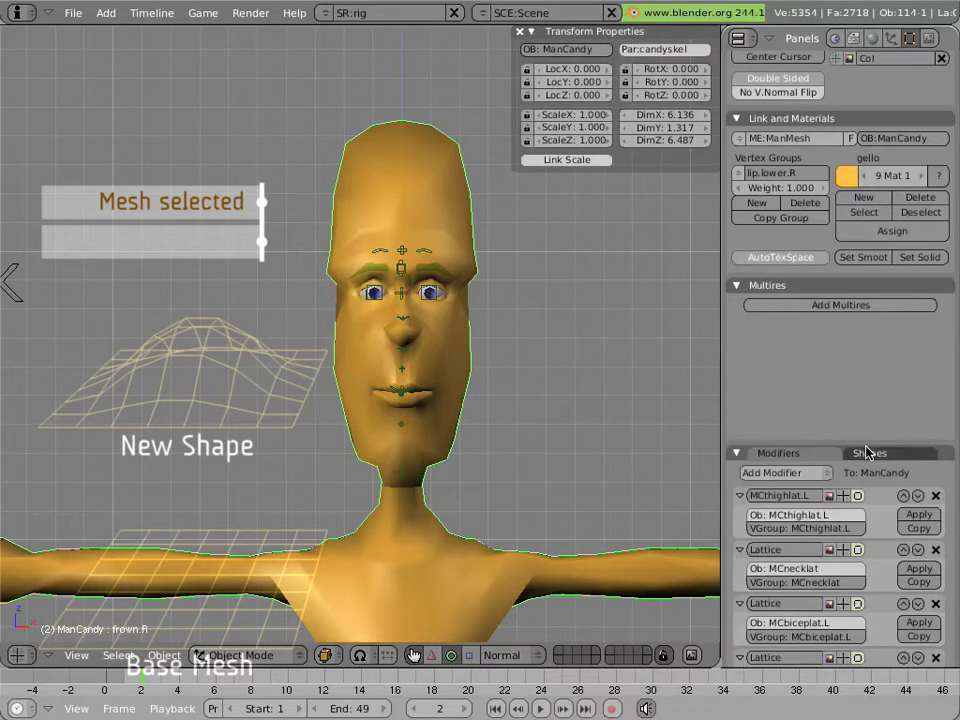
{"action": "left_click", "coordinate": [866, 370]}
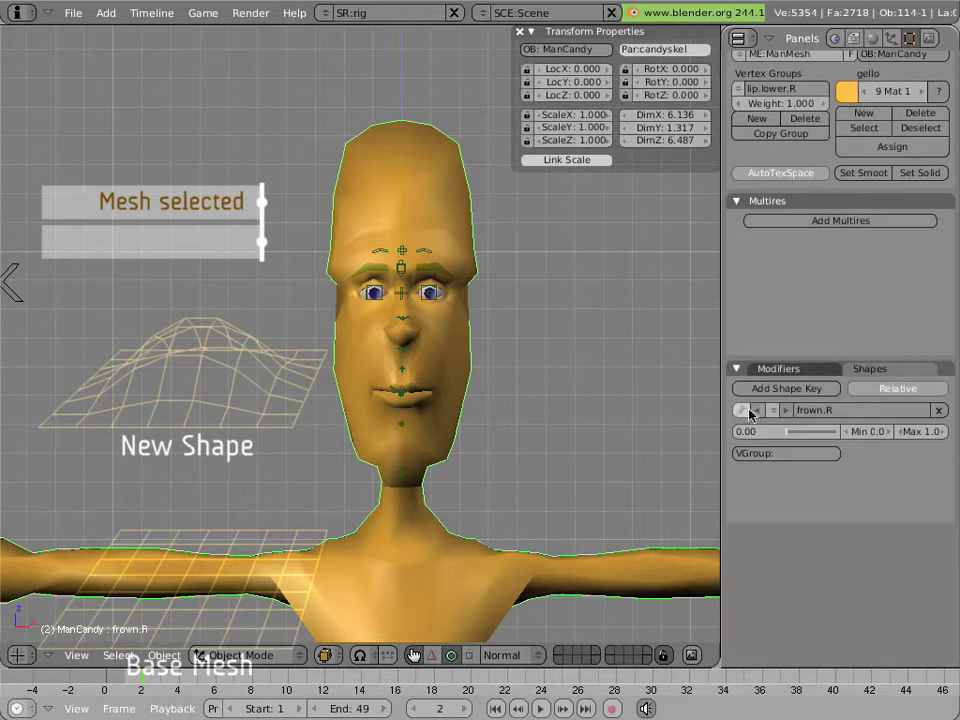
{"action": "left_click", "coordinate": [740, 411]}
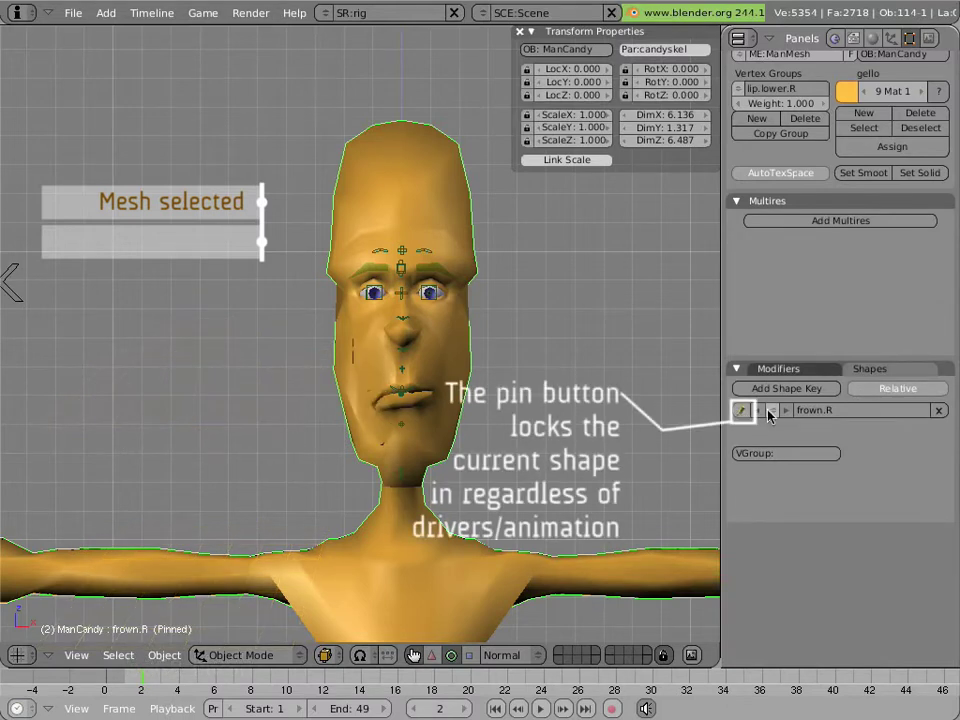
- Browse the shape keys to browdn.R, then sneer.L, and leave sneer.L unpinned
{"action": "left_click", "coordinate": [778, 416]}
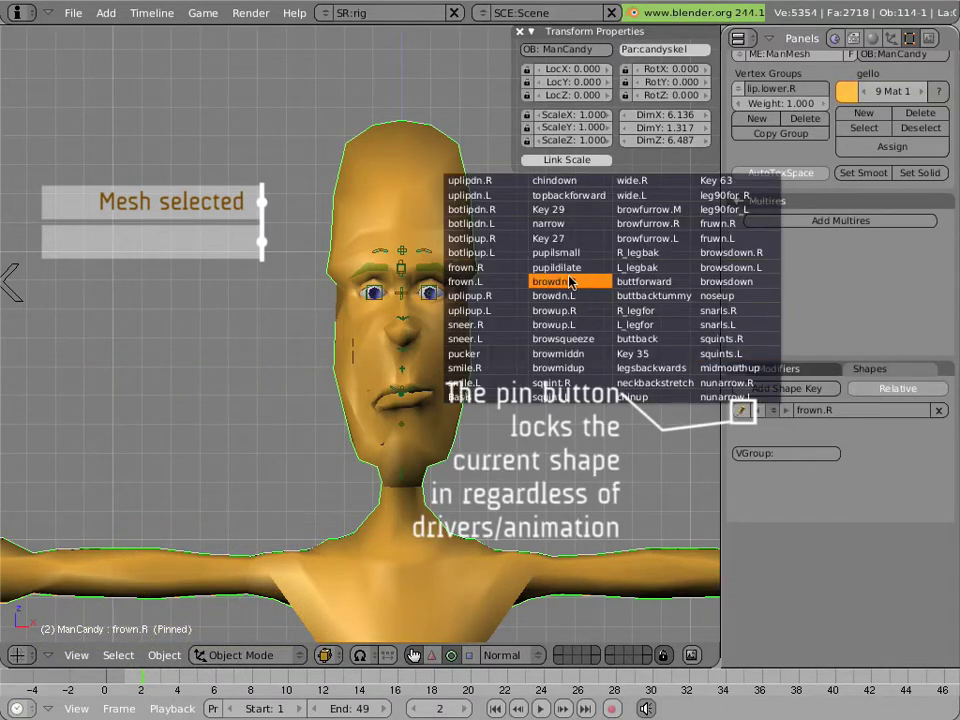
{"action": "left_click", "coordinate": [569, 282]}
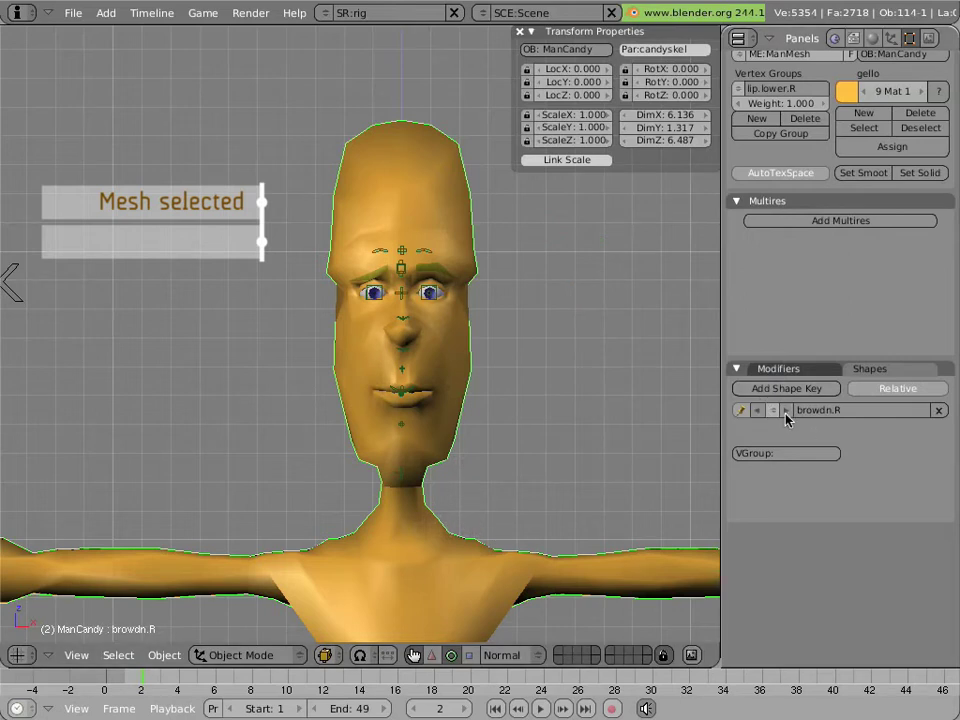
{"action": "left_click", "coordinate": [776, 413]}
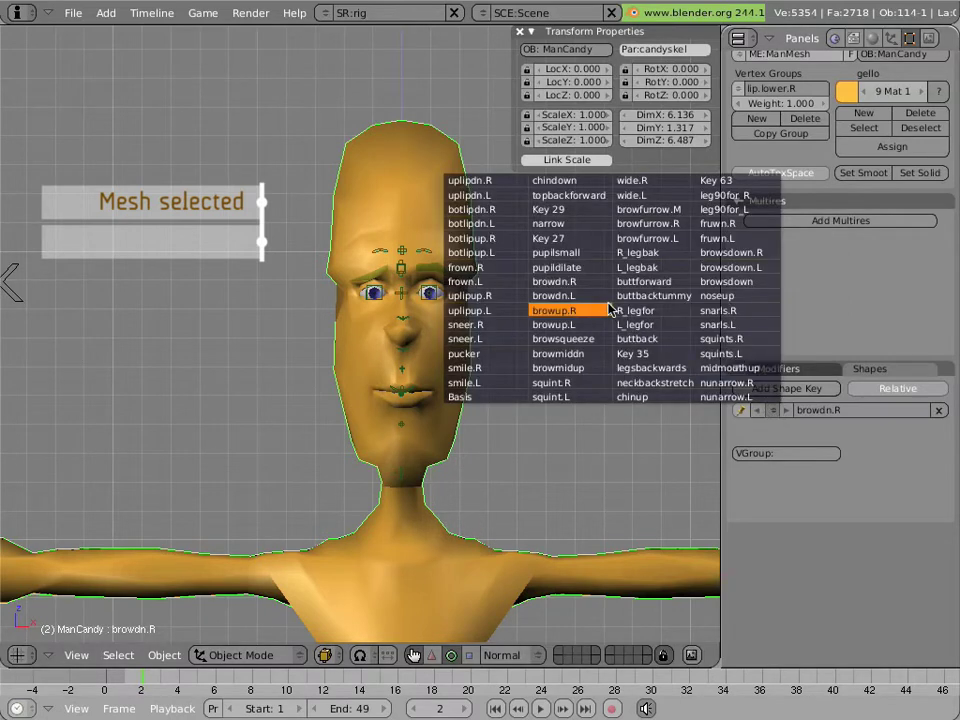
{"action": "left_click", "coordinate": [574, 282]}
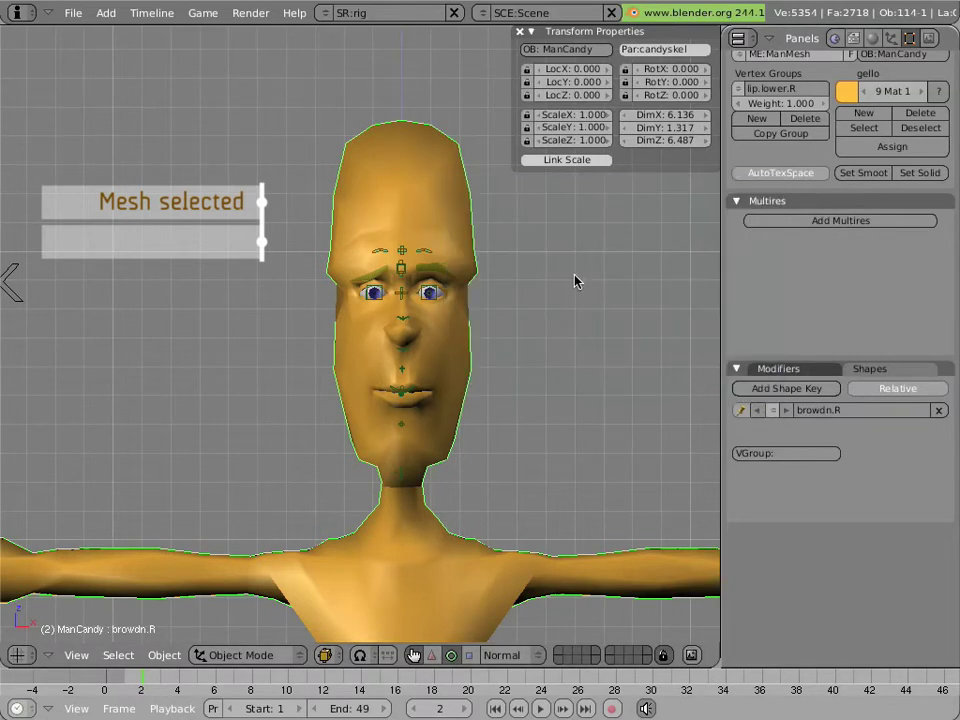
{"action": "left_click", "coordinate": [776, 413]}
{"action": "left_click", "coordinate": [462, 339]}
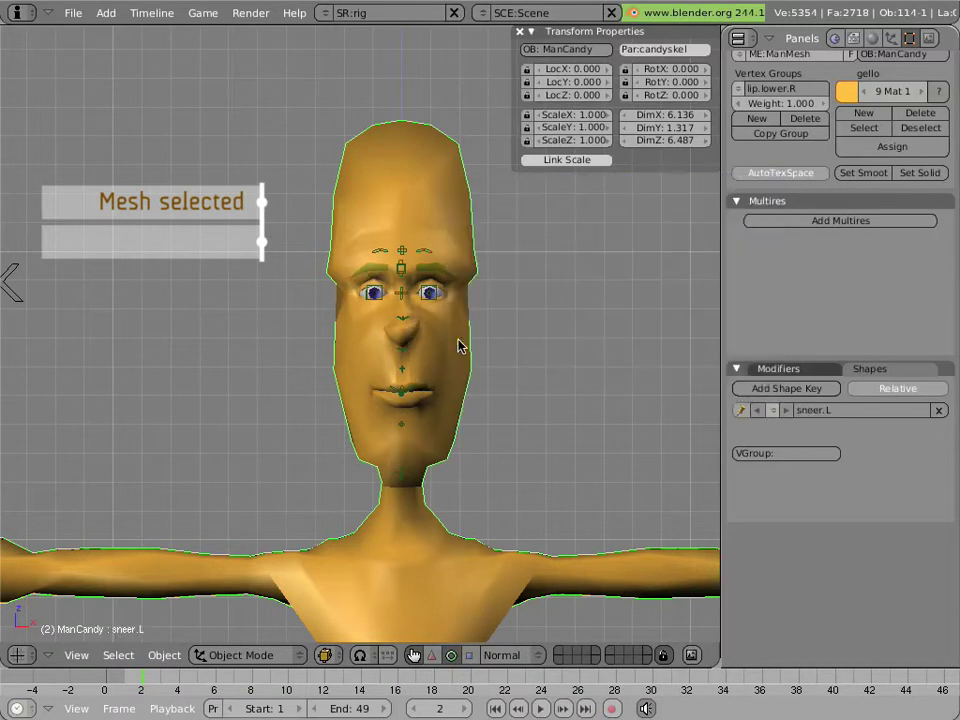
{"action": "left_click", "coordinate": [774, 413]}
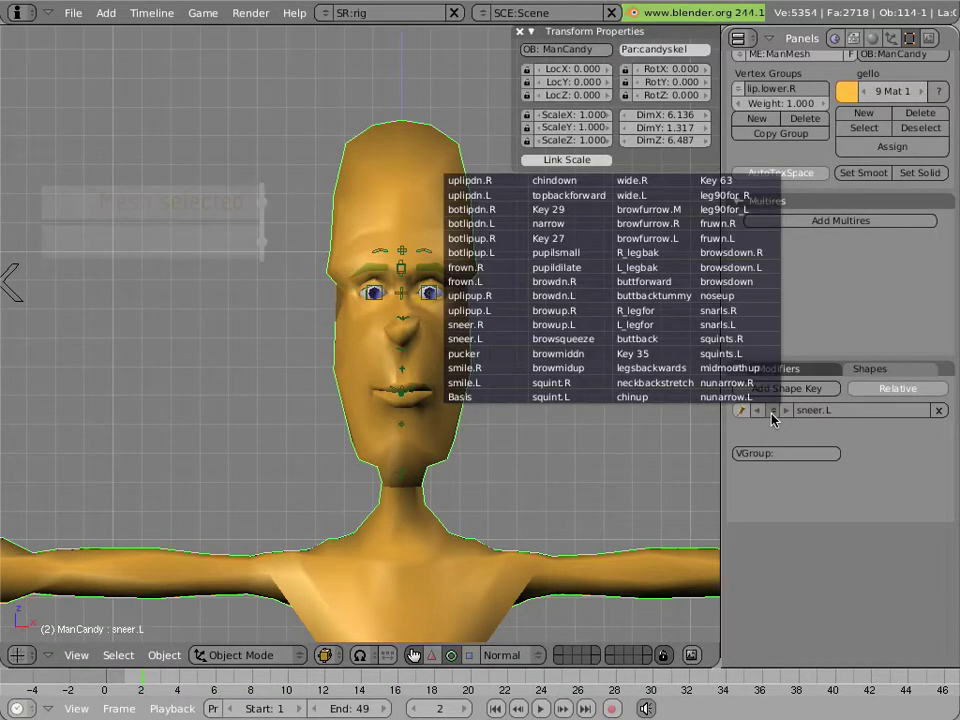
{"action": "left_click", "coordinate": [741, 411]}
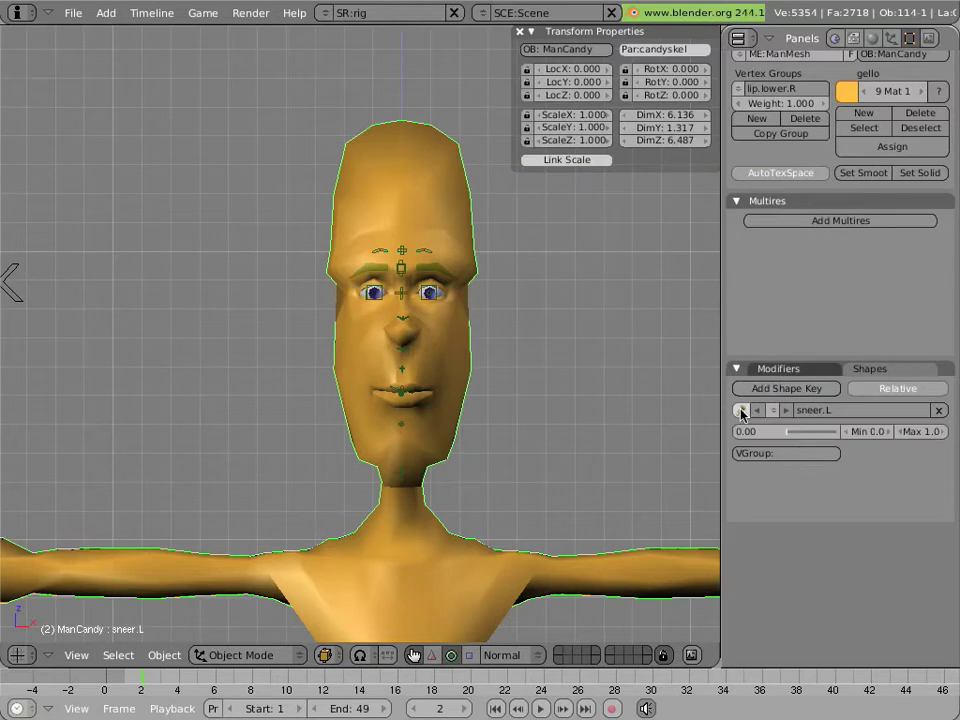
{"action": "left_click", "coordinate": [772, 410]}
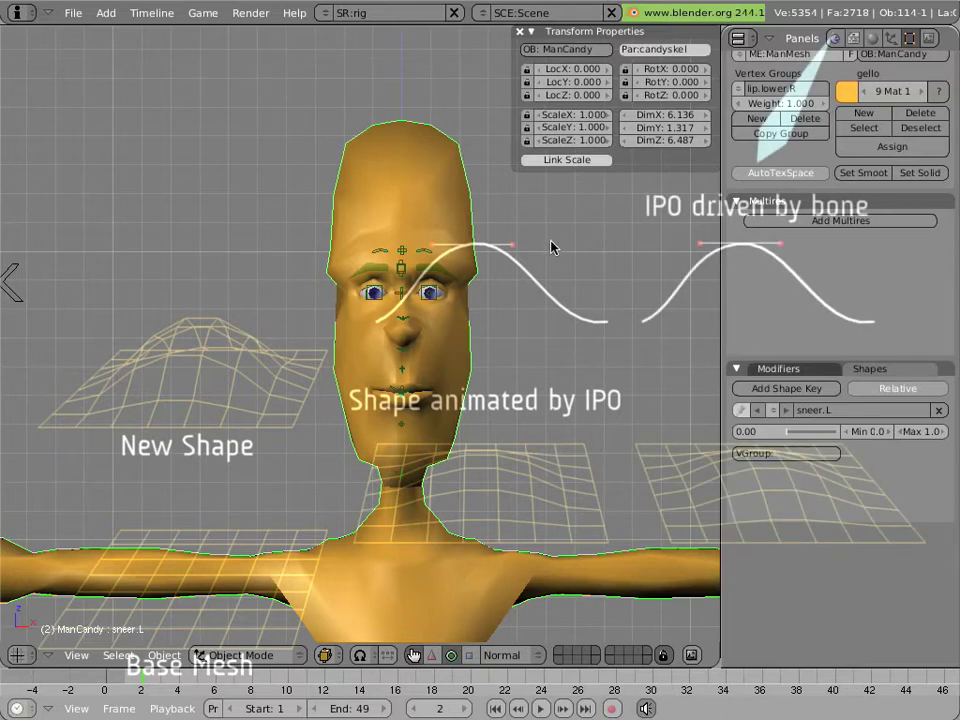
{"action": "right_click", "coordinate": [428, 253]}
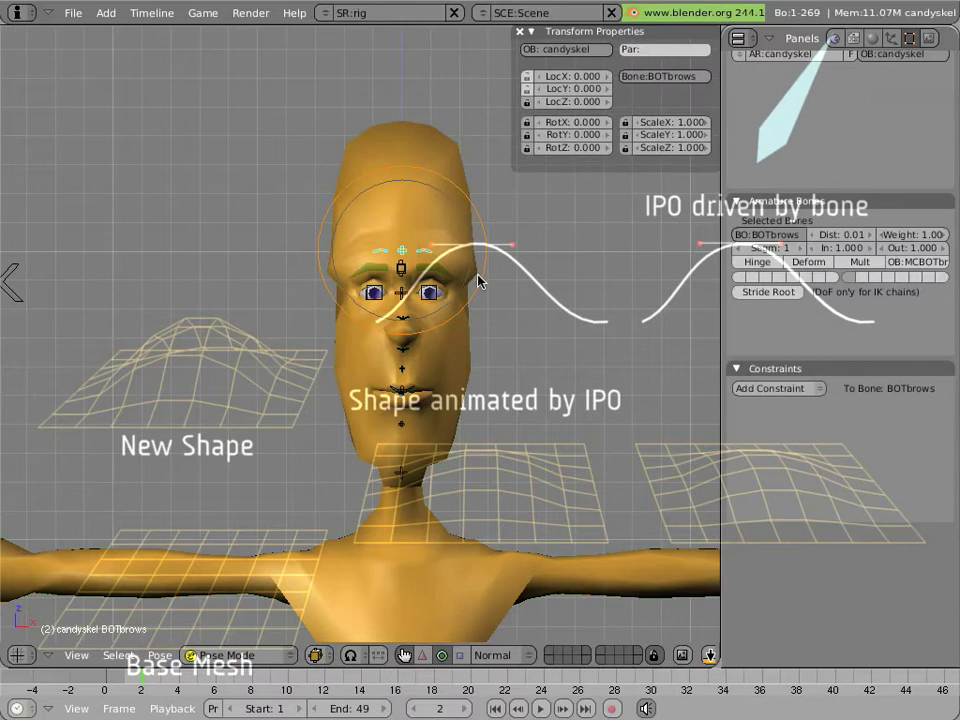
{"action": "key", "text": "g"}
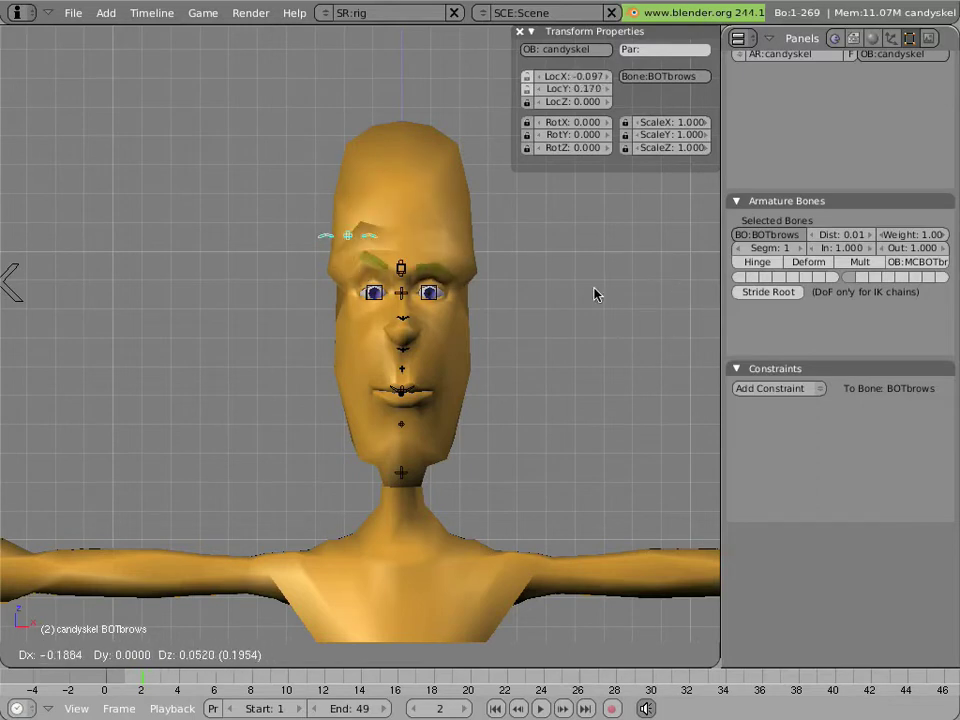
{"action": "key", "text": "Escape"}
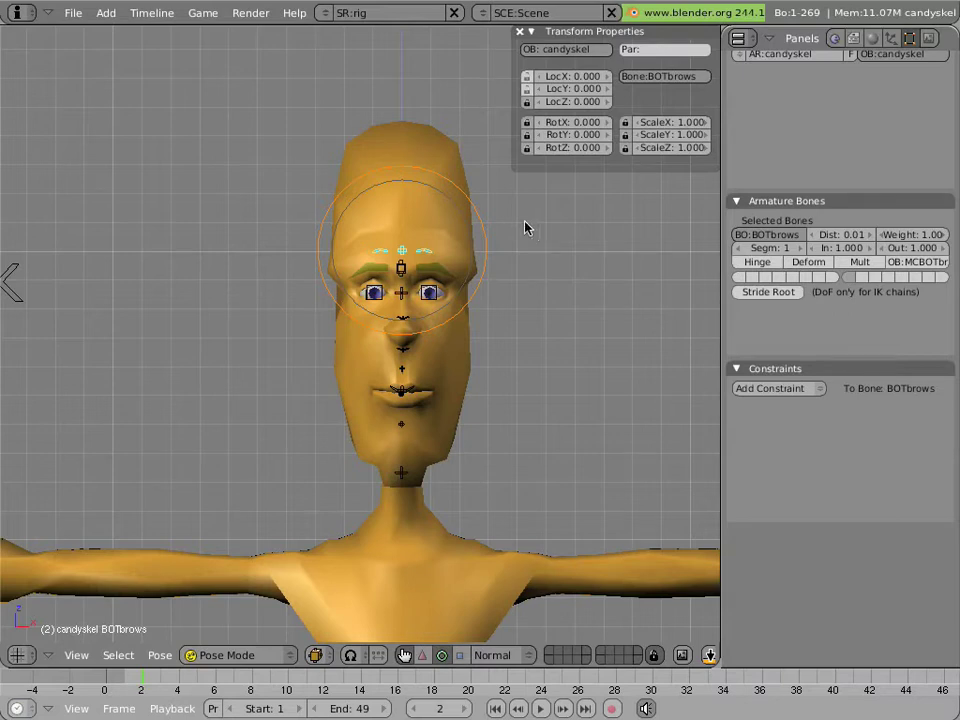
{"action": "right_click", "coordinate": [470, 345]}
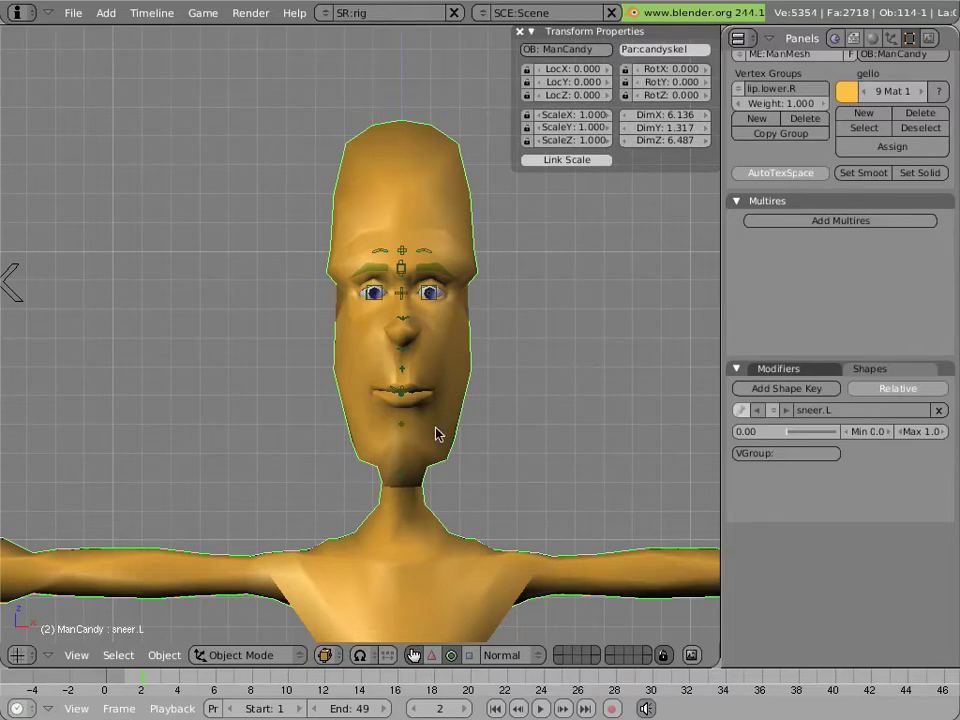
- Recentre the face, choose Basis as the current shape key, and pin it
{"action": "scroll", "coordinate": [435, 435], "scroll_direction": "up", "scroll_amount": 4}
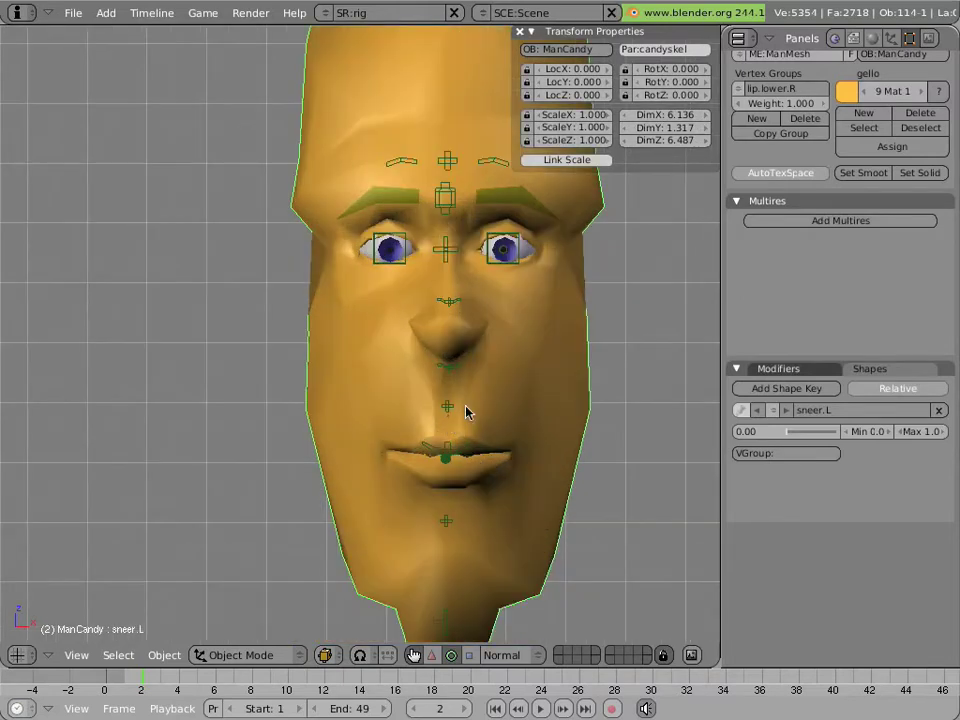
{"action": "middle_click_drag", "start_coordinate": [467, 409], "coordinate": [420, 392], "text": "shift"}
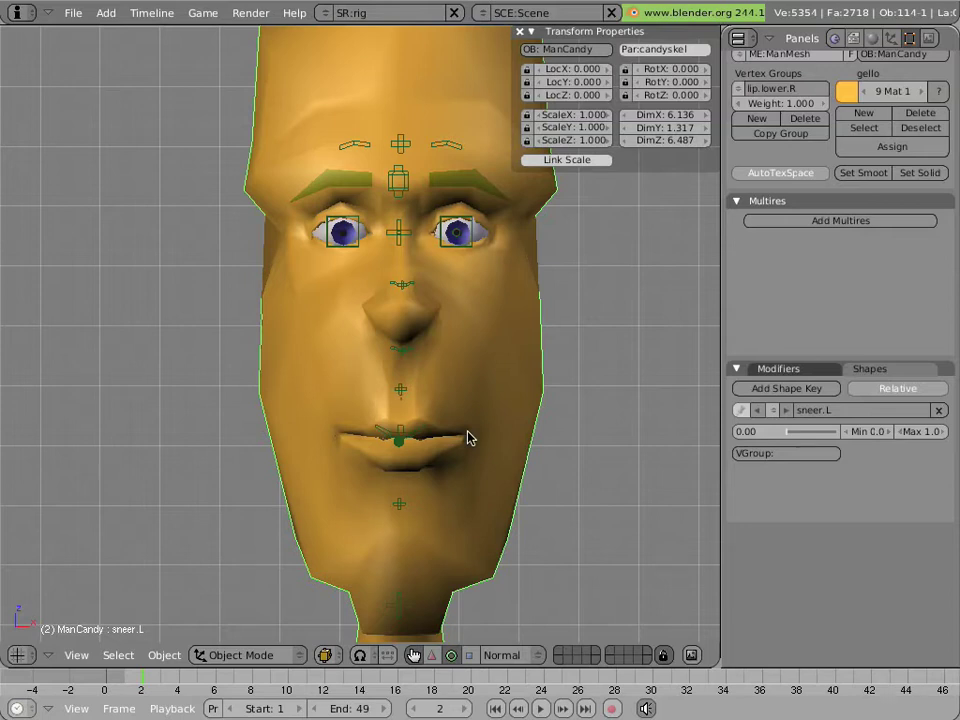
{"action": "left_click", "coordinate": [775, 415]}
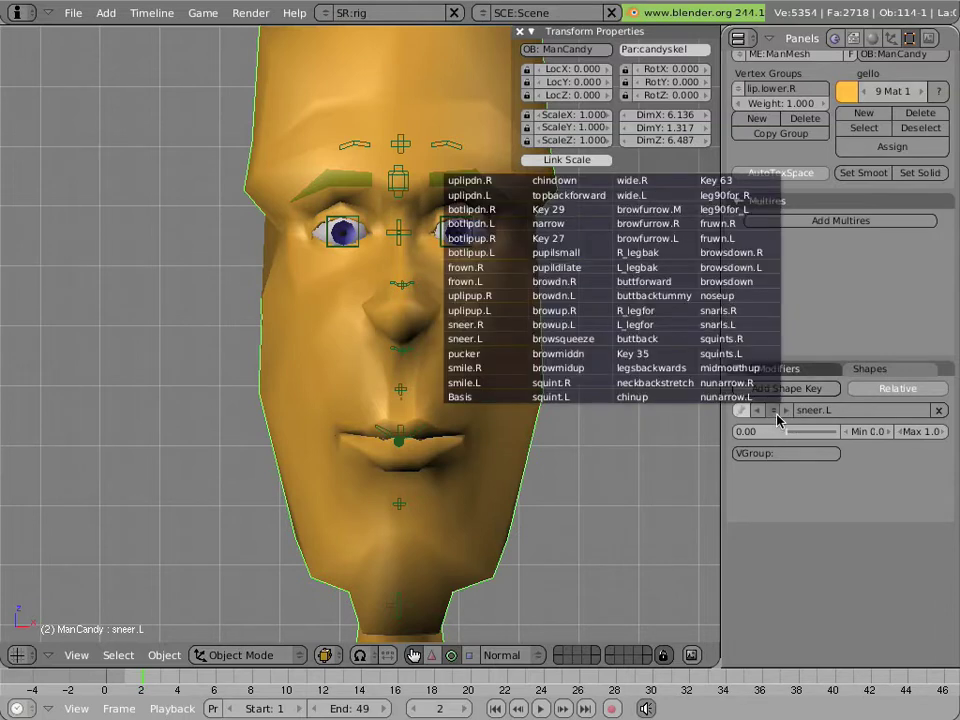
{"action": "left_click", "coordinate": [484, 396]}
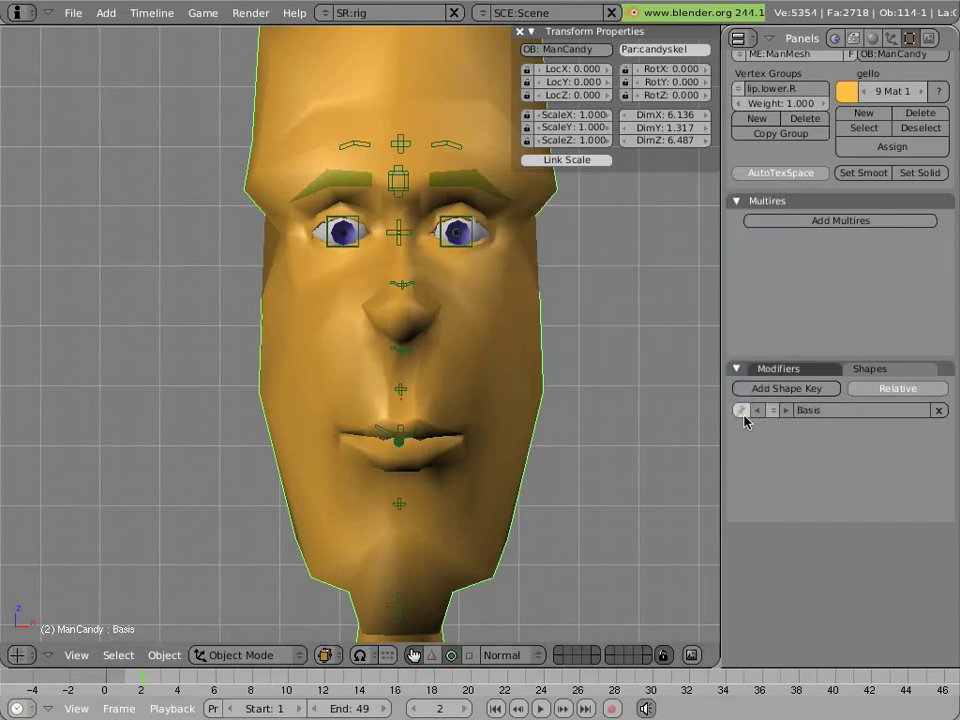
{"action": "left_click", "coordinate": [742, 411]}
{"action": "scroll", "coordinate": [541, 402], "scroll_direction": "down", "scroll_amount": 8}
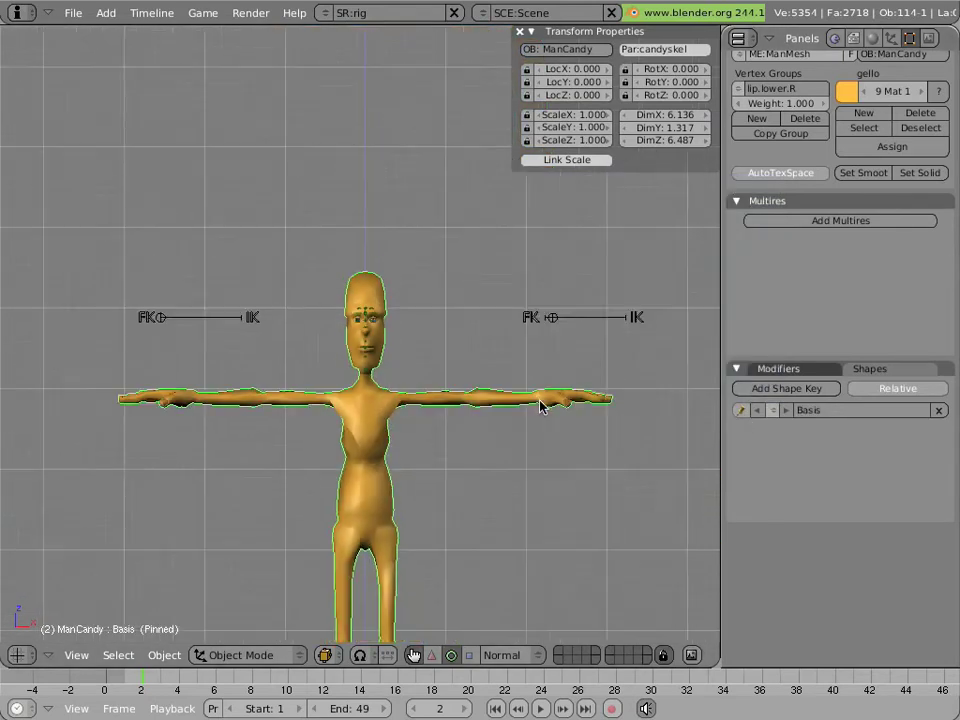
{"action": "scroll", "coordinate": [540, 405], "scroll_direction": "down", "scroll_amount": 3}
{"action": "scroll", "coordinate": [467, 422], "scroll_direction": "up", "scroll_amount": 9}
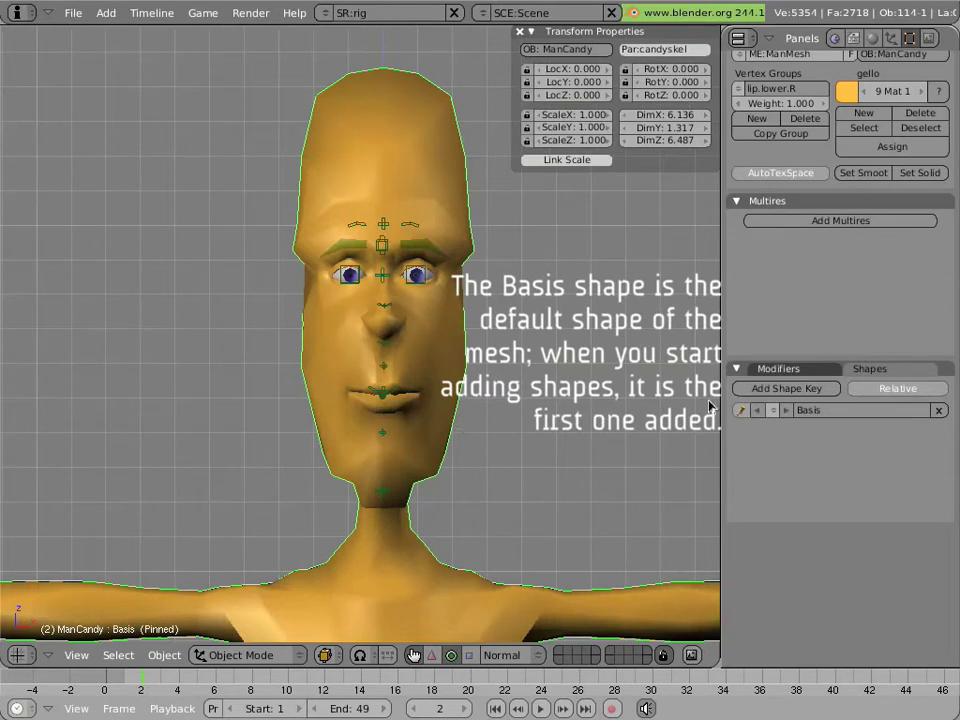
{"action": "left_click", "coordinate": [772, 411]}
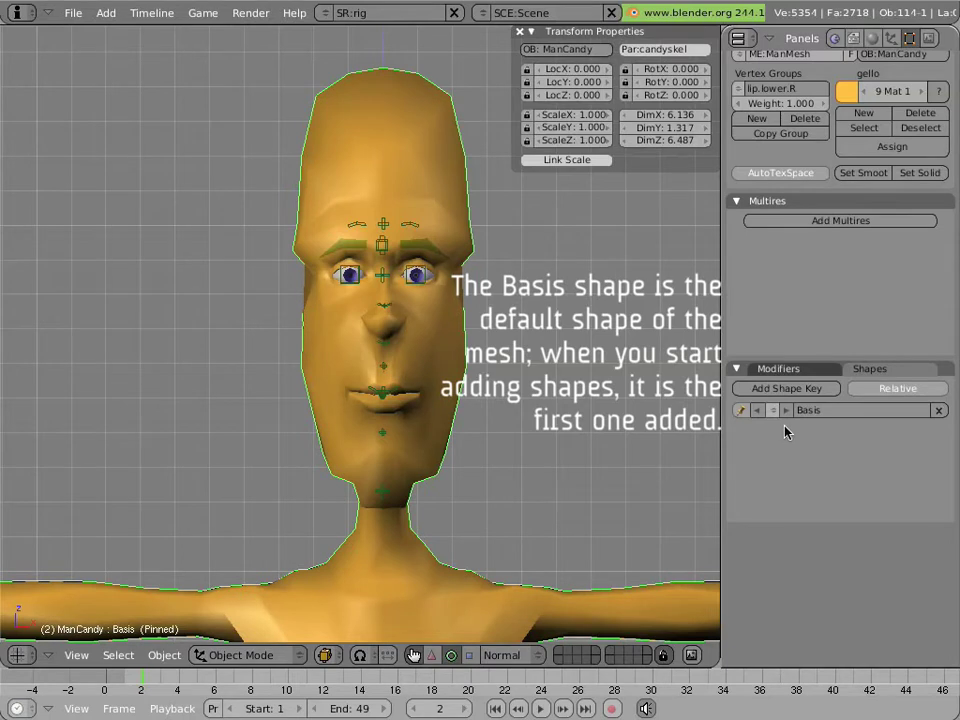
{"action": "left_click", "coordinate": [774, 413]}
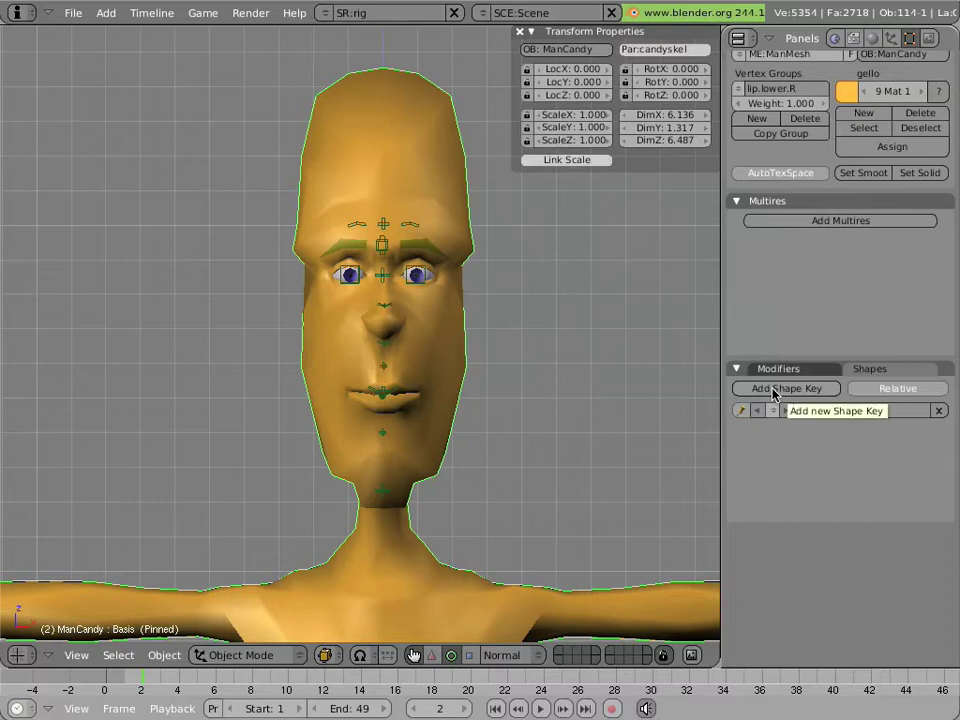
- Add a new shape key named cheekpuff
{"action": "left_click", "coordinate": [774, 389]}
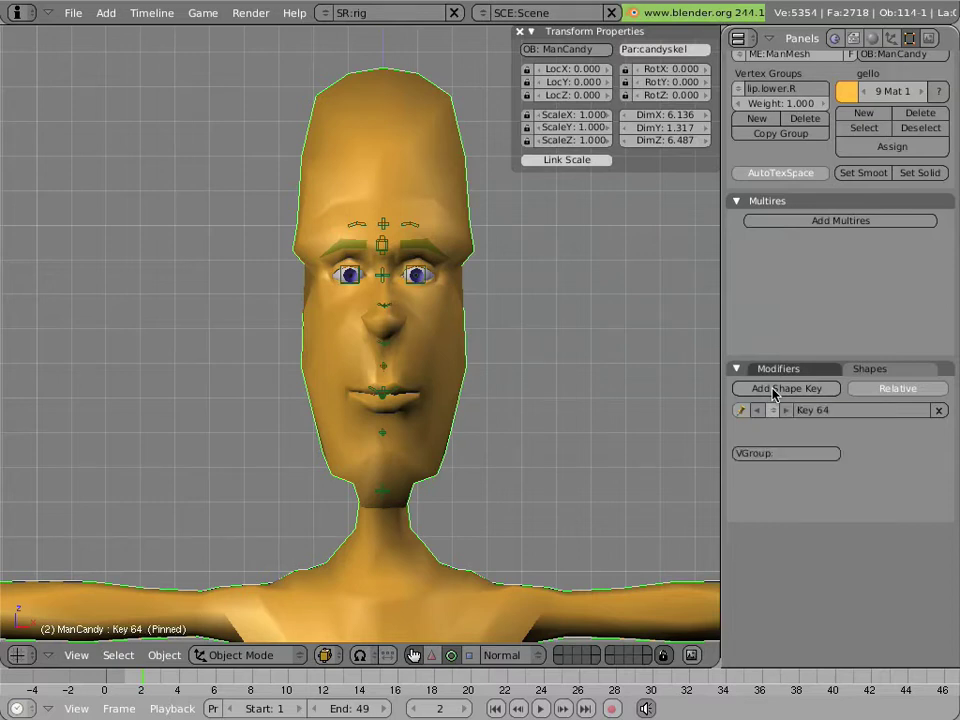
{"action": "left_click", "coordinate": [846, 412]}
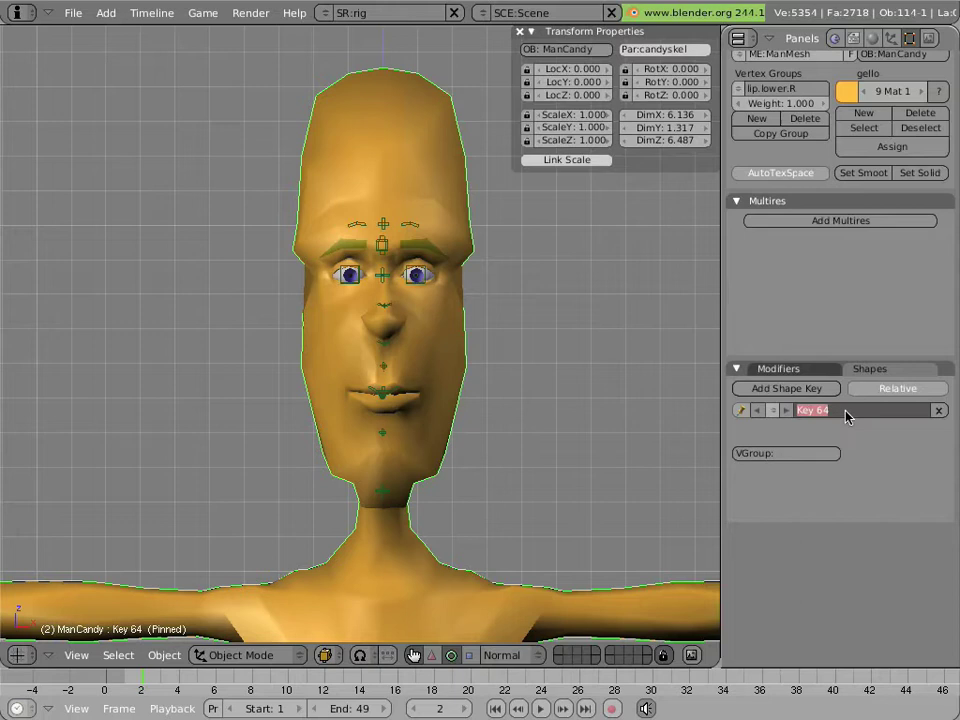
{"action": "type", "text": "cheekpuff"}
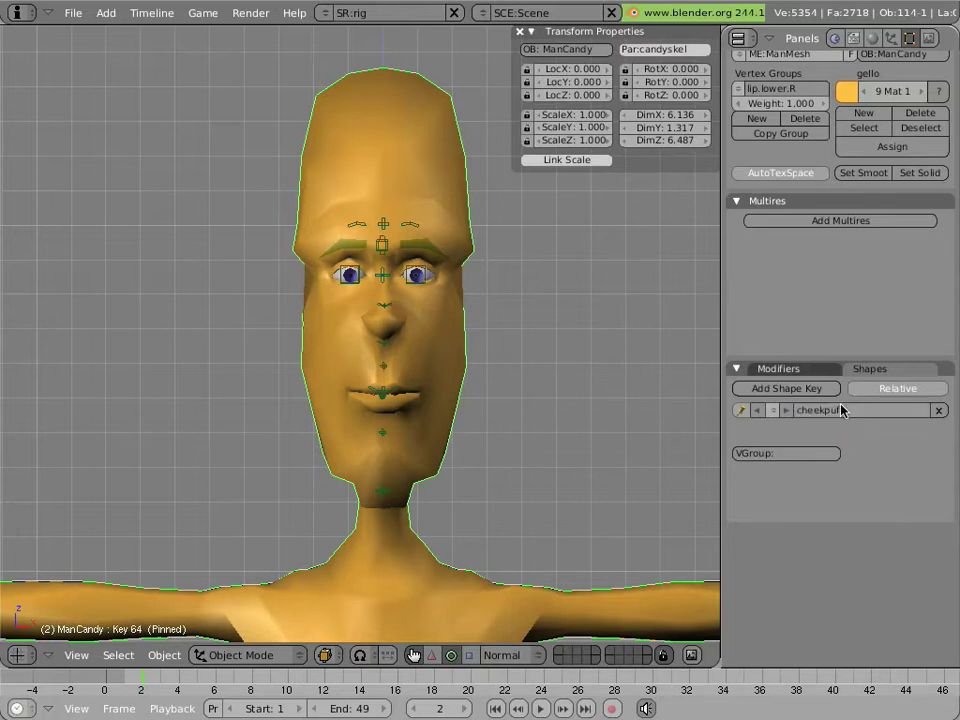
{"action": "key", "text": "Return"}
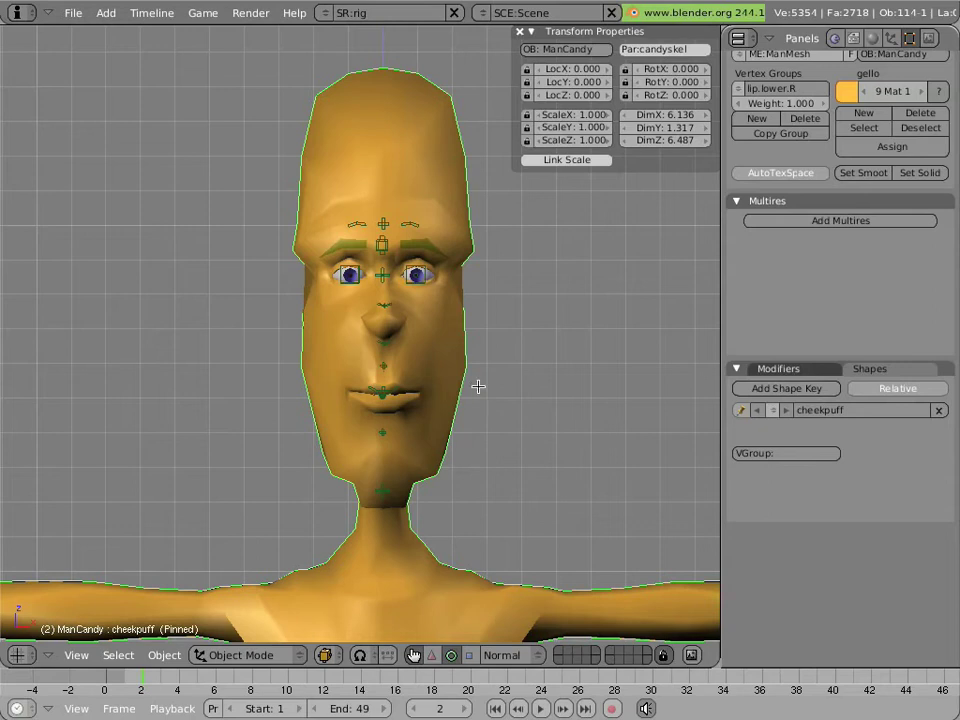
- Enter Edit Mode, reveal the whole mesh, and select one right-cheek vertex
{"action": "key", "text": "Tab"}
{"action": "key", "text": "alt+h"}
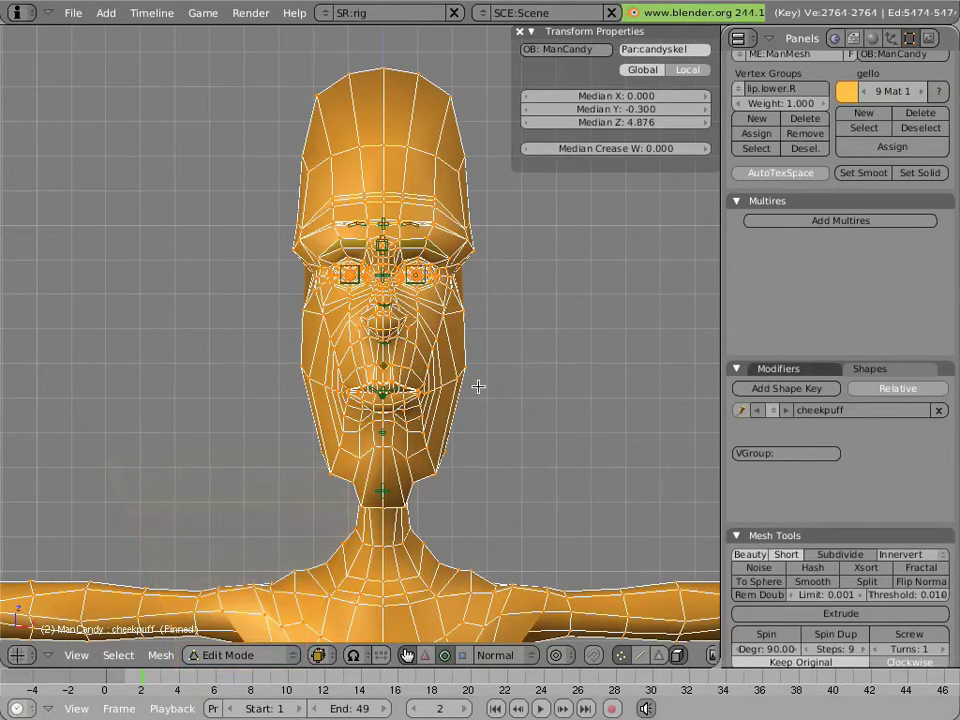
{"action": "right_click", "coordinate": [454, 378]}
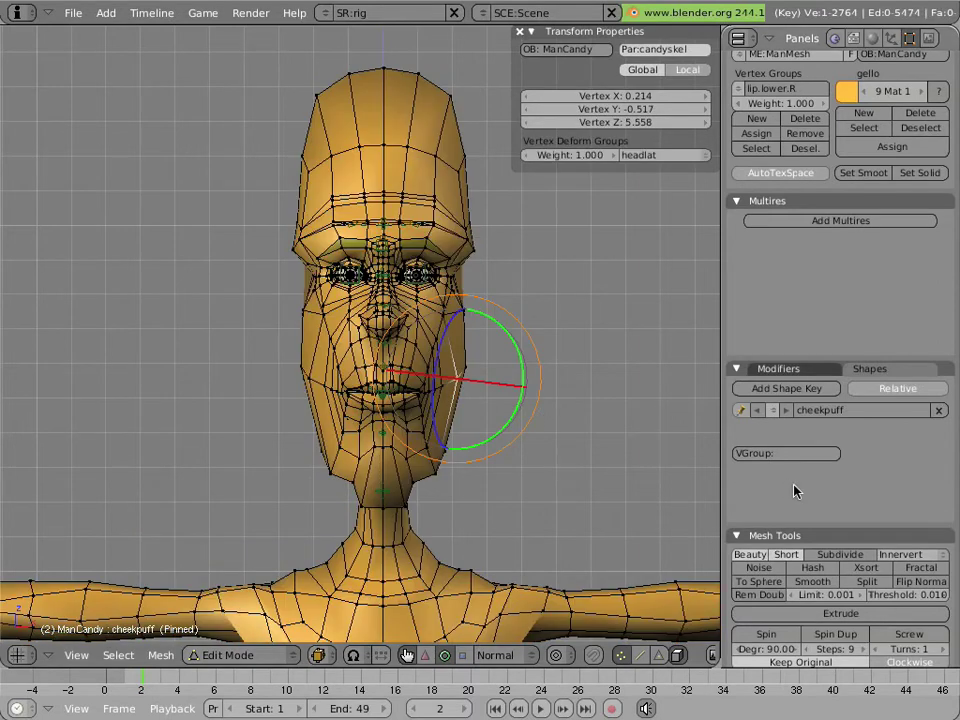
{"action": "scroll", "coordinate": [828, 486], "scroll_direction": "down", "scroll_amount": 6}
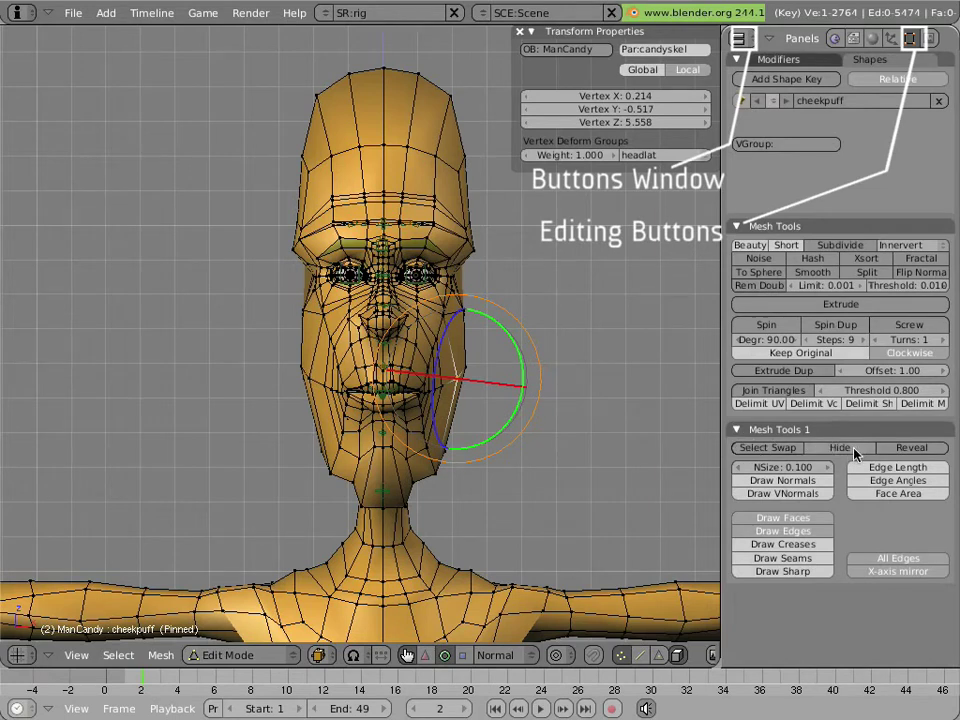
- Enable X-axis mirror and move the right-cheek vertex outward to X 0.214, Z 5.558
{"action": "left_click", "coordinate": [897, 572]}
{"action": "key", "text": "g"}
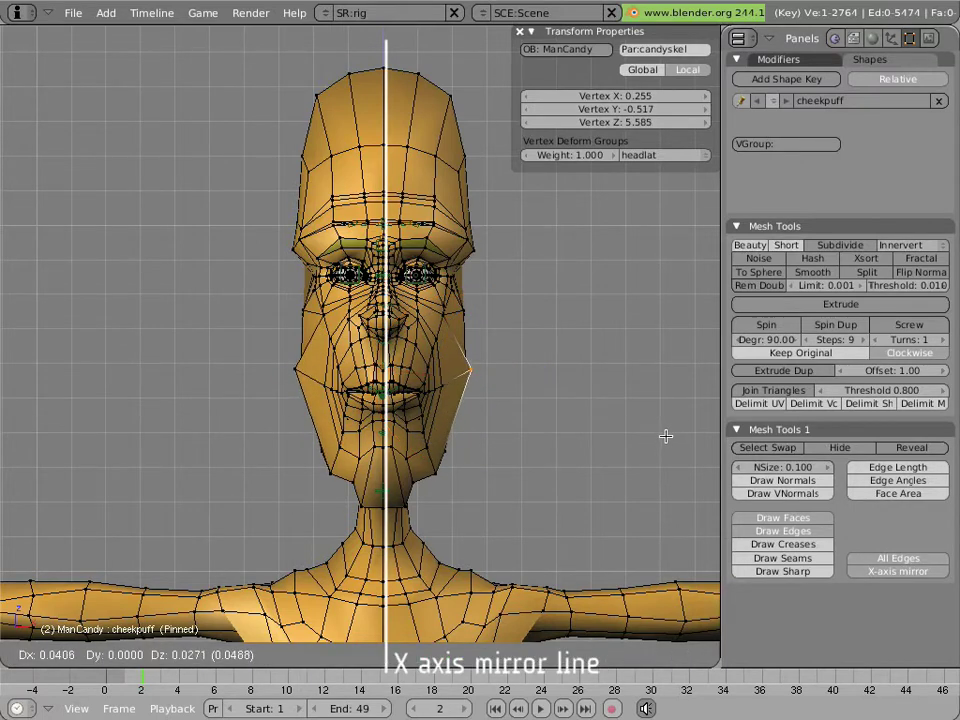
{"action": "left_click", "coordinate": [648, 439]}
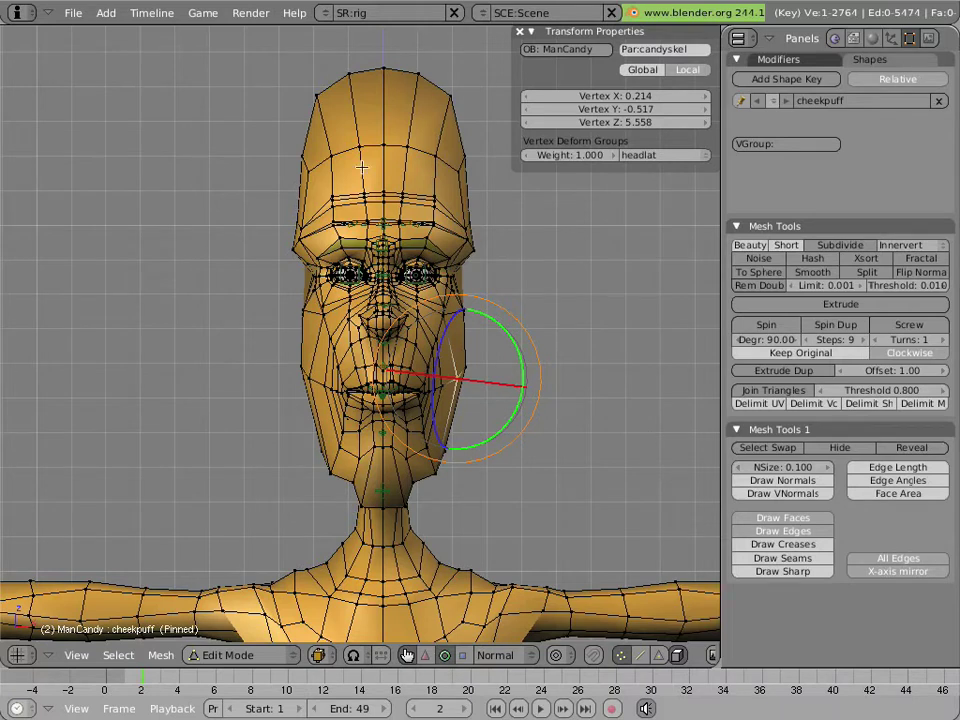
- Select the mirrored left-cheek vertex and pull it outward
{"action": "right_click", "coordinate": [302, 369]}
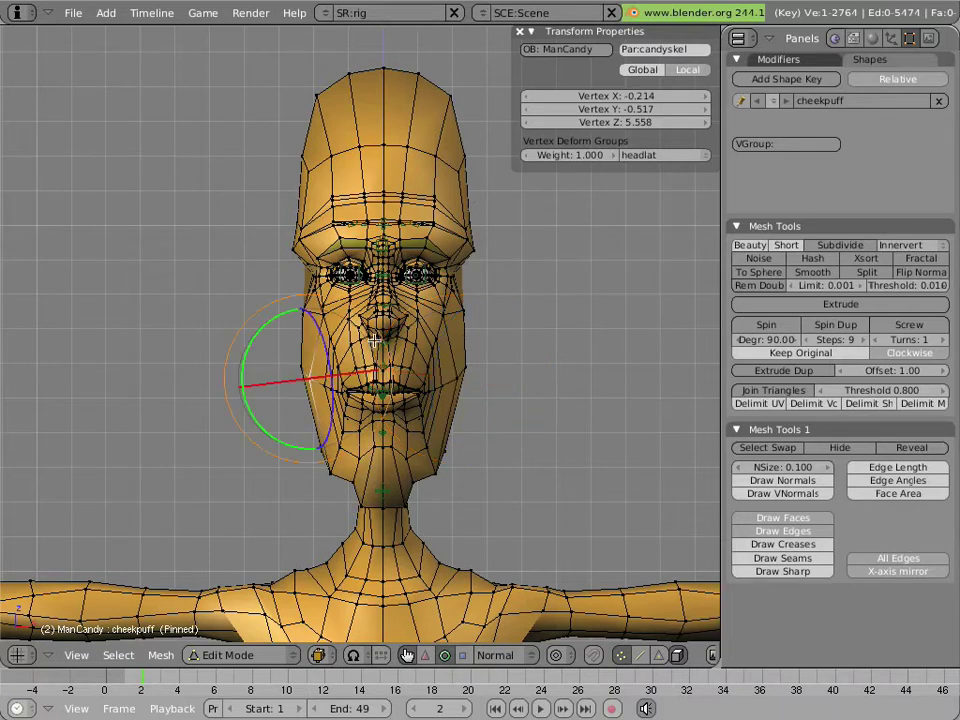
{"action": "key", "text": "g"}
{"action": "key", "text": "Escape"}
{"action": "scroll", "coordinate": [480, 378], "scroll_direction": "up", "scroll_amount": 3}
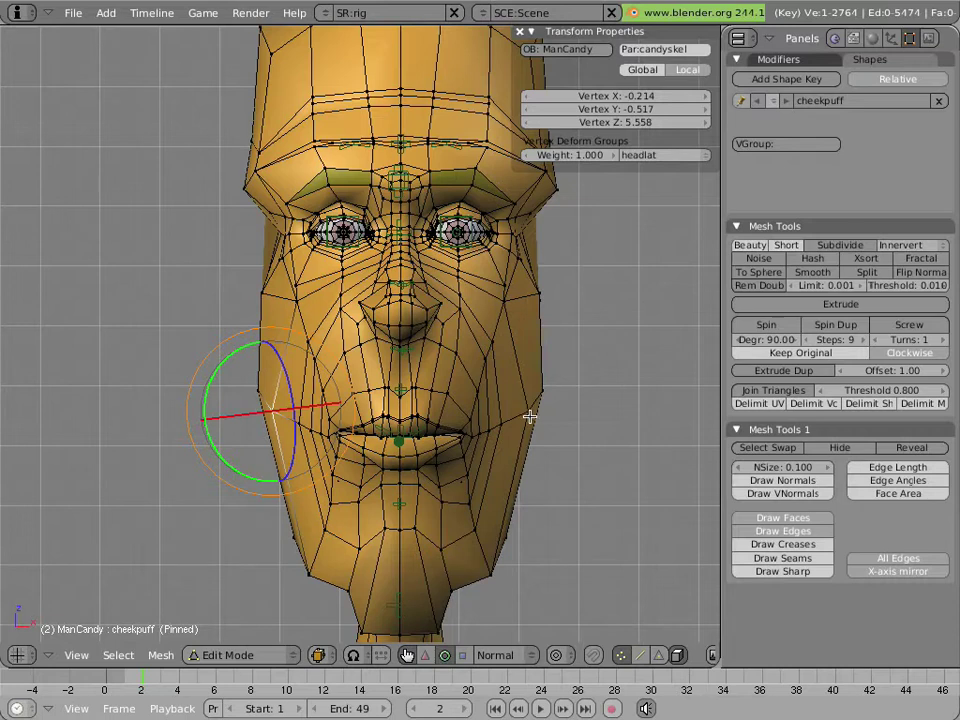
{"action": "key", "text": "g"}
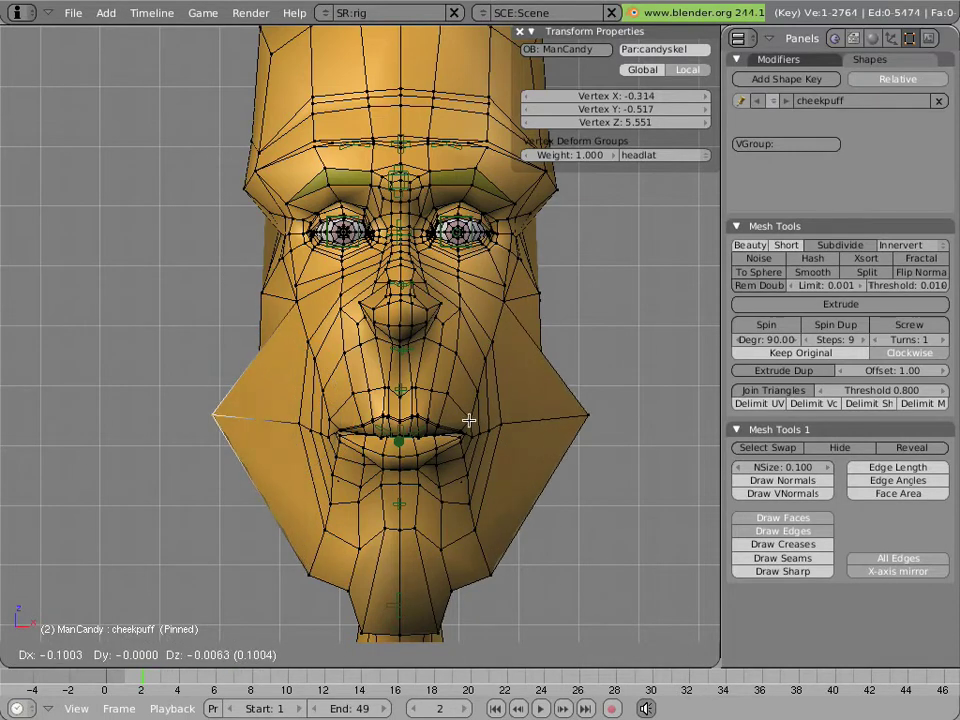
{"action": "left_click", "coordinate": [469, 420]}
- Pull the right-cheek vertex outward, then push a cheek vertex to X 0.262, Y -0.637, Z 5.517
{"action": "right_click", "coordinate": [499, 420]}
{"action": "key", "text": "g"}
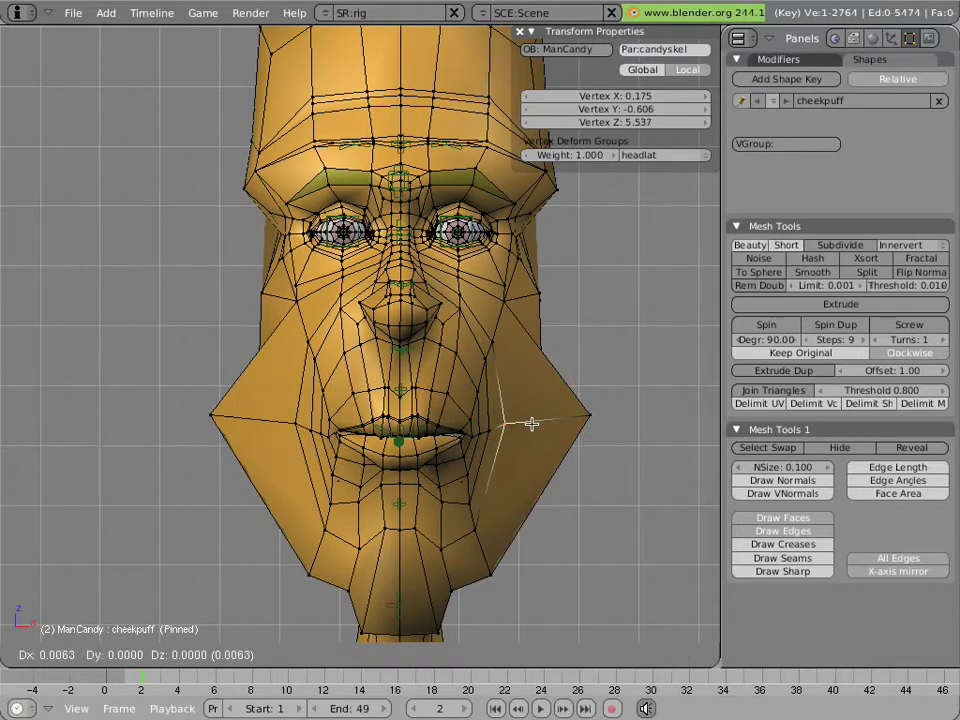
{"action": "left_click", "coordinate": [559, 418]}
{"action": "left_click_drag", "start_coordinate": [501, 422], "coordinate": [490, 430]}
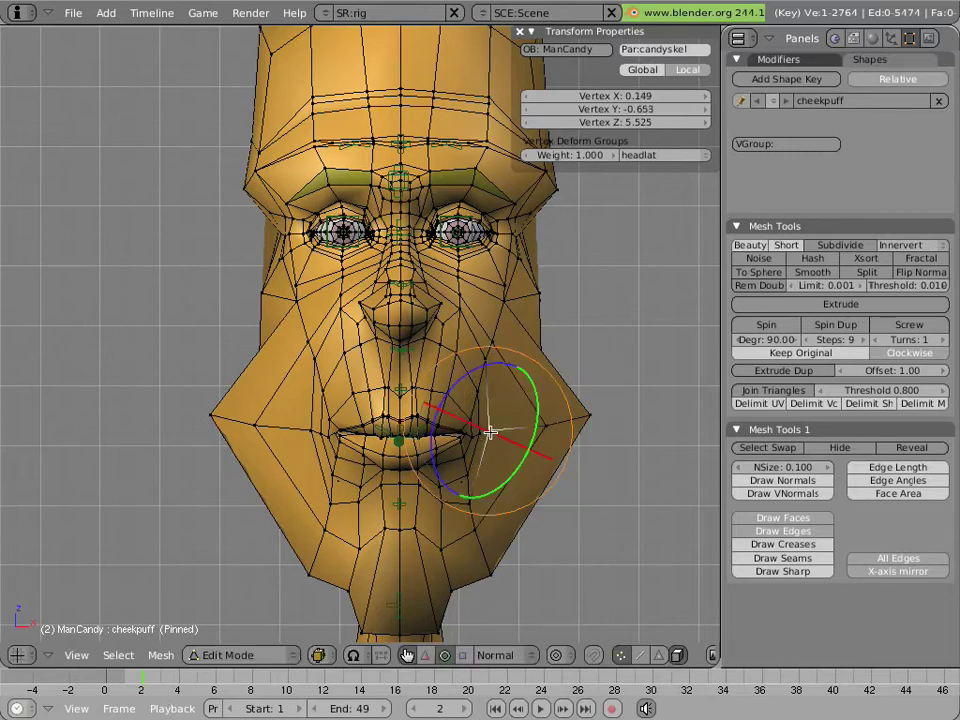
{"action": "middle_click_drag", "start_coordinate": [490, 432], "coordinate": [332, 474]}
{"action": "key", "text": "g"}
{"action": "left_click", "coordinate": [252, 538]}
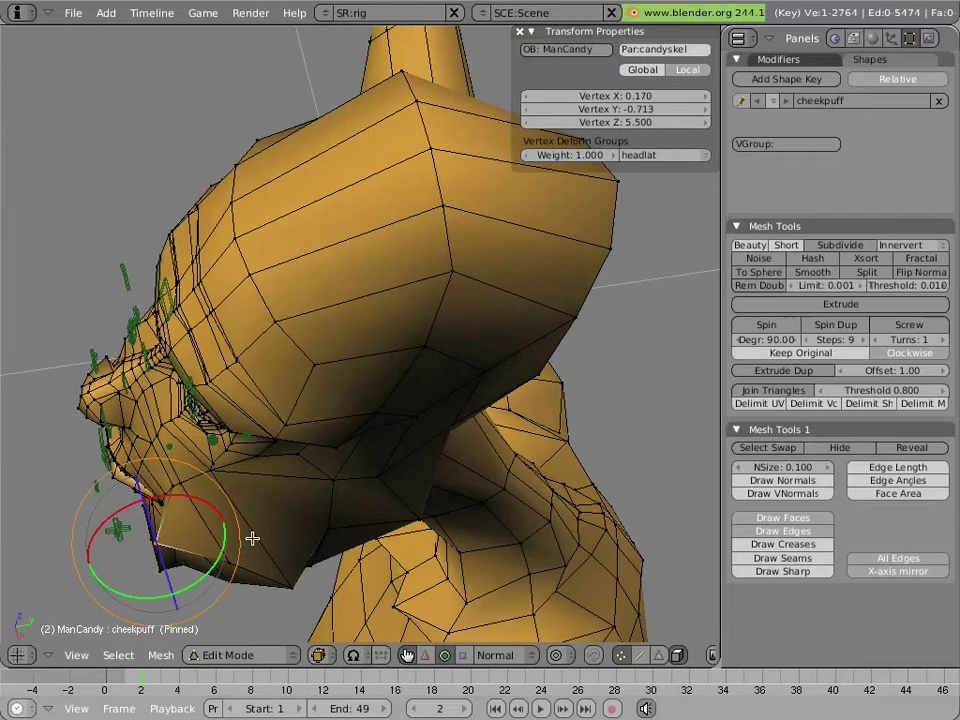
{"action": "key", "text": "g"}
{"action": "left_click", "coordinate": [290, 505]}
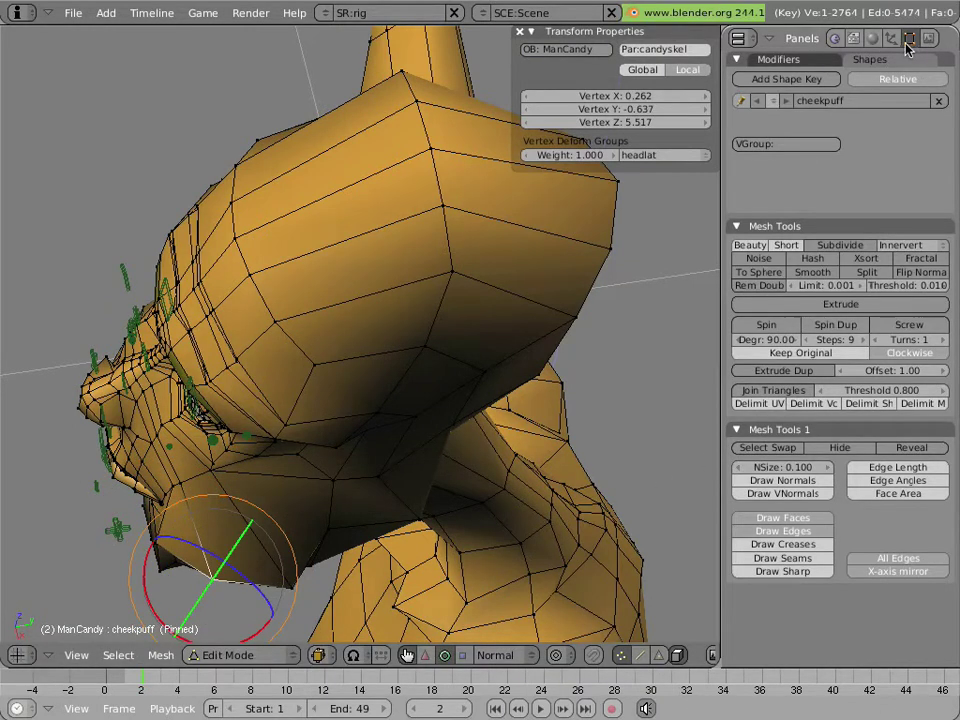
- Show the Subsurf modifier in Edit Mode with the wire cage on the smoothed surface
{"action": "scroll", "coordinate": [836, 158], "scroll_direction": "up", "scroll_amount": 3}
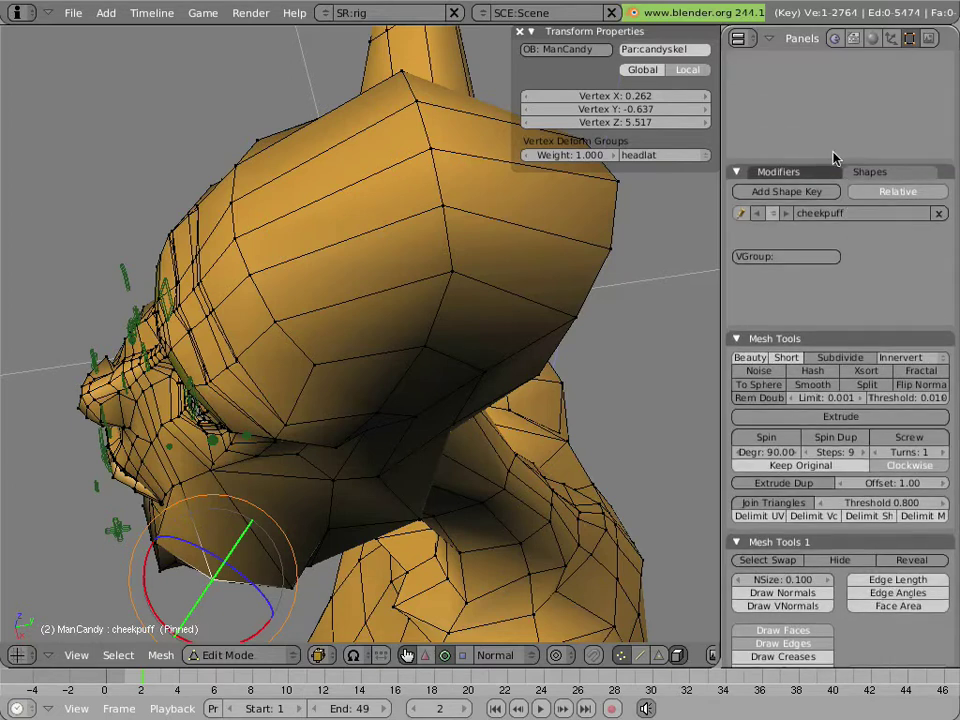
{"action": "left_click", "coordinate": [808, 176]}
{"action": "scroll", "coordinate": [872, 466], "scroll_direction": "down", "scroll_amount": 8}
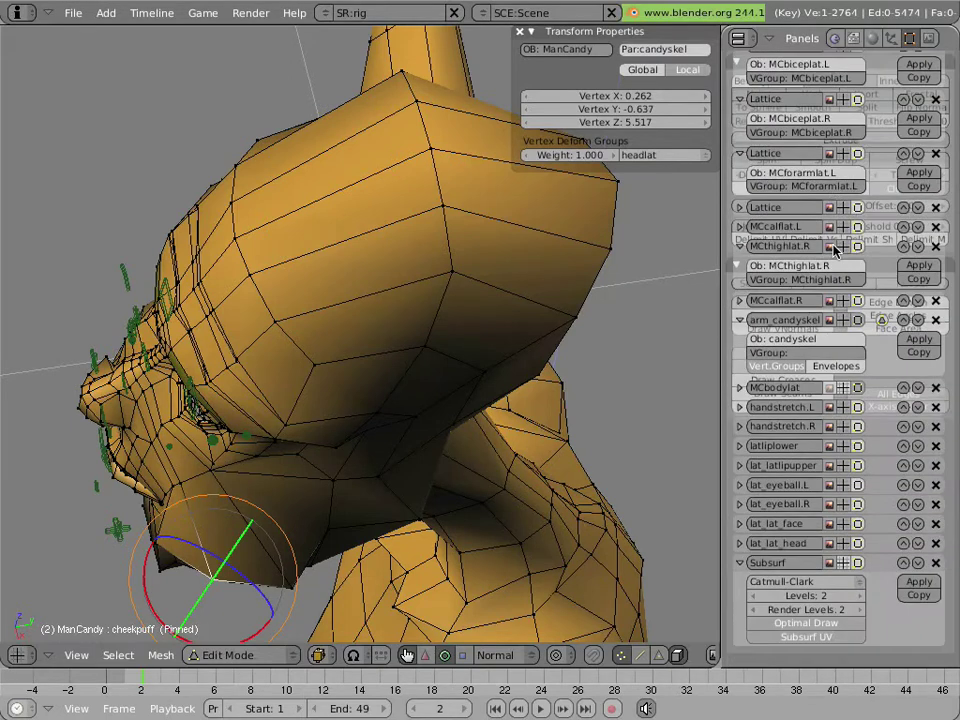
{"action": "scroll", "coordinate": [848, 570], "scroll_direction": "up", "scroll_amount": 7}
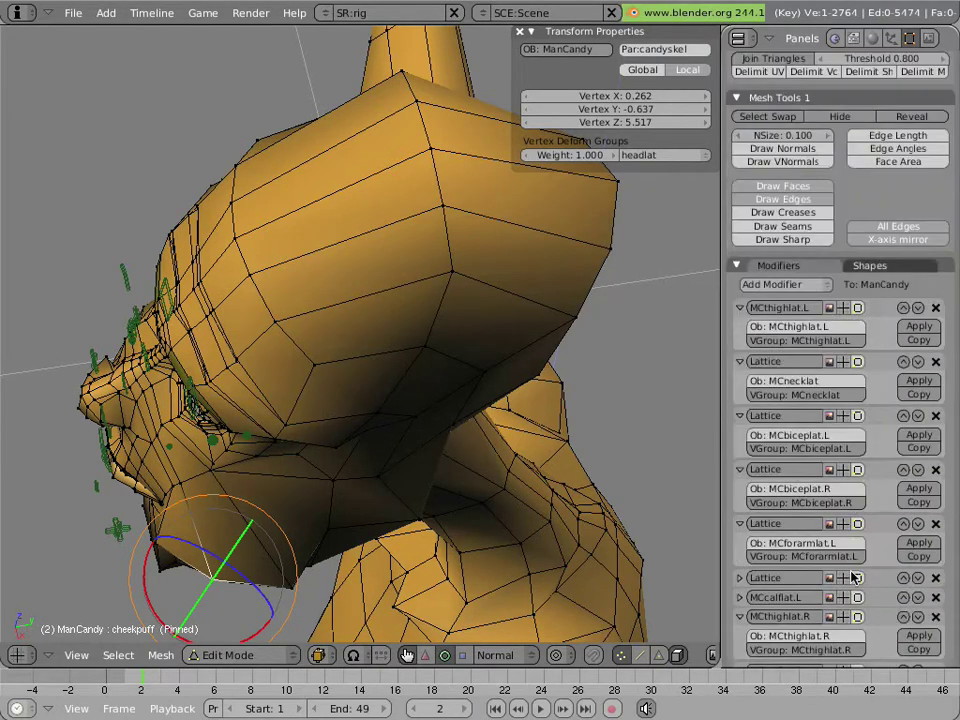
{"action": "scroll", "coordinate": [855, 578], "scroll_direction": "down", "scroll_amount": 7}
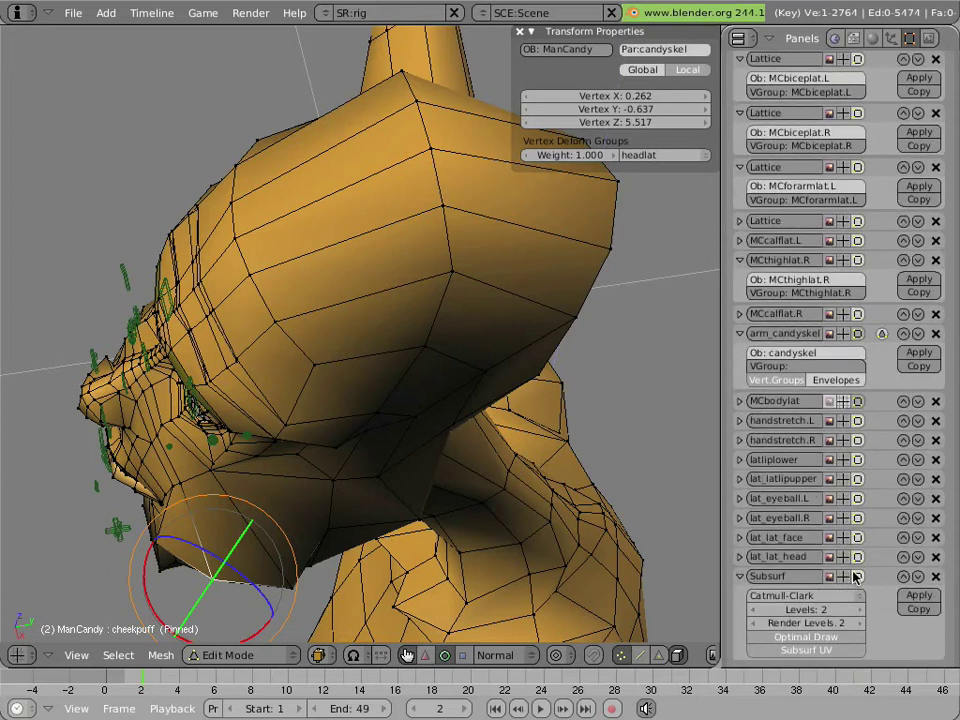
{"action": "left_click", "coordinate": [857, 576]}
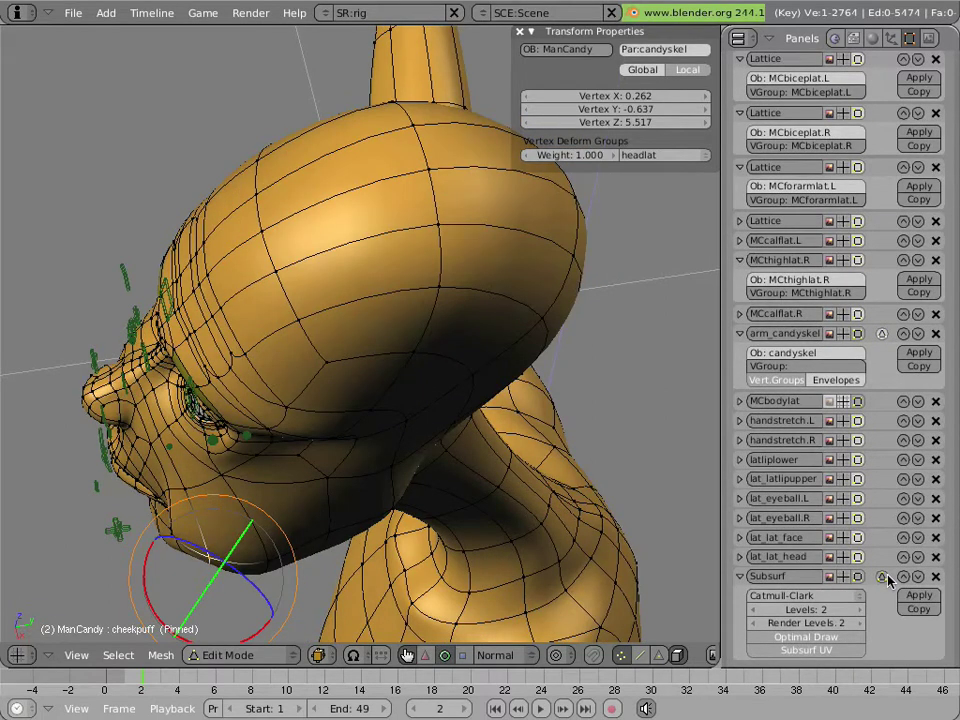
{"action": "left_click", "coordinate": [881, 576]}
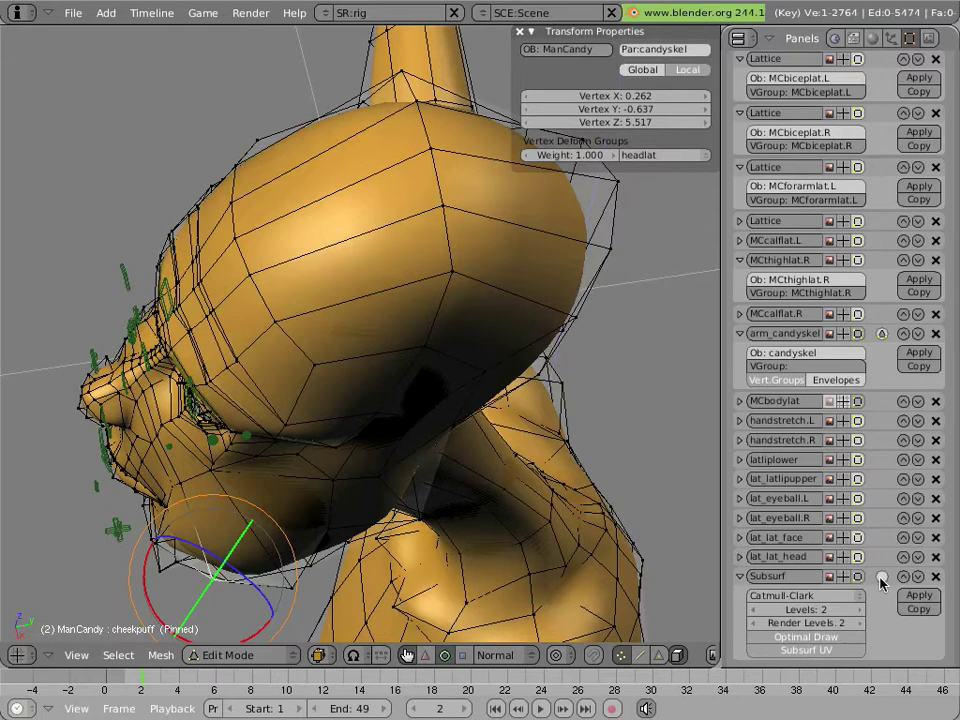
{"action": "left_click", "coordinate": [881, 576]}
{"action": "middle_click_drag", "start_coordinate": [474, 469], "coordinate": [449, 436]}
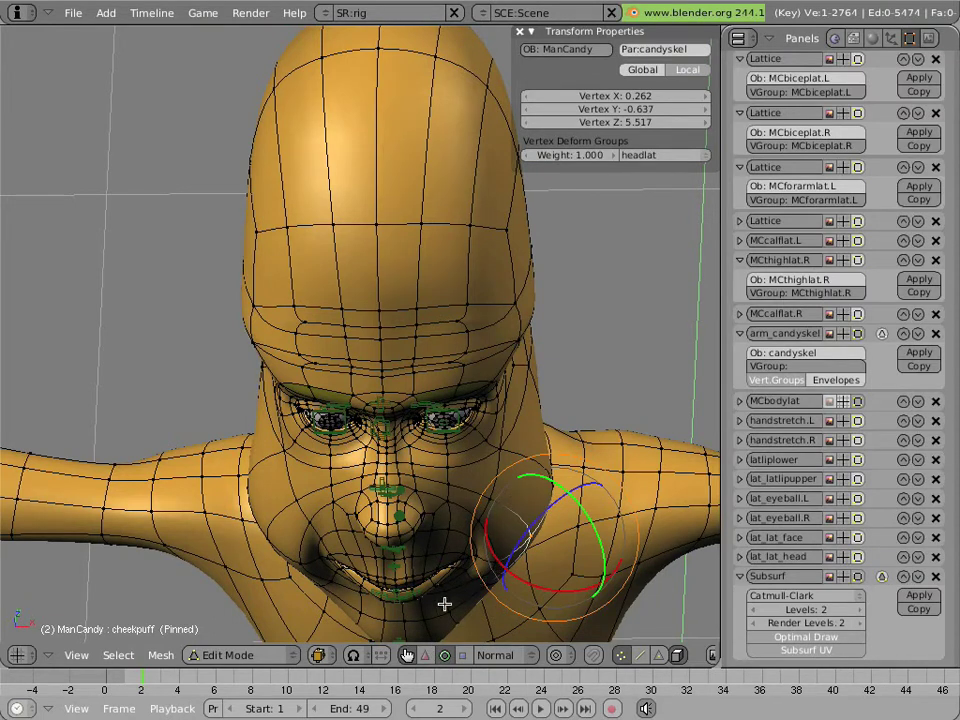
- Hide the transform manipulator, then try a cheek vertex move and undo it
{"action": "left_click", "coordinate": [406, 655]}
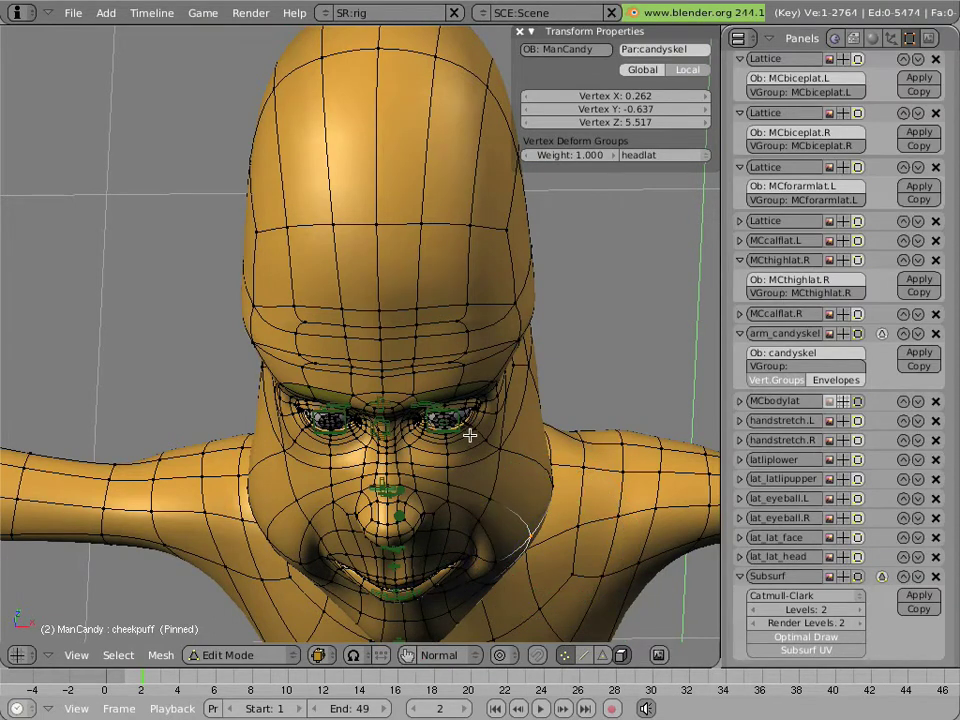
{"action": "middle_click_drag", "start_coordinate": [472, 411], "coordinate": [470, 323]}
{"action": "key", "text": "g"}
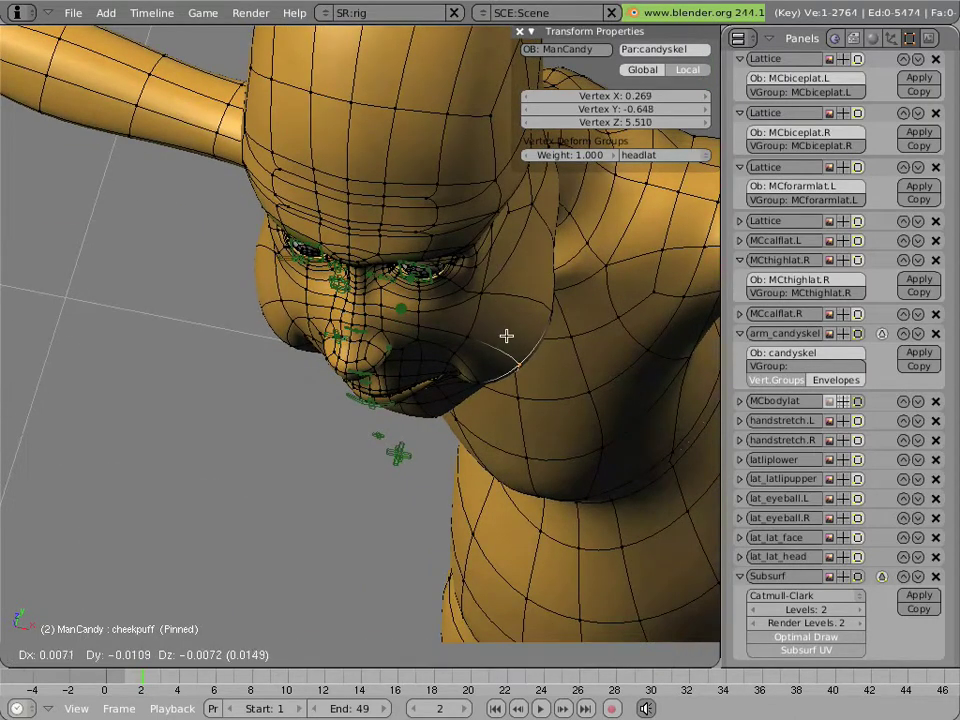
{"action": "left_click", "coordinate": [536, 336]}
{"action": "middle_click_drag", "start_coordinate": [536, 336], "coordinate": [469, 330]}
{"action": "key", "text": "ctrl+z"}
- In side view push the cheek vertices out, then move two vertices along X
{"action": "key", "text": "KP_3"}
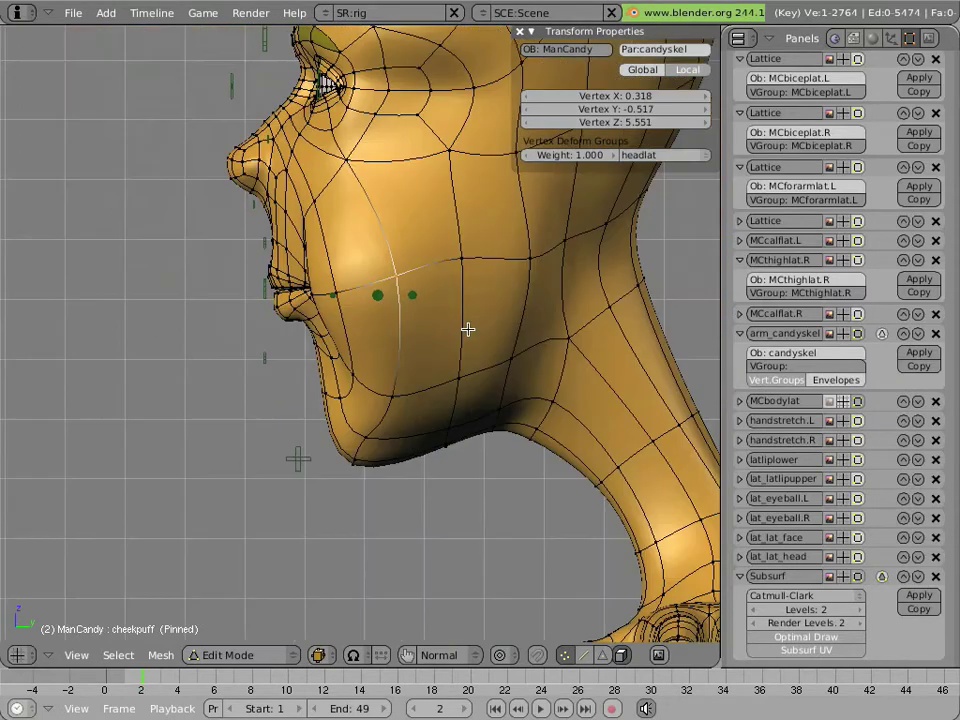
{"action": "key", "text": "g"}
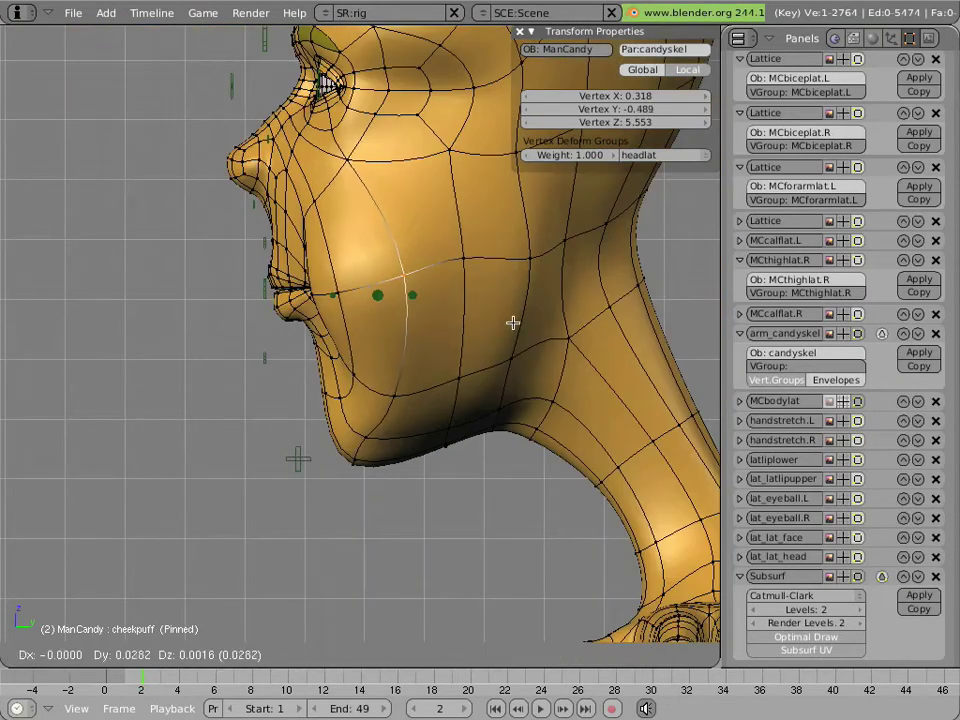
{"action": "left_click", "coordinate": [538, 315]}
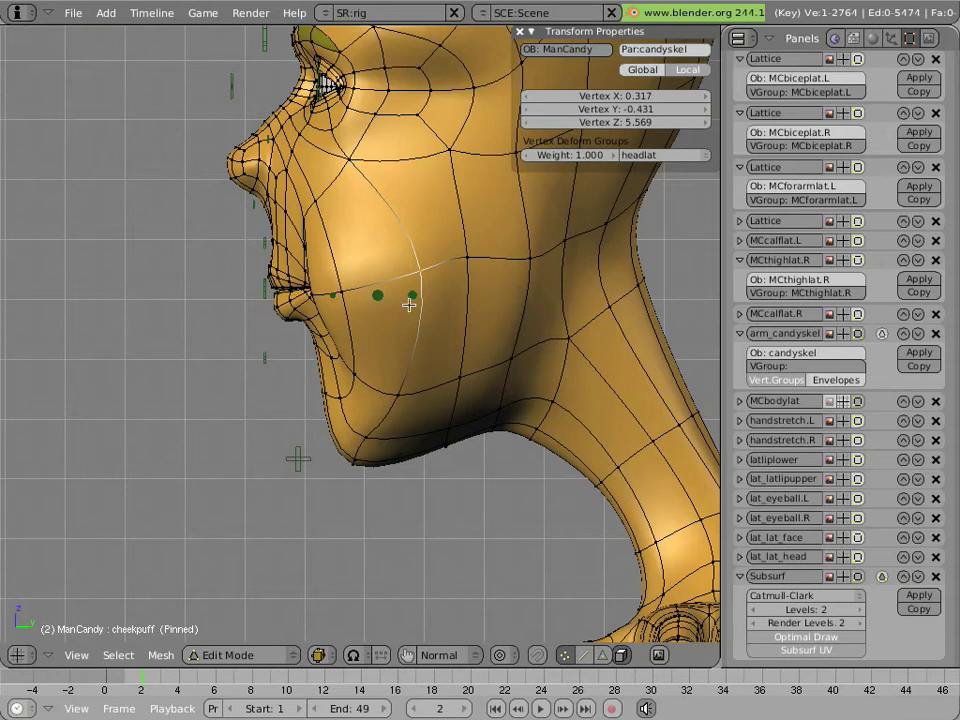
{"action": "middle_click_drag", "start_coordinate": [407, 302], "coordinate": [516, 259]}
{"action": "right_click", "coordinate": [561, 251], "text": "shift"}
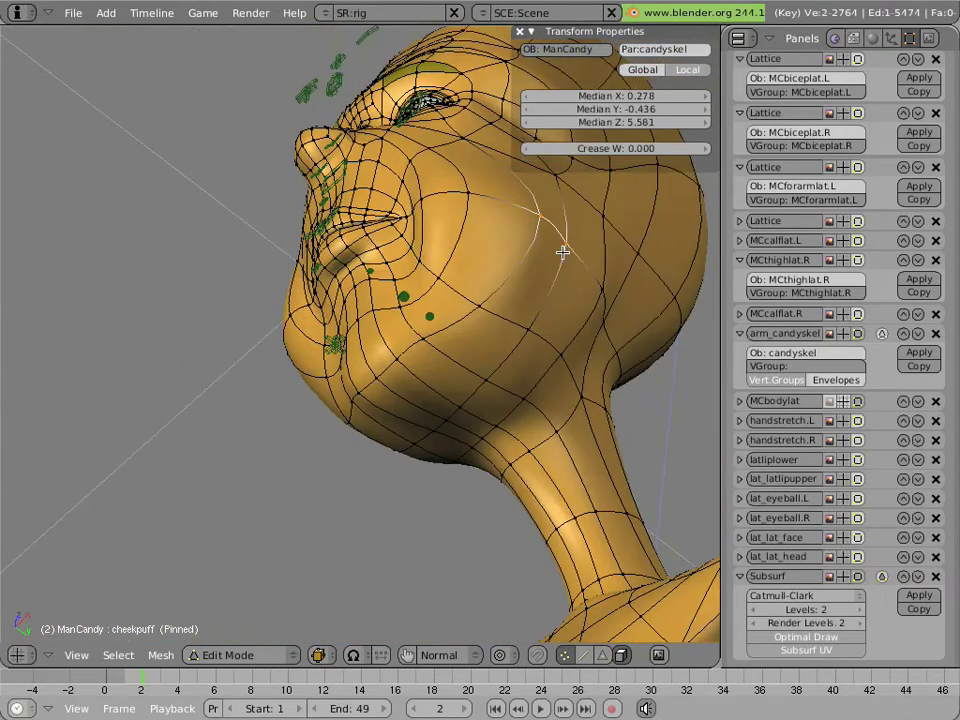
{"action": "key", "text": "g"}
{"action": "key", "text": "x"}
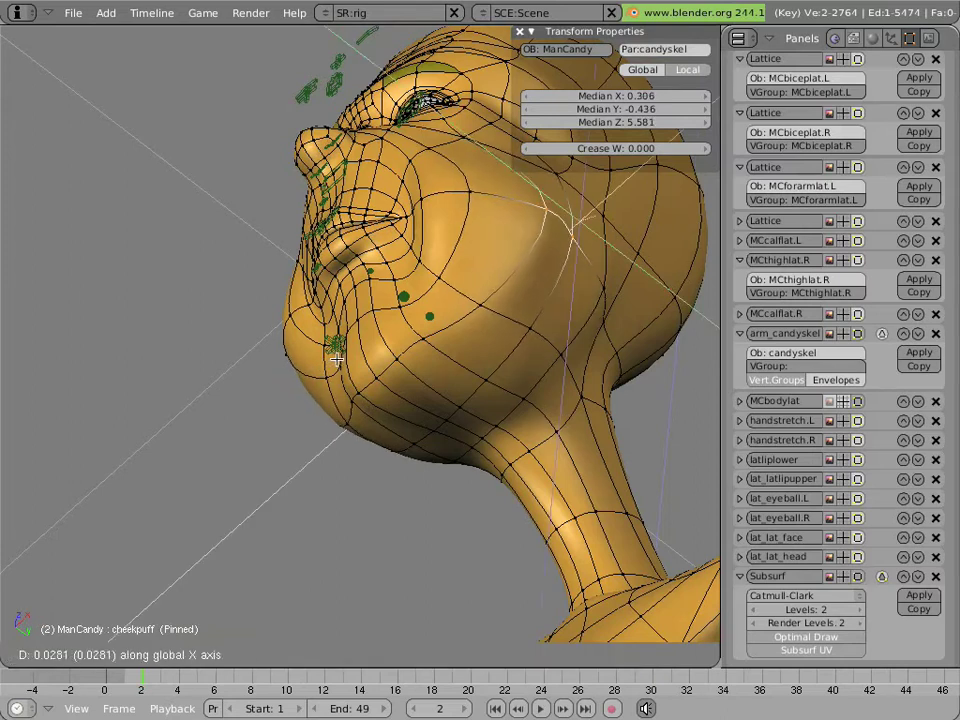
{"action": "left_click", "coordinate": [336, 356]}
- Select two cheek vertices and move them outward in front view
{"action": "middle_click_drag", "start_coordinate": [336, 356], "coordinate": [390, 373]}
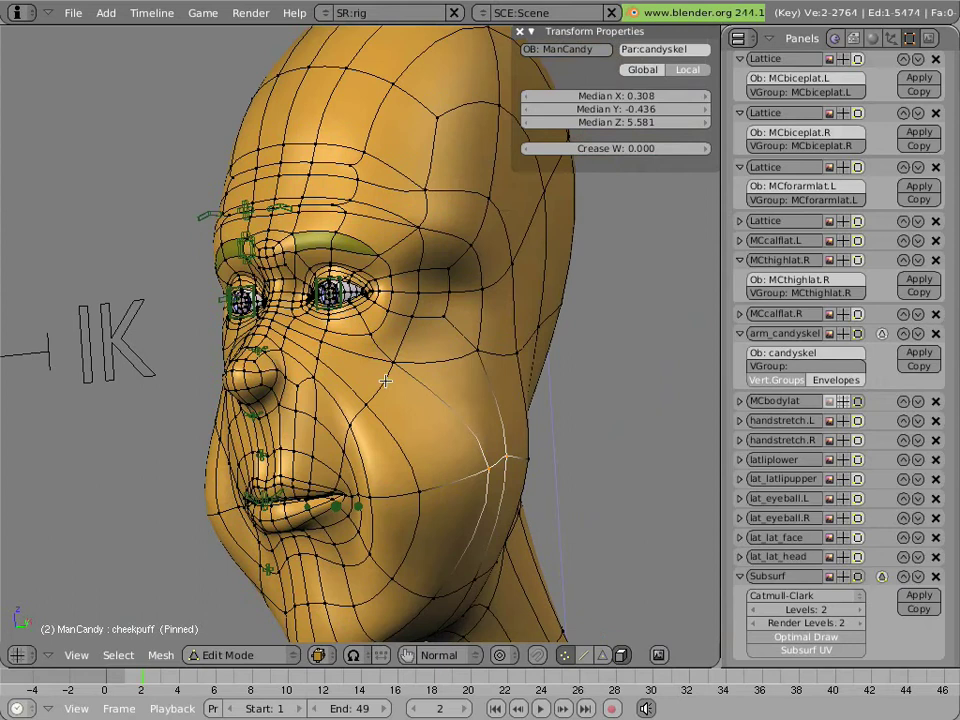
{"action": "right_click", "coordinate": [463, 360]}
{"action": "right_click", "coordinate": [452, 366], "text": "shift"}
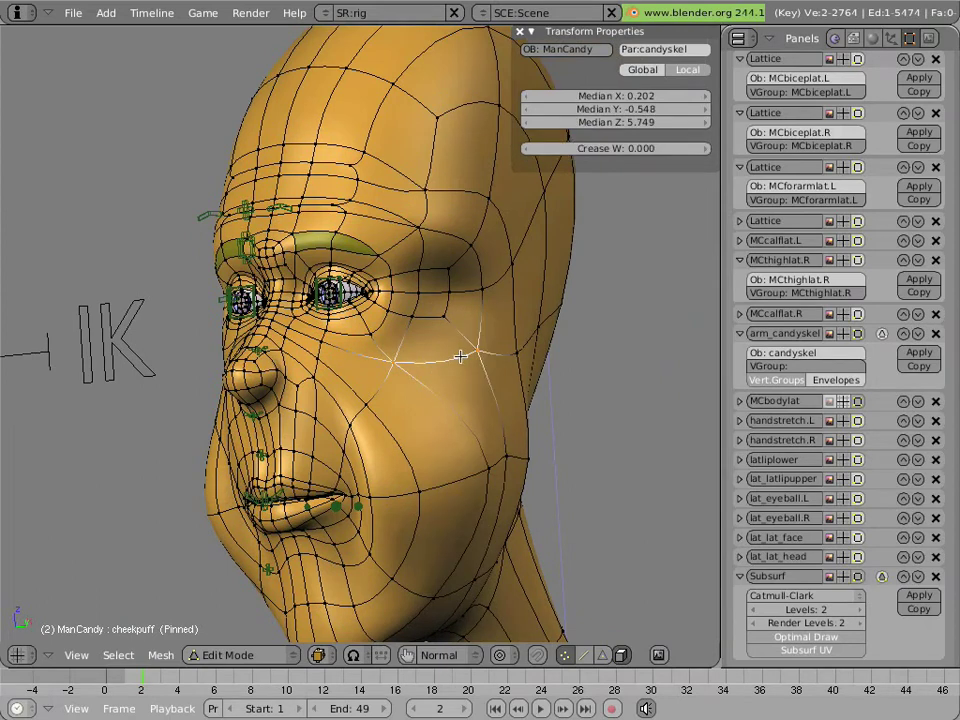
{"action": "key", "text": "KP_1"}
{"action": "key", "text": "g"}
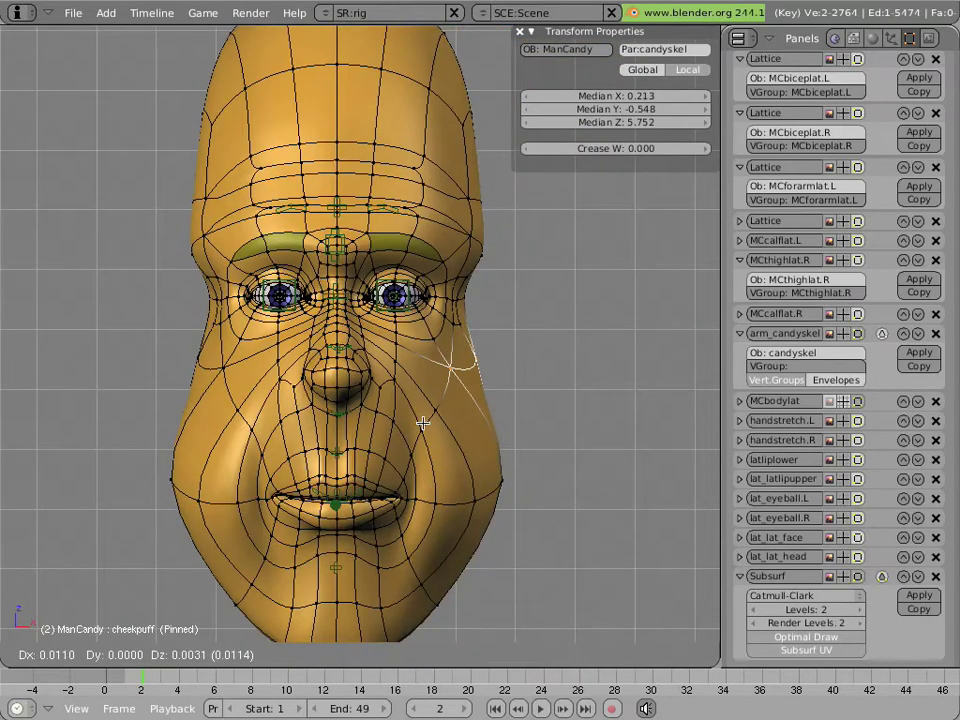
{"action": "left_click", "coordinate": [427, 425]}
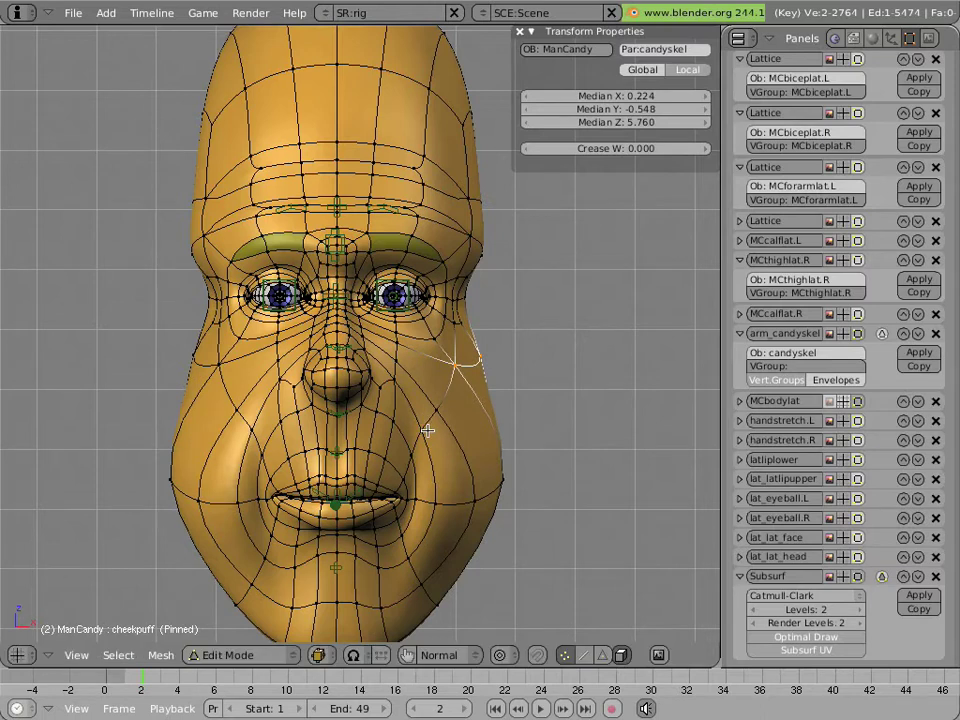
{"action": "scroll", "coordinate": [427, 430], "scroll_direction": "down", "scroll_amount": 3}
- Push two more individual cheek vertices outward, one ending at X 0.293
{"action": "right_click", "coordinate": [440, 423]}
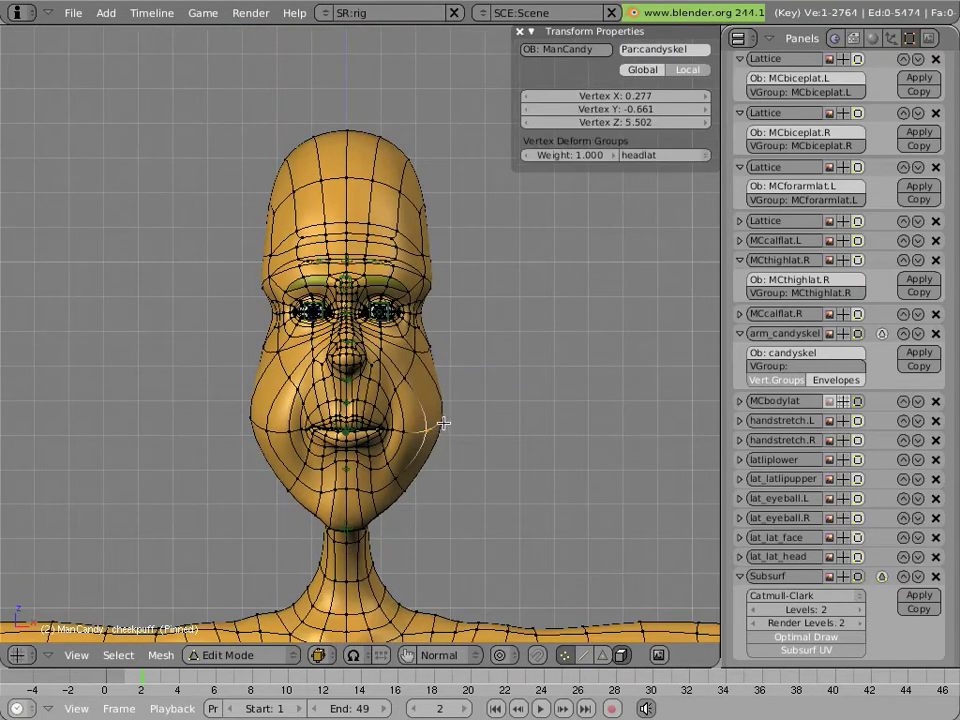
{"action": "key", "text": "g"}
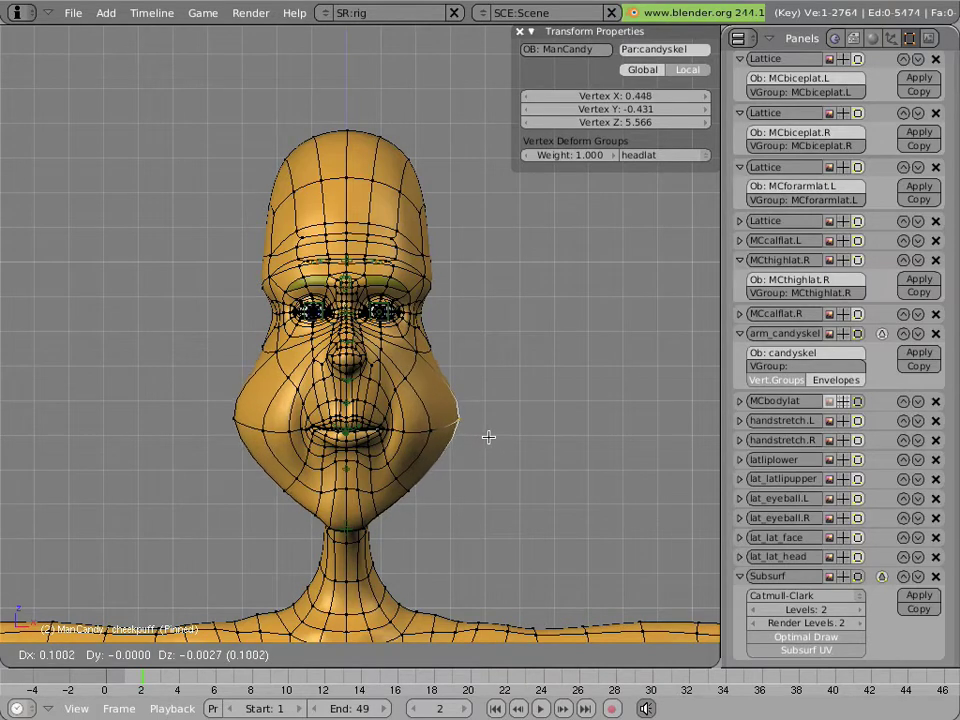
{"action": "left_click", "coordinate": [488, 437]}
{"action": "right_click", "coordinate": [450, 437]}
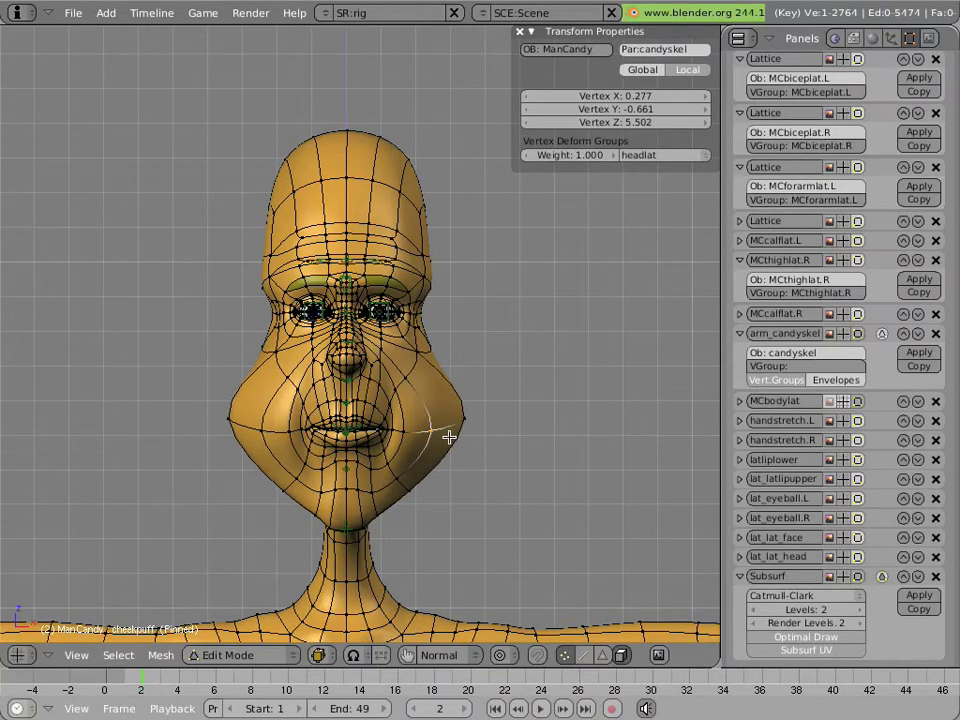
{"action": "key", "text": "g"}
{"action": "left_click", "coordinate": [457, 437]}
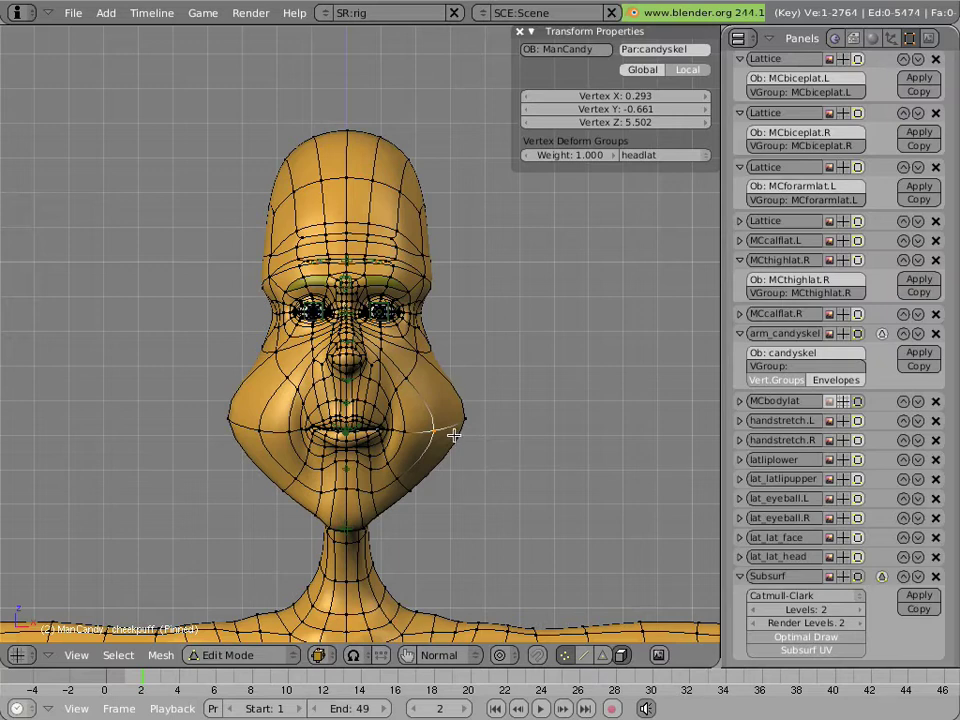
- Return to Object Mode and leave the cheekpuff shape key unpinned at 0.00
{"action": "key", "text": "Tab"}
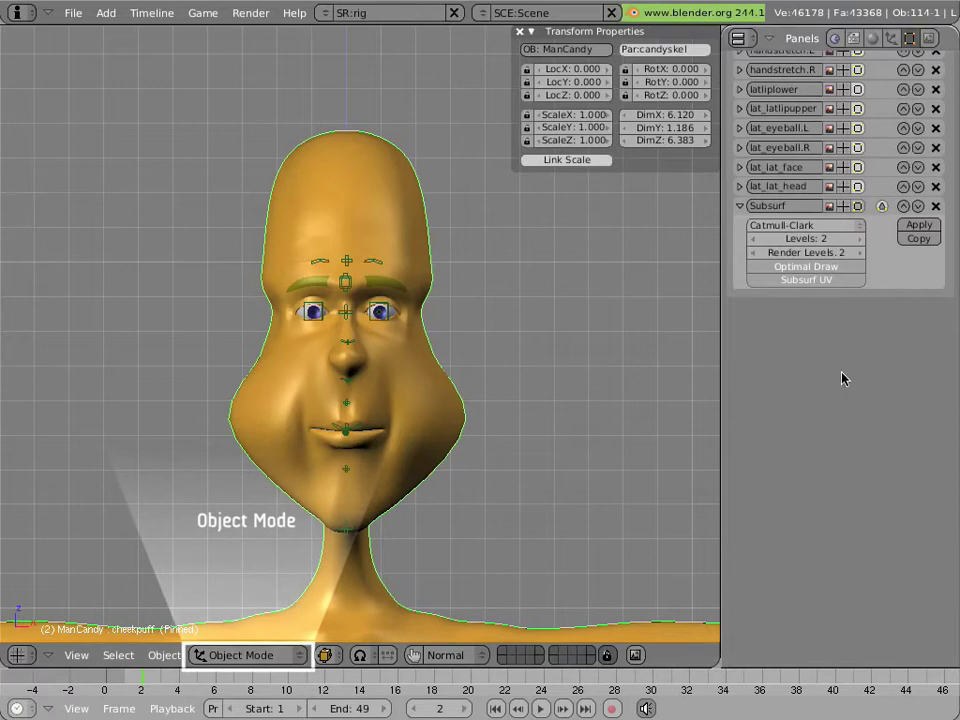
{"action": "scroll", "coordinate": [840, 375], "scroll_direction": "up", "scroll_amount": 5}
{"action": "scroll", "coordinate": [838, 368], "scroll_direction": "up", "scroll_amount": 6}
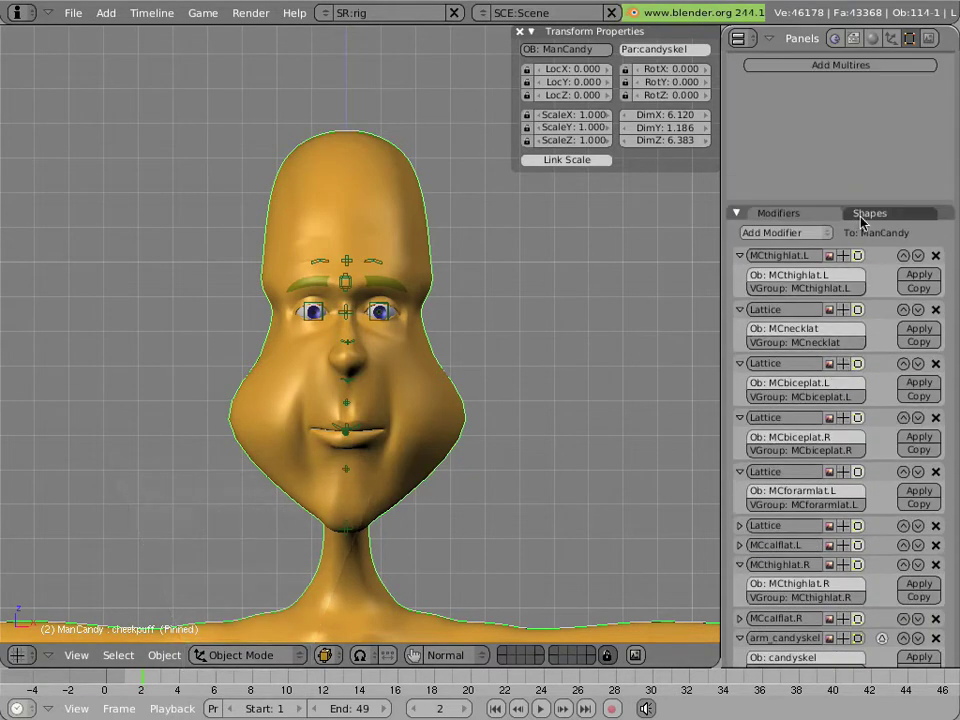
{"action": "left_click", "coordinate": [866, 214]}
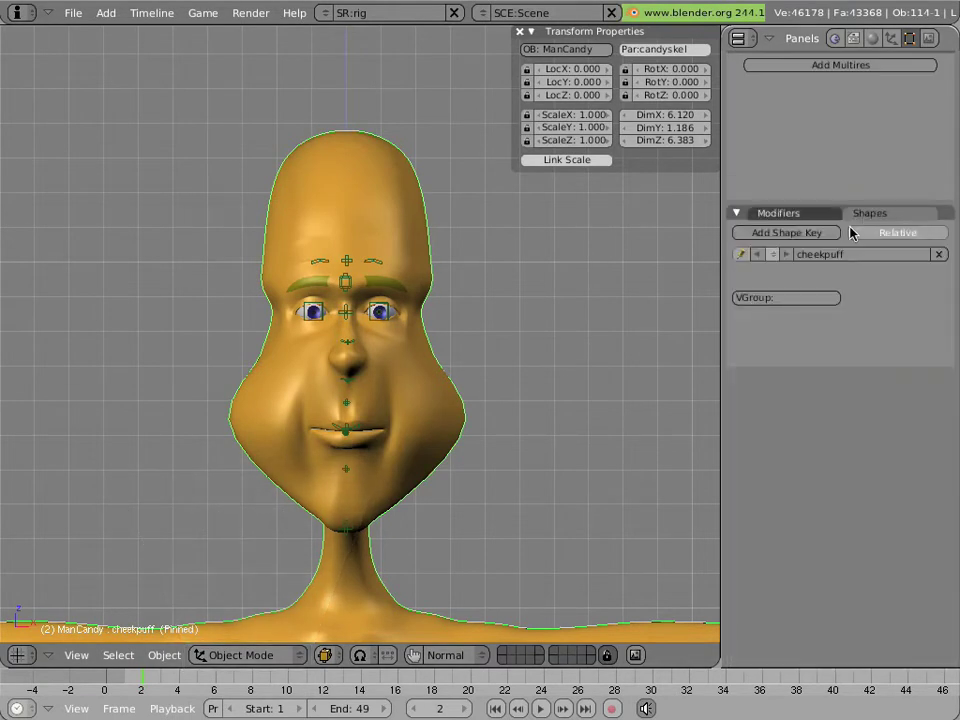
{"action": "left_click", "coordinate": [741, 255]}
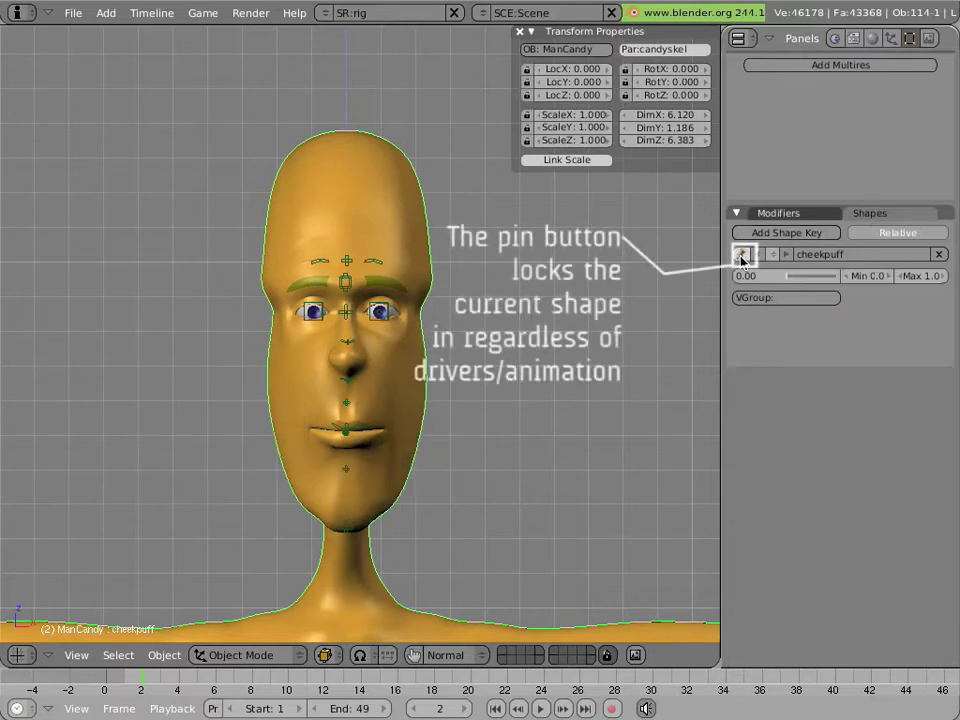
{"action": "left_click", "coordinate": [741, 255]}
{"action": "left_click", "coordinate": [741, 256]}
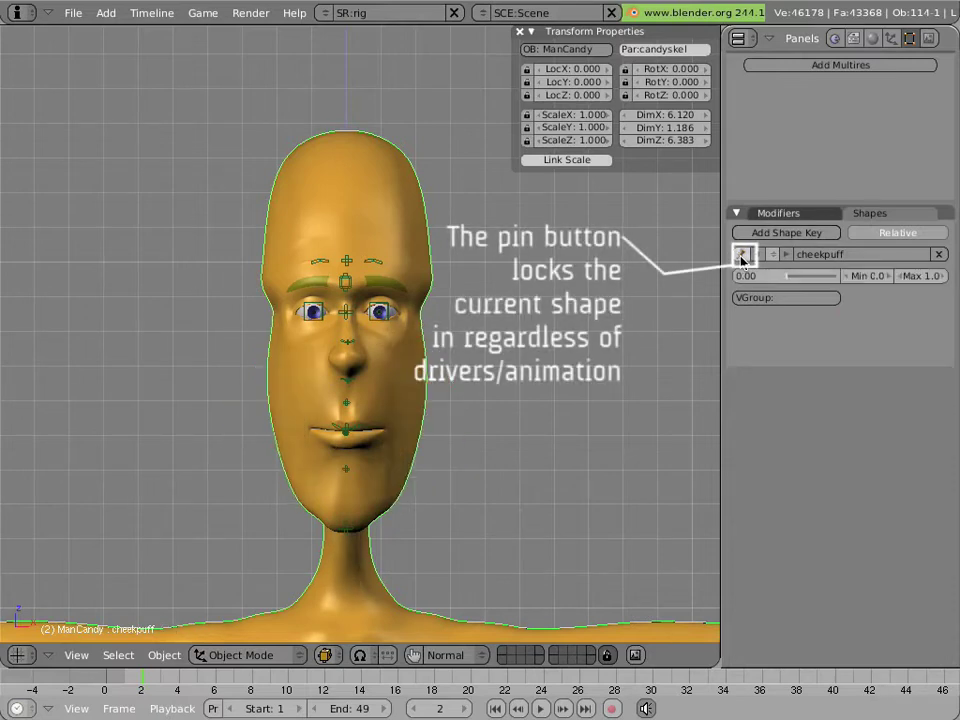
{"action": "left_click", "coordinate": [741, 256]}
{"action": "left_click", "coordinate": [741, 256]}
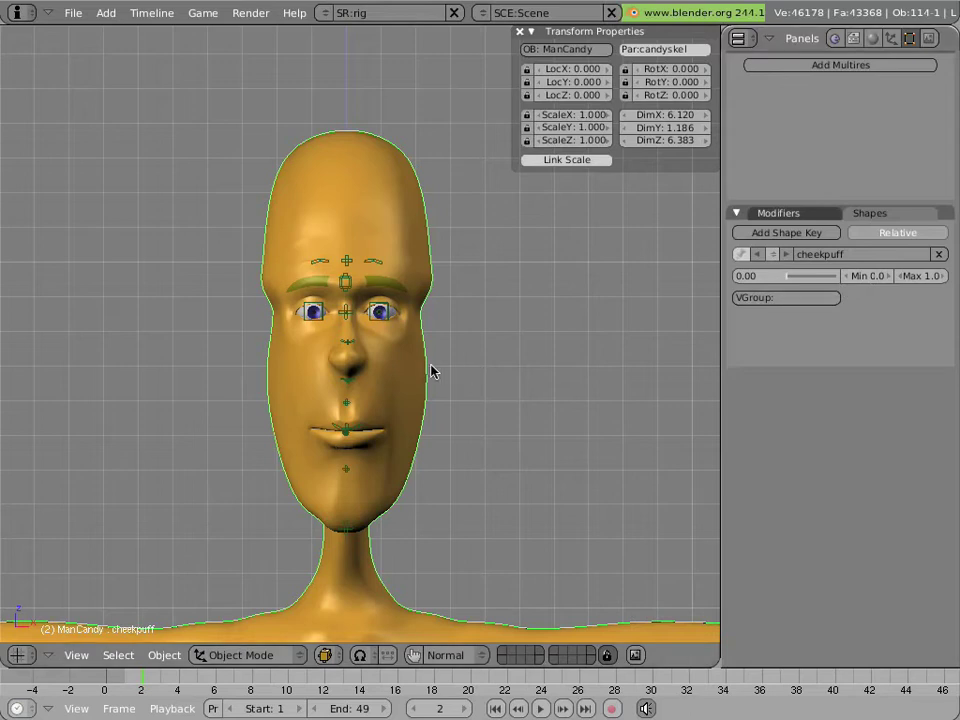
{"action": "key", "text": "ctrl+Tab"}
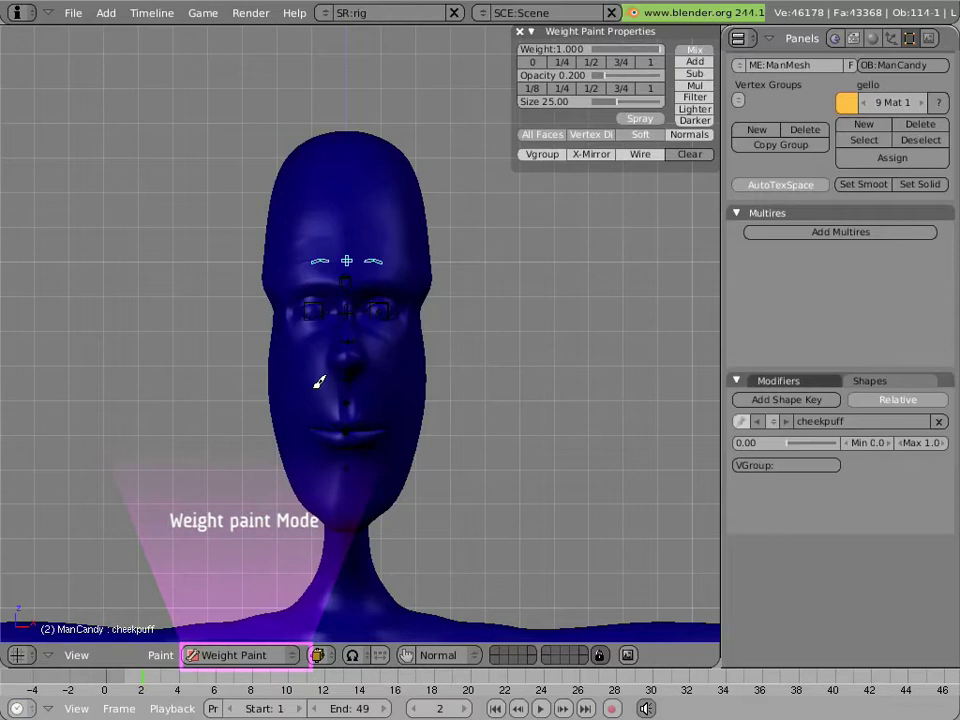
{"action": "scroll", "coordinate": [340, 385], "scroll_direction": "up", "scroll_amount": 2}
{"action": "left_click", "coordinate": [415, 426], "text": "ctrl"}
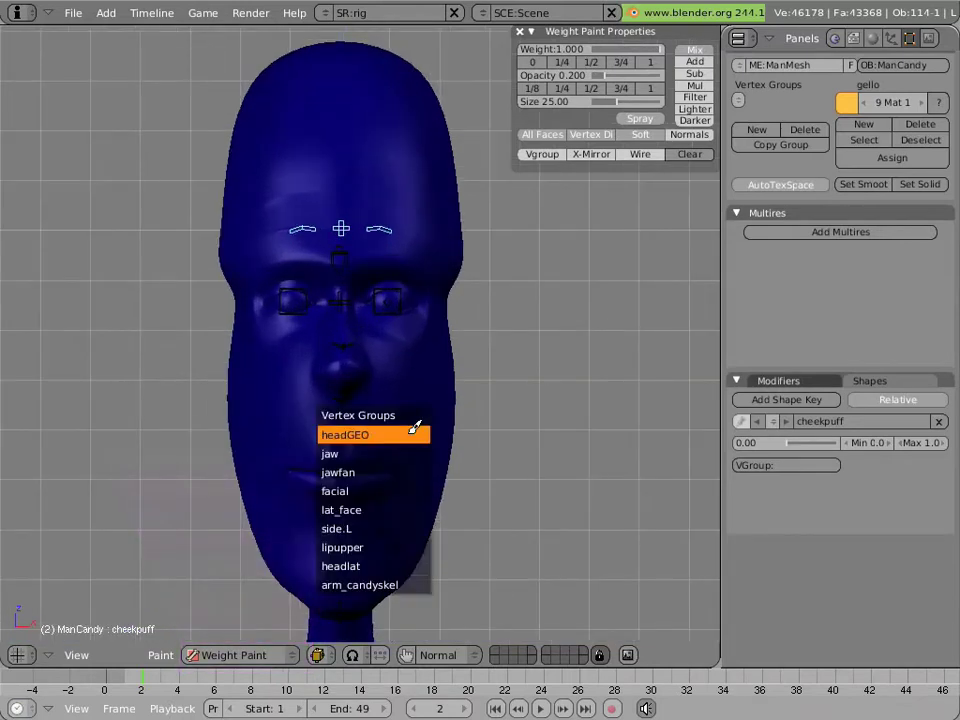
{"action": "left_click", "coordinate": [412, 518]}
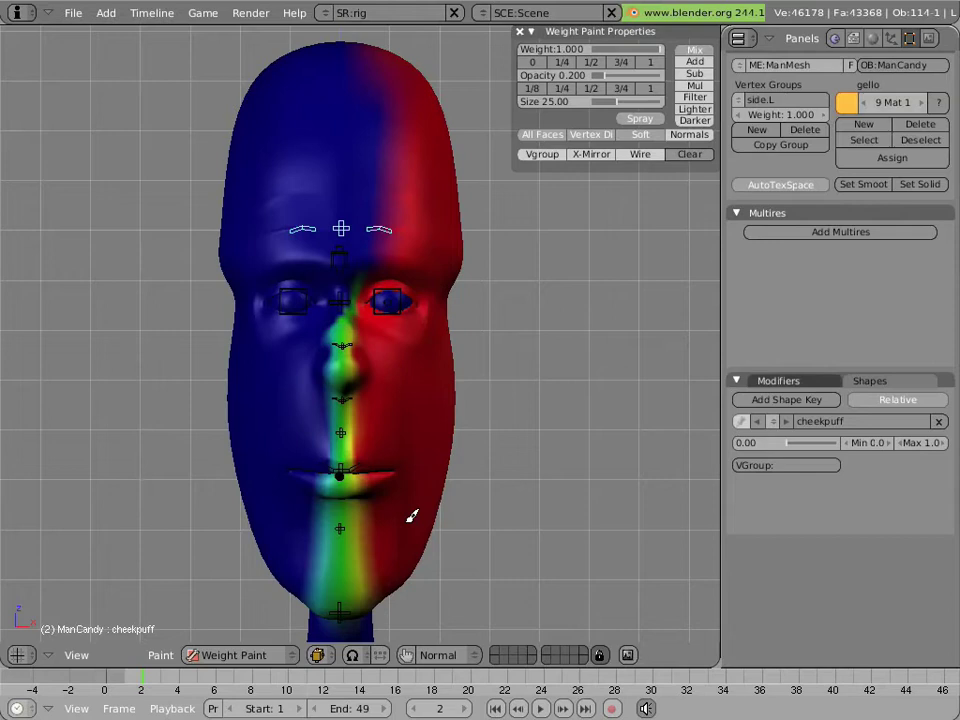
{"action": "left_click", "coordinate": [285, 448], "text": "ctrl"}
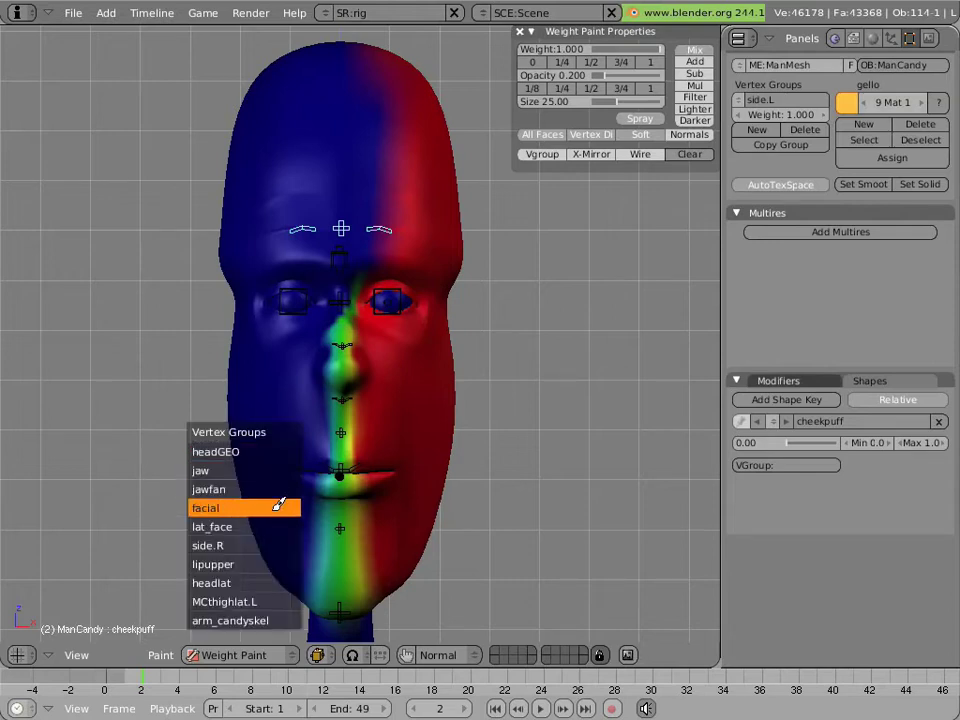
{"action": "left_click", "coordinate": [279, 535]}
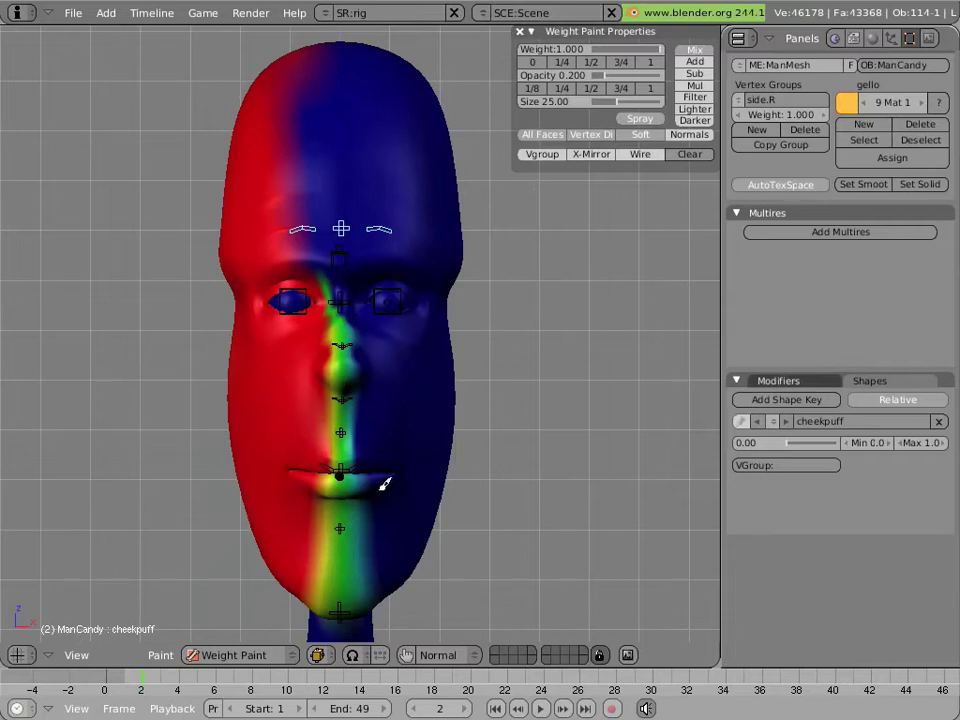
{"action": "left_click", "coordinate": [418, 430], "text": "ctrl"}
{"action": "left_click", "coordinate": [418, 430]}
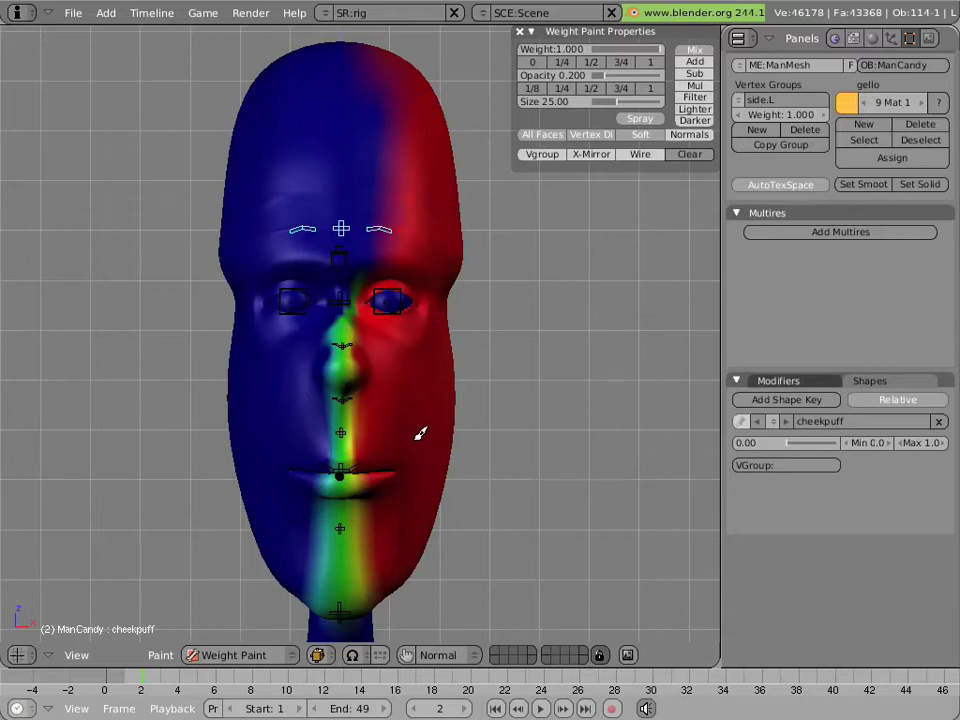
- Back in Object Mode, pin cheekpuff and add a new shape key named cheekpuff.L
{"action": "key", "text": "ctrl+Tab"}
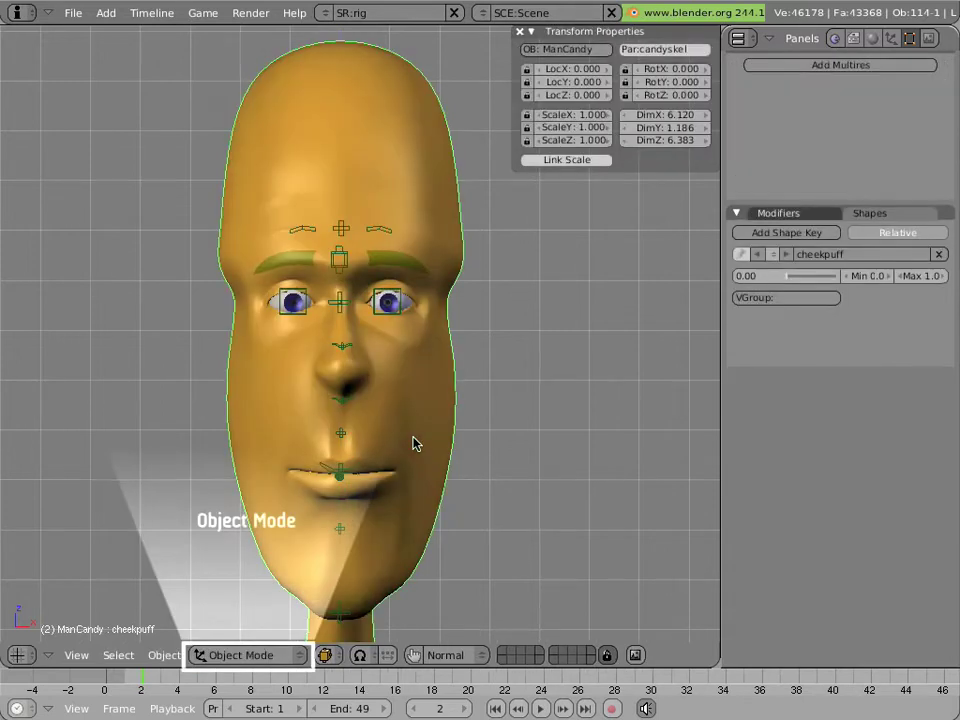
{"action": "left_click", "coordinate": [245, 655]}
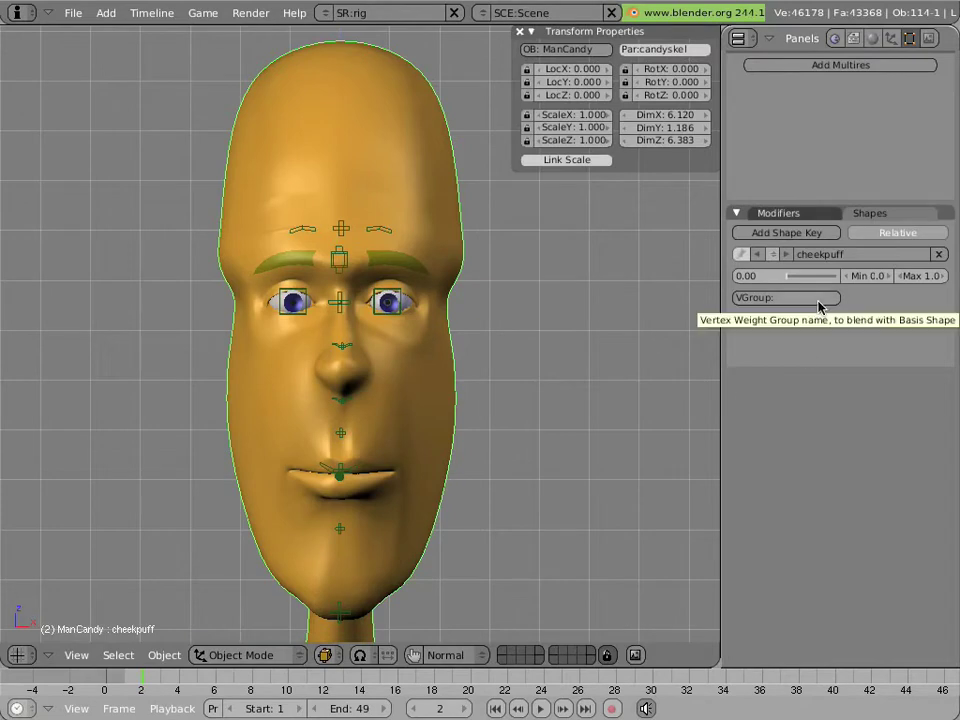
{"action": "left_click", "coordinate": [741, 255]}
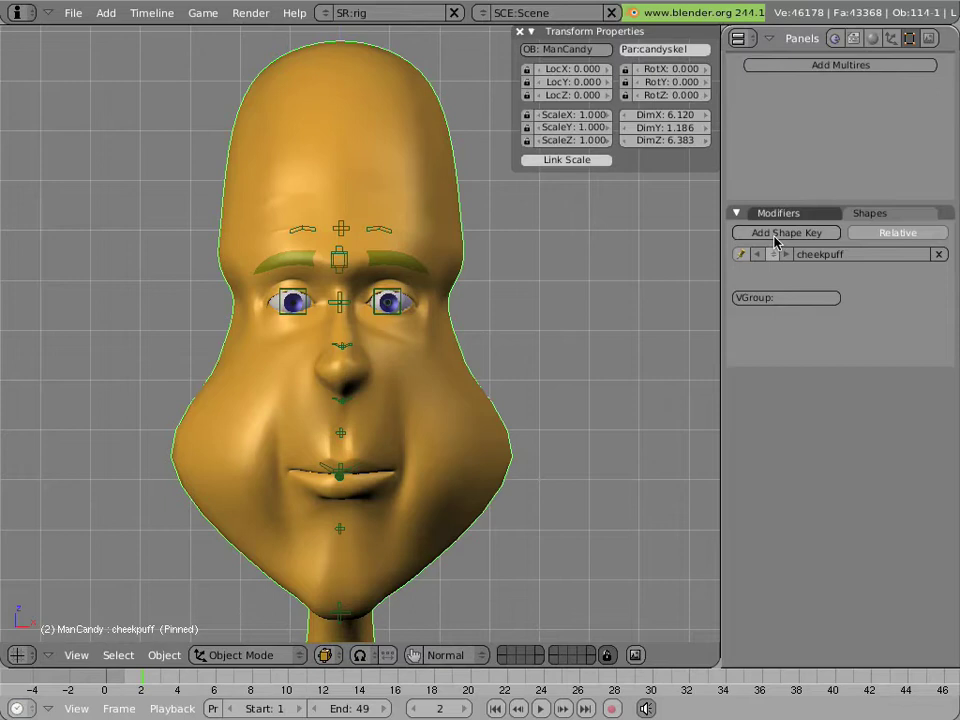
{"action": "left_click", "coordinate": [776, 238]}
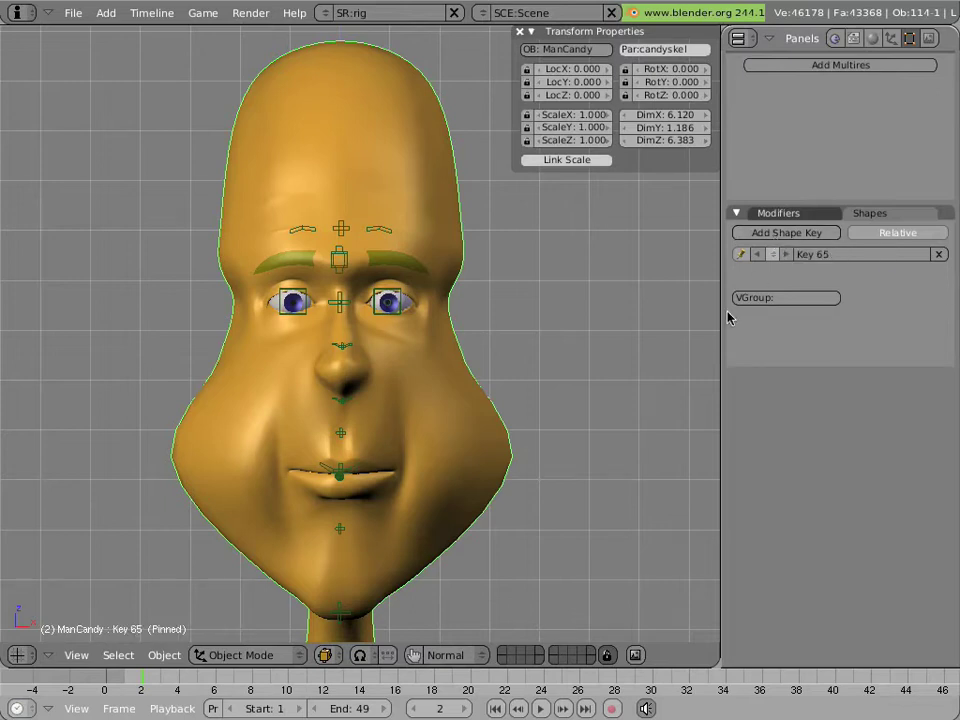
{"action": "left_click", "coordinate": [871, 256]}
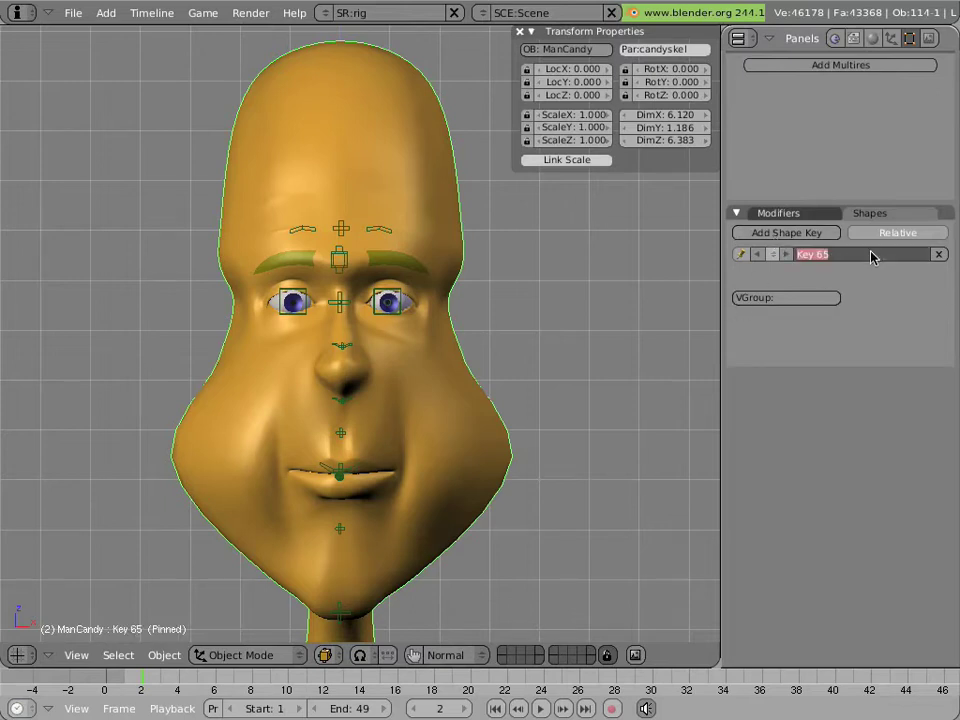
{"action": "type", "text": "cheekpuff.L"}
{"action": "key", "text": "Return"}
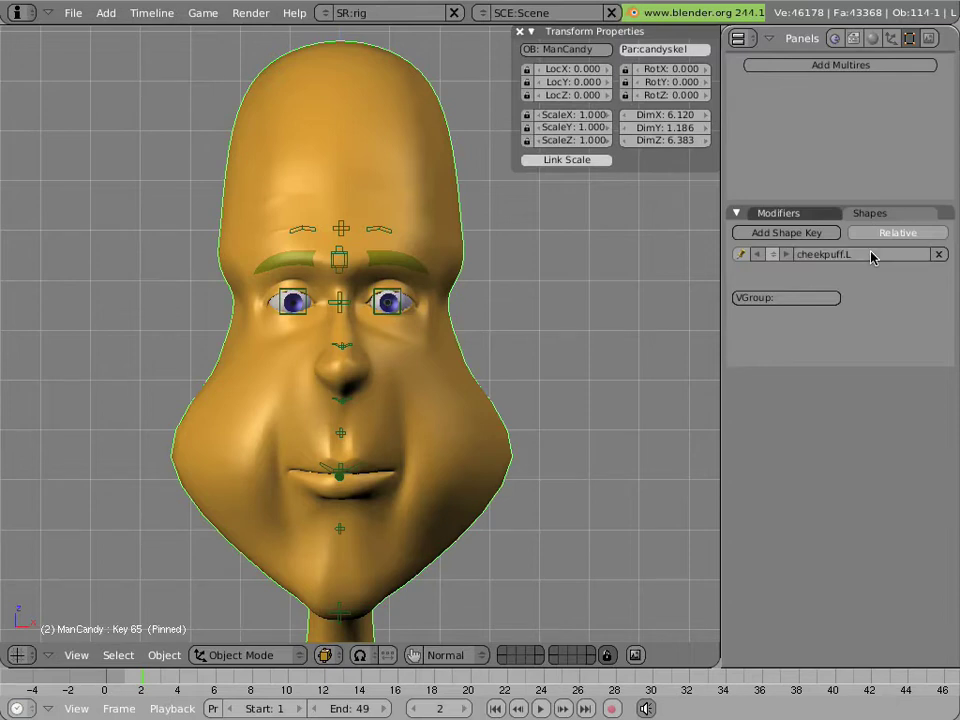
- Limit cheekpuff.L to the side.L vertex group
{"action": "left_click", "coordinate": [793, 303]}
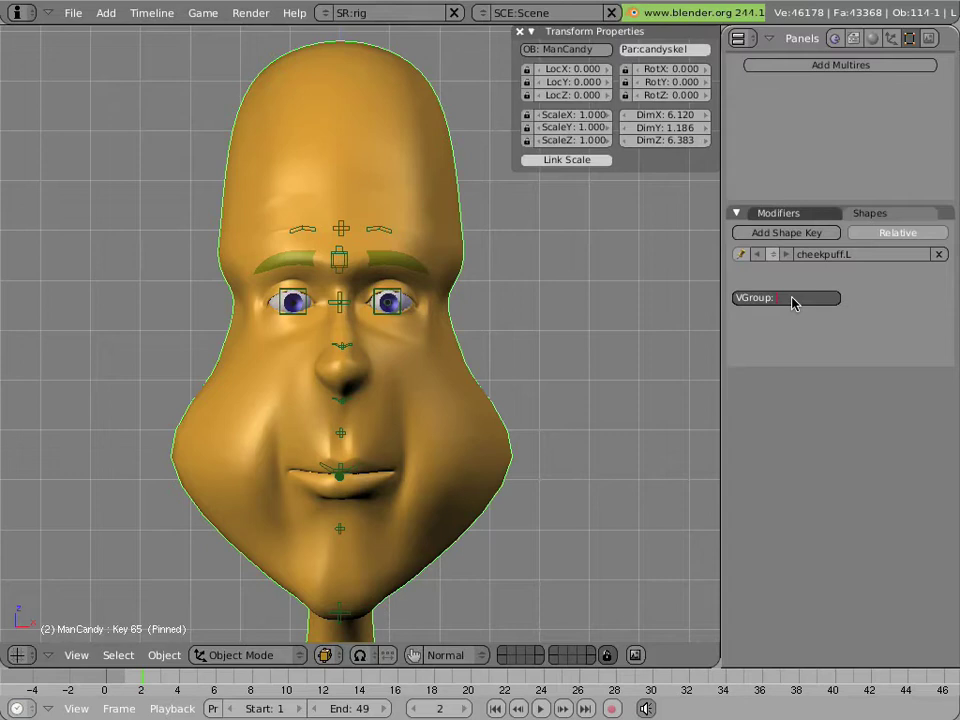
{"action": "type", "text": "sid"}
{"action": "key", "text": "Tab"}
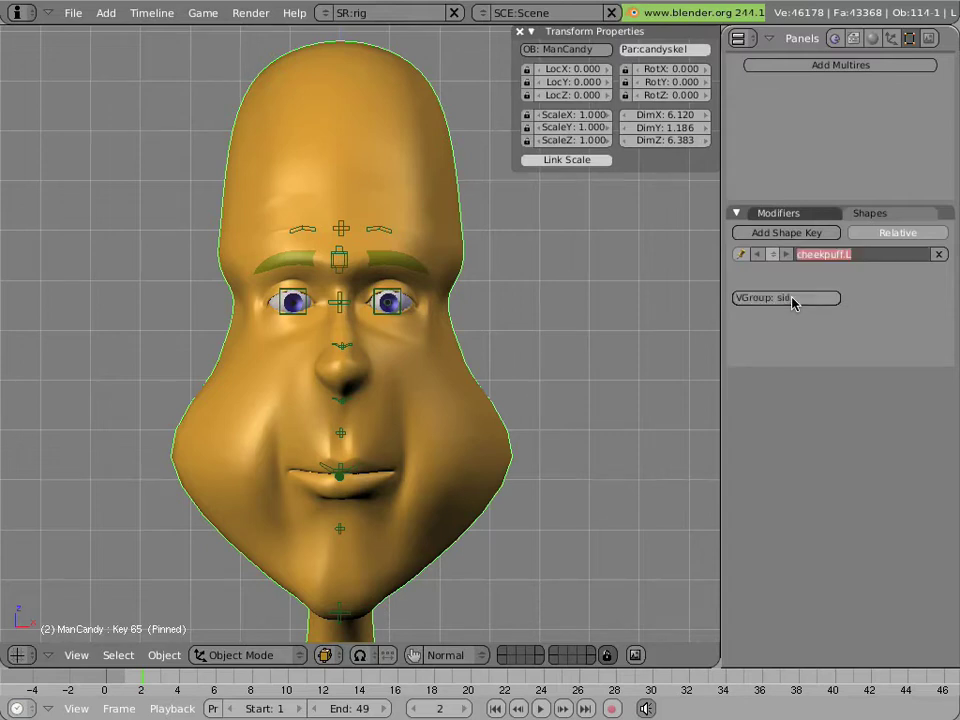
{"action": "left_click", "coordinate": [799, 300]}
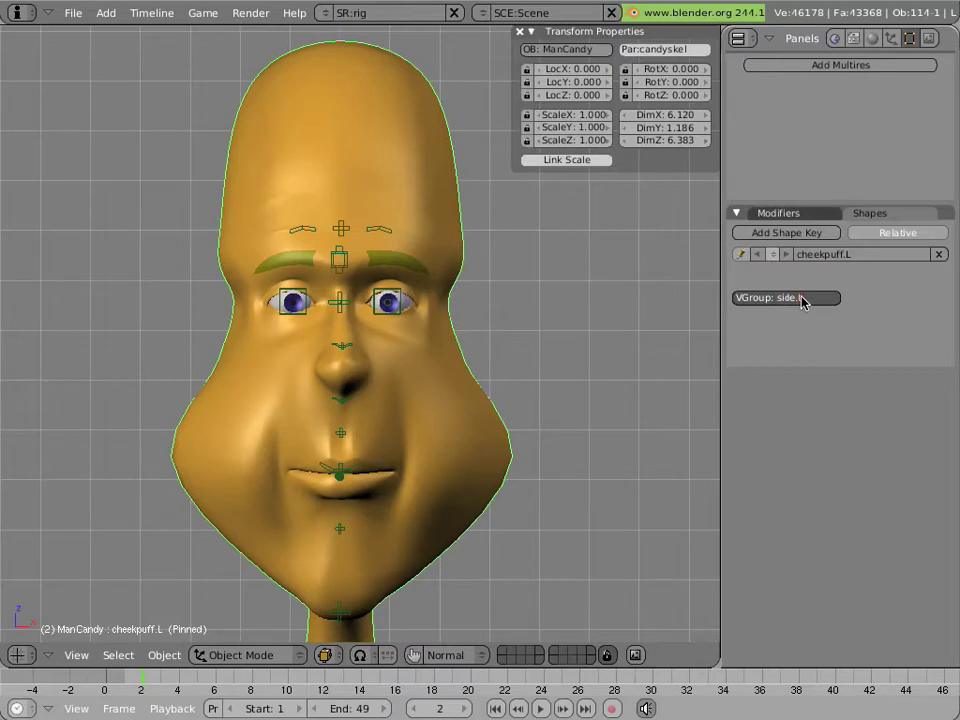
{"action": "type", "text": "e.L"}
{"action": "key", "text": "Return"}
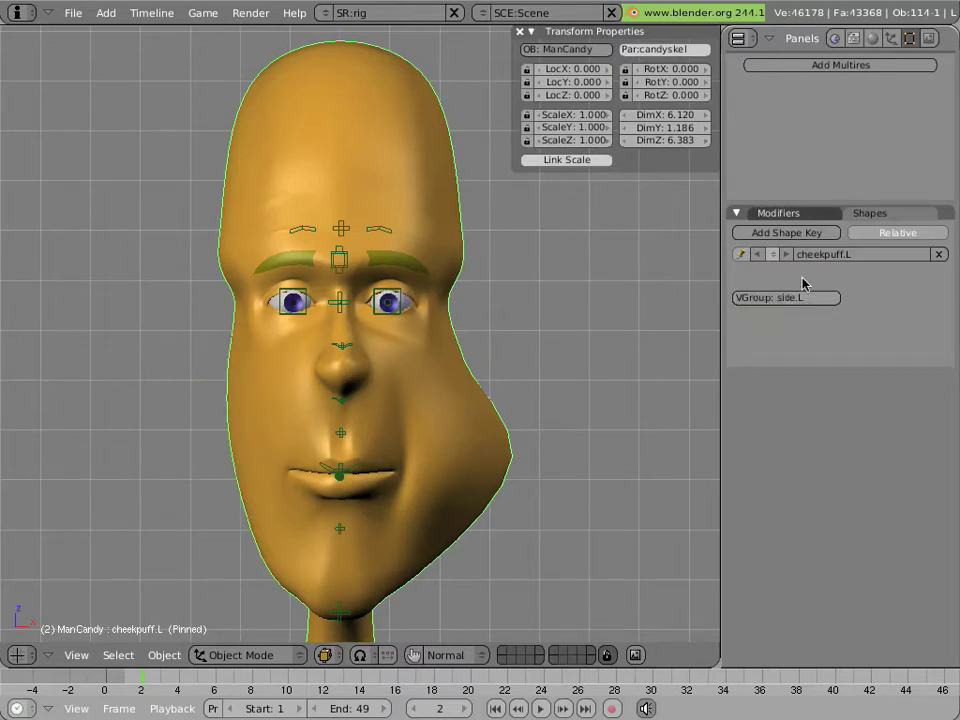
{"action": "left_click", "coordinate": [779, 256]}
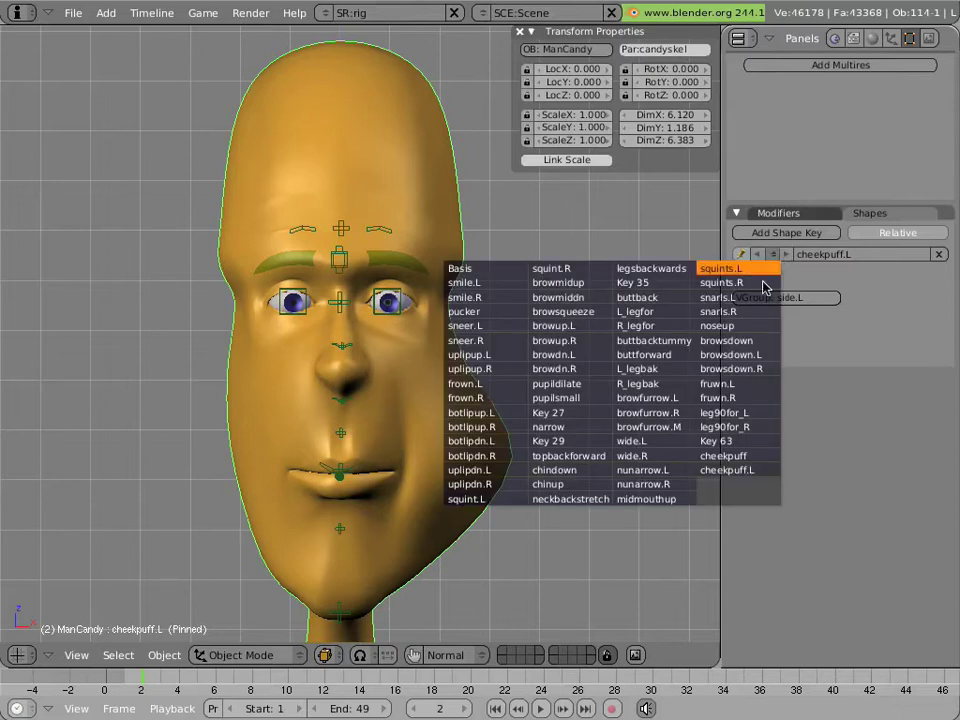
- Make cheekpuff active, rename it cheekpuff.R, and limit it to the side.R vertex group
{"action": "left_click", "coordinate": [762, 458]}
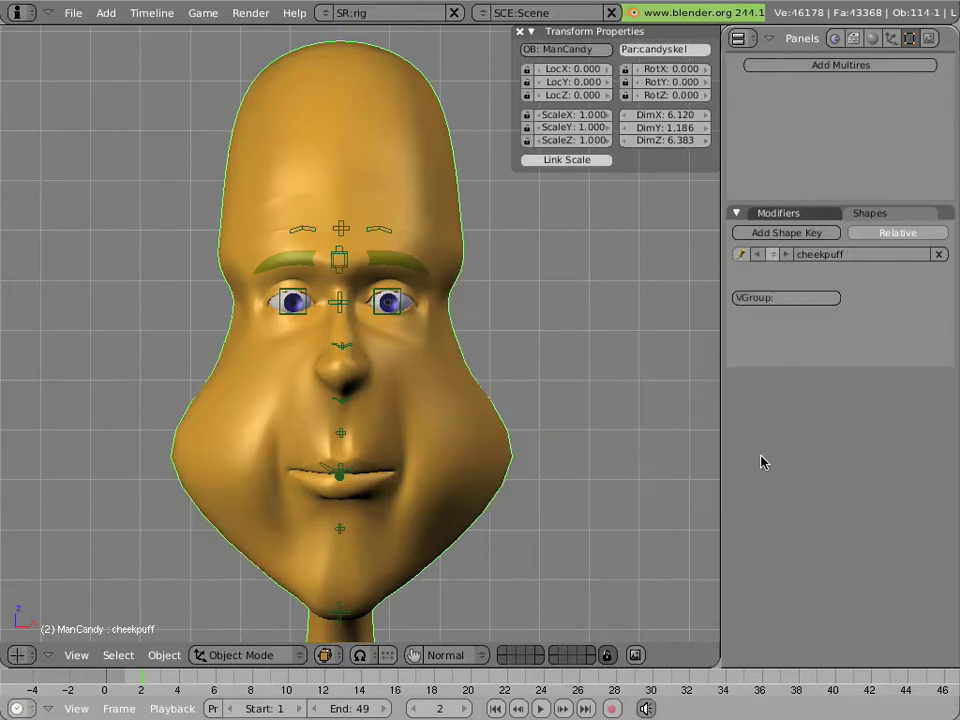
{"action": "left_click", "coordinate": [884, 256]}
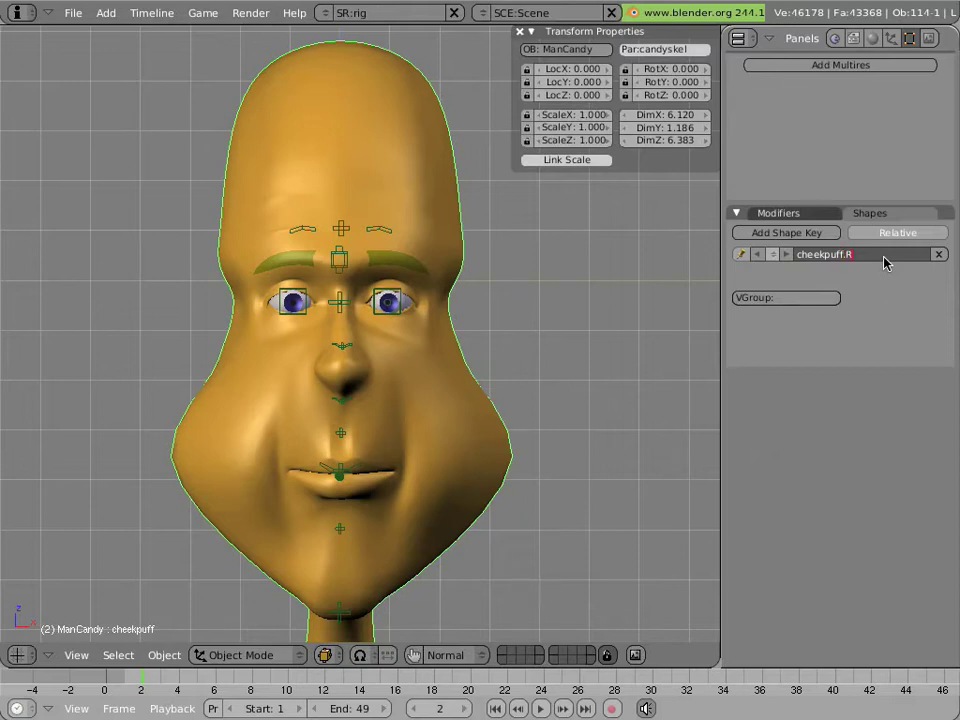
{"action": "key", "text": "Return"}
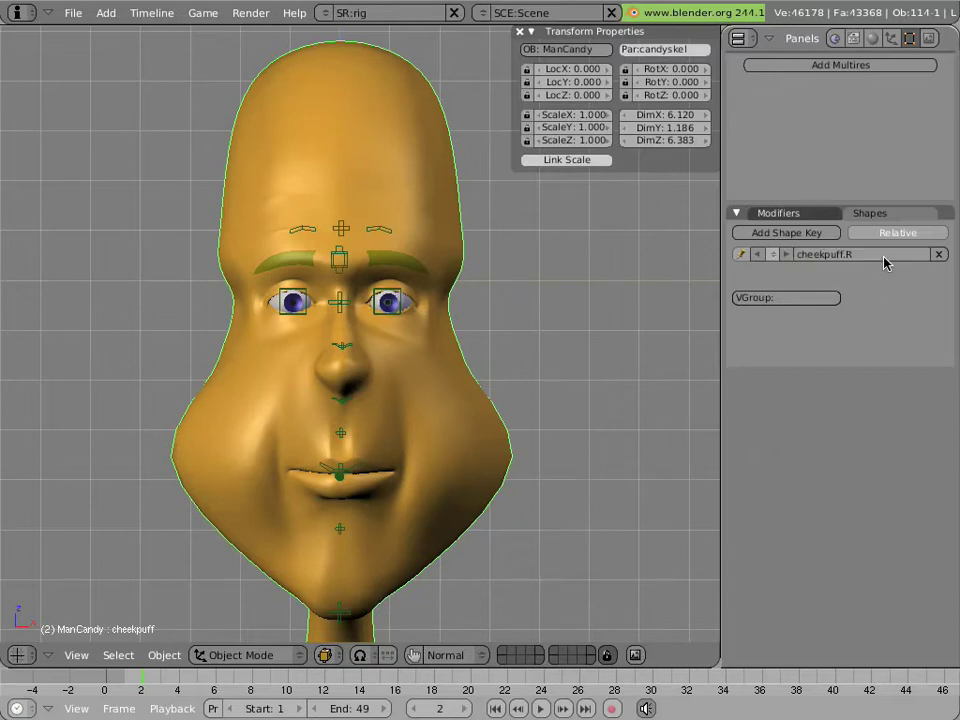
{"action": "left_click", "coordinate": [816, 298]}
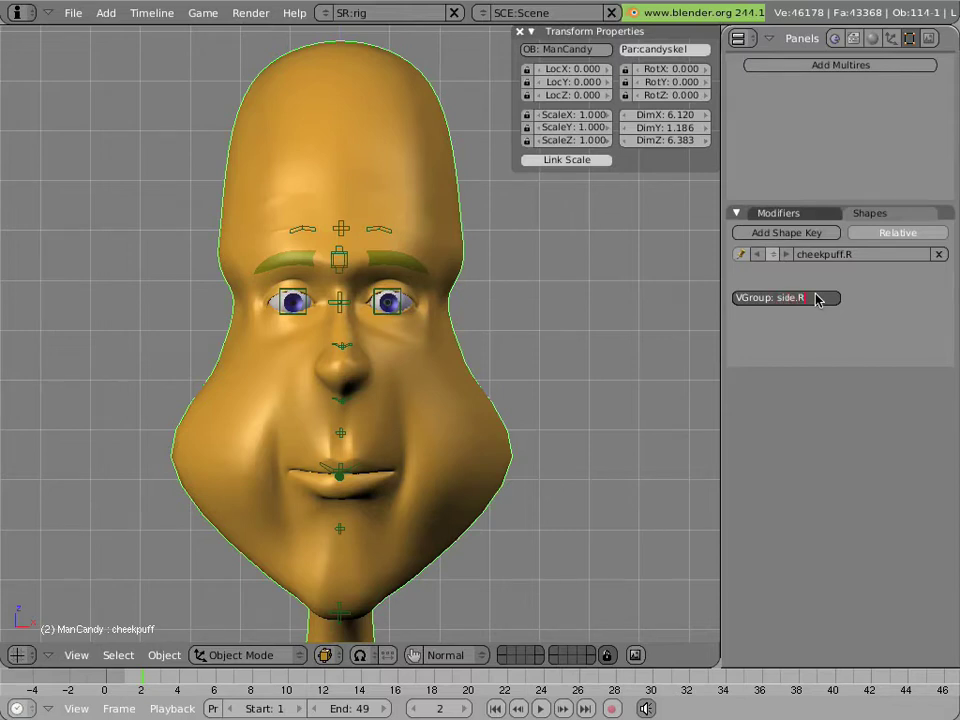
{"action": "key", "text": "Return"}
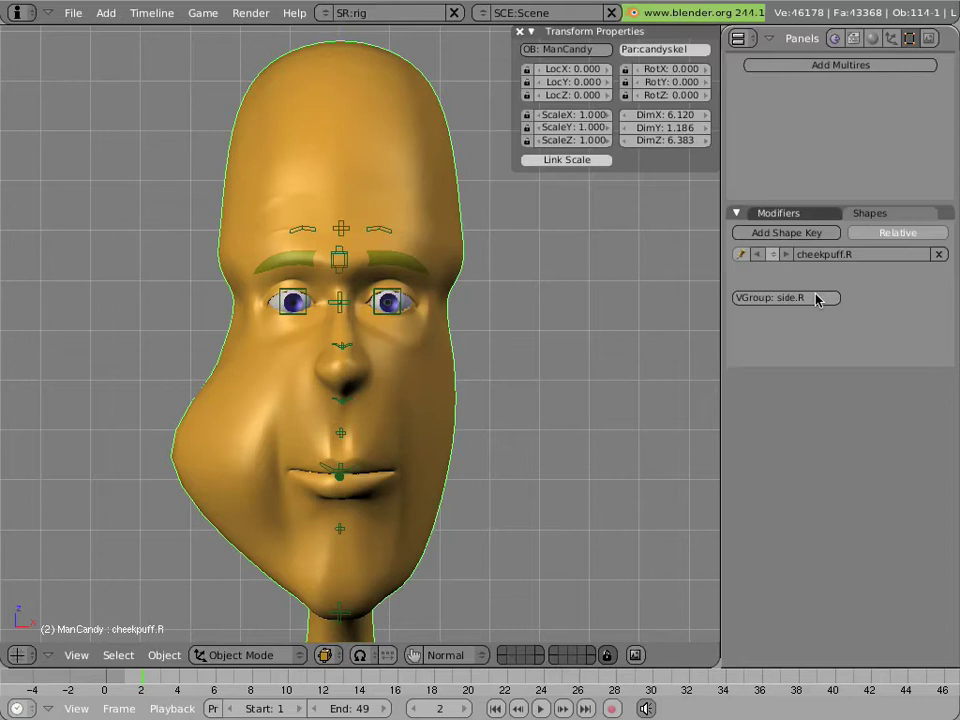
- Unpin the cheekpuff.R shape key so the face returns to neutral, and zoom in on the lower face
{"action": "left_click", "coordinate": [741, 255]}
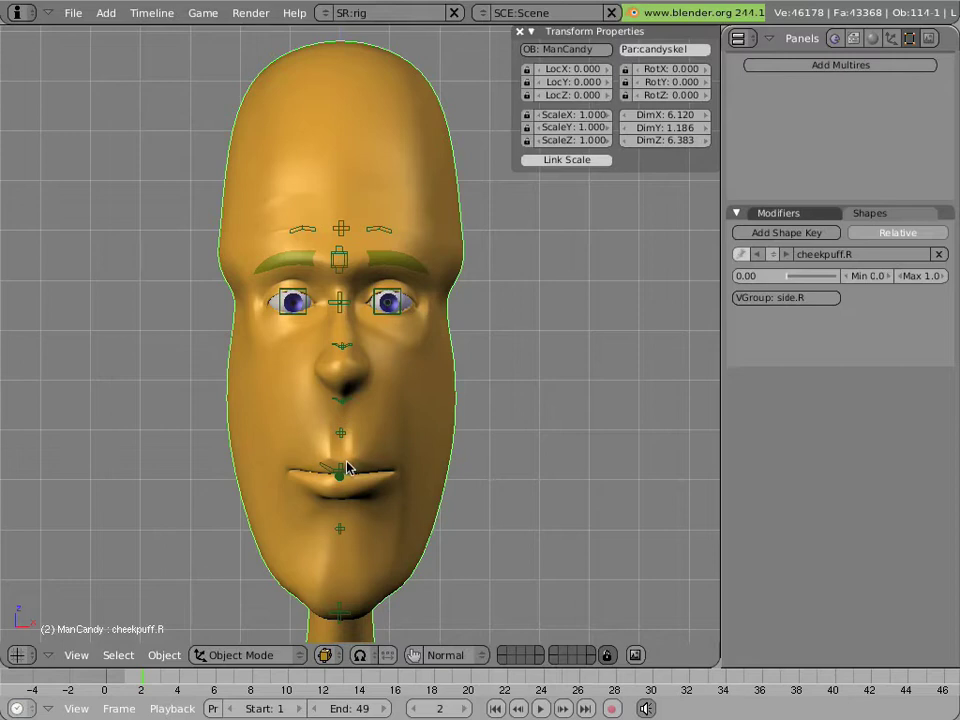
{"action": "scroll", "coordinate": [322, 487], "scroll_direction": "up", "scroll_amount": 4}
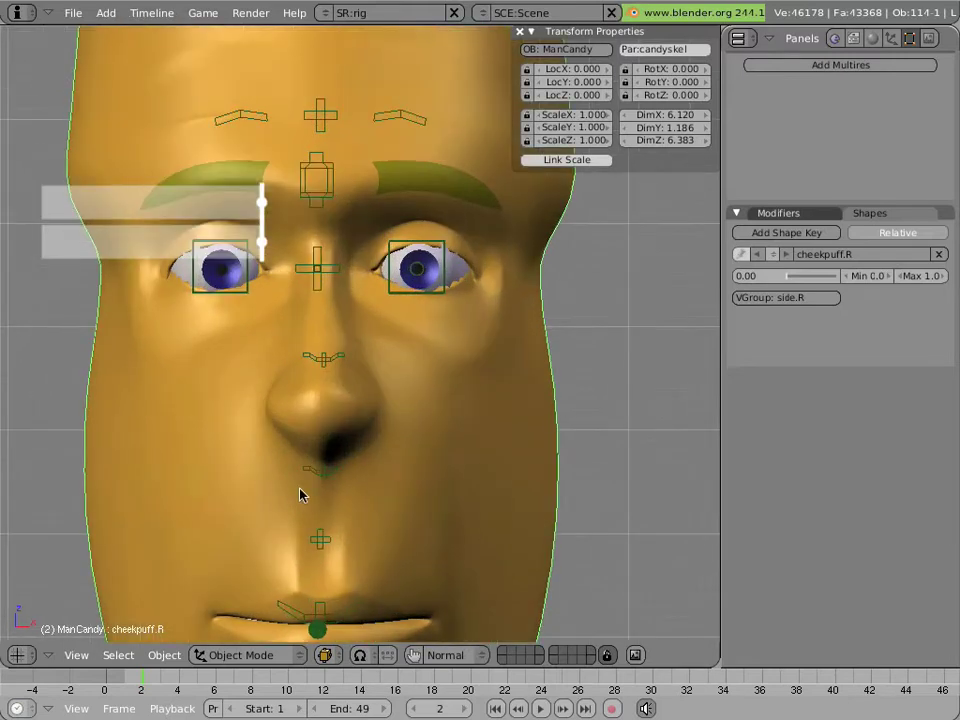
{"action": "middle_click_drag", "start_coordinate": [311, 495], "coordinate": [338, 283], "text": "shift"}
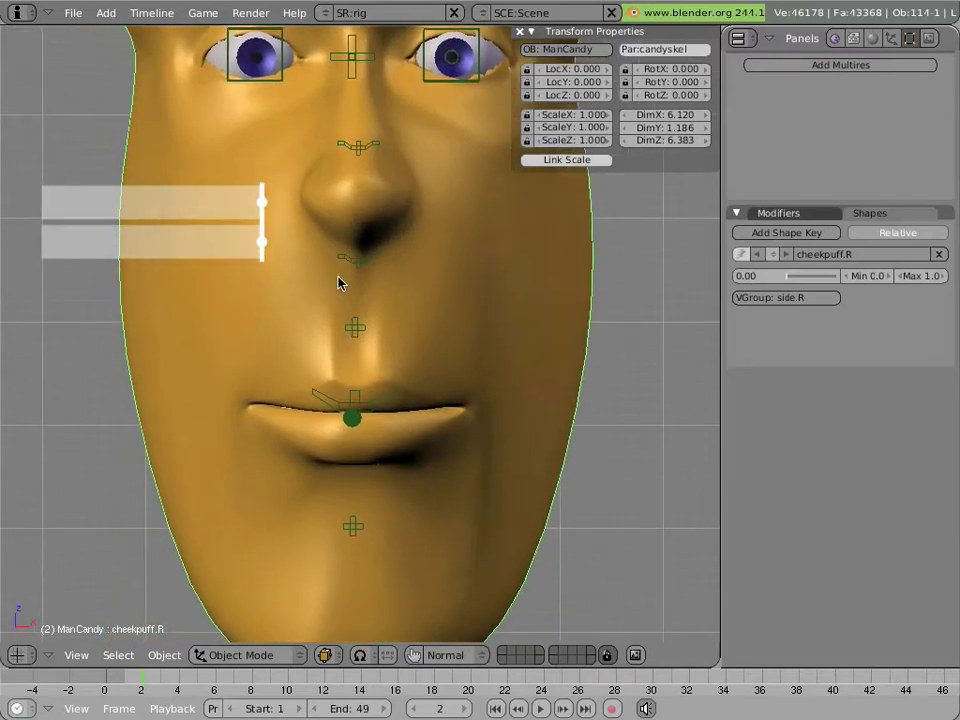
- Test-move the BOTulip lip bone twice, cancelling each time so the mouth stays closed
{"action": "right_click", "coordinate": [355, 331]}
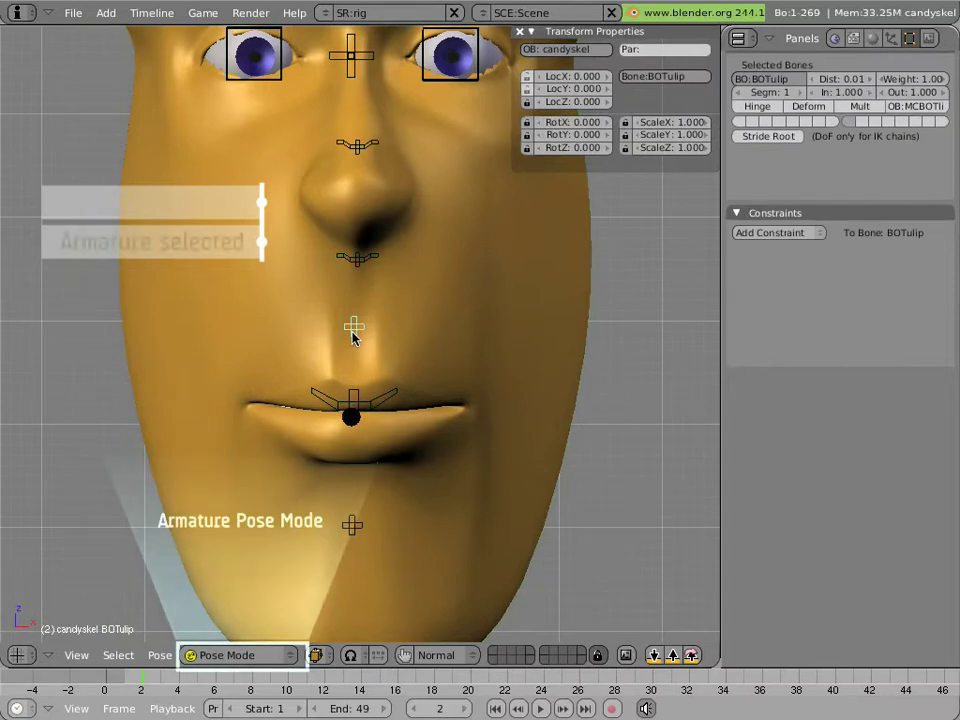
{"action": "key", "text": "g"}
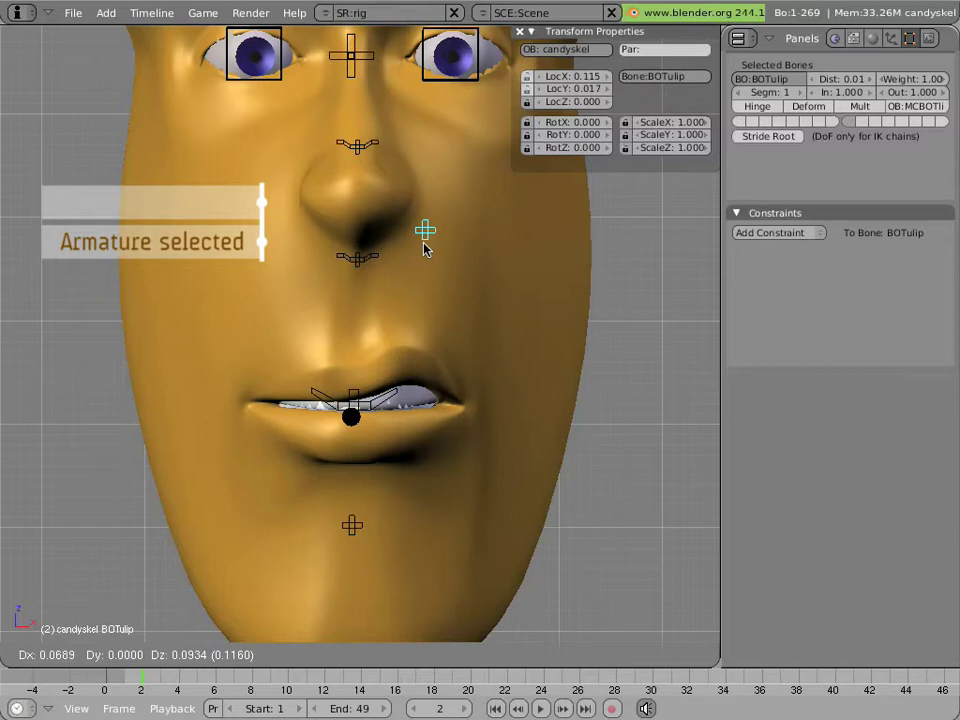
{"action": "key", "text": "Escape"}
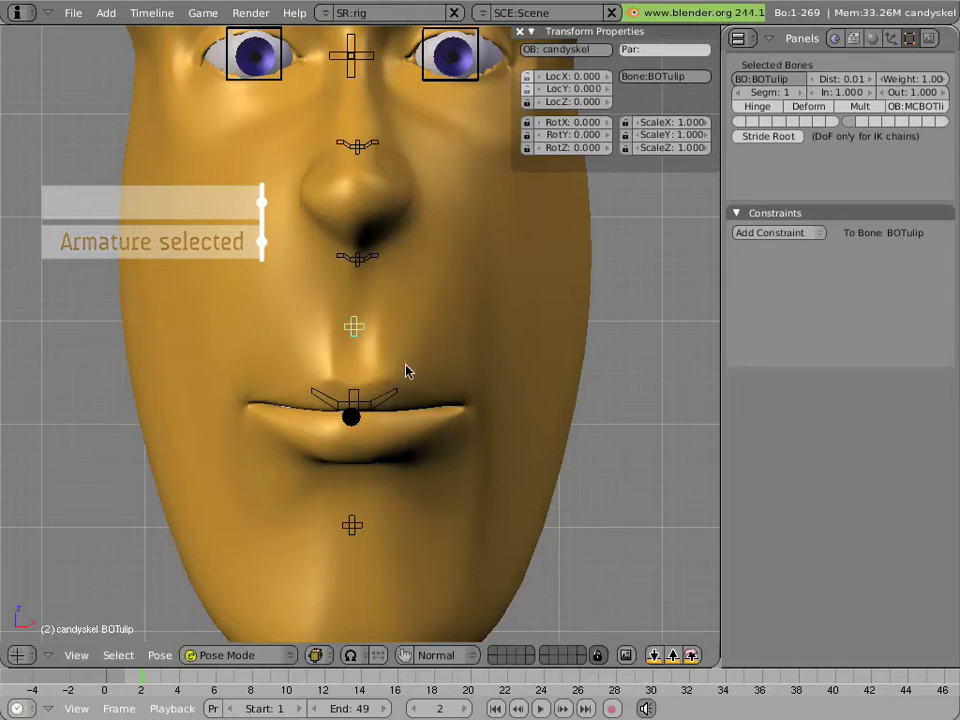
{"action": "key", "text": "g"}
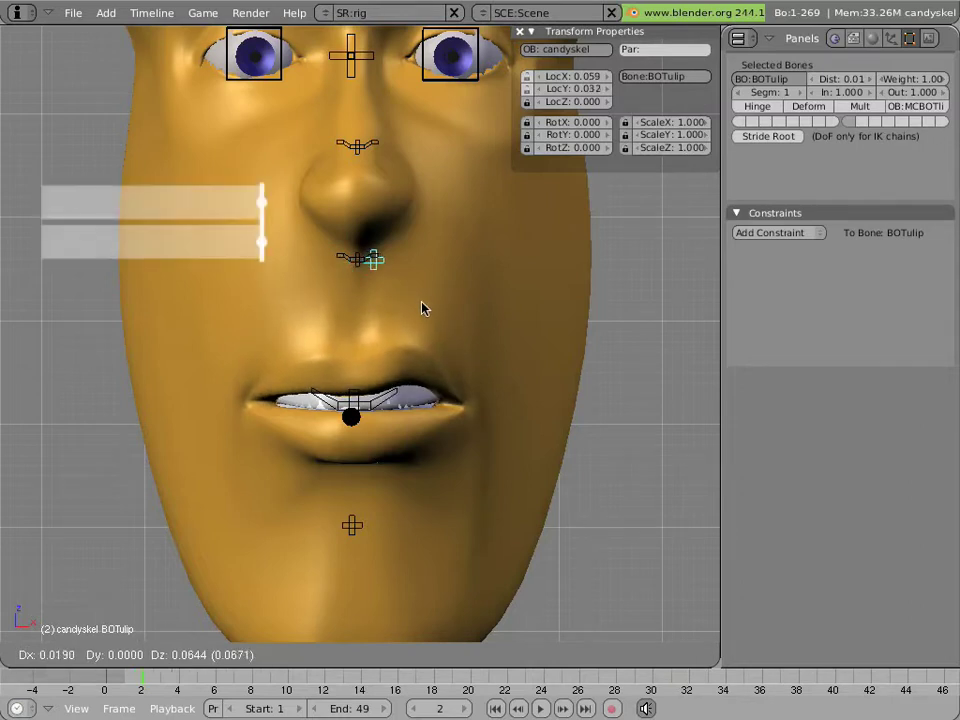
{"action": "key", "text": "Escape"}
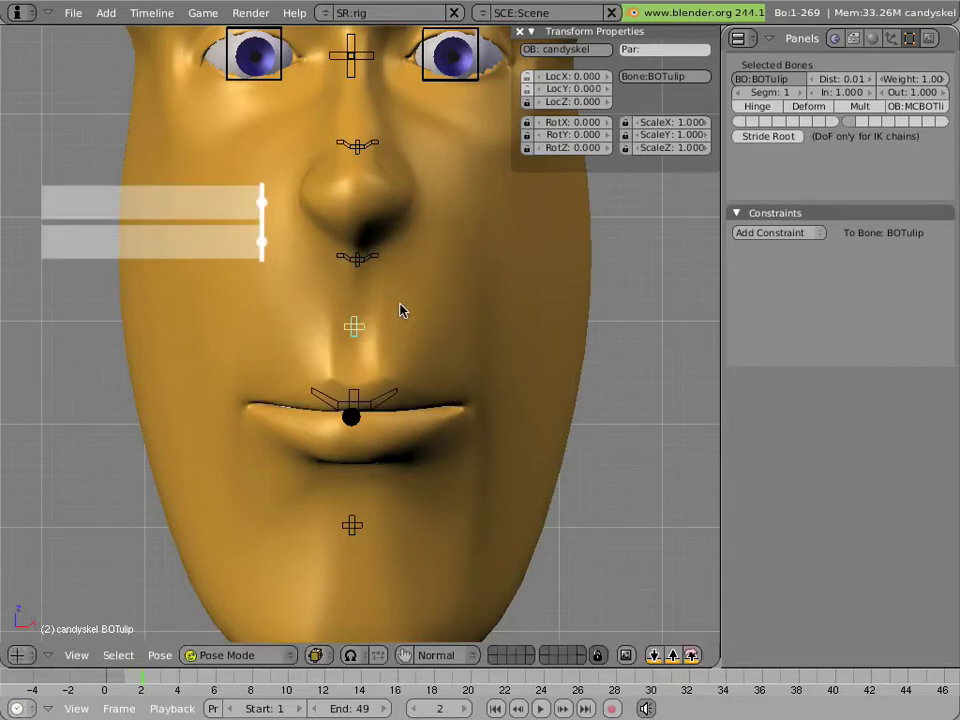
- Lower the face mesh's Subsurf preview level from 2 to 1
{"action": "right_click", "coordinate": [432, 362]}
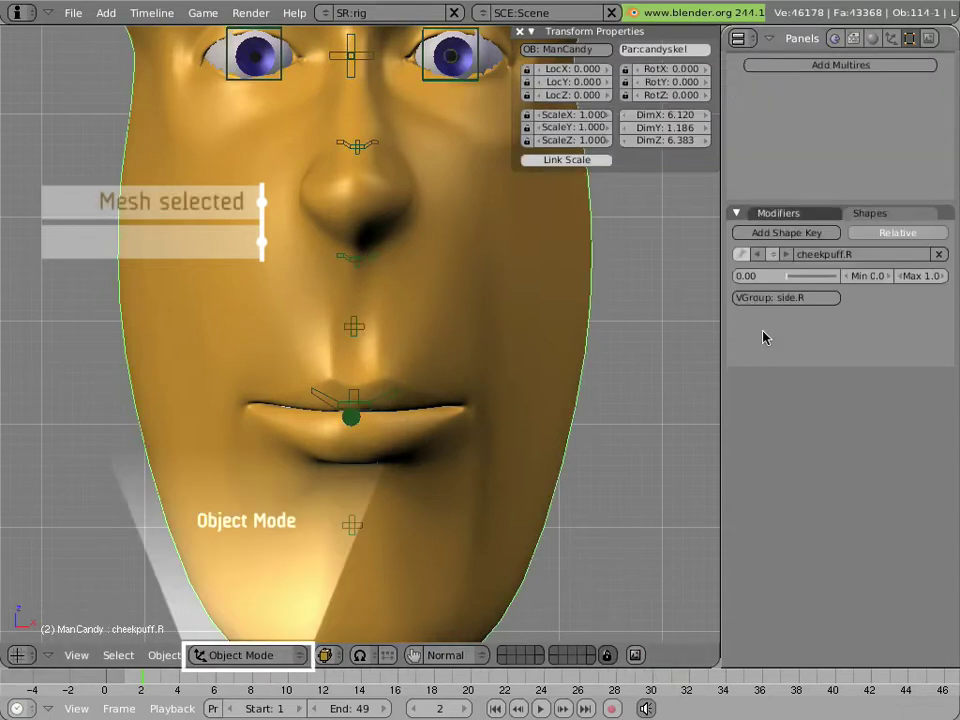
{"action": "left_click", "coordinate": [817, 218]}
{"action": "scroll", "coordinate": [846, 349], "scroll_direction": "down", "scroll_amount": 10}
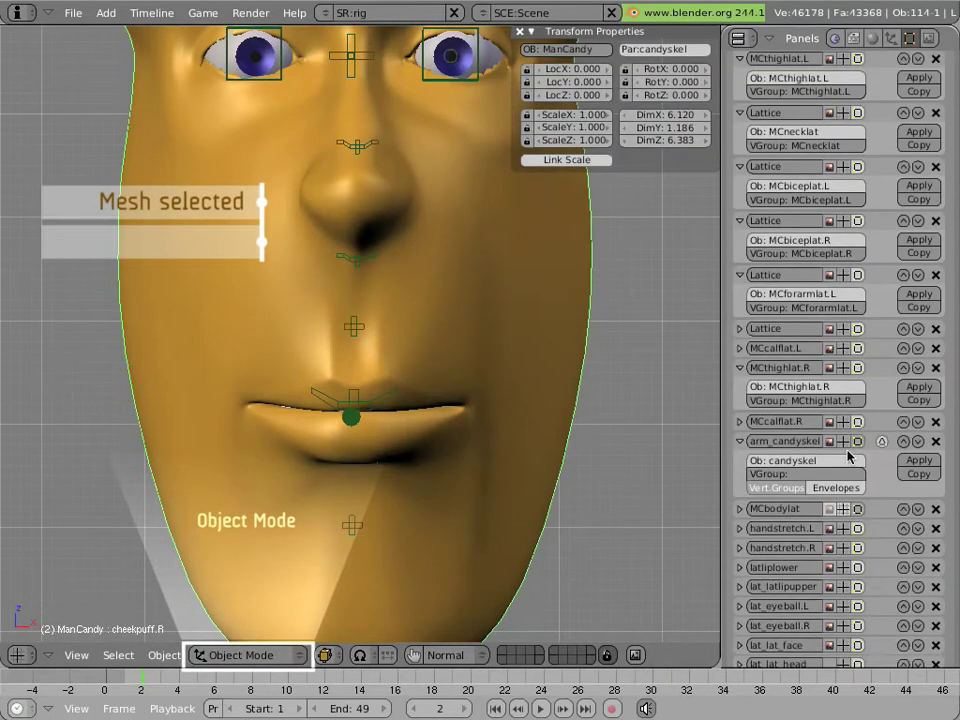
{"action": "left_click", "coordinate": [754, 436]}
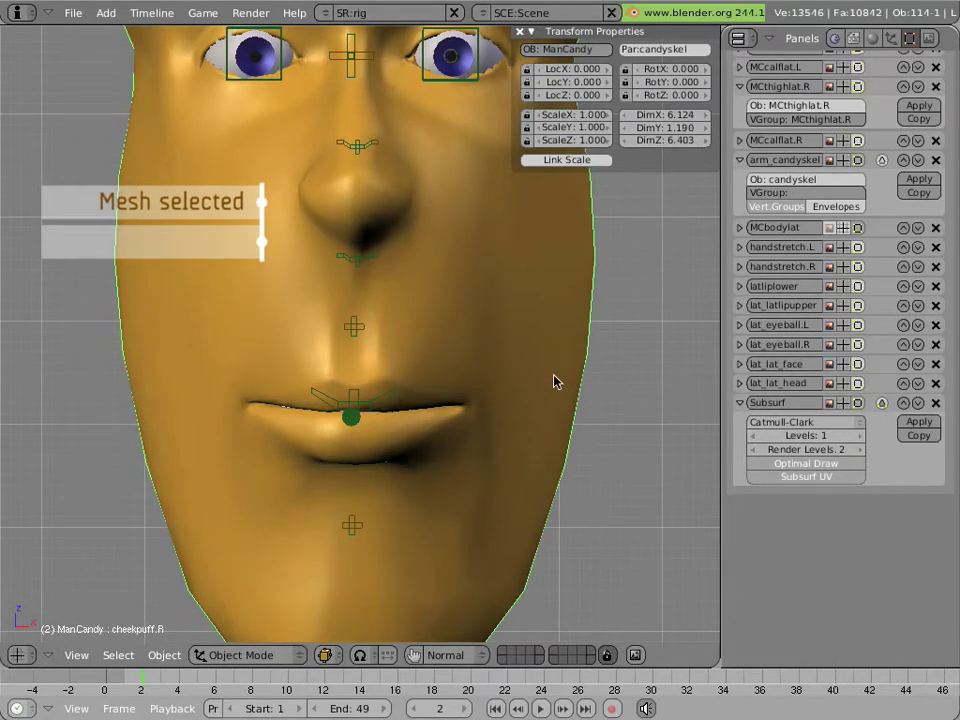
- Test-move the BOTulip lip bone, cancel, and show its armature settings with F9
{"action": "right_click", "coordinate": [348, 328]}
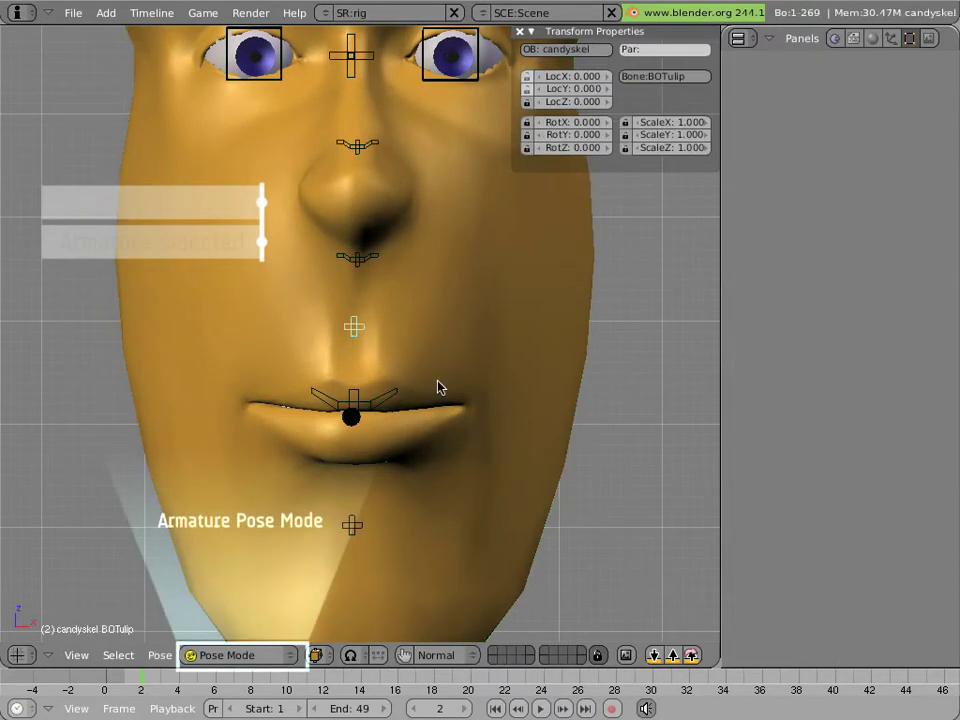
{"action": "key", "text": "g"}
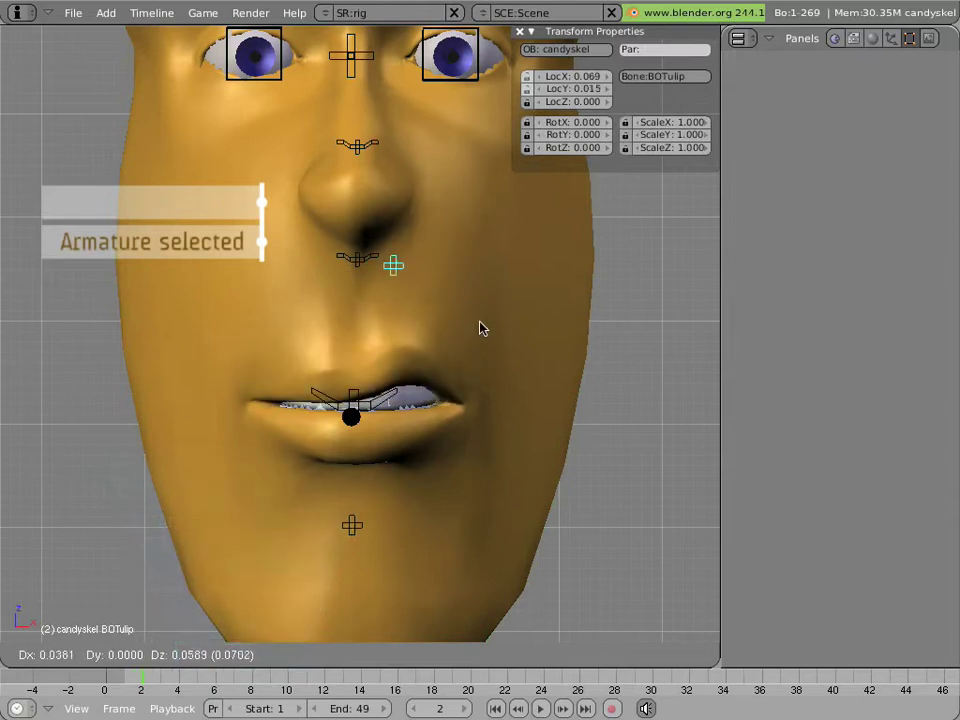
{"action": "key", "text": "Escape"}
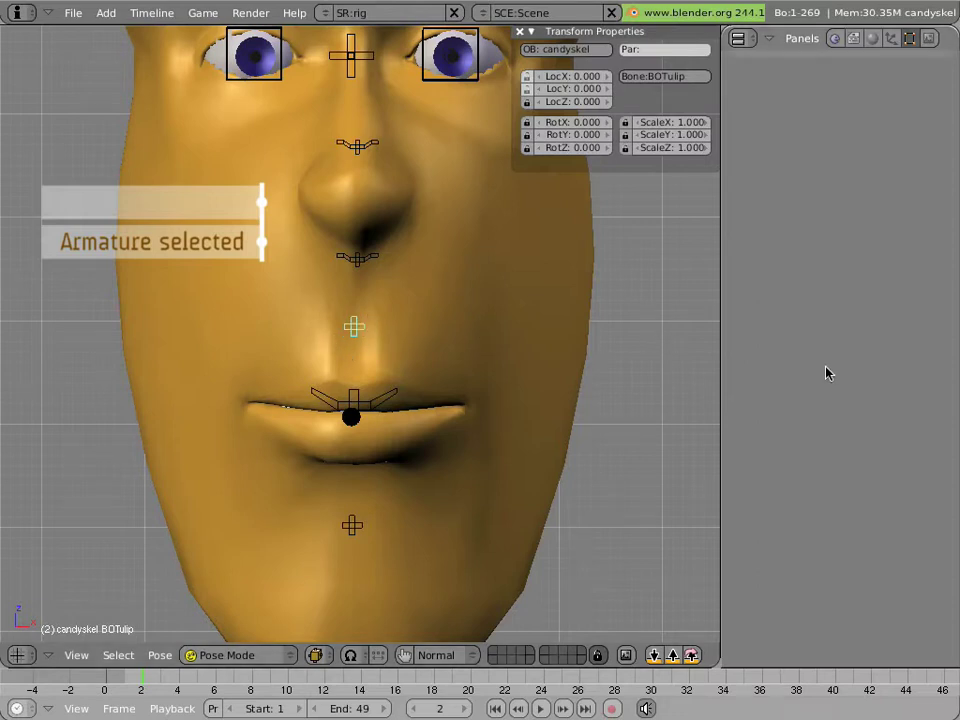
{"action": "key", "text": "F9"}
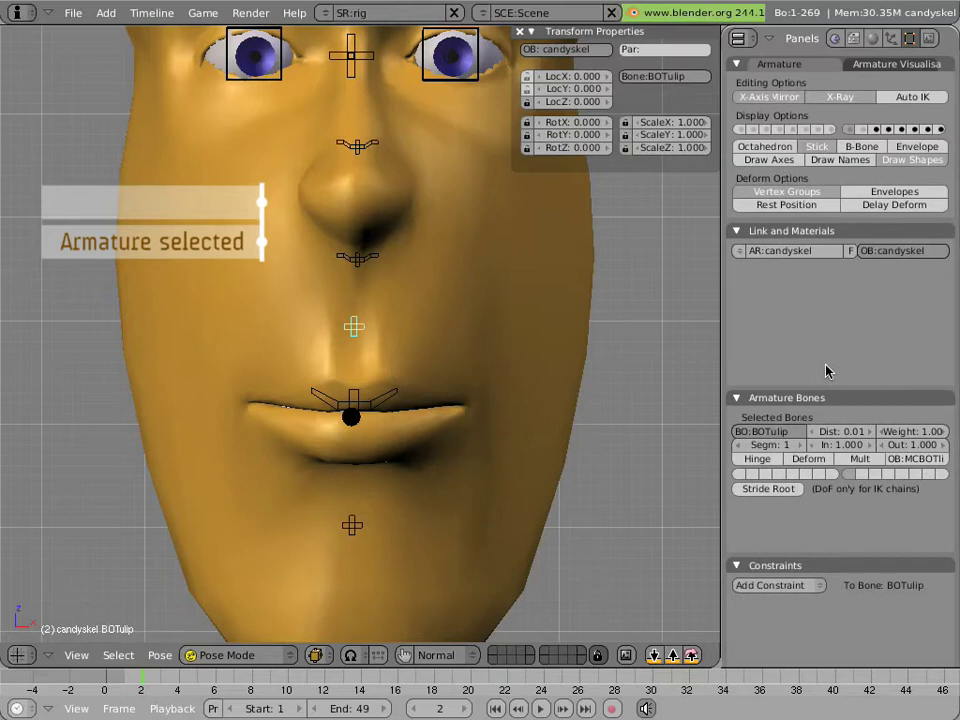
- Turn off Draw Shapes so the bones display as plain sticks
{"action": "left_click", "coordinate": [927, 163]}
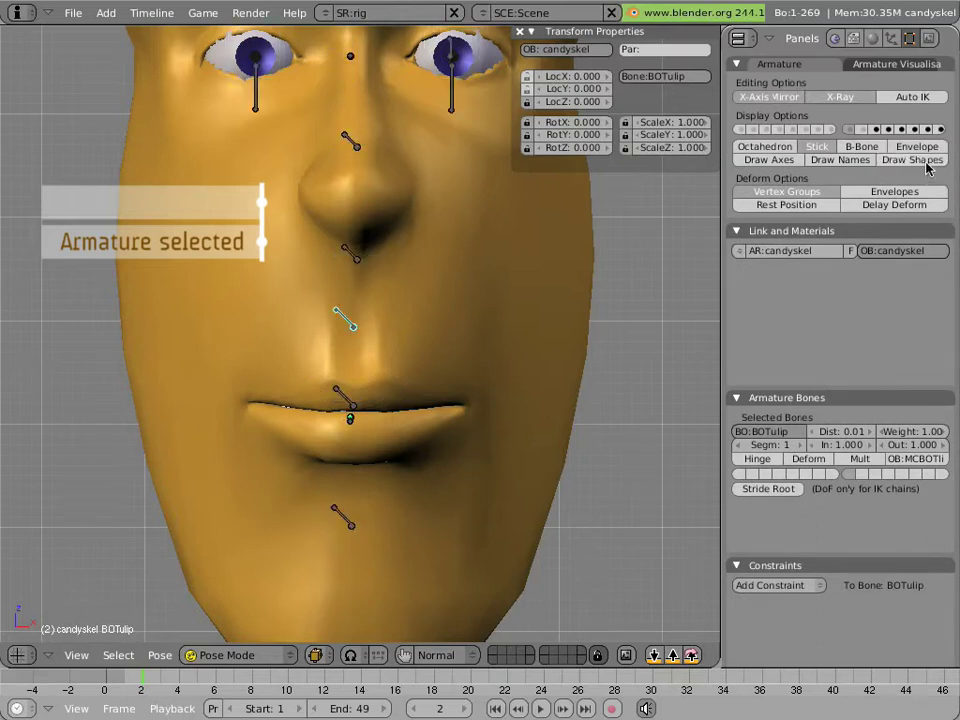
{"action": "scroll", "coordinate": [281, 366], "scroll_direction": "up", "scroll_amount": 5}
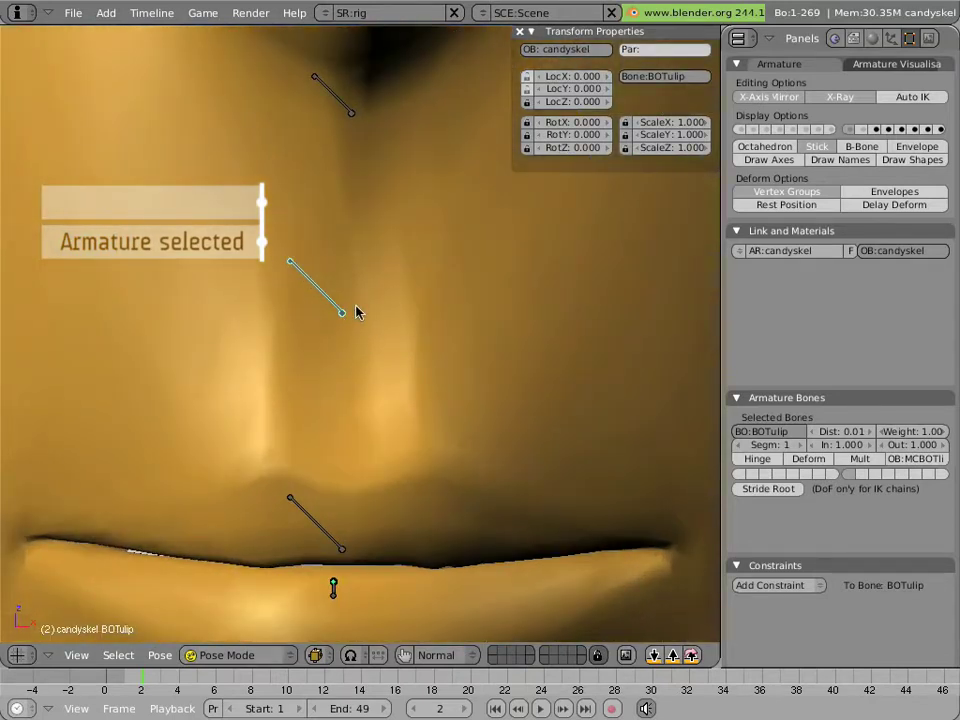
{"action": "scroll", "coordinate": [357, 313], "scroll_direction": "down", "scroll_amount": 5}
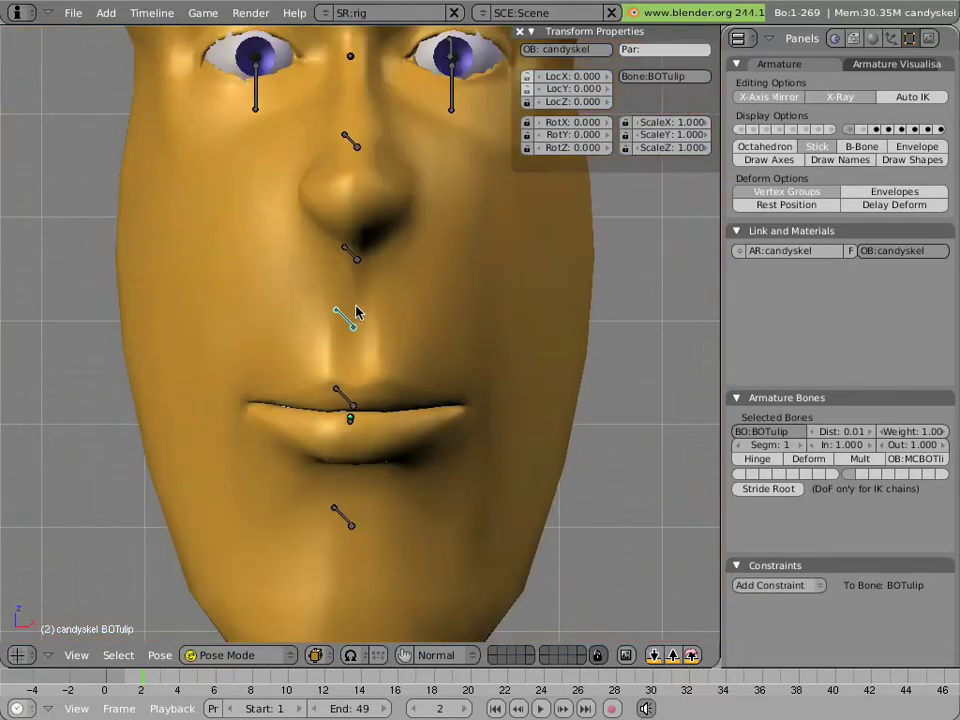
{"action": "scroll", "coordinate": [357, 313], "scroll_direction": "up", "scroll_amount": 6}
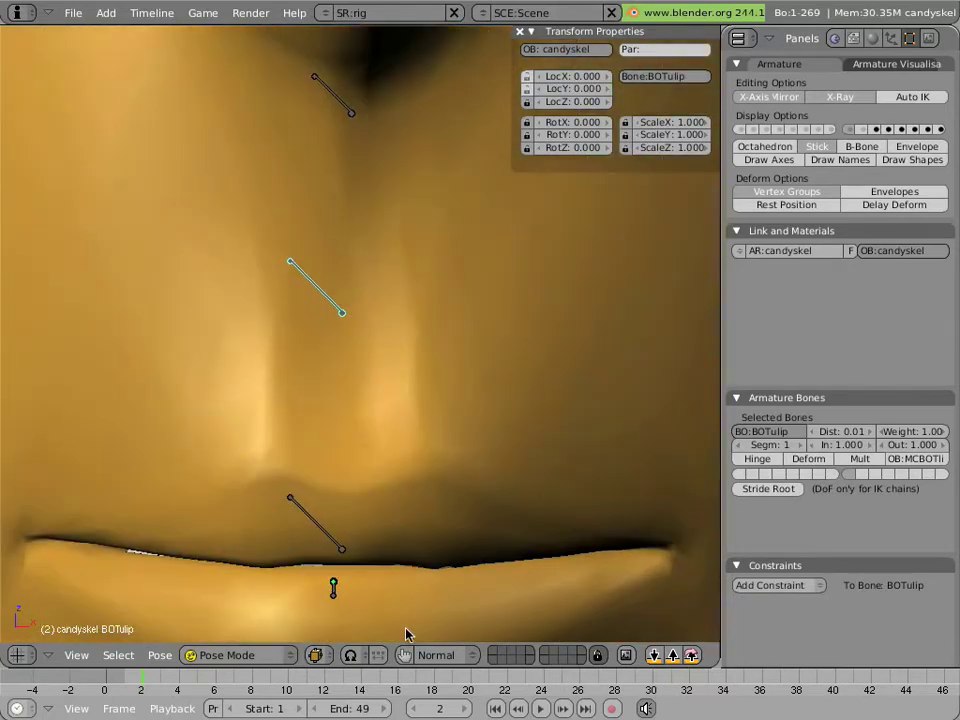
- Enable the viewport transform widget in translate mode and reselect the face mesh
{"action": "left_click", "coordinate": [404, 655]}
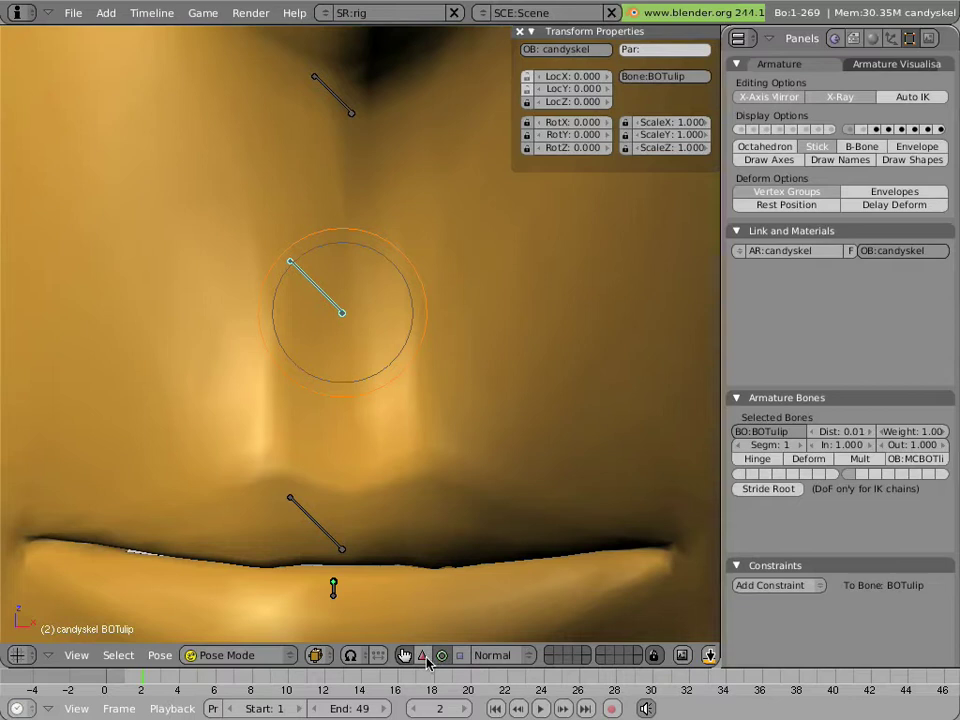
{"action": "left_click", "coordinate": [423, 656]}
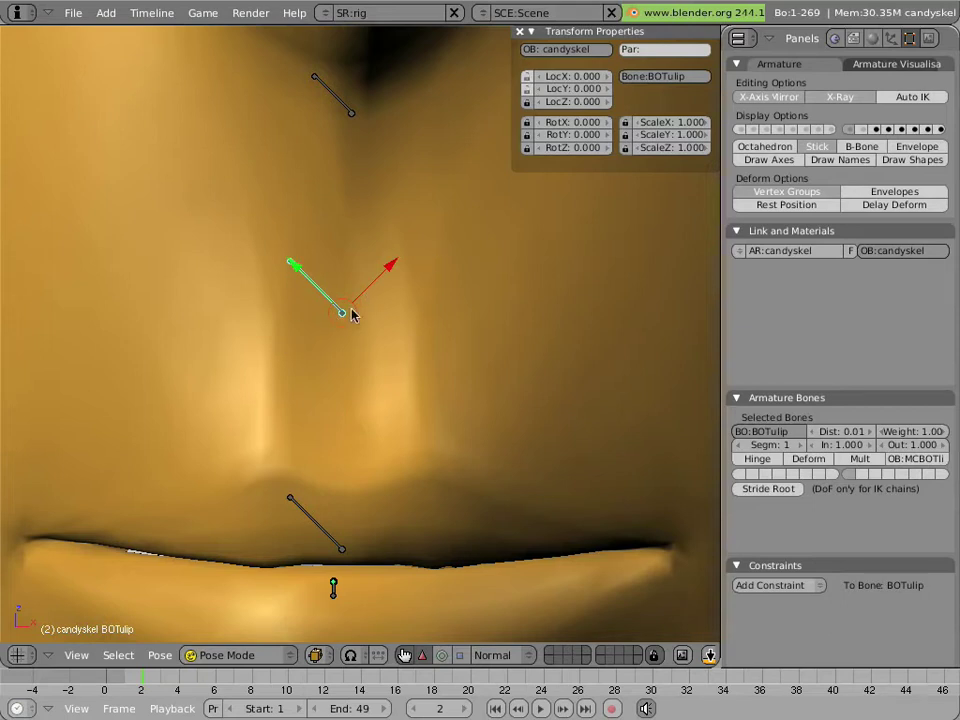
{"action": "scroll", "coordinate": [292, 364], "scroll_direction": "down", "scroll_amount": 4}
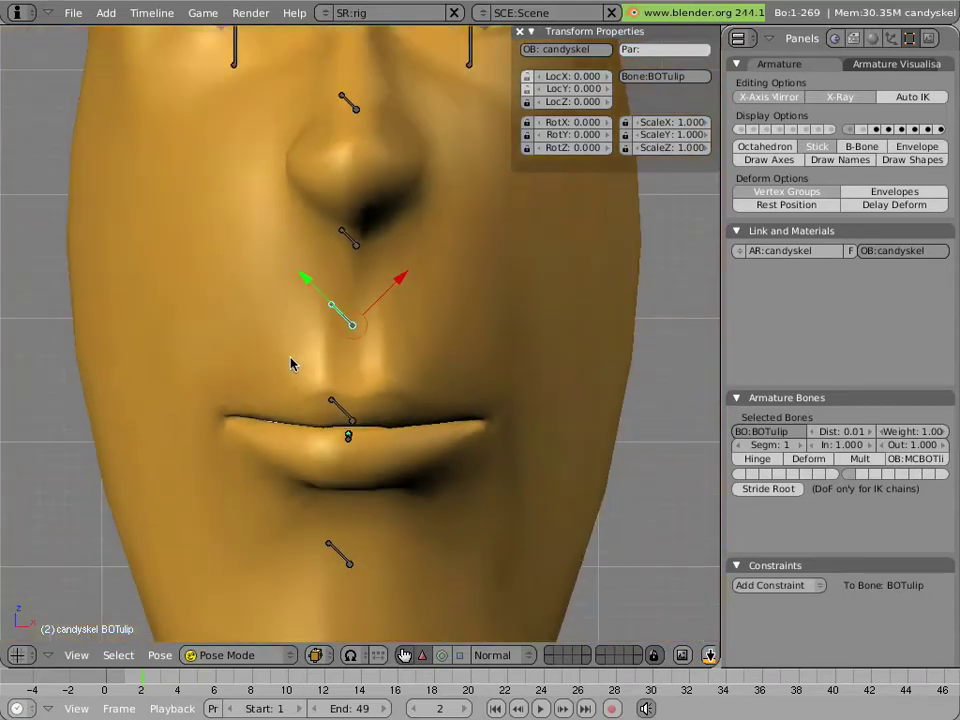
{"action": "scroll", "coordinate": [292, 364], "scroll_direction": "up", "scroll_amount": 4}
{"action": "scroll", "coordinate": [292, 364], "scroll_direction": "down", "scroll_amount": 4}
{"action": "scroll", "coordinate": [292, 364], "scroll_direction": "up", "scroll_amount": 4}
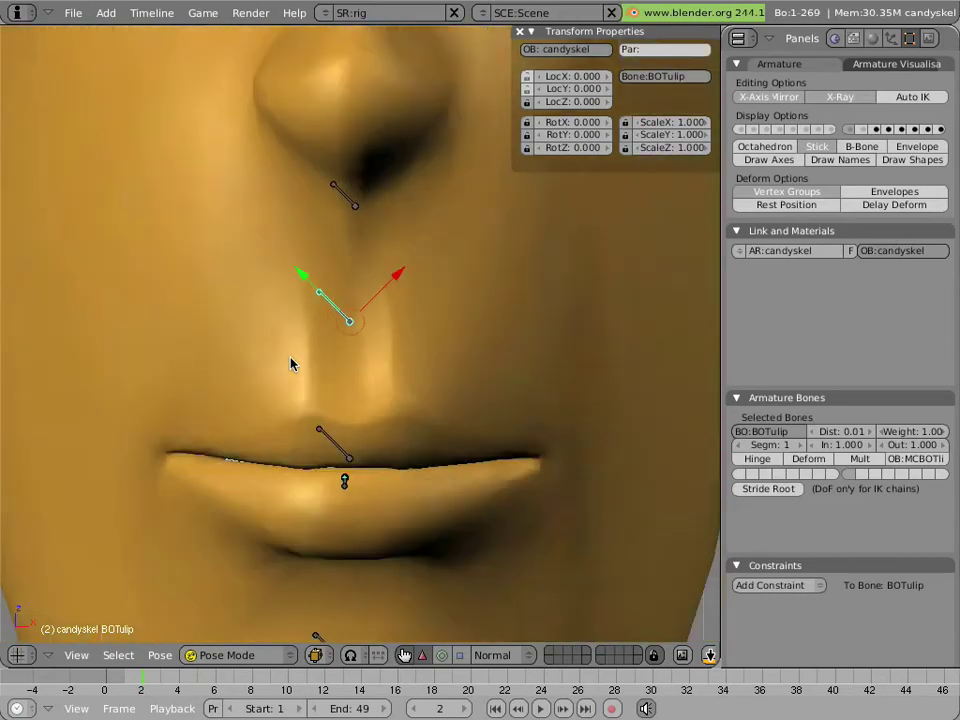
{"action": "scroll", "coordinate": [292, 364], "scroll_direction": "down", "scroll_amount": 2}
{"action": "scroll", "coordinate": [292, 364], "scroll_direction": "up", "scroll_amount": 3}
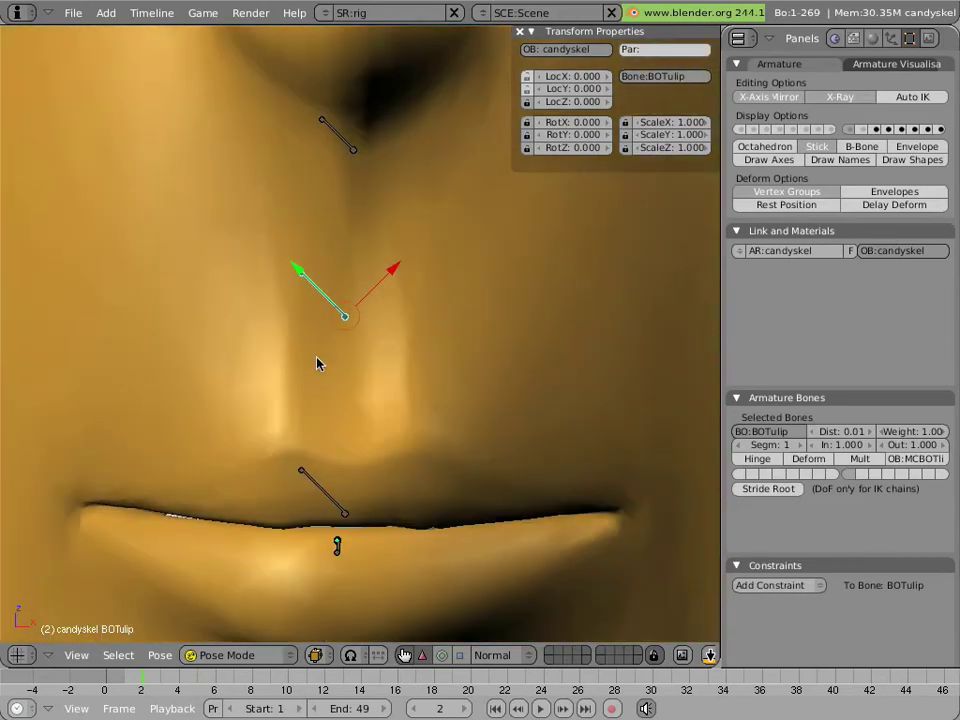
{"action": "right_click", "coordinate": [426, 362]}
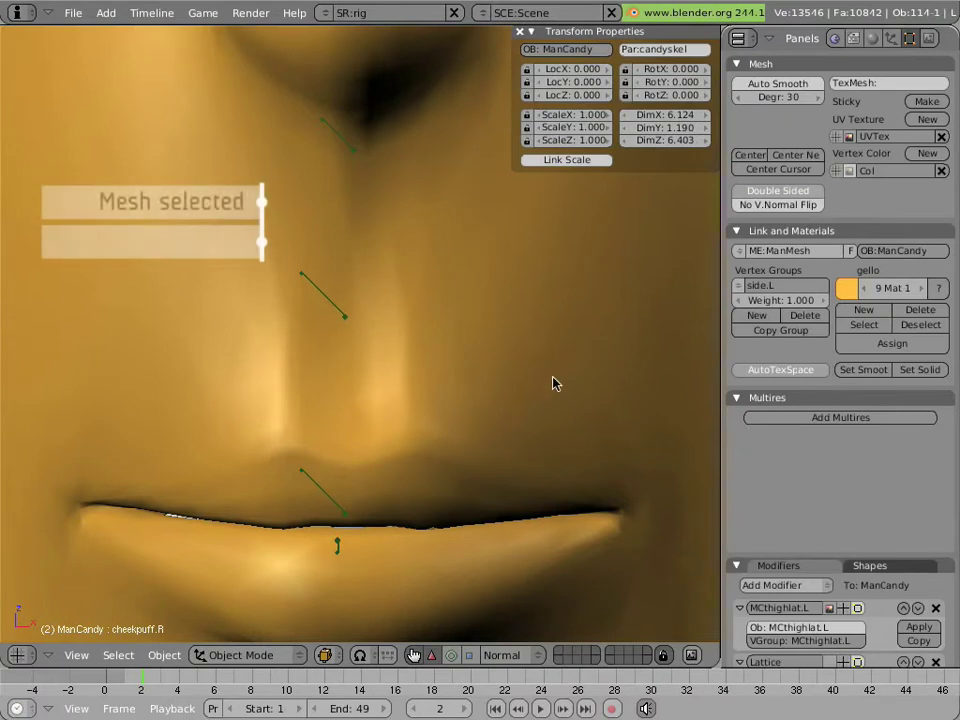
- Split the 3D view into two stacked areas
{"action": "scroll", "coordinate": [553, 383], "scroll_direction": "down", "scroll_amount": 3}
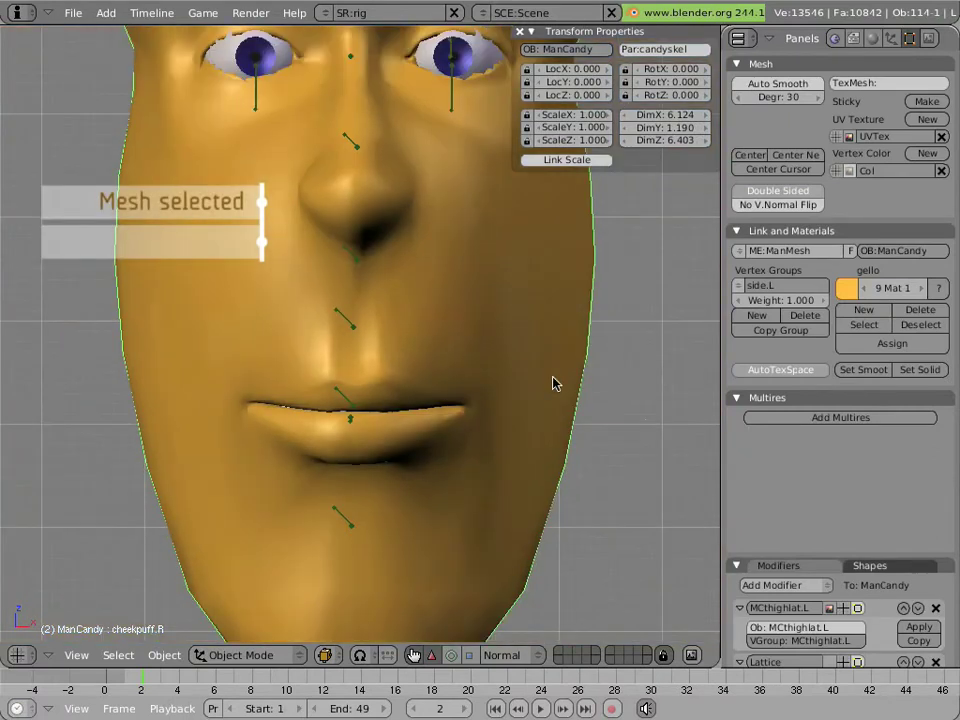
{"action": "right_click", "coordinate": [722, 401]}
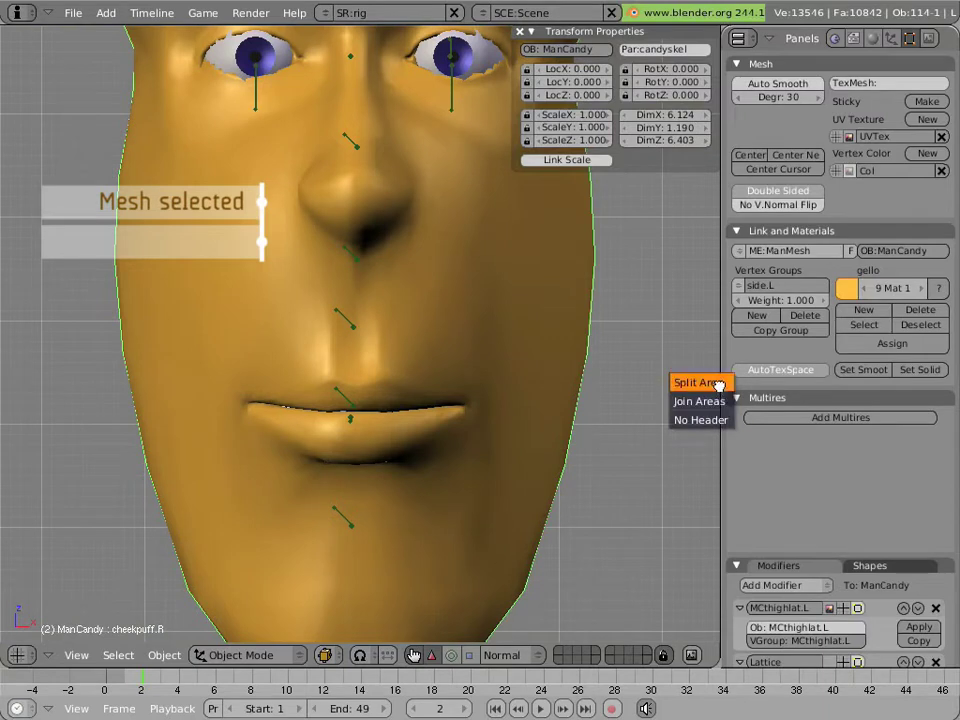
{"action": "left_click", "coordinate": [700, 379]}
{"action": "left_click", "coordinate": [700, 376]}
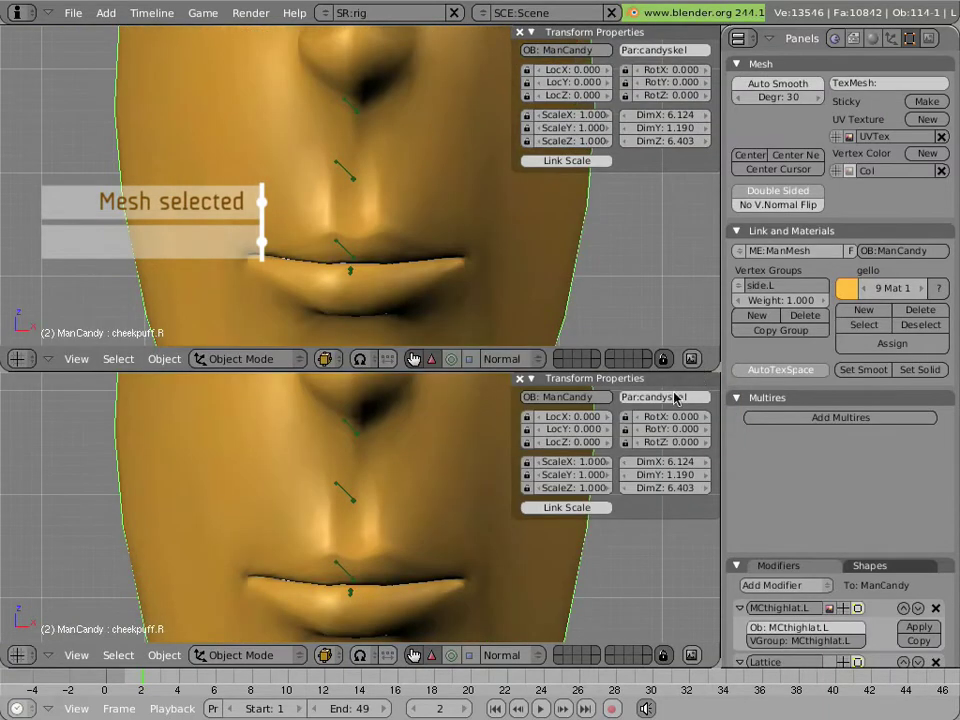
- Turn the lower area into the Ipo Curve Editor showing the face's Shape curves
{"action": "left_click", "coordinate": [16, 660]}
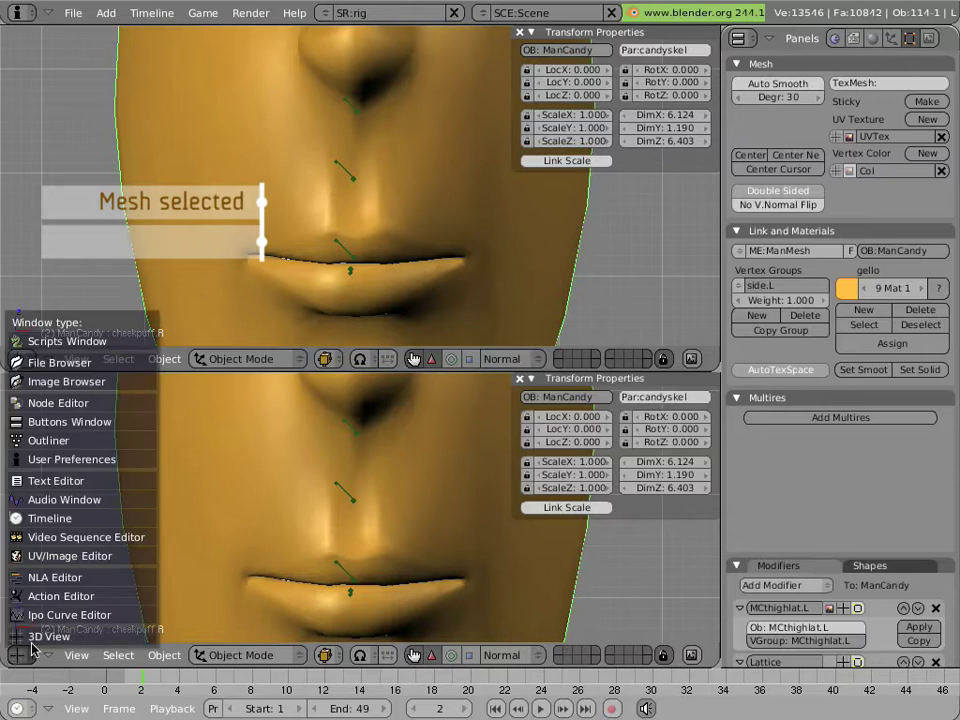
{"action": "left_click", "coordinate": [40, 671]}
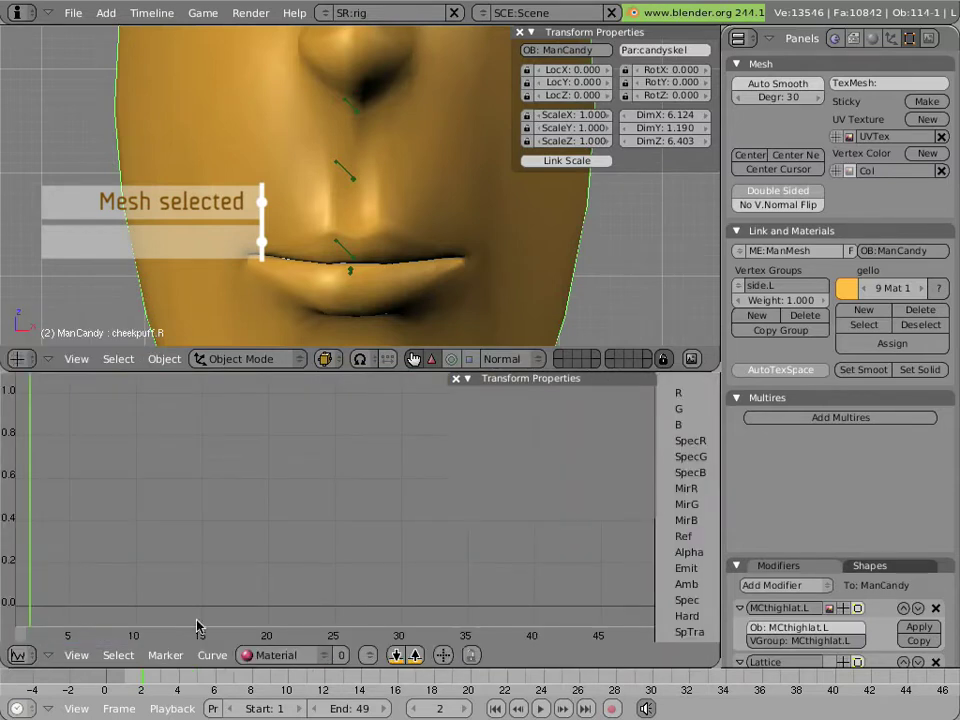
{"action": "left_click", "coordinate": [303, 656]}
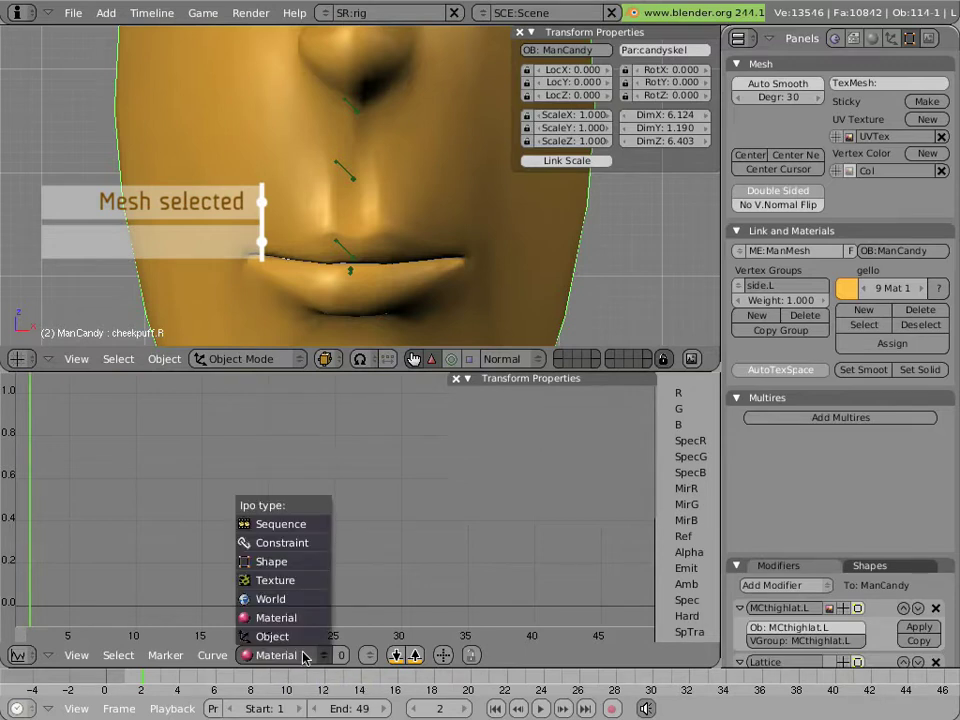
{"action": "left_click", "coordinate": [302, 569]}
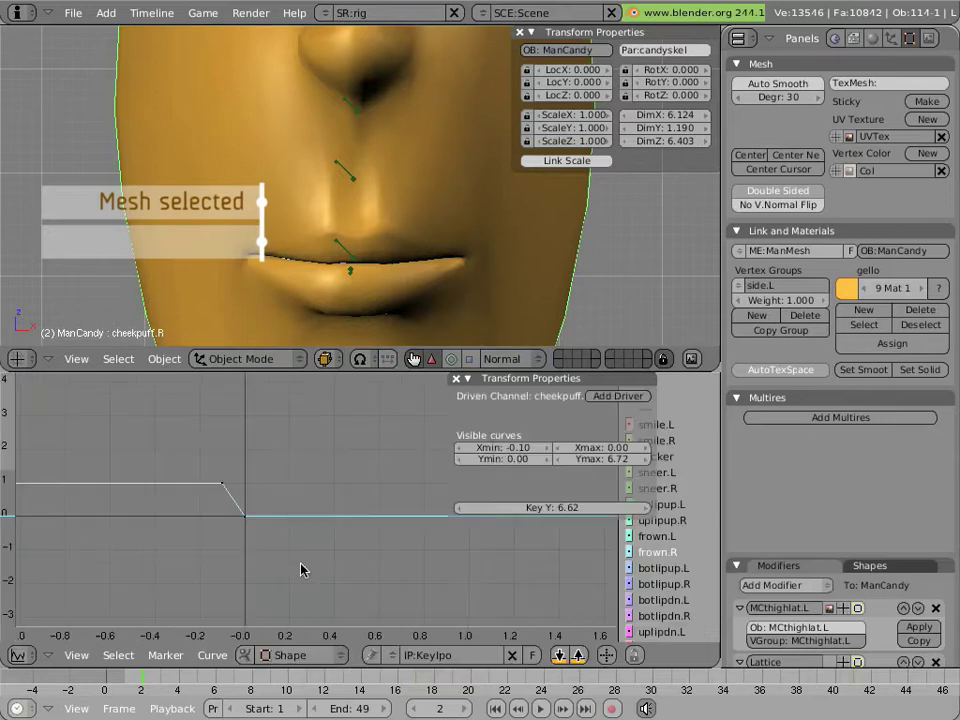
{"action": "left_click", "coordinate": [456, 381]}
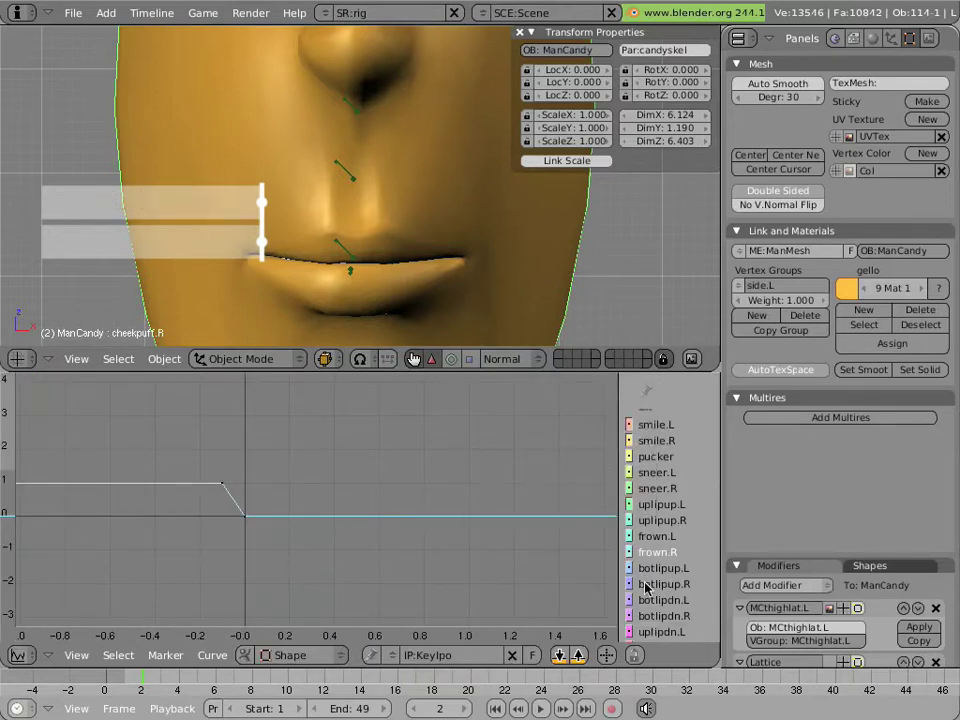
- Display the uplipup.L and uplipup.R shape-key curves in the channel list
{"action": "scroll", "coordinate": [650, 547], "scroll_direction": "down", "scroll_amount": 1}
{"action": "scroll", "coordinate": [650, 547], "scroll_direction": "down", "scroll_amount": 3}
{"action": "scroll", "coordinate": [650, 560], "scroll_direction": "down", "scroll_amount": 4}
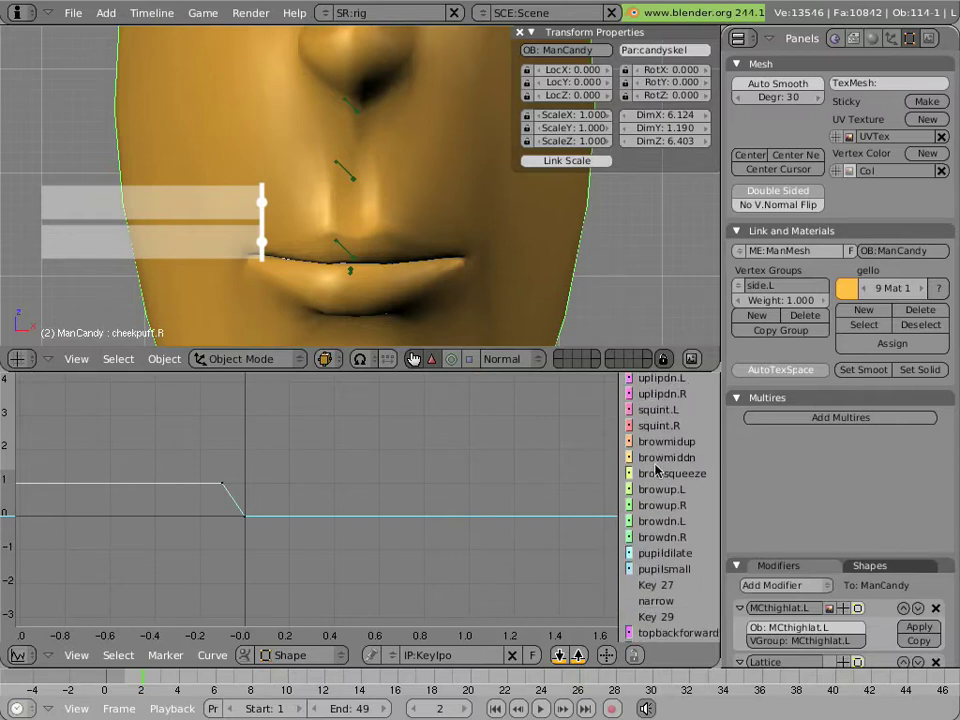
{"action": "scroll", "coordinate": [651, 582], "scroll_direction": "down", "scroll_amount": 5}
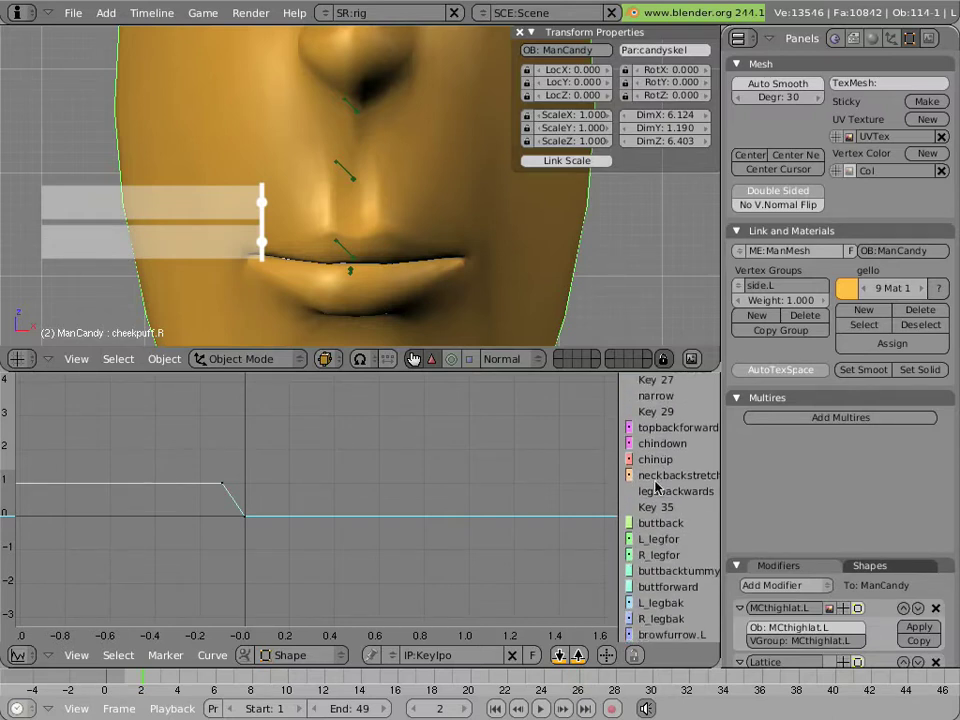
{"action": "scroll", "coordinate": [660, 619], "scroll_direction": "down", "scroll_amount": 4}
{"action": "scroll", "coordinate": [660, 595], "scroll_direction": "up", "scroll_amount": 7}
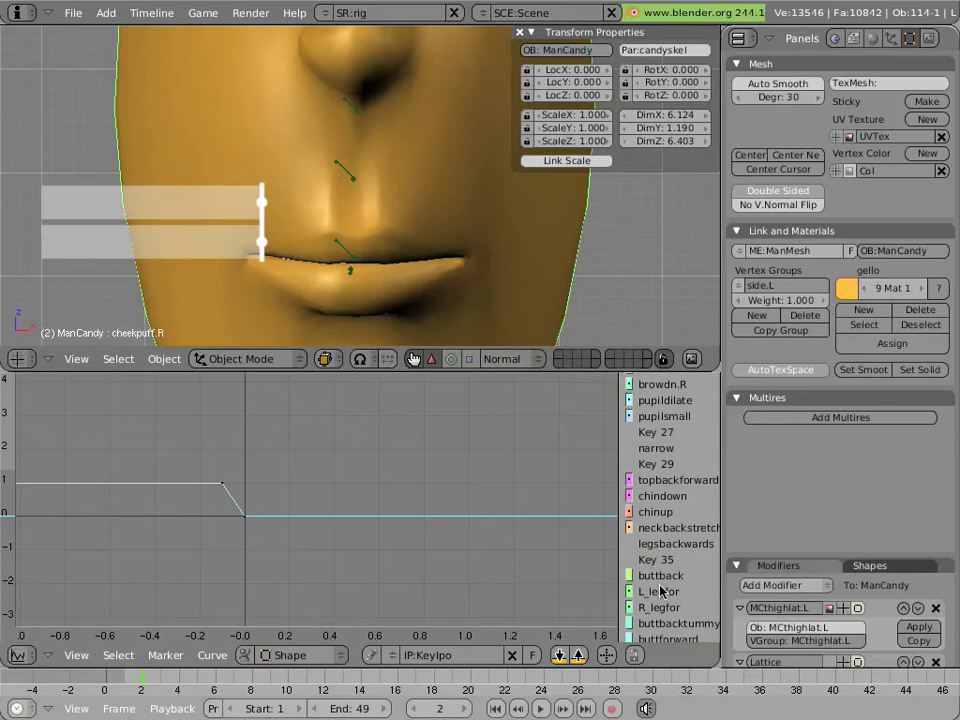
{"action": "scroll", "coordinate": [660, 563], "scroll_direction": "up", "scroll_amount": 2}
{"action": "scroll", "coordinate": [658, 520], "scroll_direction": "up", "scroll_amount": 3}
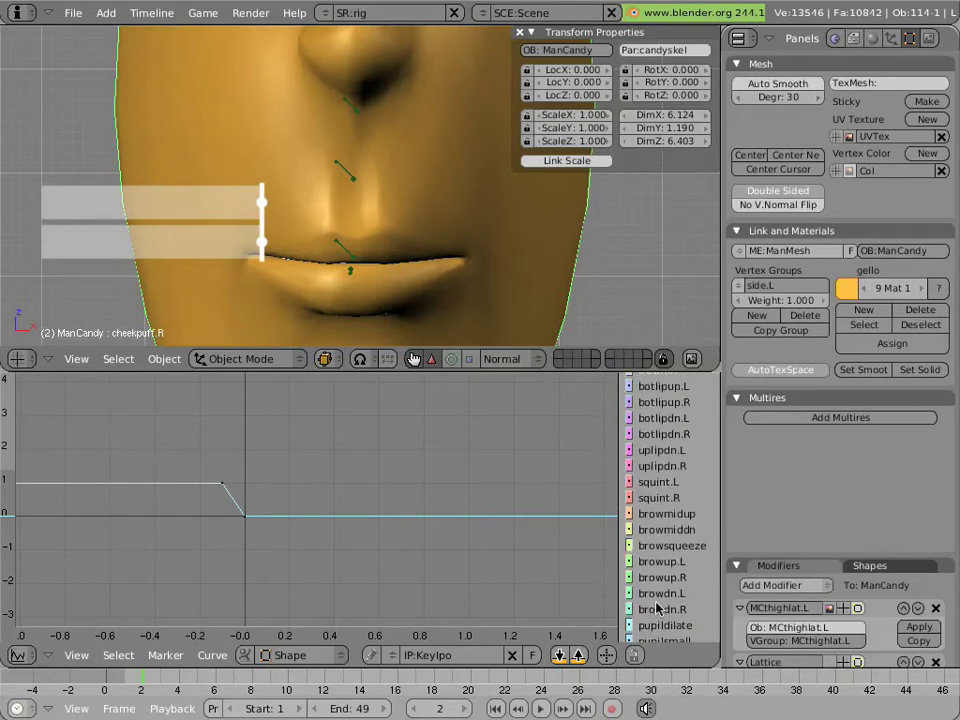
{"action": "scroll", "coordinate": [656, 570], "scroll_direction": "up", "scroll_amount": 2}
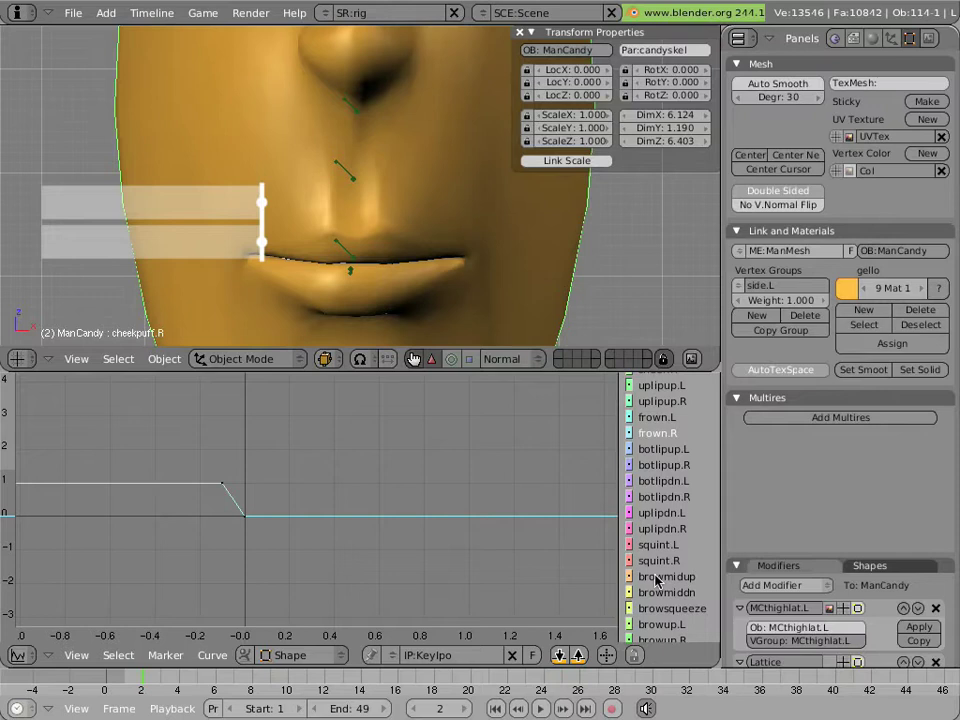
{"action": "scroll", "coordinate": [661, 556], "scroll_direction": "up", "scroll_amount": 1}
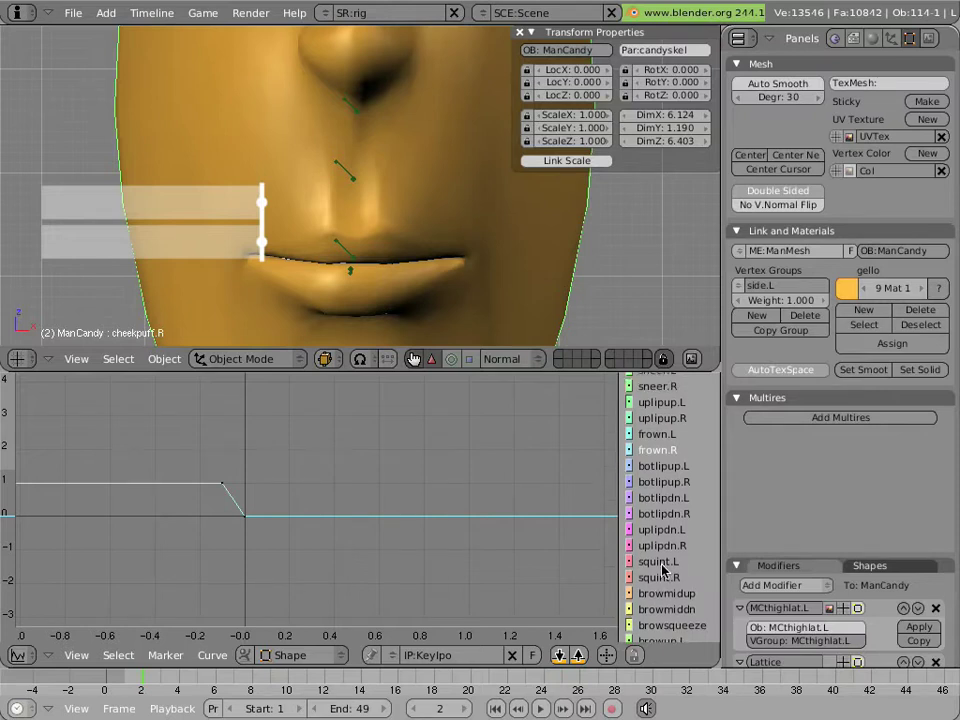
{"action": "scroll", "coordinate": [661, 565], "scroll_direction": "up", "scroll_amount": 1}
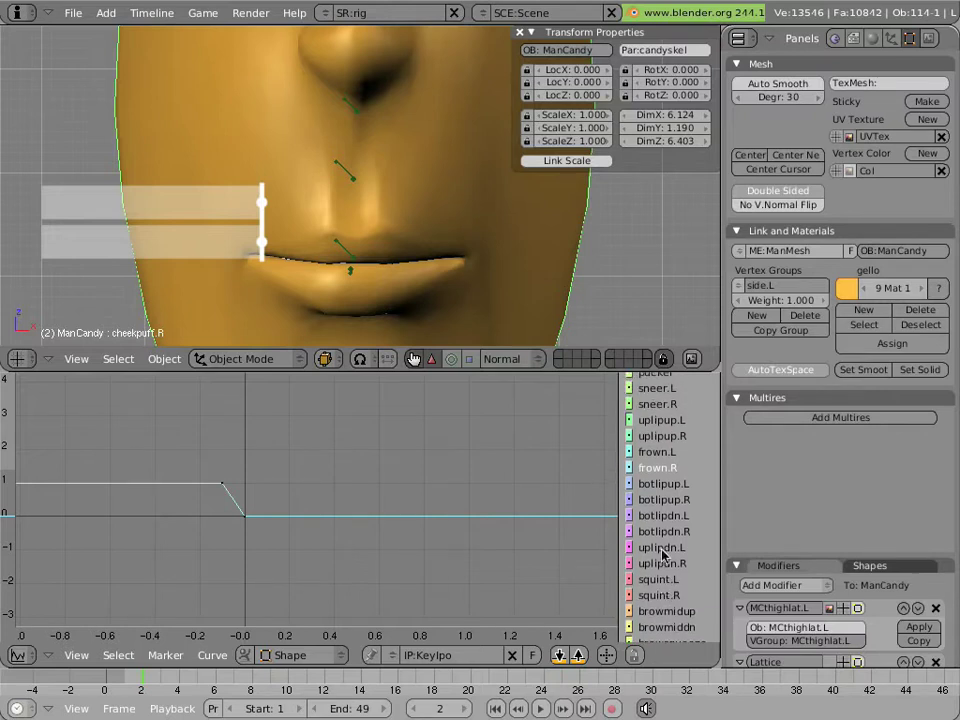
{"action": "left_click", "coordinate": [660, 423]}
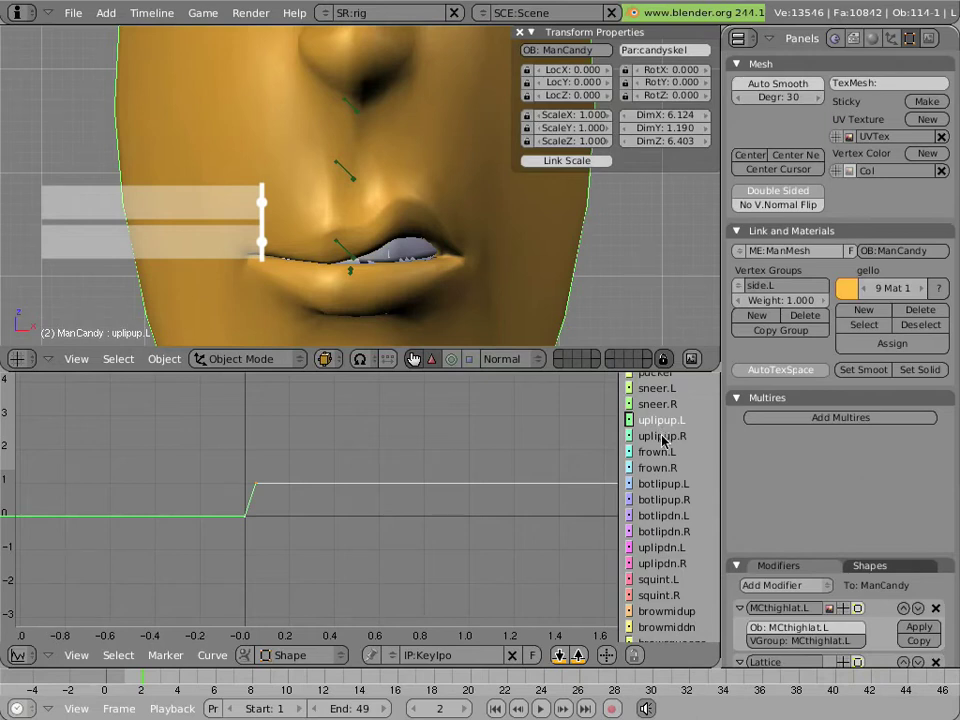
{"action": "left_click", "coordinate": [662, 437]}
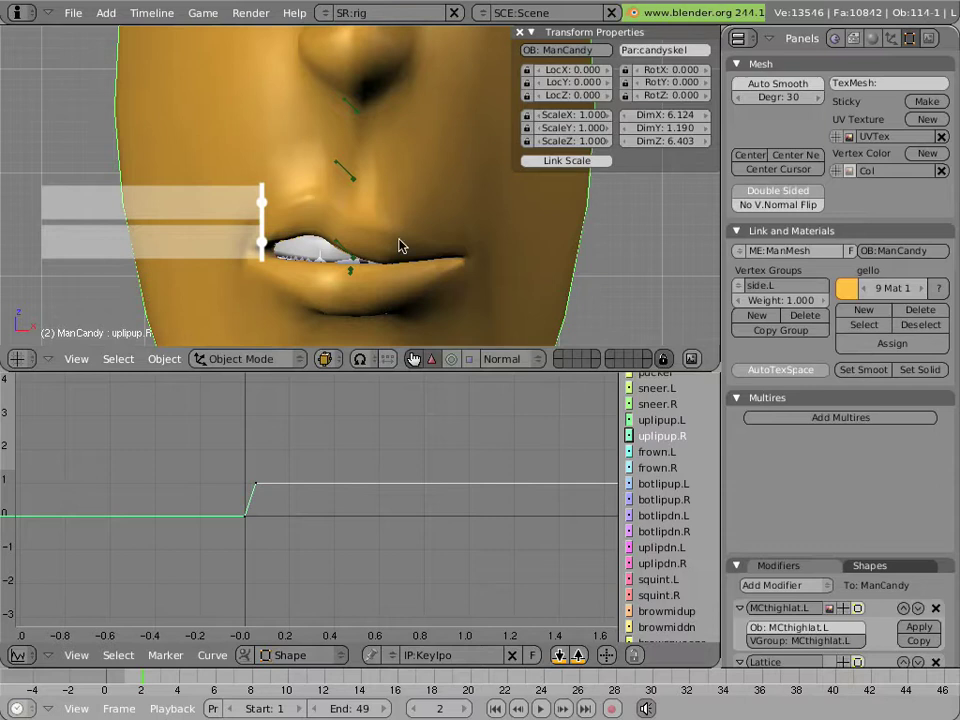
- Test-move the BOTulip bone, cancel back to rest, and reselect the face mesh
{"action": "right_click", "coordinate": [343, 171]}
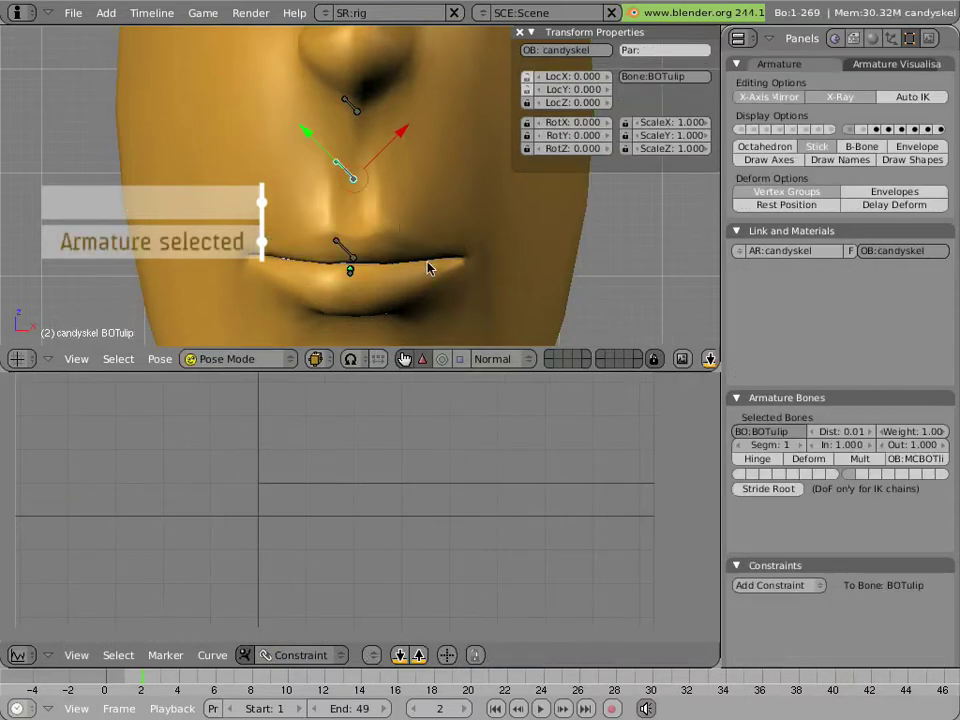
{"action": "key", "text": "g"}
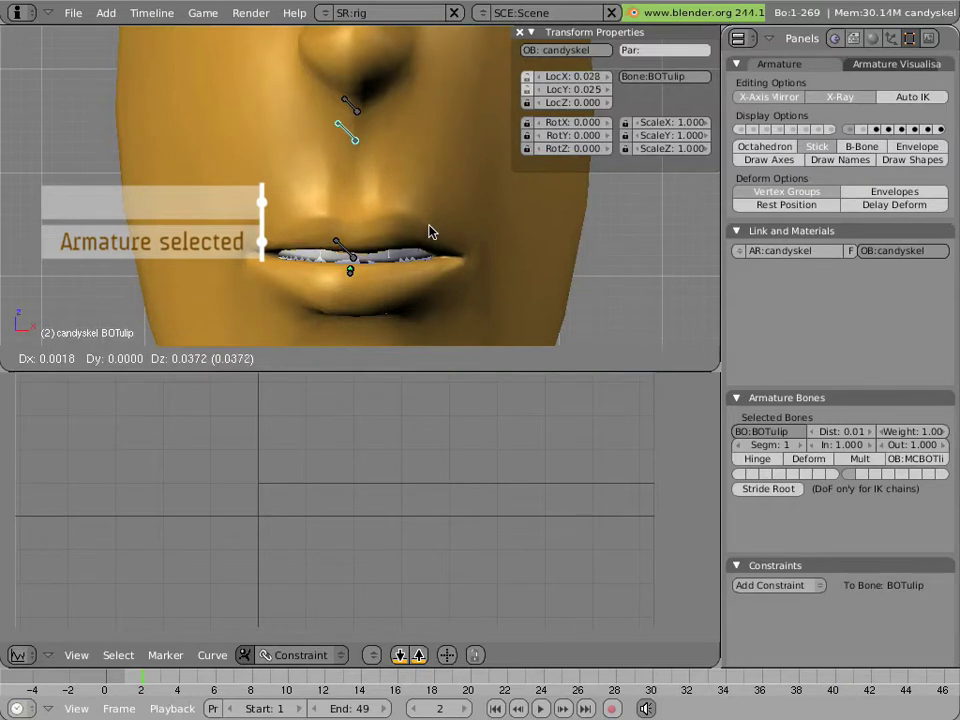
{"action": "key", "text": "Escape"}
{"action": "right_click", "coordinate": [462, 246]}
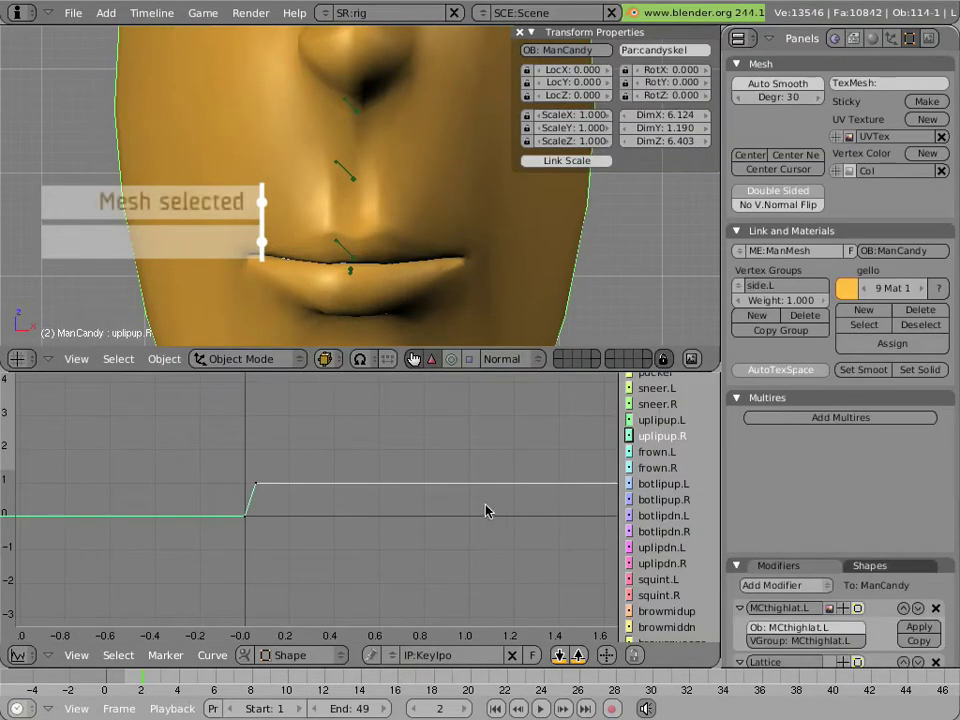
- Show uplipup.R's driver panel, shift it left, then test-move BOTulip and reselect the mesh
{"action": "key", "text": "n"}
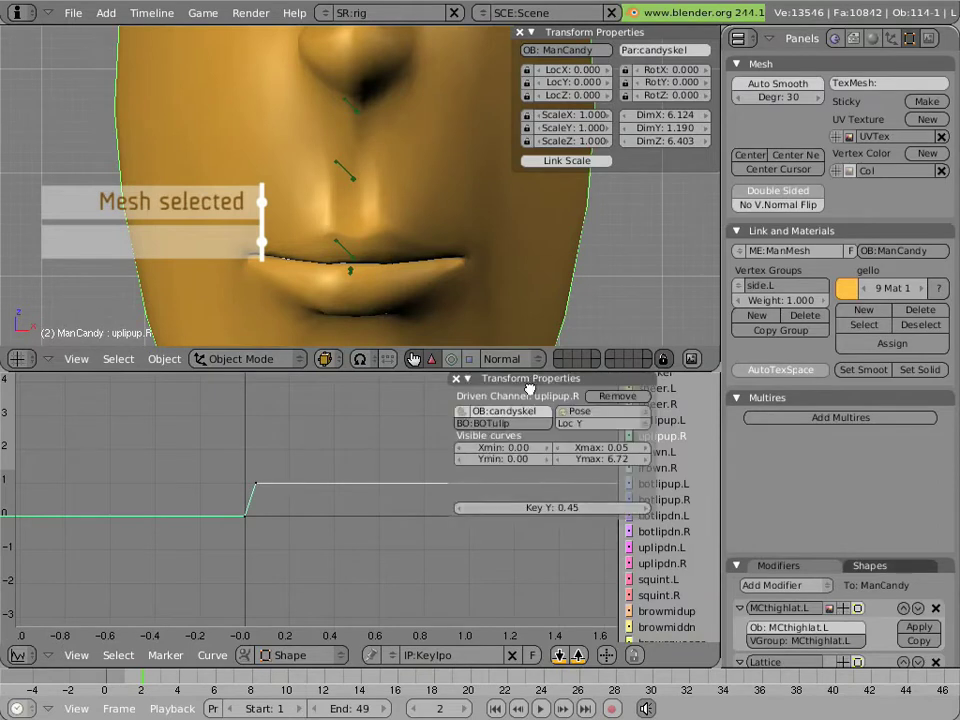
{"action": "left_click_drag", "start_coordinate": [537, 381], "coordinate": [460, 426]}
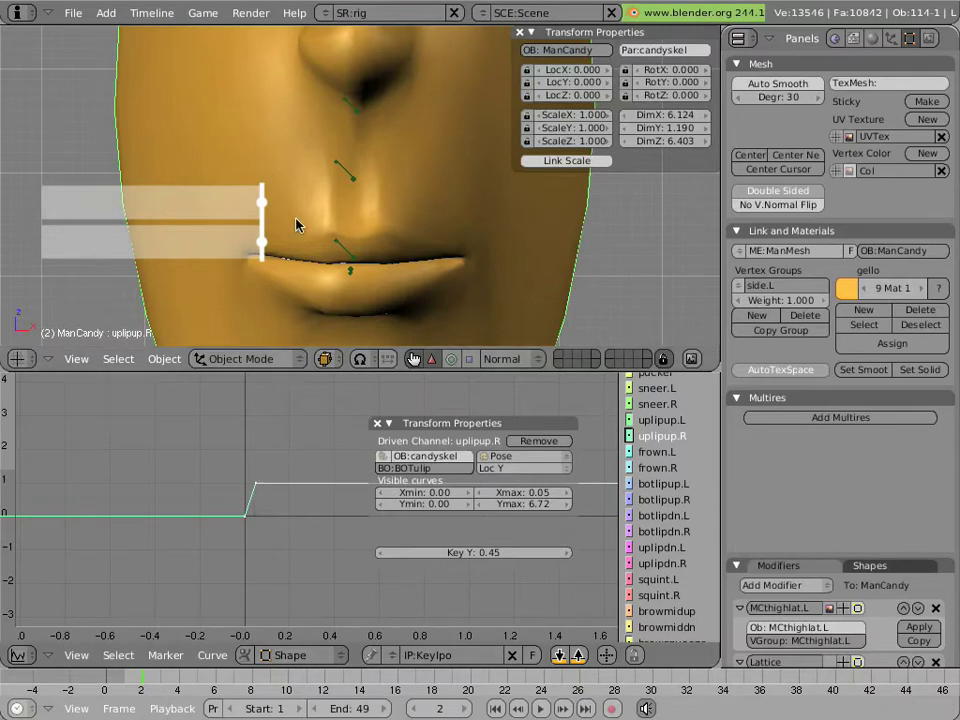
{"action": "right_click", "coordinate": [348, 173]}
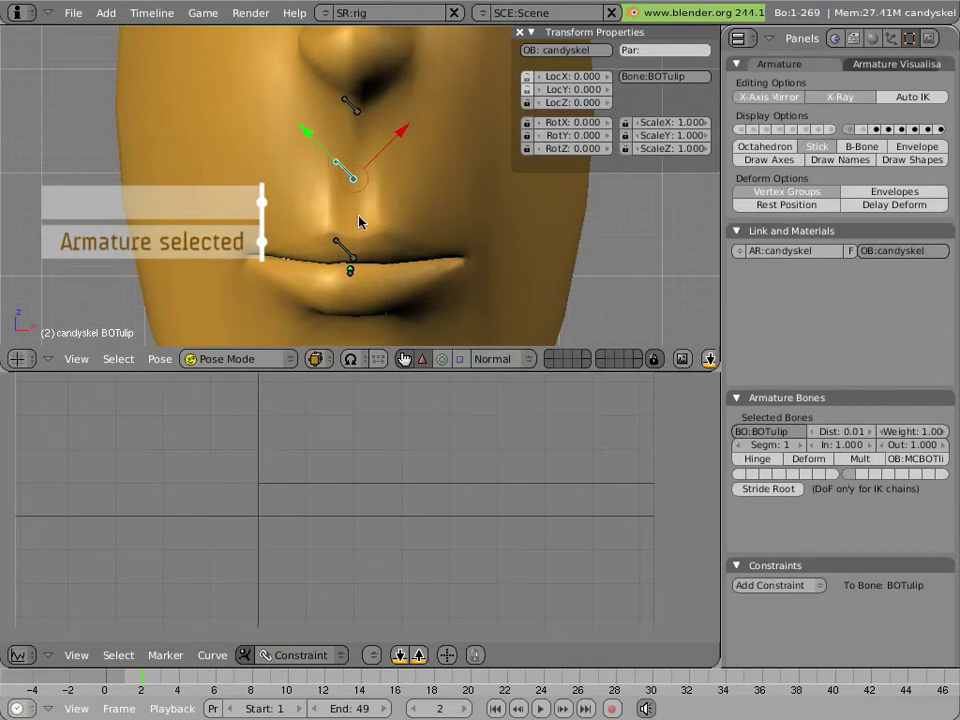
{"action": "key", "text": "g"}
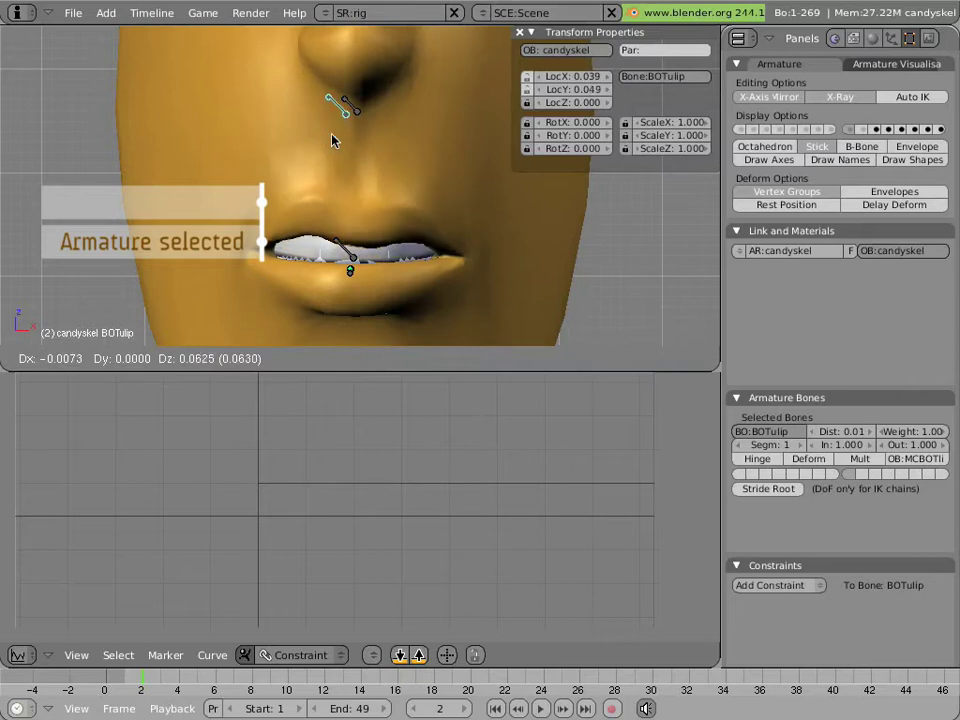
{"action": "right_click", "coordinate": [333, 140]}
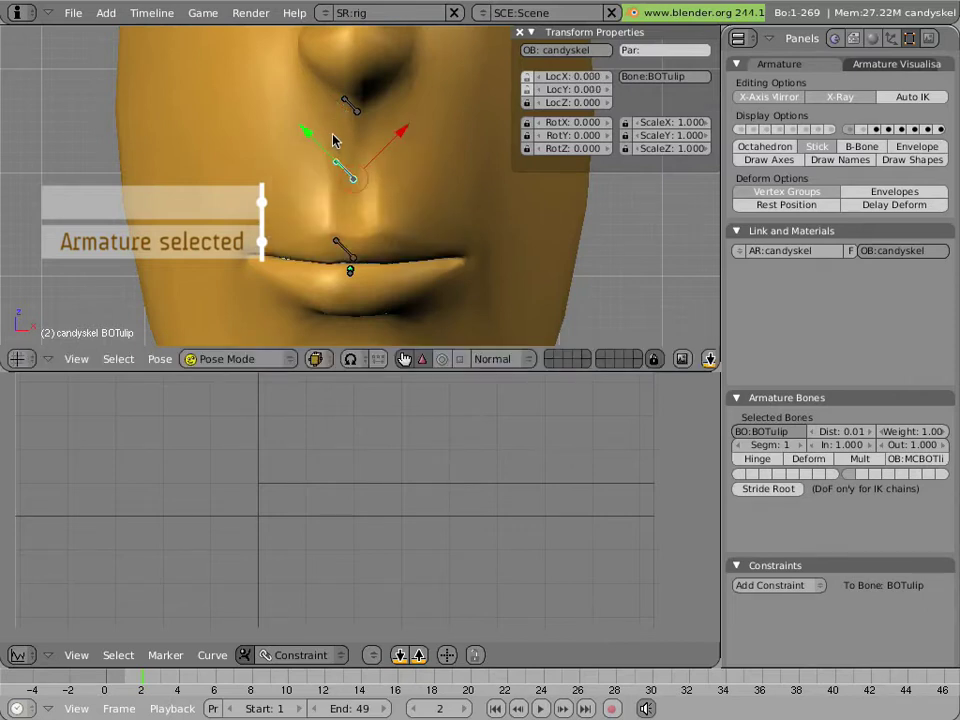
{"action": "right_click", "coordinate": [396, 215]}
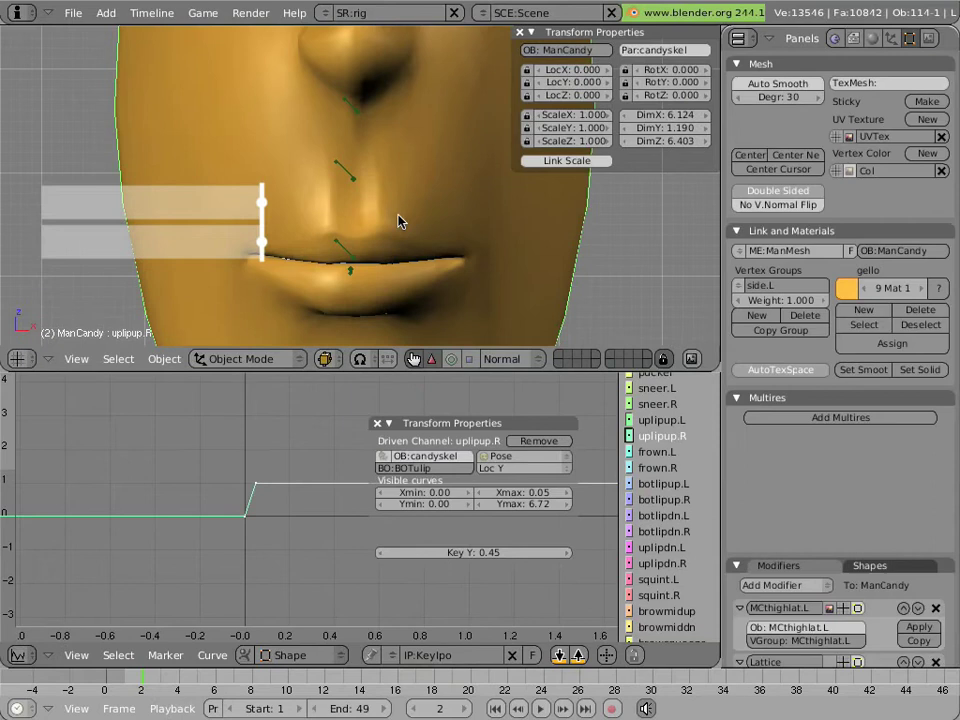
- Preview the uplipup.R and uplipup.L channels and their drivers, then select the BOTulip bone
{"action": "left_click", "coordinate": [665, 432]}
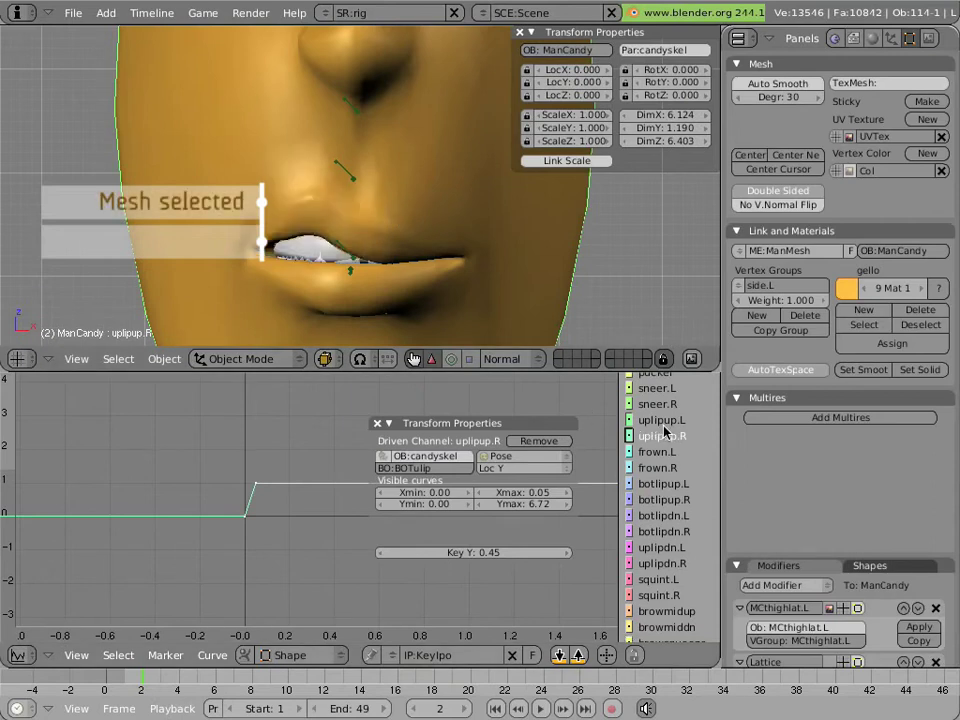
{"action": "left_click", "coordinate": [664, 421]}
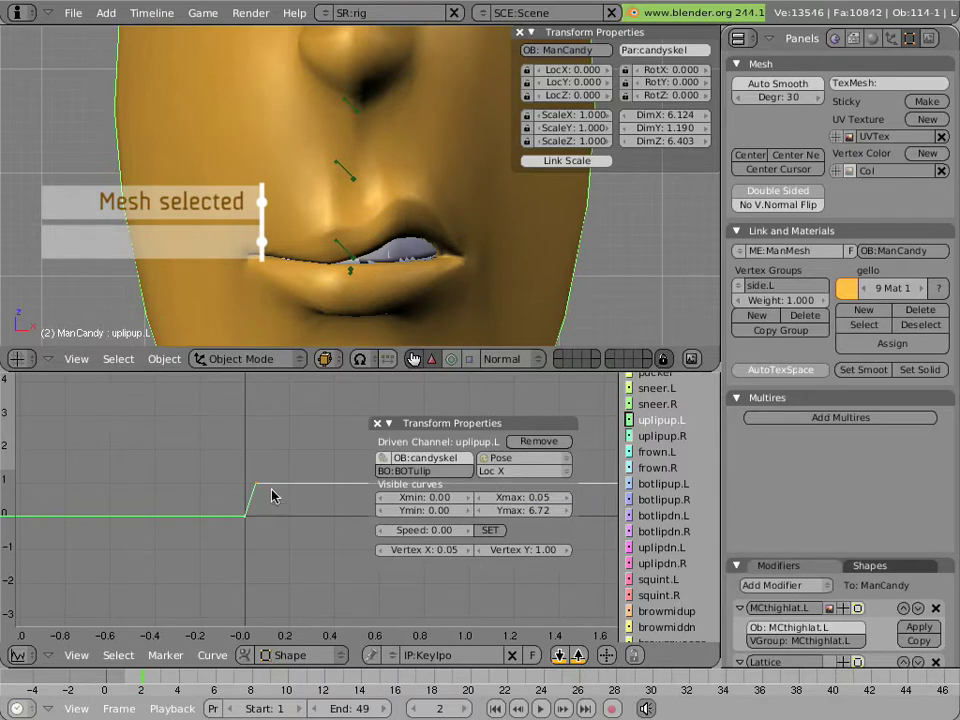
{"action": "right_click", "coordinate": [353, 187]}
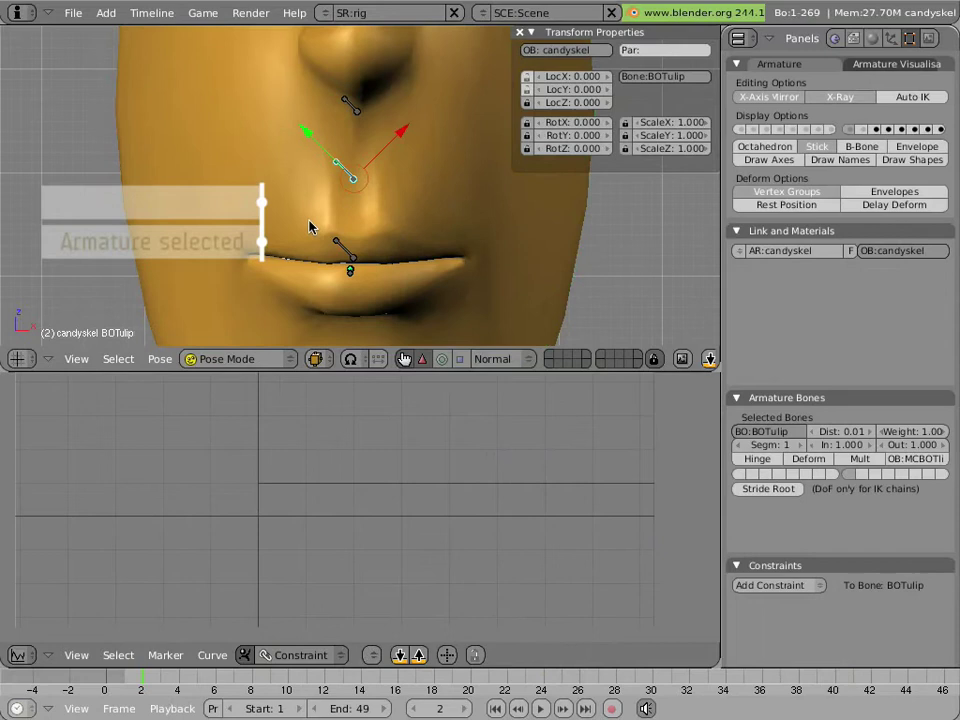
- Test-move BOTulip along X and then freely, cancelling both so it stays at rest
{"action": "key", "text": "g"}
{"action": "key", "text": "x"}
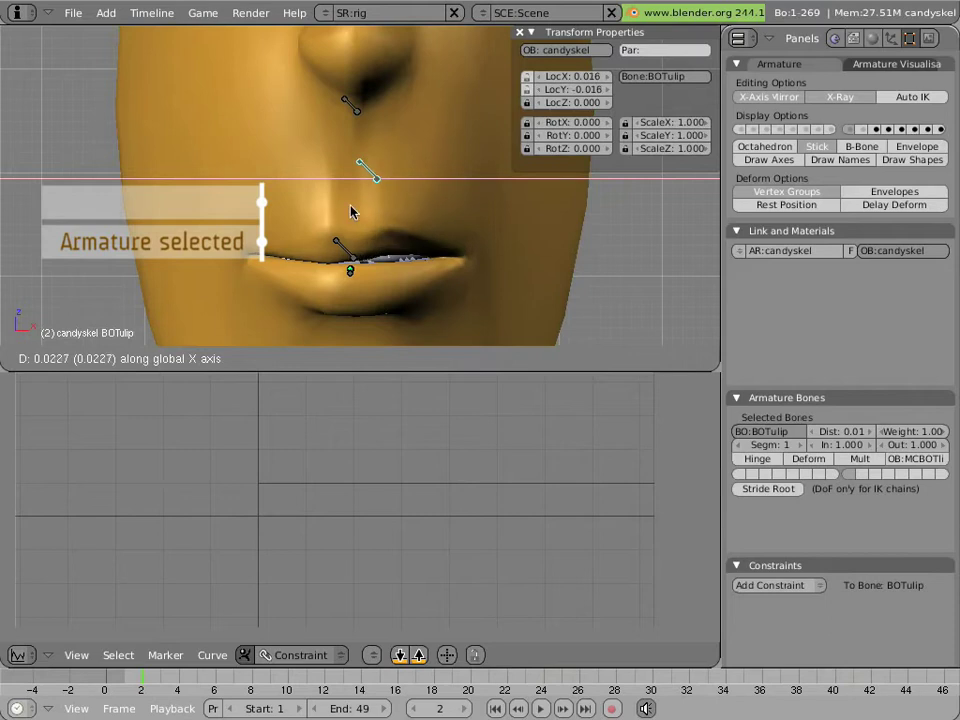
{"action": "key", "text": "Escape"}
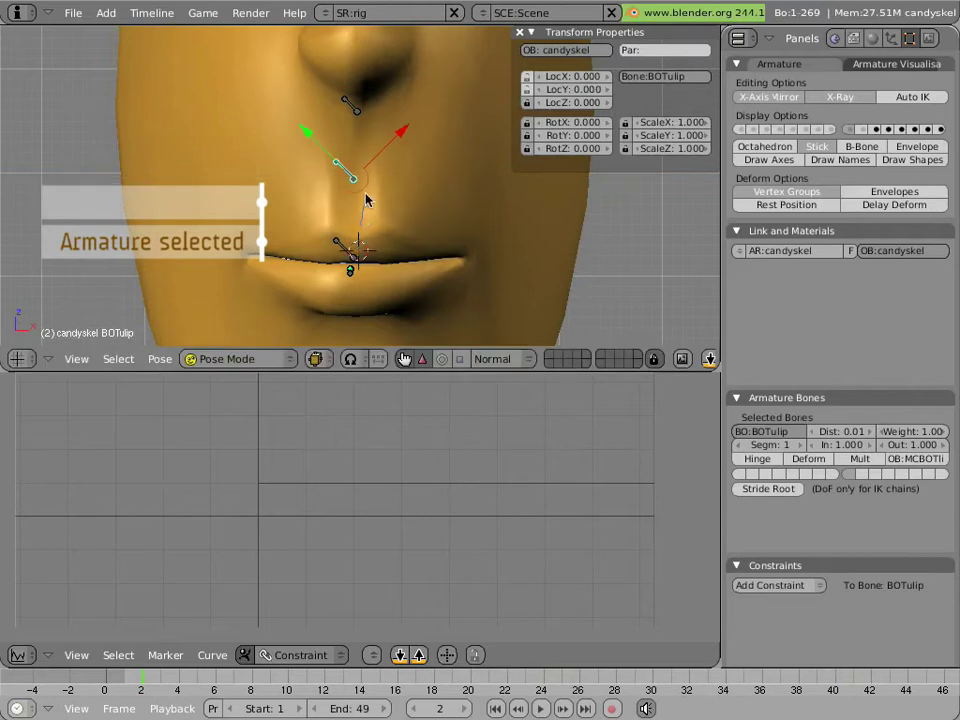
{"action": "key", "text": "g"}
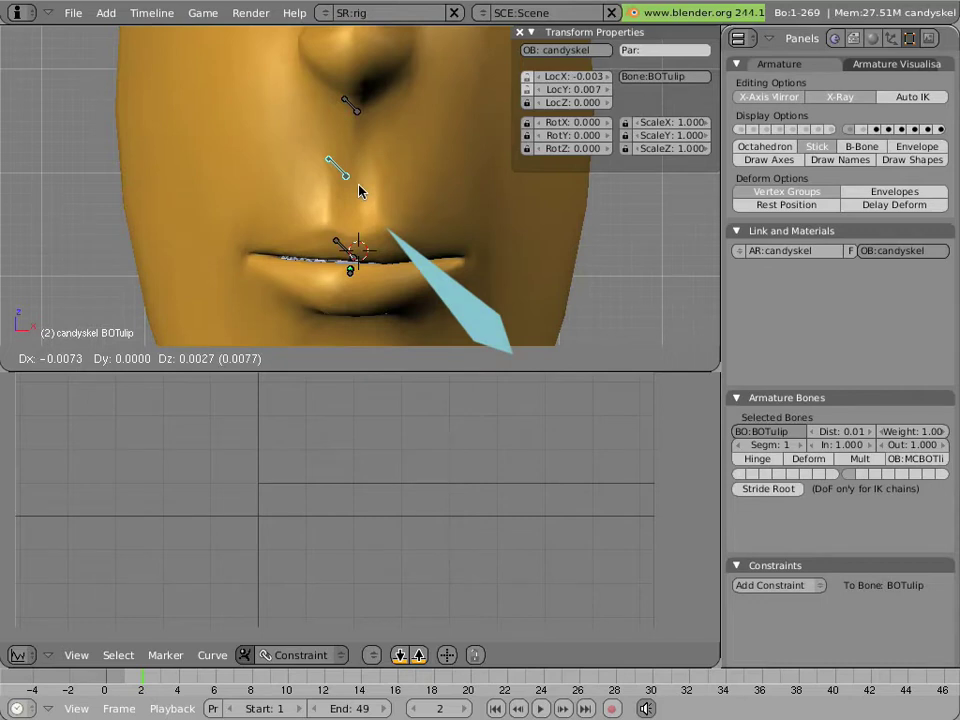
{"action": "right_click", "coordinate": [360, 191]}
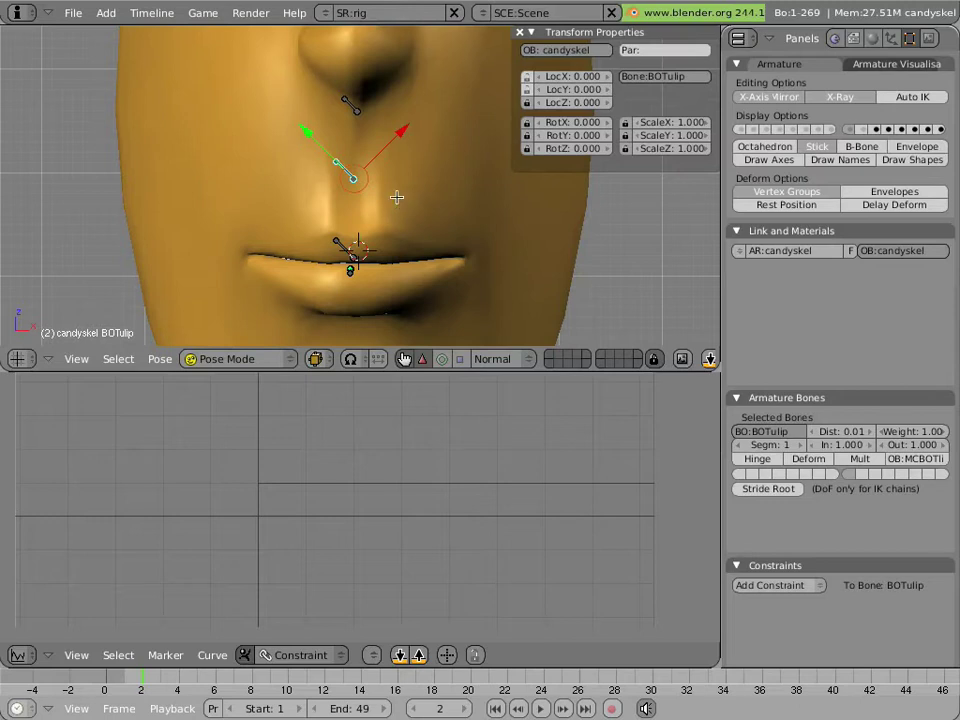
- Put the armature in Edit Mode and show the head as wireframe above the nose
{"action": "key", "text": "Tab"}
{"action": "middle_click_drag", "start_coordinate": [294, 173], "coordinate": [315, 241], "text": "shift"}
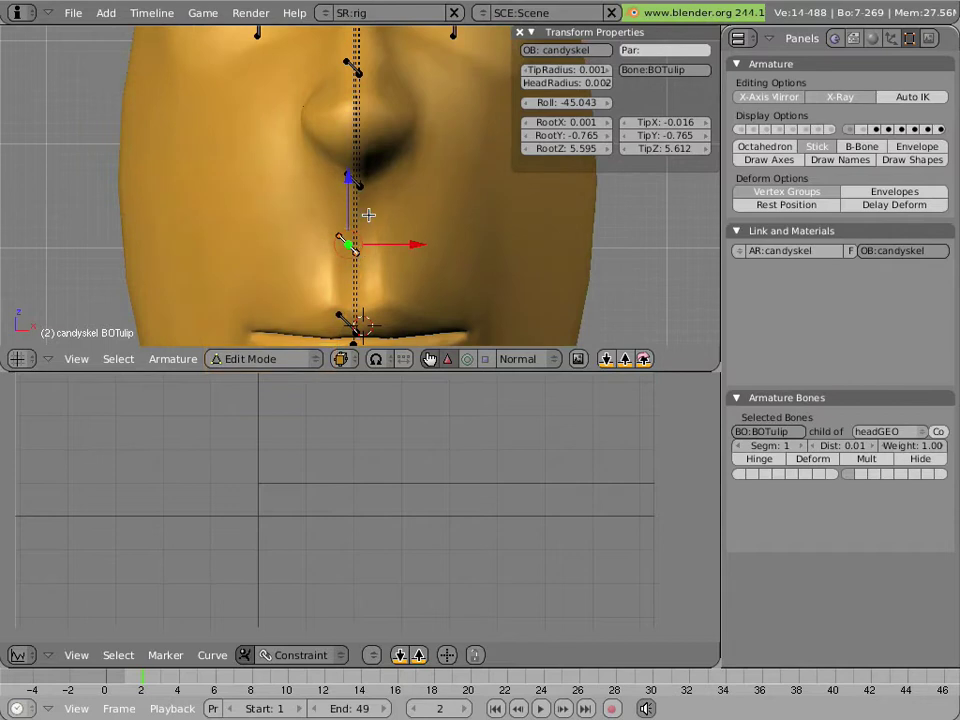
{"action": "key", "text": "z"}
{"action": "scroll", "coordinate": [352, 246], "scroll_direction": "up", "scroll_amount": 4}
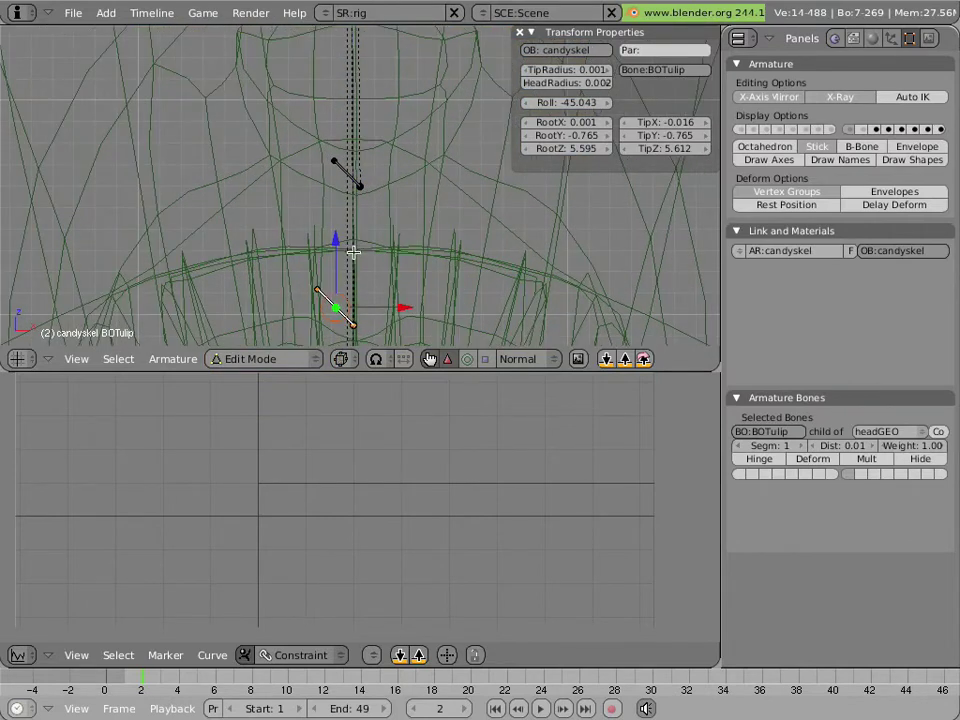
- Snap the 3D cursor to the selected joint, then to the grid, and add a bone there
{"action": "key", "text": "shift+s"}
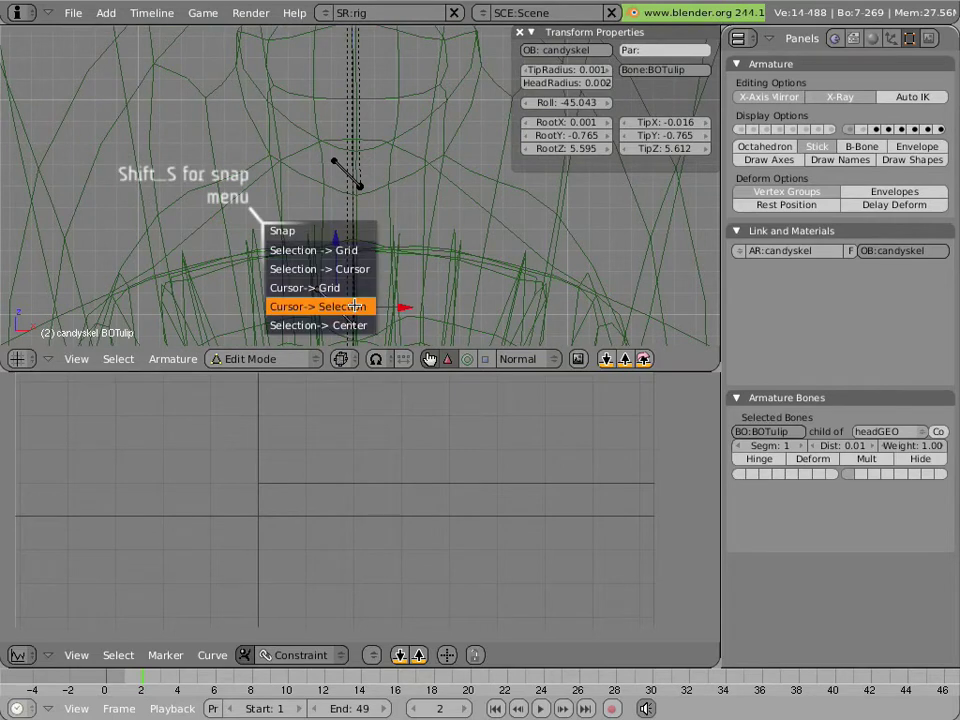
{"action": "left_click", "coordinate": [355, 306]}
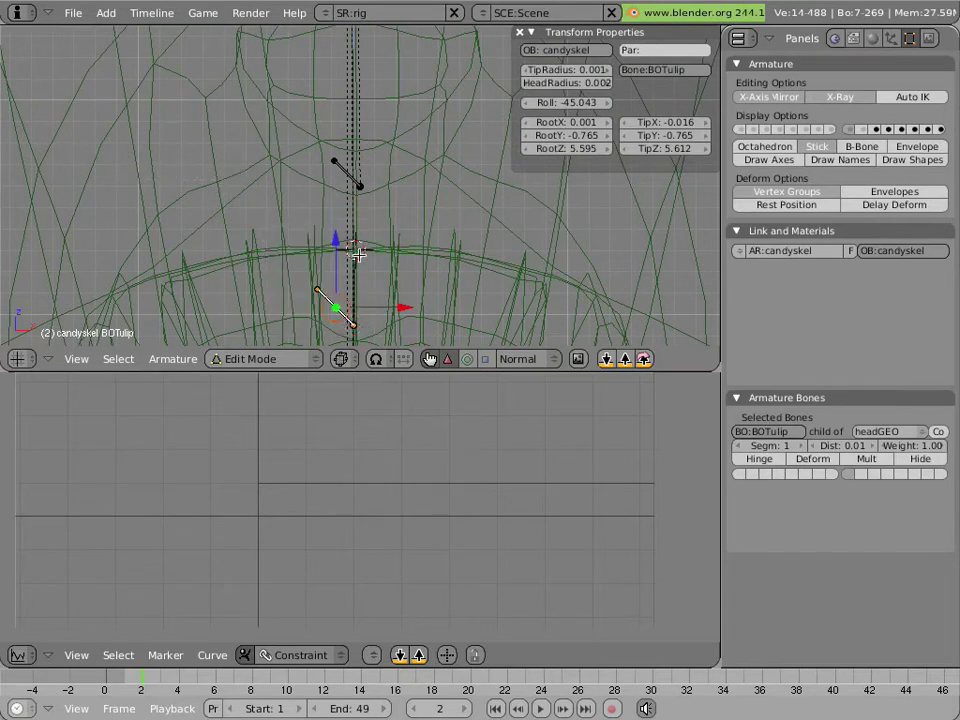
{"action": "key", "text": "shift+s"}
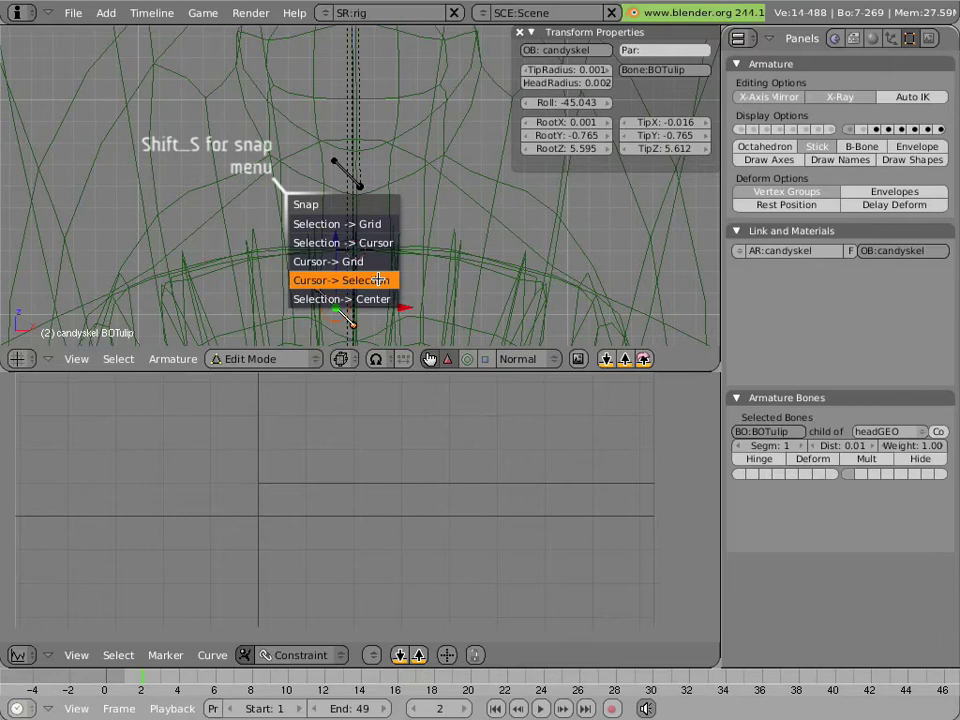
{"action": "left_click", "coordinate": [379, 264]}
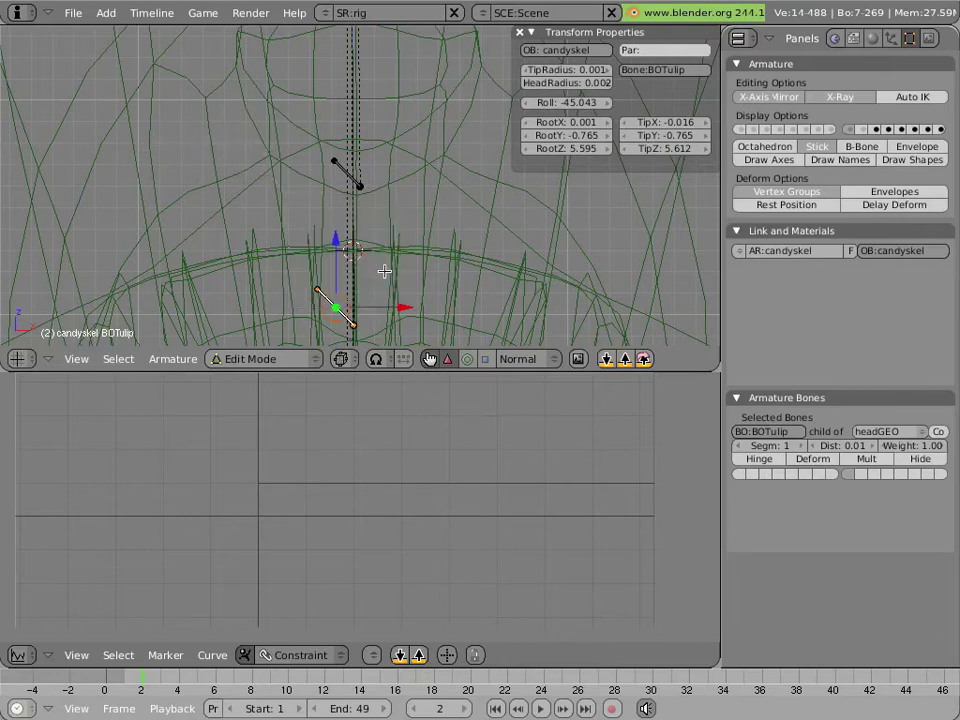
{"action": "key", "text": "space"}
{"action": "left_click", "coordinate": [468, 267]}
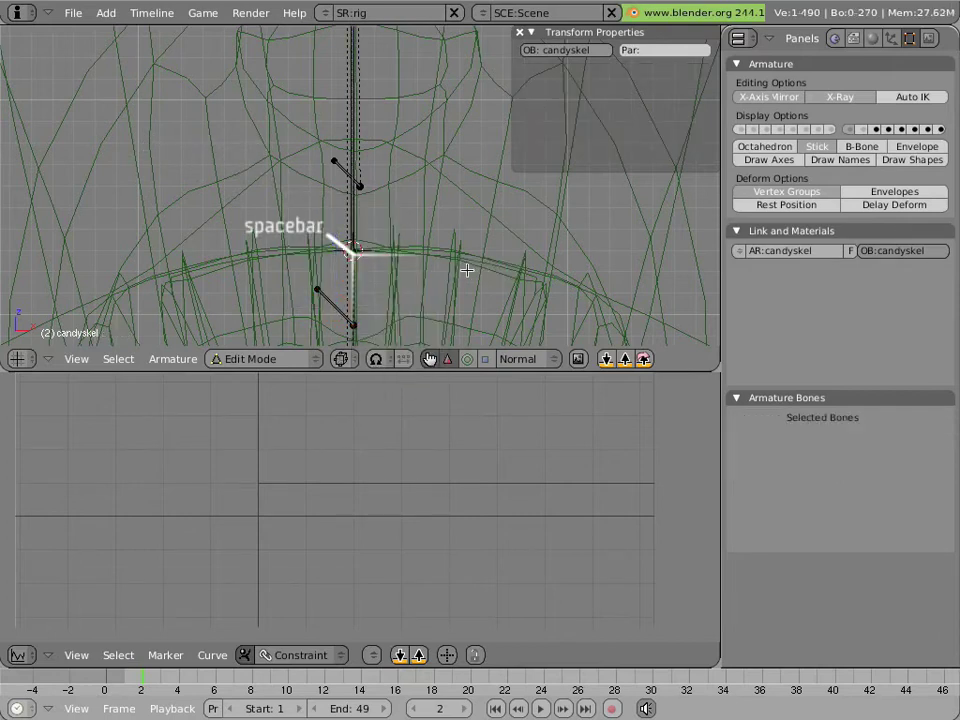
- Move the new bone's tip up toward the bottom of the nose
{"action": "scroll", "coordinate": [410, 228], "scroll_direction": "down", "scroll_amount": 5}
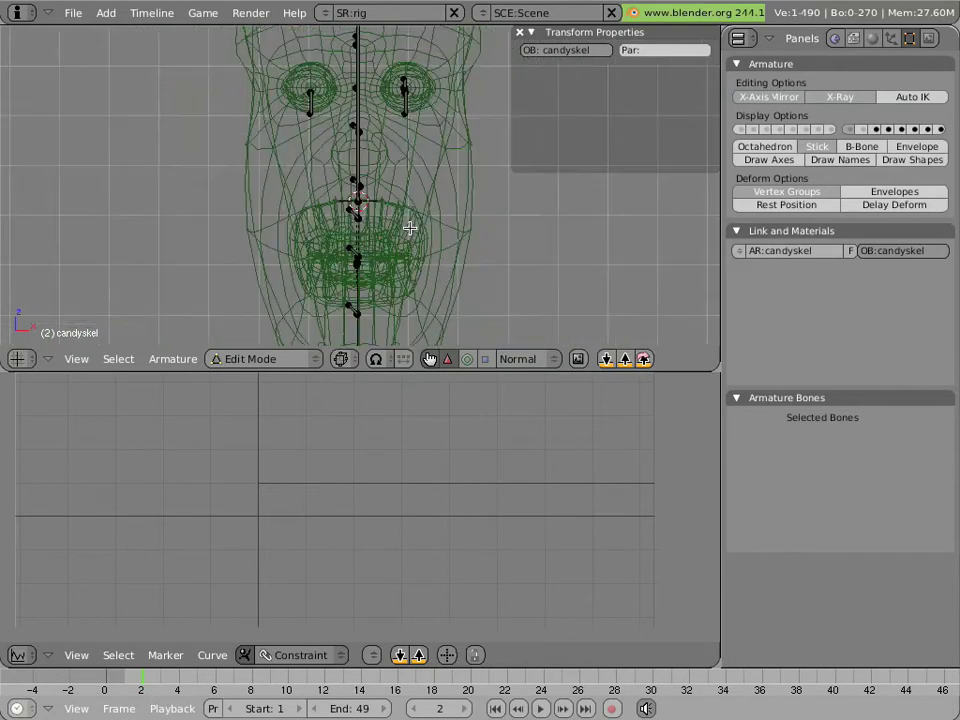
{"action": "scroll", "coordinate": [410, 228], "scroll_direction": "down", "scroll_amount": 4}
{"action": "scroll", "coordinate": [410, 228], "scroll_direction": "up", "scroll_amount": 2}
{"action": "scroll", "coordinate": [410, 228], "scroll_direction": "down", "scroll_amount": 1}
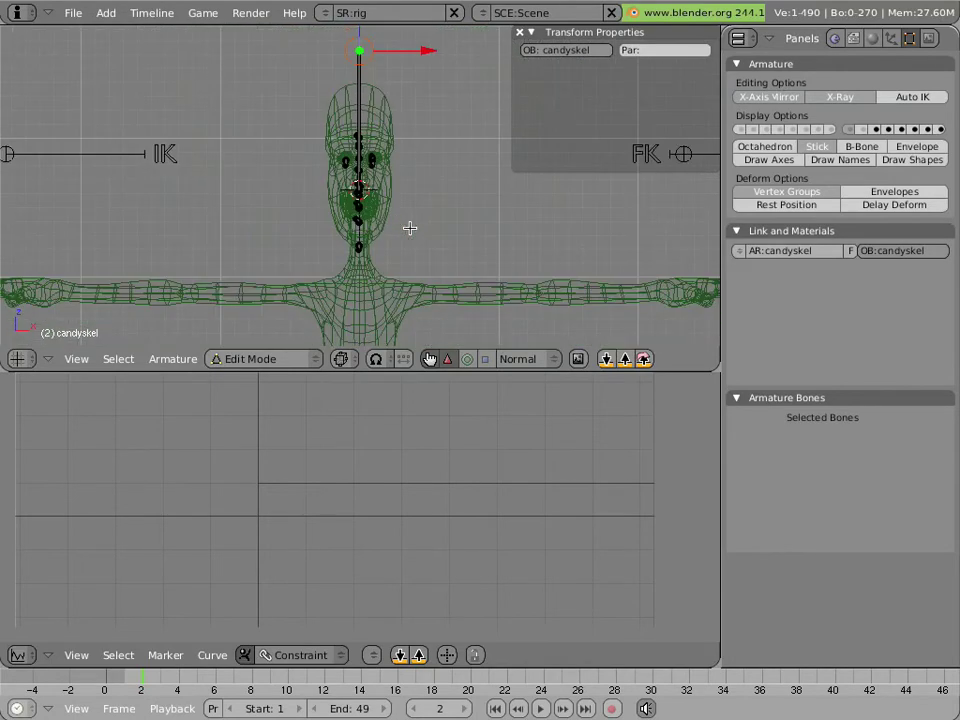
{"action": "scroll", "coordinate": [408, 226], "scroll_direction": "down", "scroll_amount": 1}
{"action": "scroll", "coordinate": [399, 223], "scroll_direction": "up", "scroll_amount": 4}
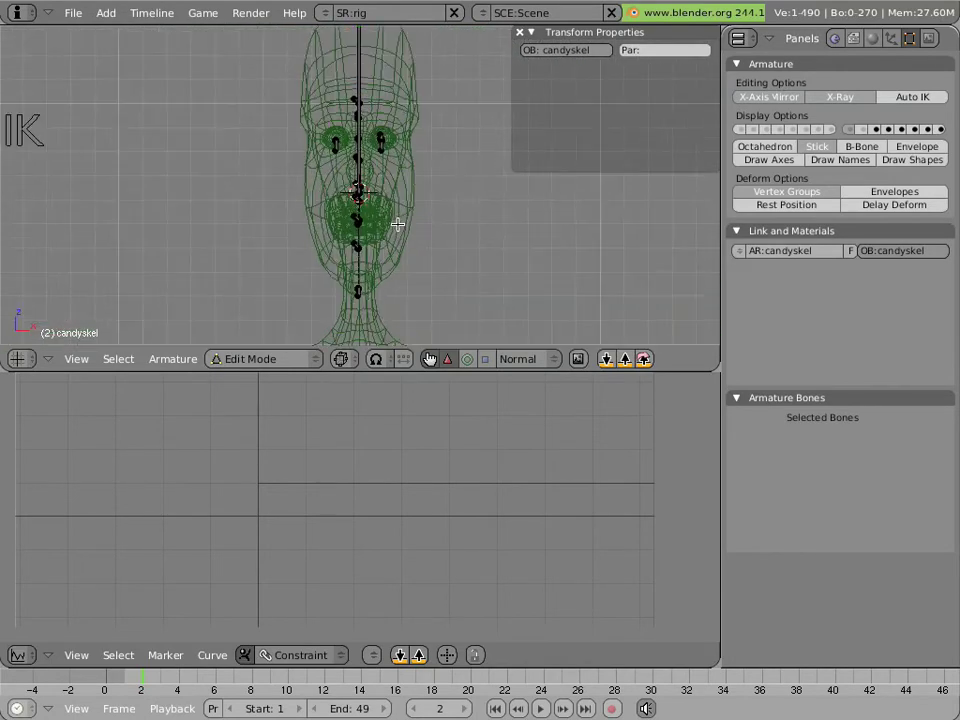
{"action": "scroll", "coordinate": [398, 224], "scroll_direction": "up", "scroll_amount": 2}
{"action": "scroll", "coordinate": [398, 224], "scroll_direction": "down", "scroll_amount": 5}
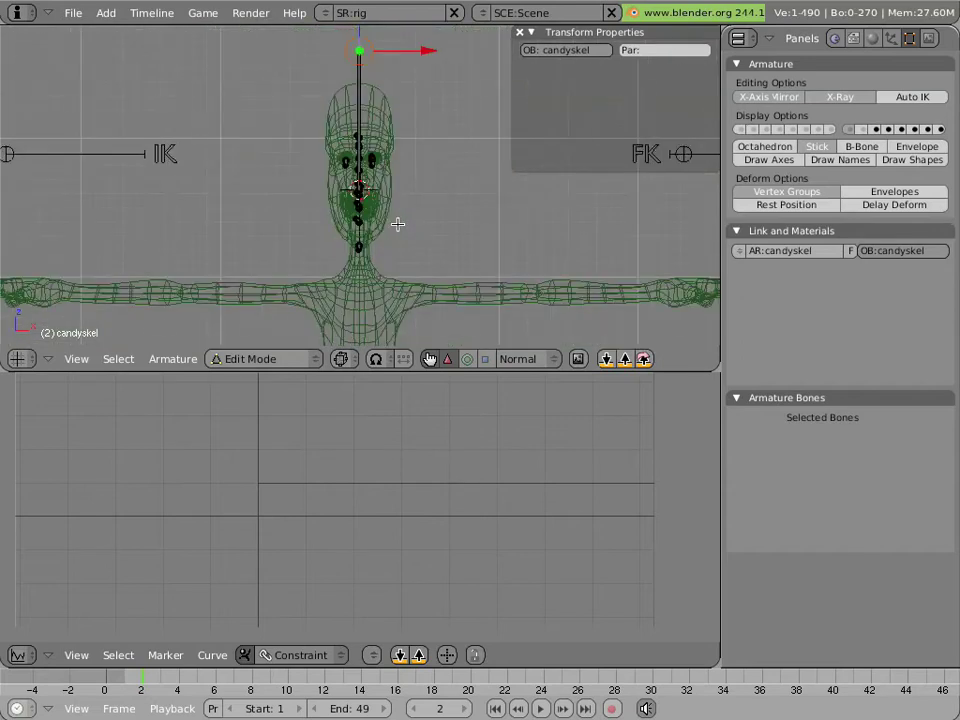
{"action": "key", "text": "g"}
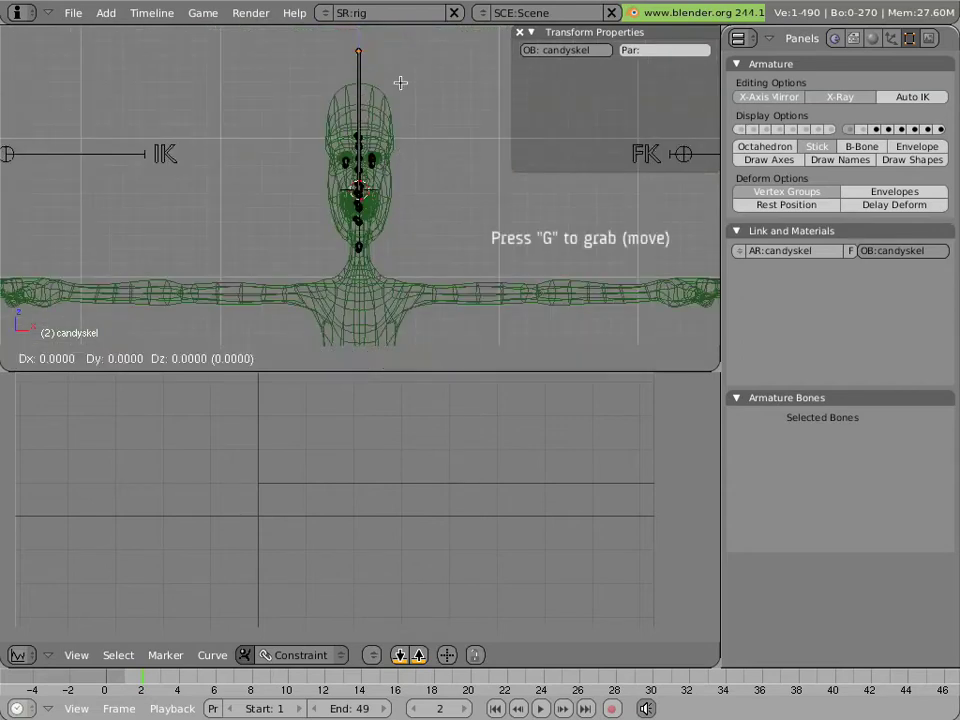
{"action": "left_click", "coordinate": [396, 205]}
- Fine-tune the tip height, lowering it 0.03 along Z
{"action": "scroll", "coordinate": [385, 205], "scroll_direction": "up", "scroll_amount": 2}
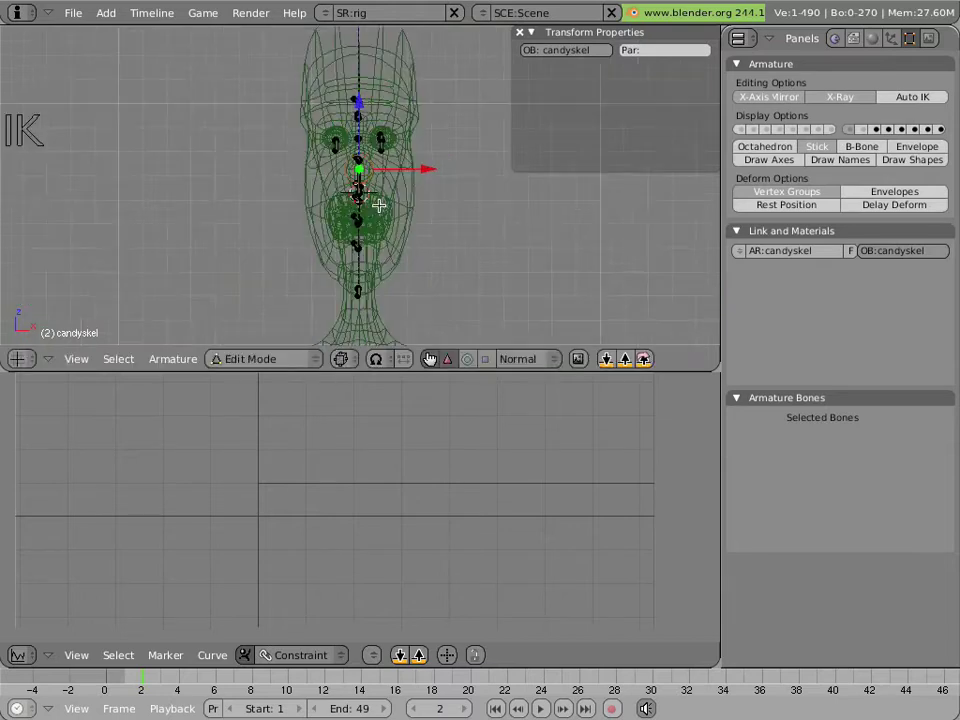
{"action": "scroll", "coordinate": [379, 205], "scroll_direction": "up", "scroll_amount": 5}
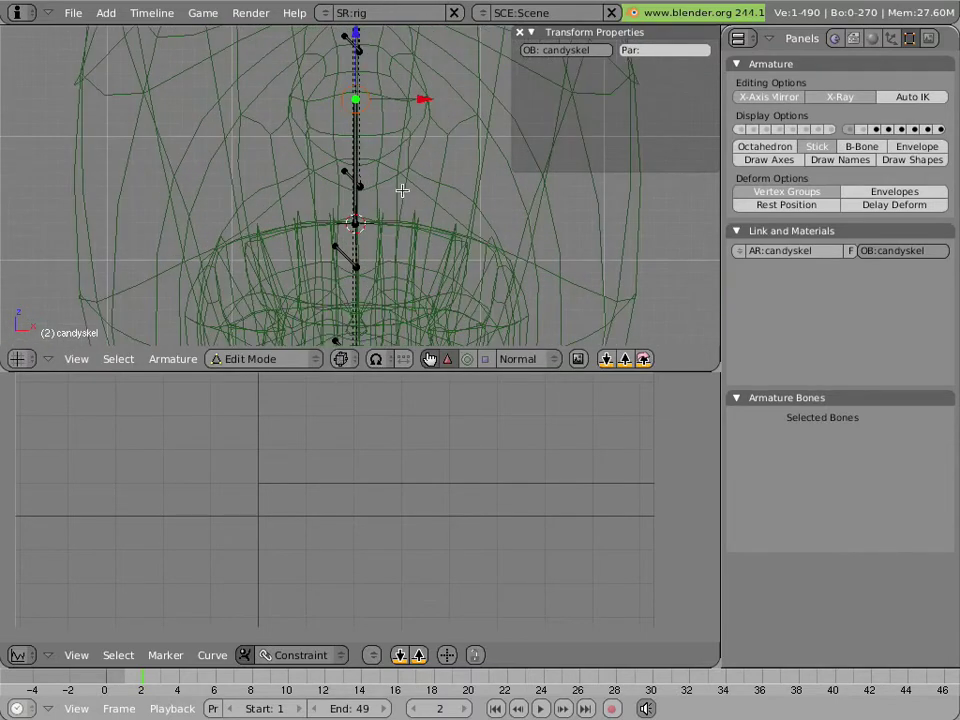
{"action": "scroll", "coordinate": [404, 189], "scroll_direction": "up", "scroll_amount": 5}
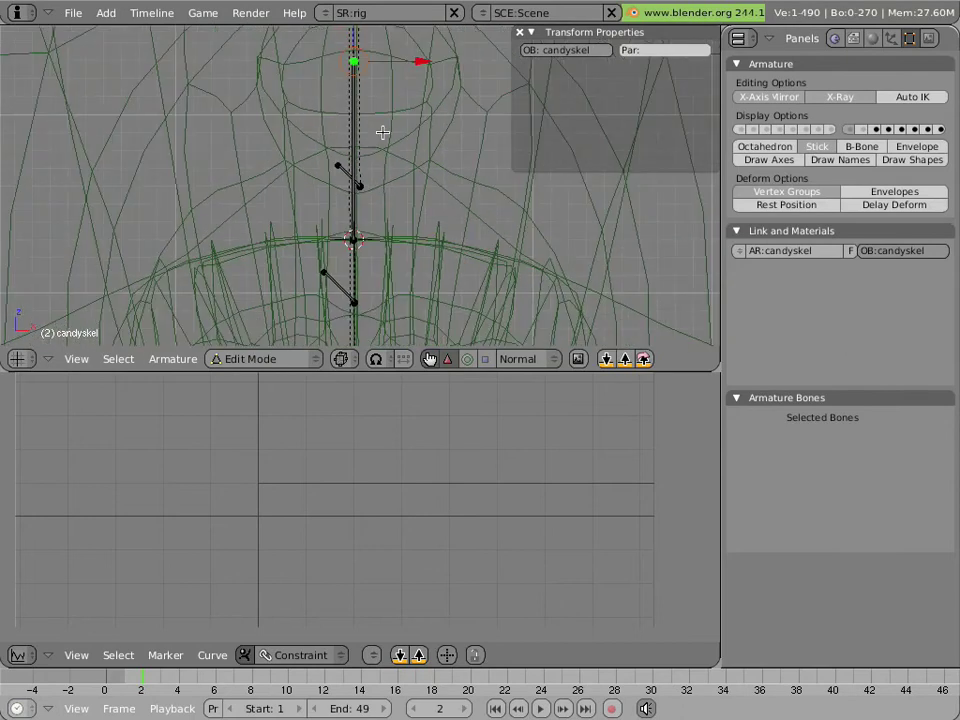
{"action": "key", "text": "g"}
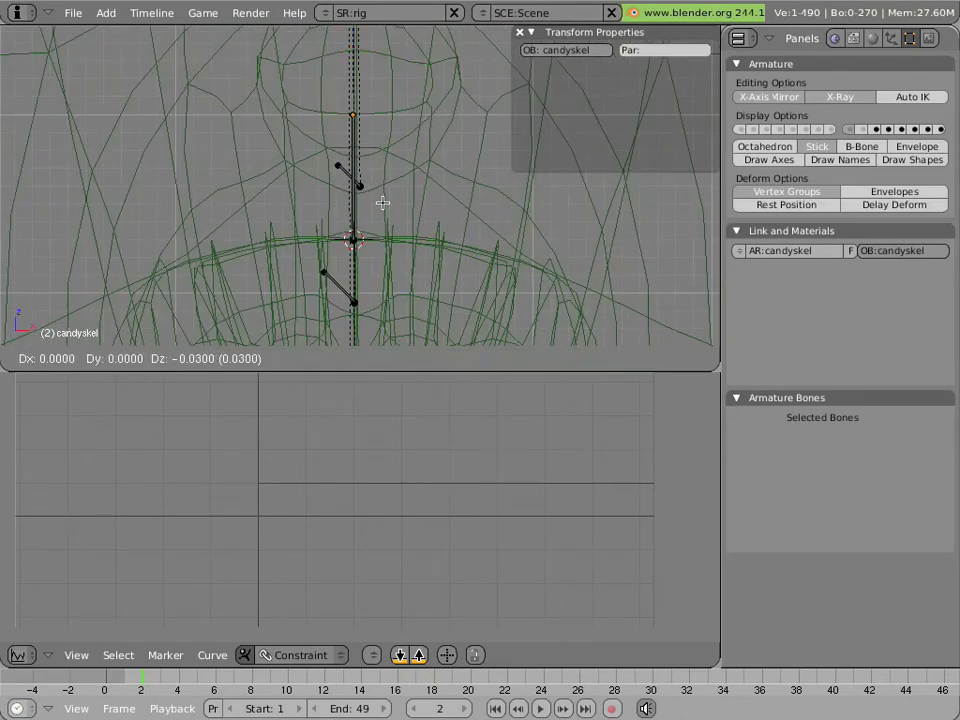
{"action": "left_click", "coordinate": [382, 203]}
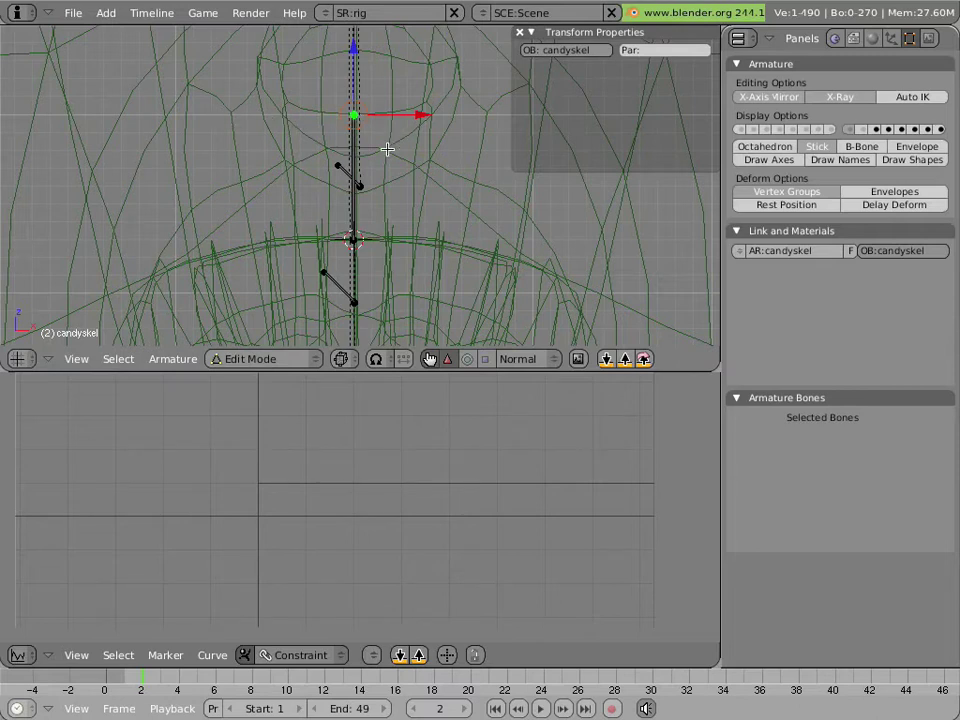
{"action": "scroll", "coordinate": [392, 217], "scroll_direction": "up", "scroll_amount": 1}
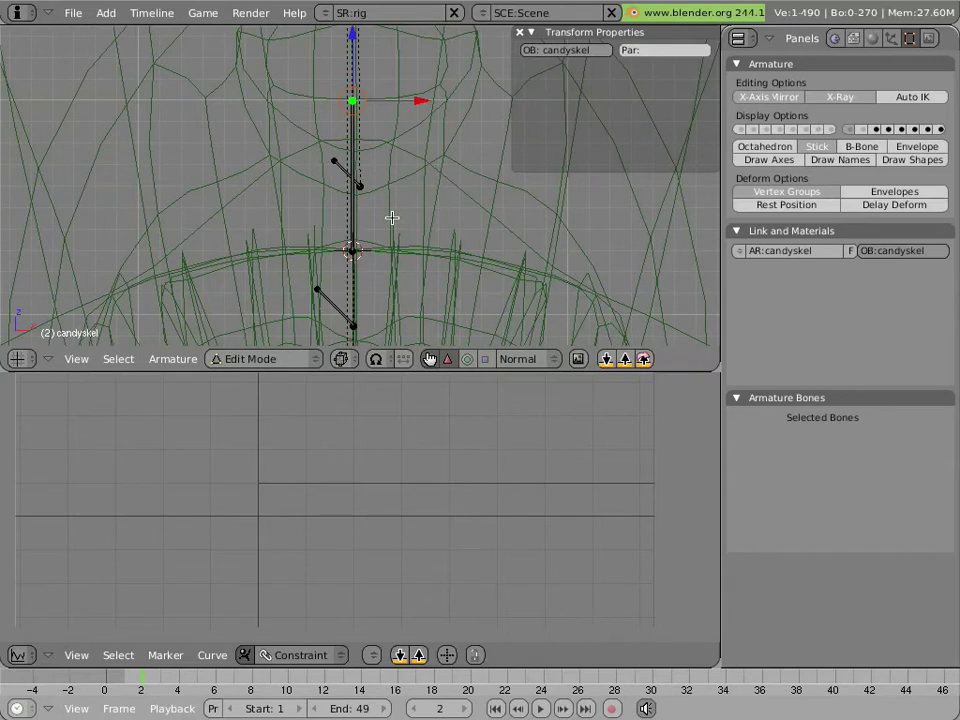
- Hide the mesh layer and frame the armature, checking it from side and front views
{"action": "key", "text": "KP_Divide"}
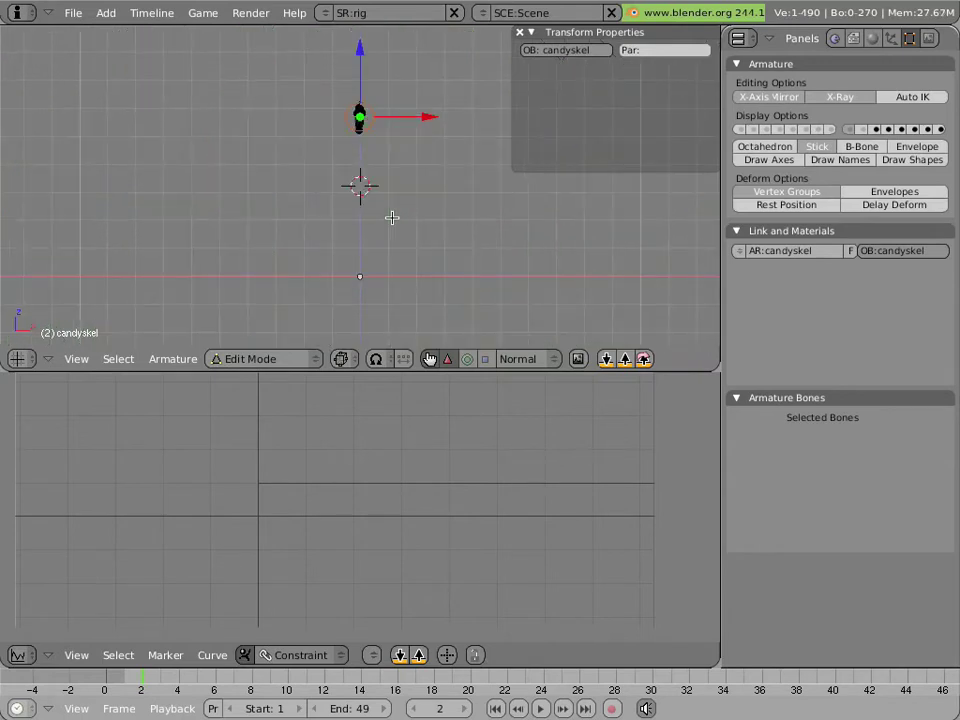
{"action": "key", "text": "KP_Decimal"}
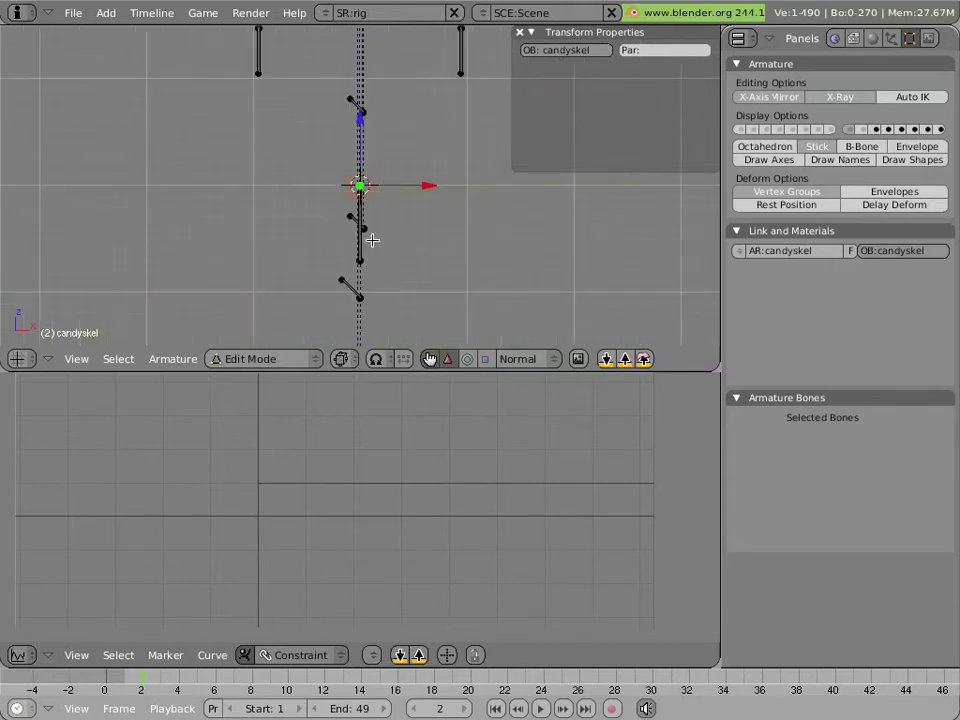
{"action": "key", "text": "KP_3"}
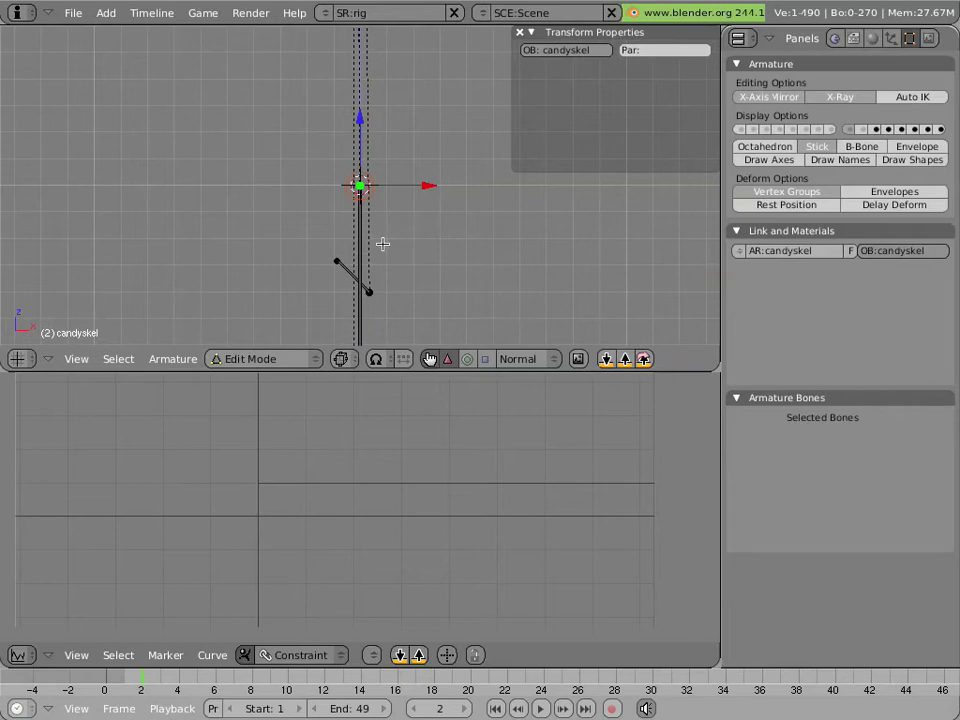
{"action": "key", "text": "KP_1"}
{"action": "middle_click_drag", "start_coordinate": [354, 236], "coordinate": [437, 255]}
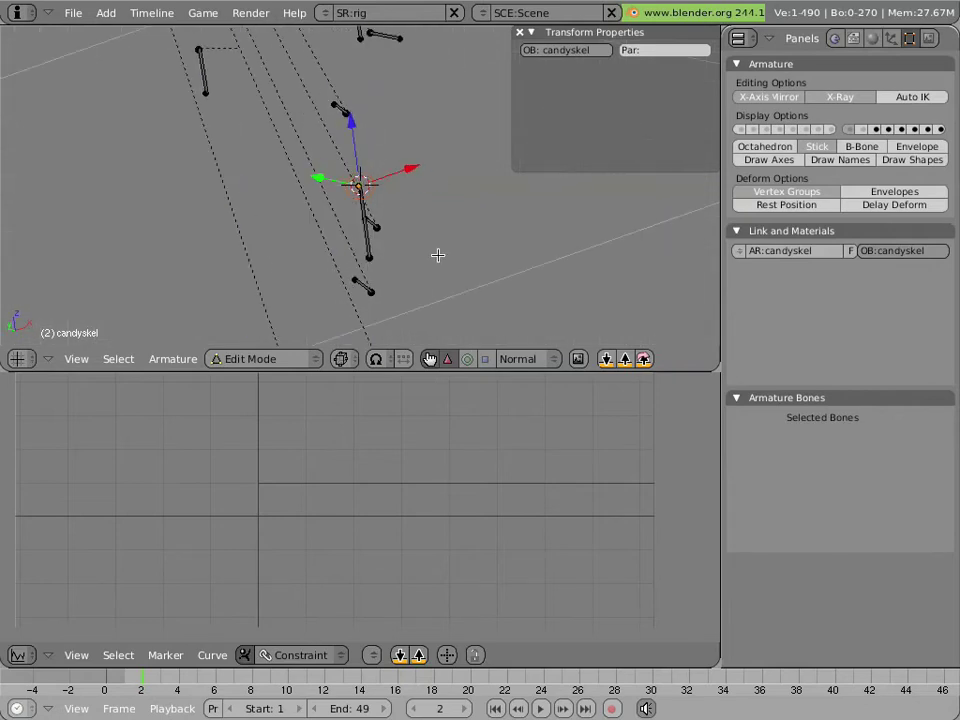
- Raise the new bone 0.07 along Z, root to Z 5.700 and tip to Z 5.770
{"action": "right_click", "coordinate": [369, 254]}
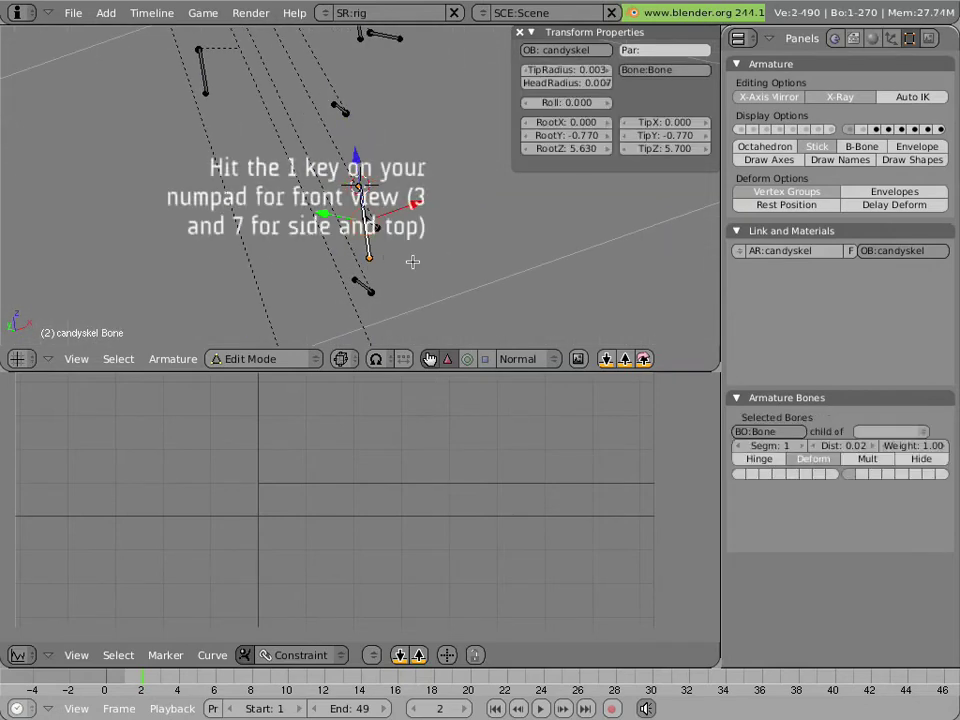
{"action": "key", "text": "KP_1"}
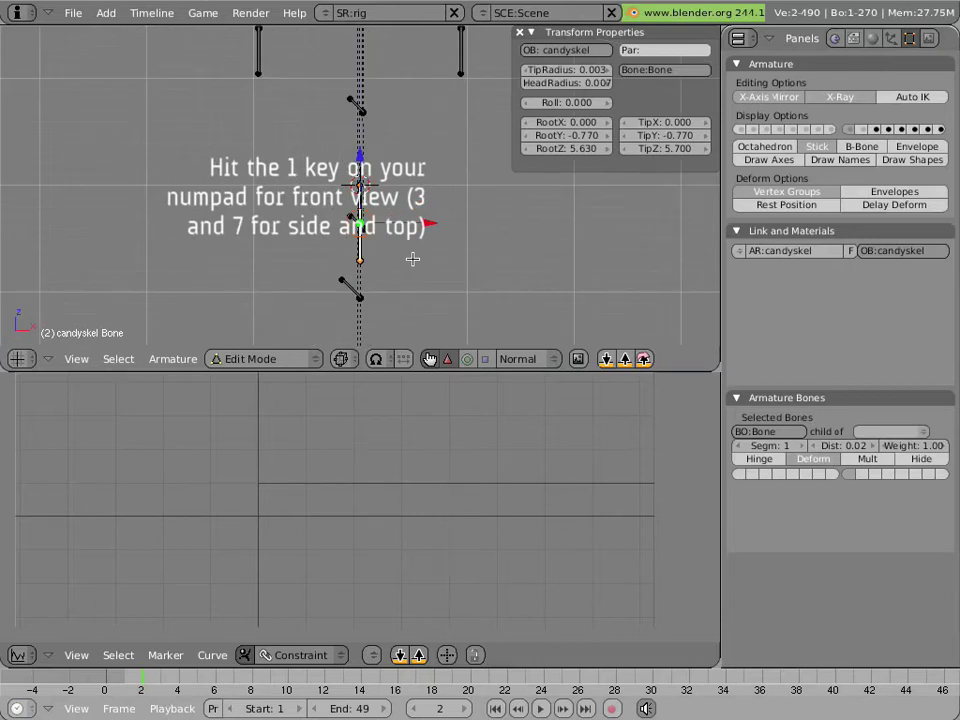
{"action": "scroll", "coordinate": [412, 259], "scroll_direction": "up", "scroll_amount": 2}
{"action": "key", "text": "g"}
{"action": "key", "text": "z"}
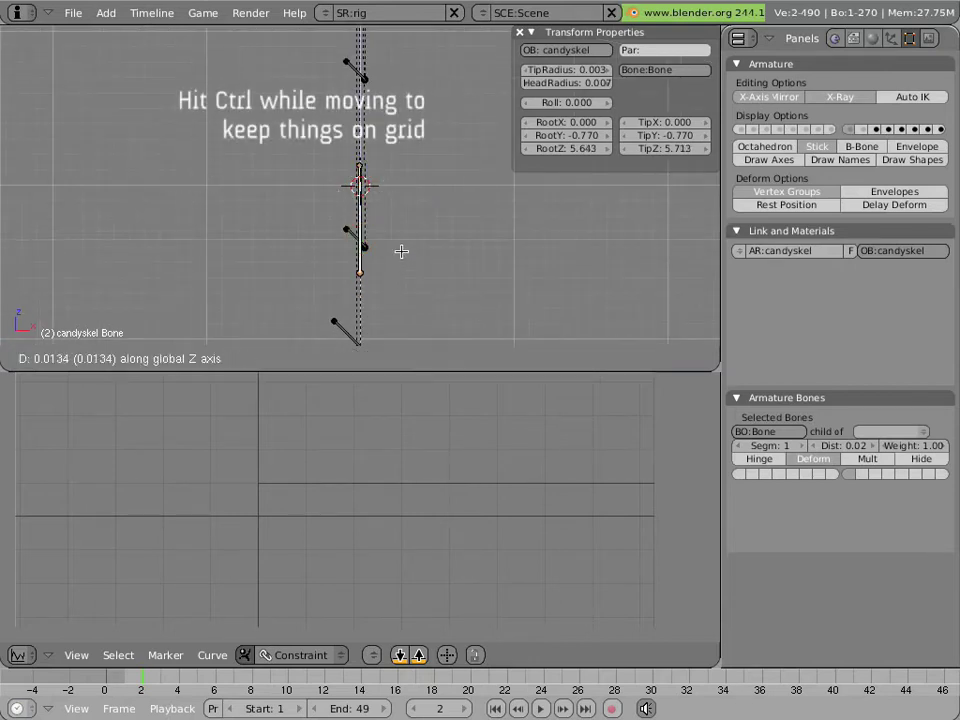
{"action": "left_click", "coordinate": [409, 166]}
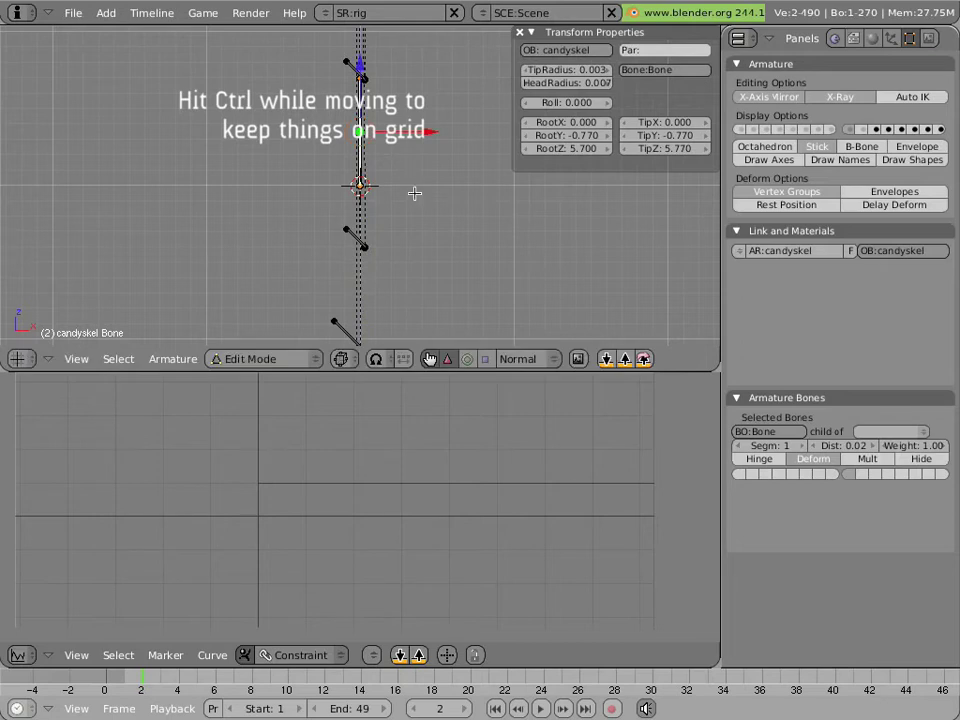
{"action": "key", "text": "KP_Decimal"}
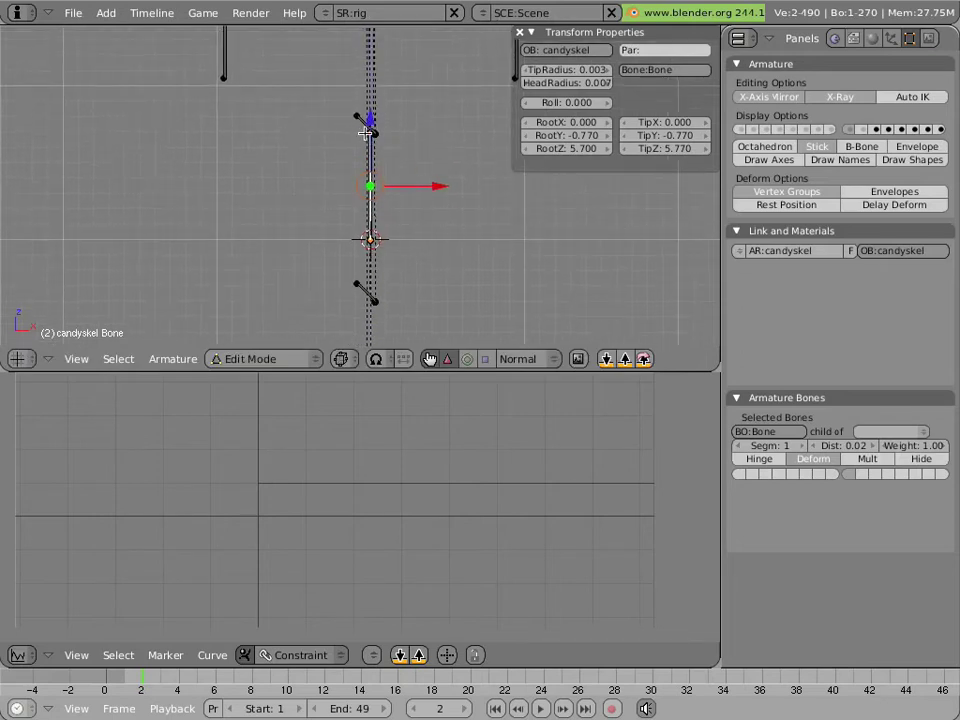
- Reposition the bone's upper joint, then snap the joint and the whole bone to the grid
{"action": "right_click", "coordinate": [371, 134]}
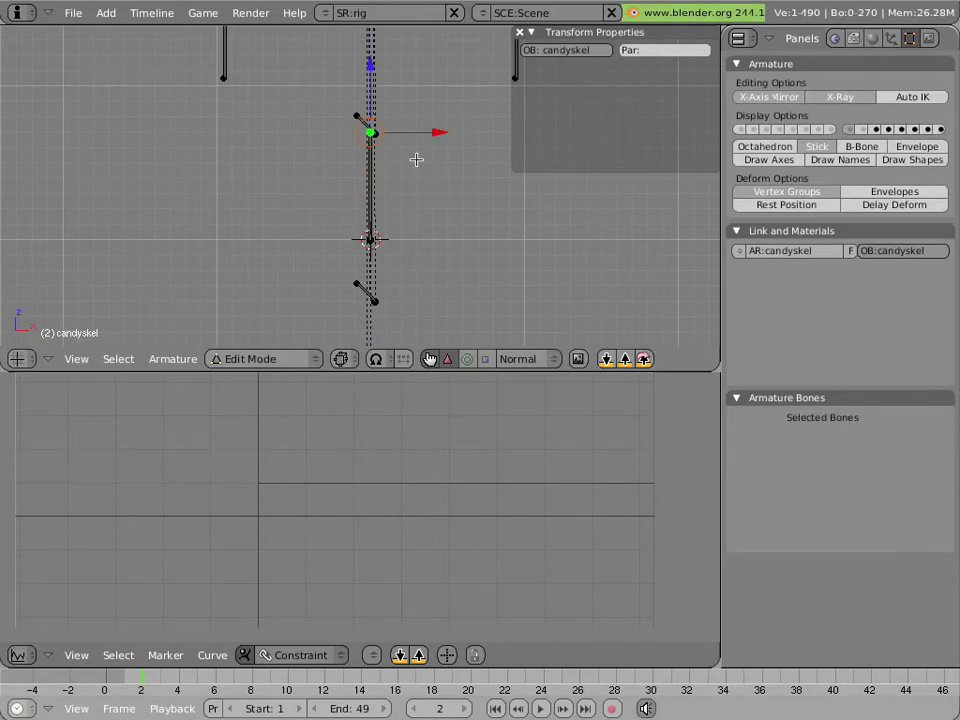
{"action": "key", "text": "g"}
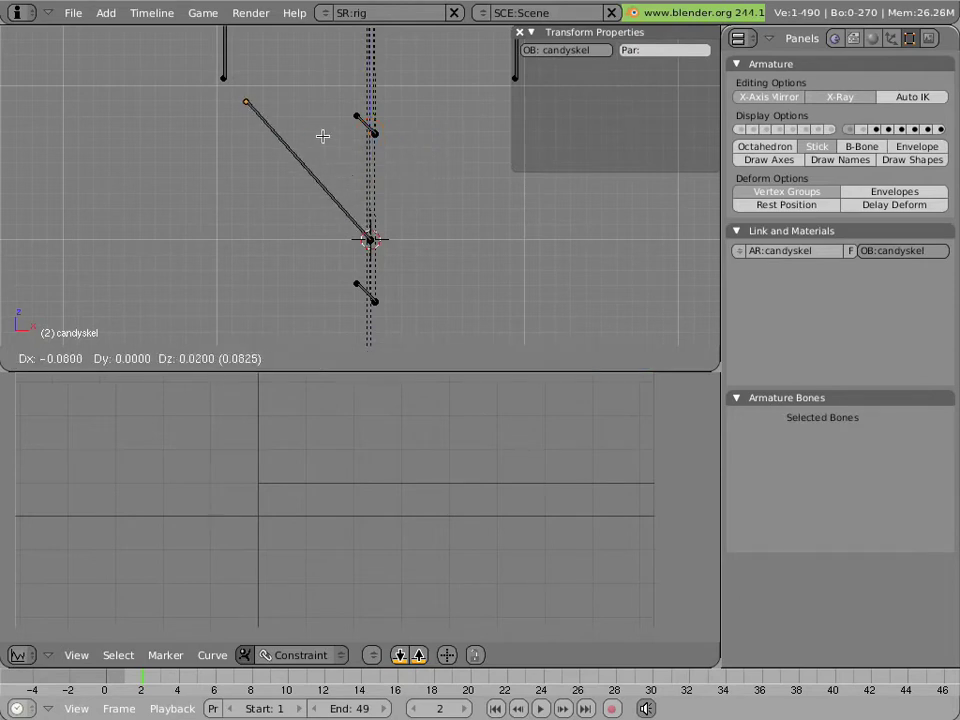
{"action": "left_click", "coordinate": [295, 128]}
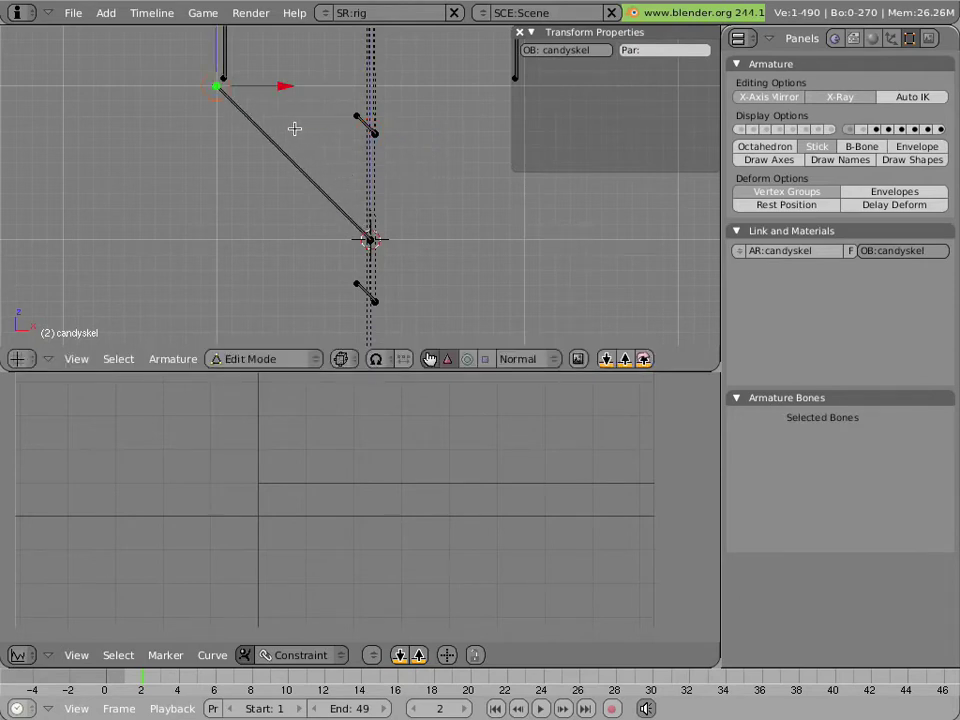
{"action": "key", "text": "shift+s"}
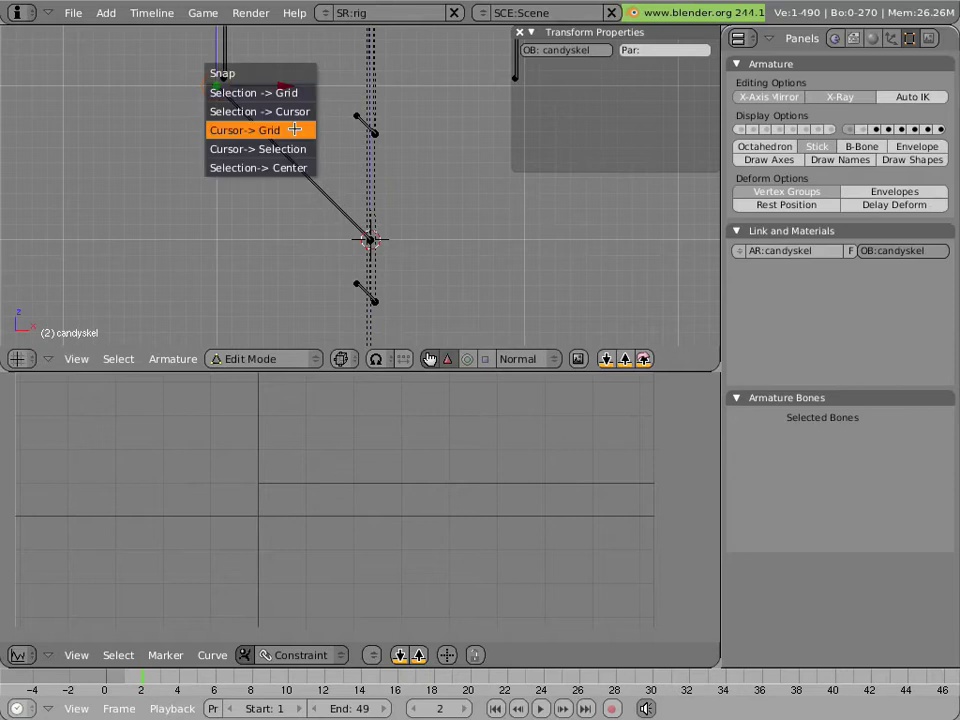
{"action": "left_click", "coordinate": [292, 92]}
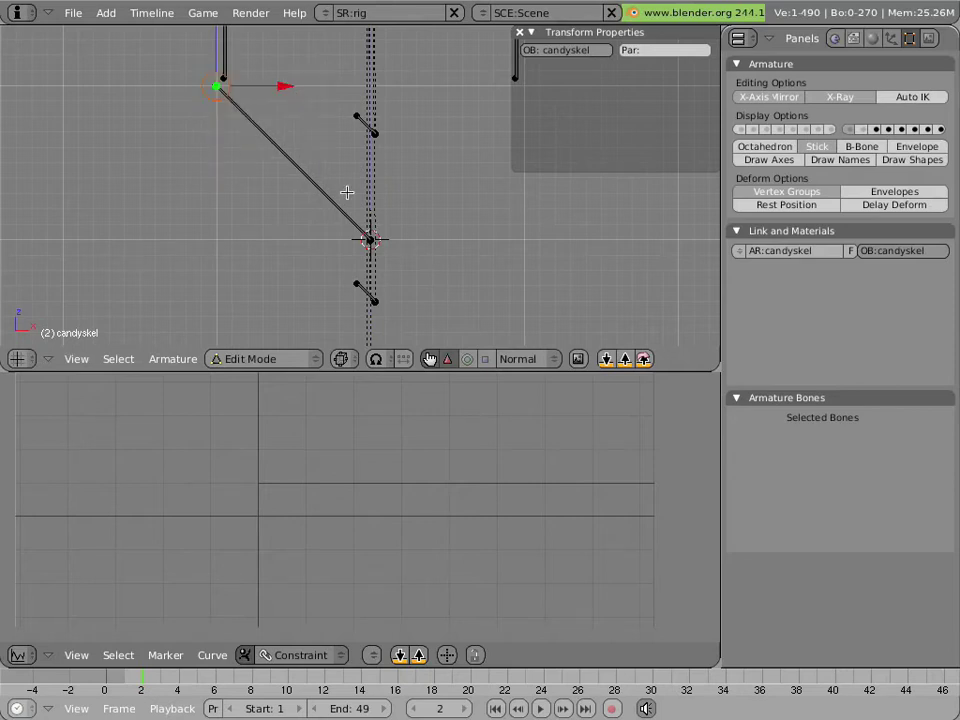
{"action": "right_click", "coordinate": [366, 234]}
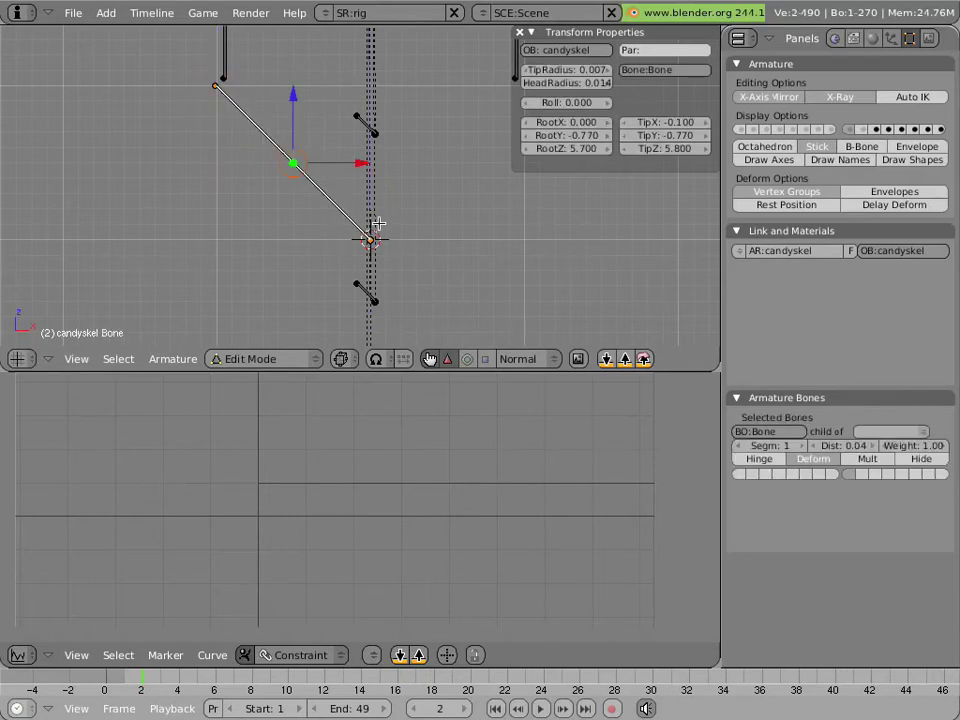
{"action": "key", "text": "shift+s"}
{"action": "left_click", "coordinate": [377, 224]}
- Place the 3D cursor on the bone tip and scale the bone to about 0.22 around it
{"action": "right_click", "coordinate": [371, 240]}
{"action": "key", "text": "shift+s"}
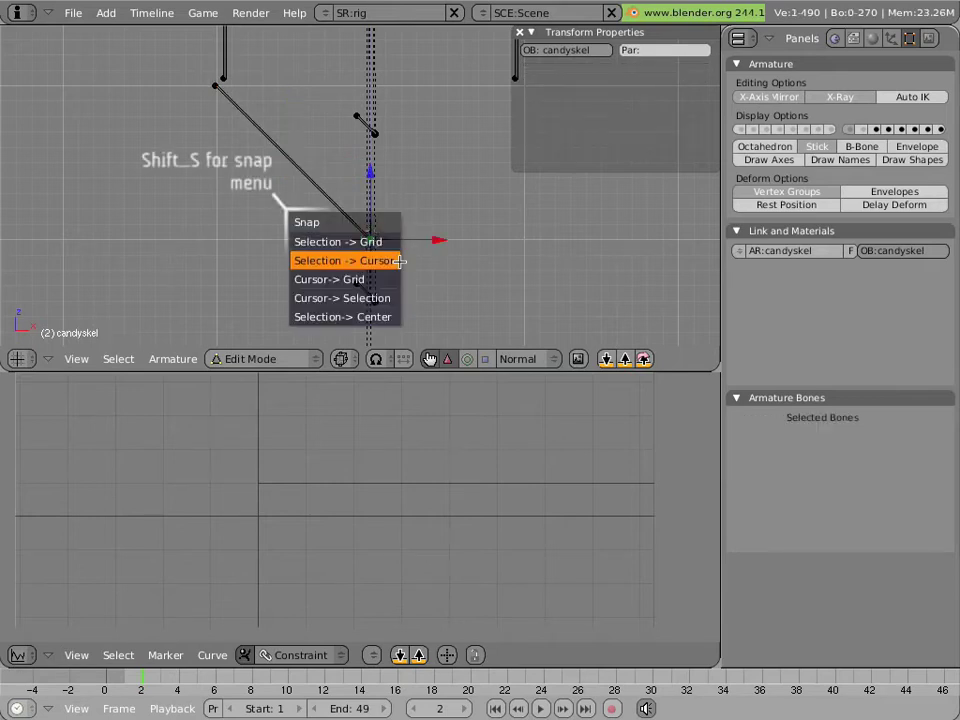
{"action": "left_click", "coordinate": [396, 298]}
{"action": "right_click", "coordinate": [332, 204]}
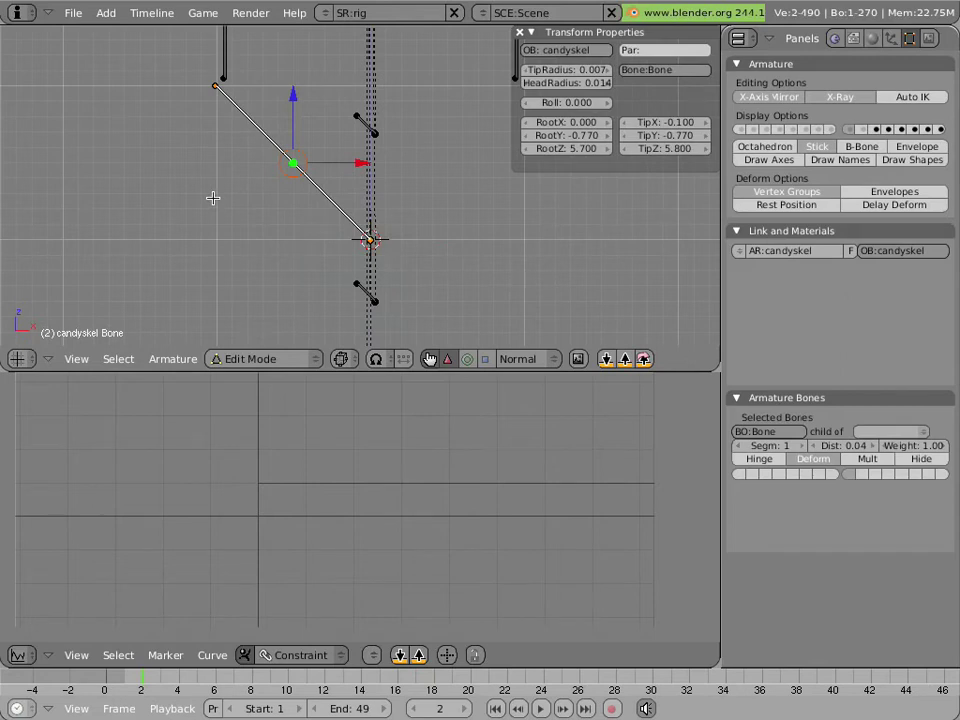
{"action": "key", "text": "period"}
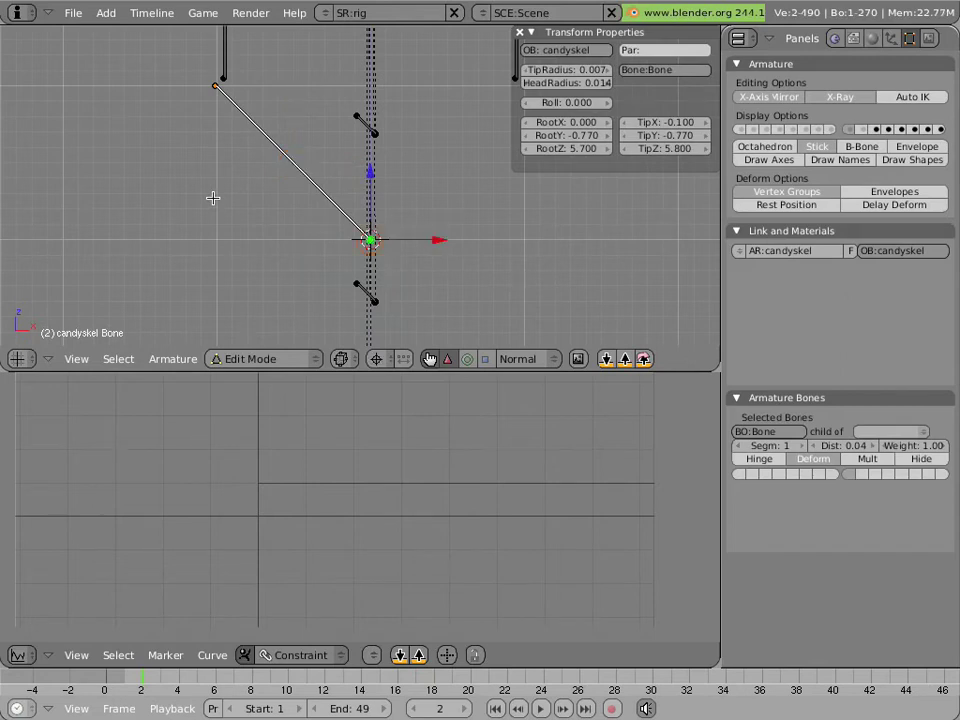
{"action": "key", "text": "s"}
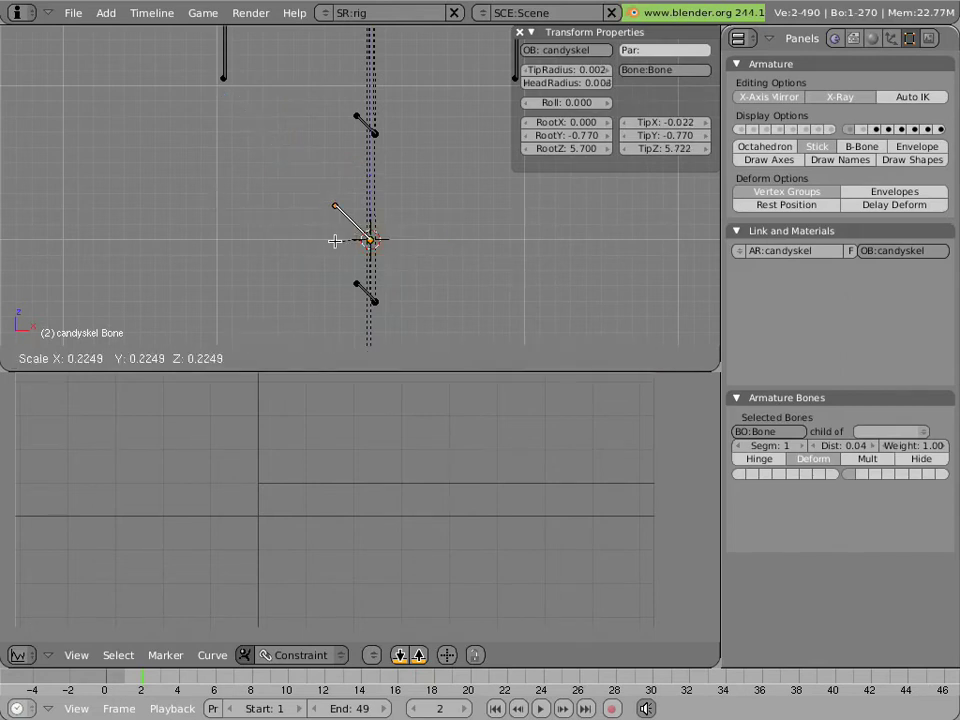
{"action": "left_click", "coordinate": [348, 246]}
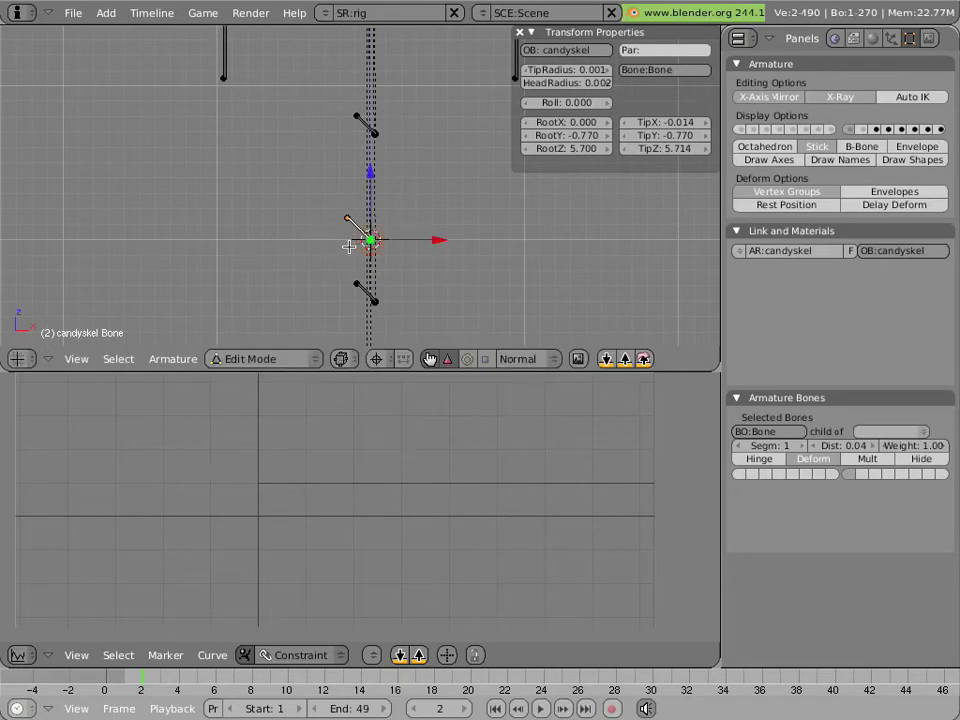
- Rename the new bone to BOTcheekpuff
{"action": "left_click", "coordinate": [760, 430]}
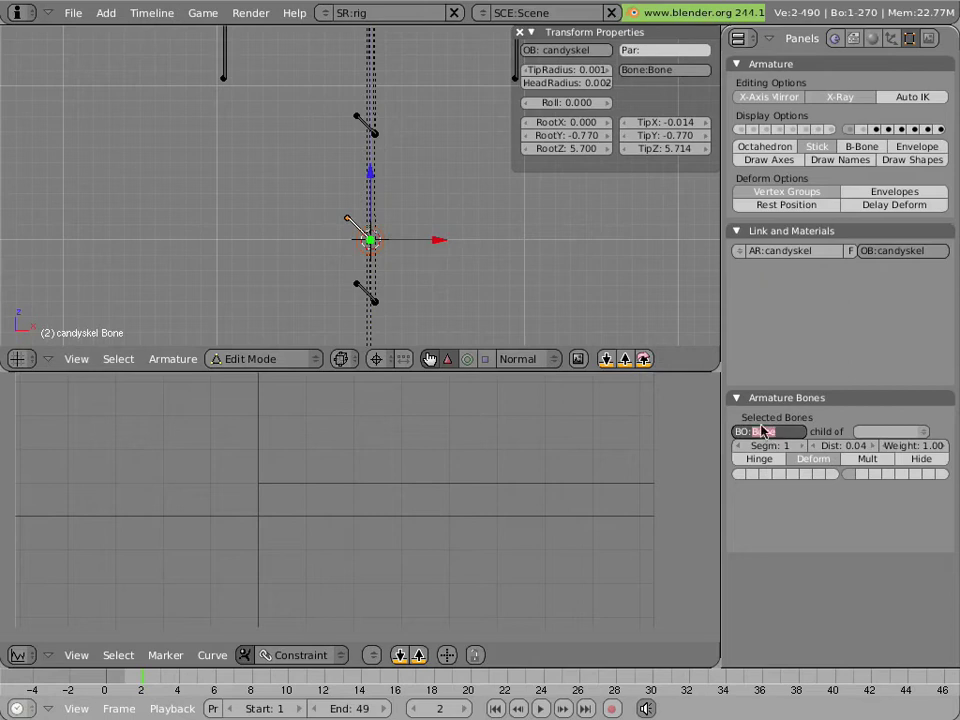
{"action": "type", "text": "BOTcheekpuff"}
{"action": "key", "text": "Return"}
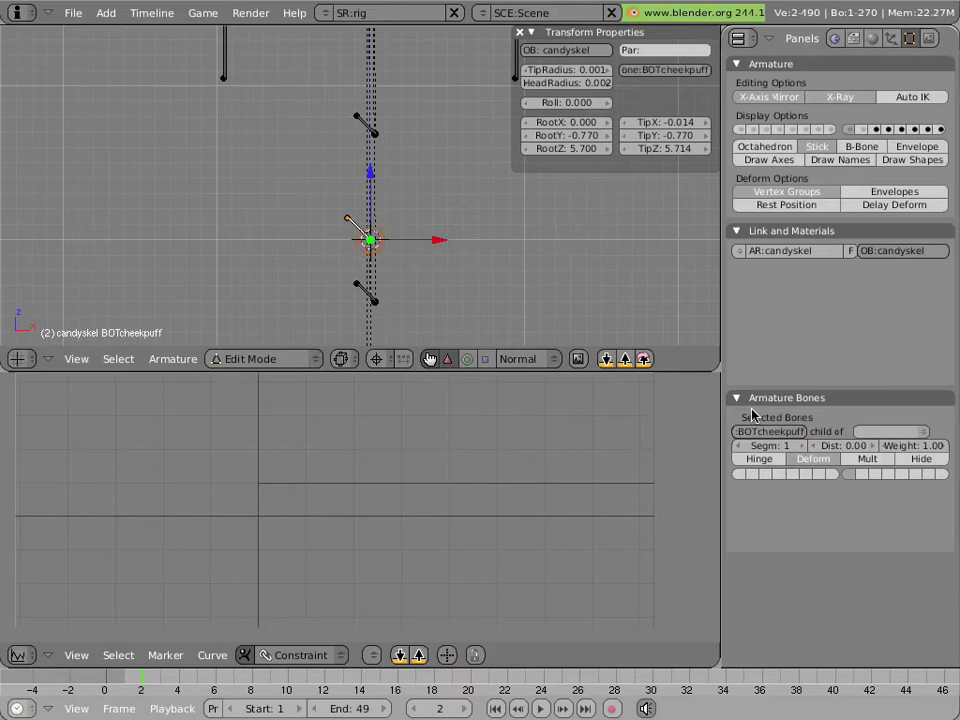
- Return to Pose Mode, leave local view and show the whole character in solid shading
{"action": "key", "text": "ctrl+Tab"}
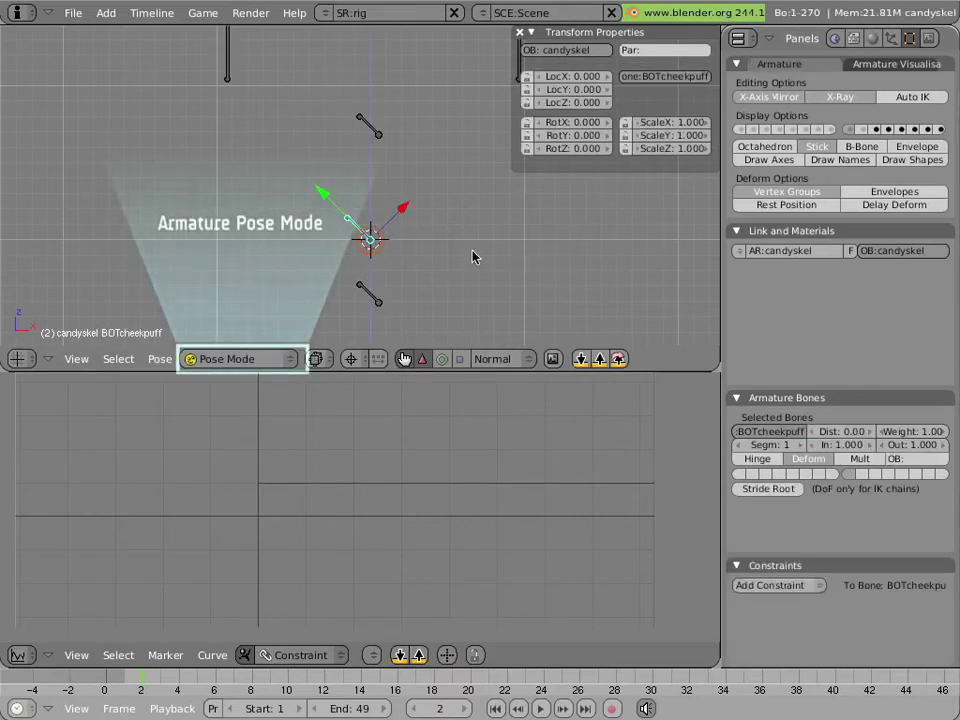
{"action": "key", "text": "KP_Divide"}
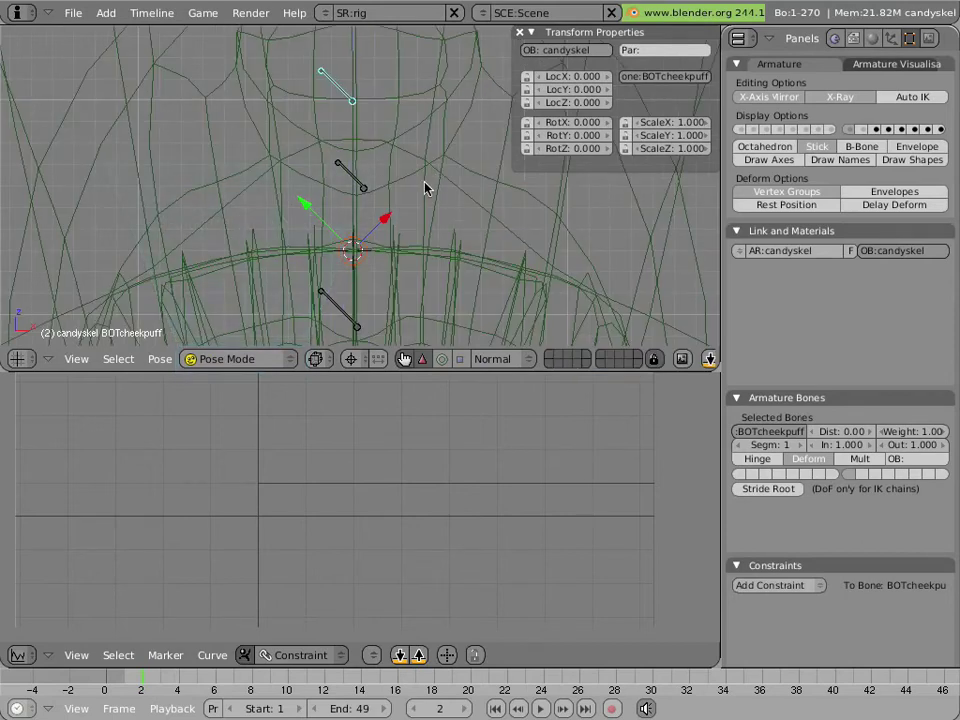
{"action": "key", "text": "comma"}
{"action": "scroll", "coordinate": [423, 188], "scroll_direction": "down", "scroll_amount": 3}
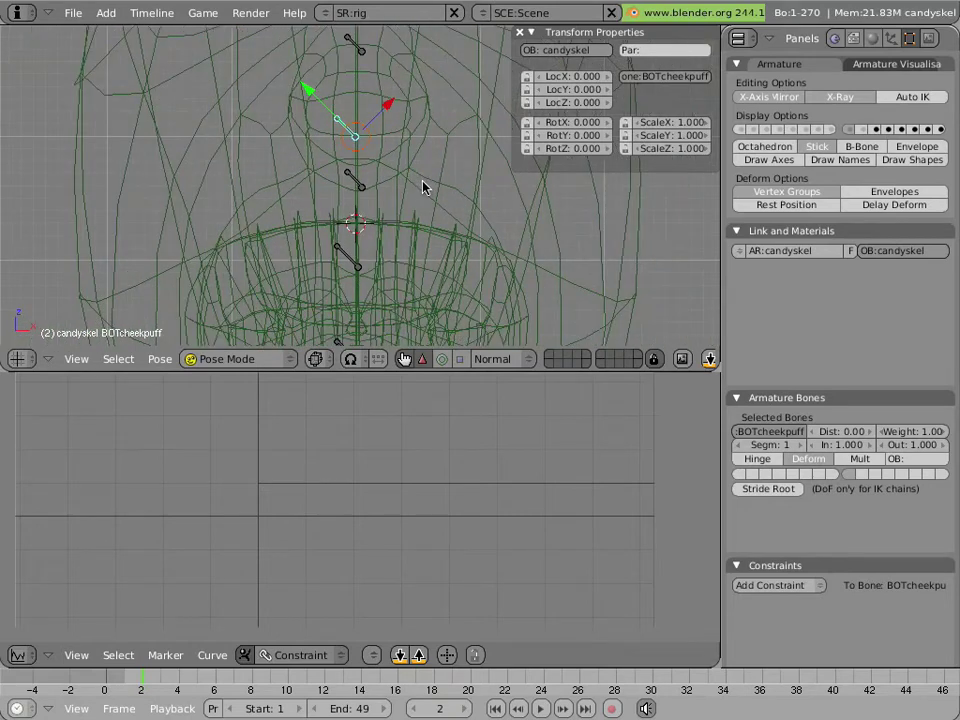
{"action": "key", "text": "z"}
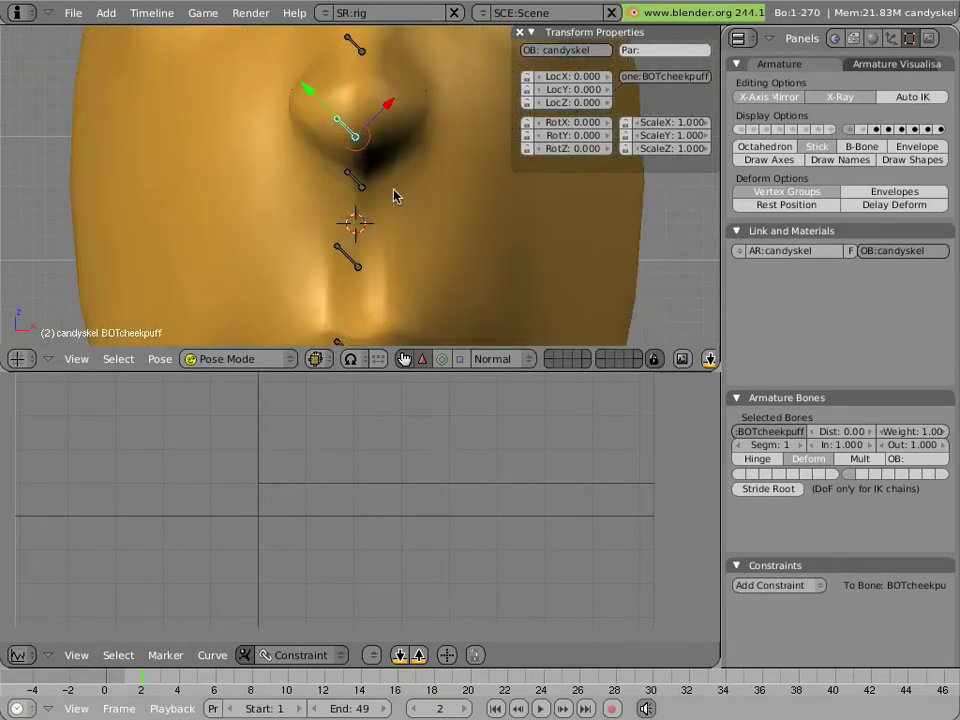
- Orbit around ManCandy's nose to view the BOTcheekpuff bone from the side
{"action": "middle_click_drag", "start_coordinate": [387, 184], "coordinate": [455, 198]}
{"action": "key", "text": "KP_4"}
{"action": "middle_click_drag", "start_coordinate": [435, 150], "coordinate": [217, 216]}
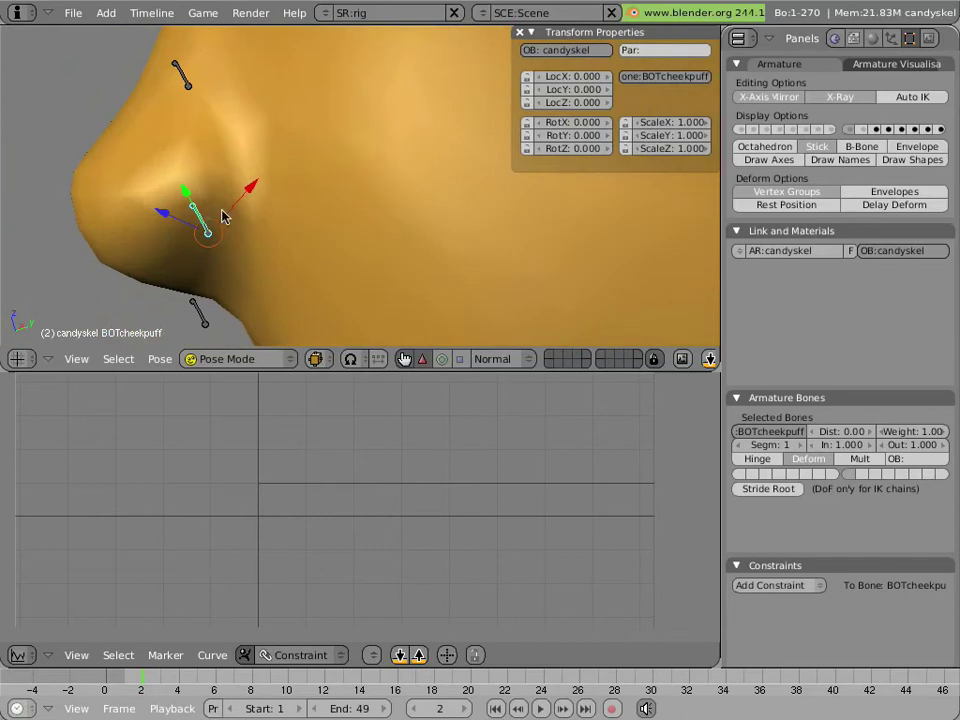
- Recalculate the bone roll in Edit Mode and turn on Draw Axes for the bones
{"action": "key", "text": "Tab"}
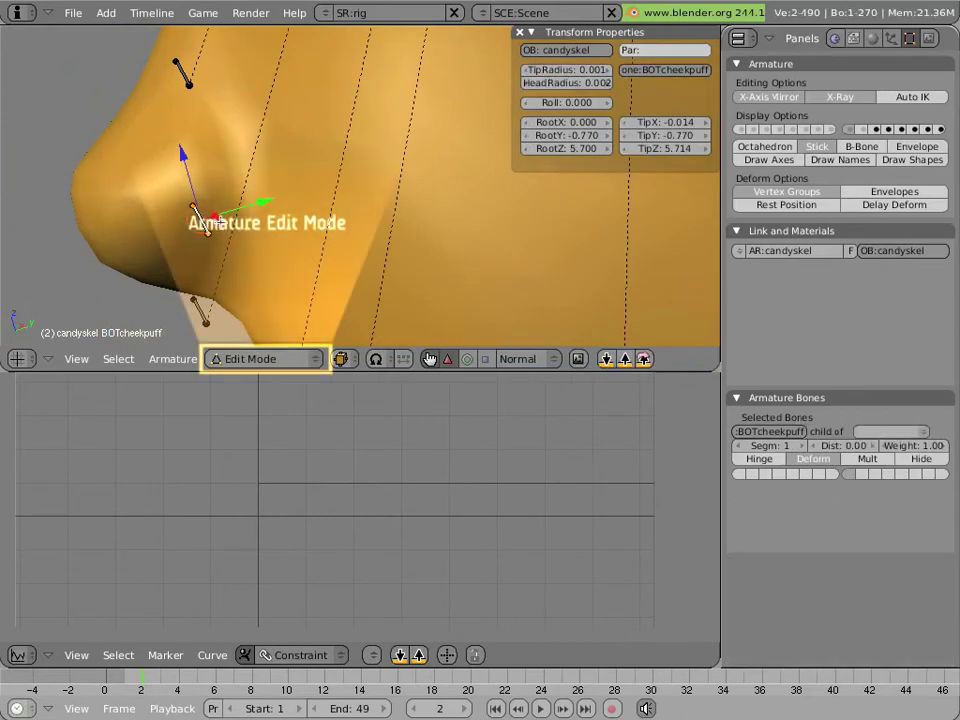
{"action": "key", "text": "ctrl+n"}
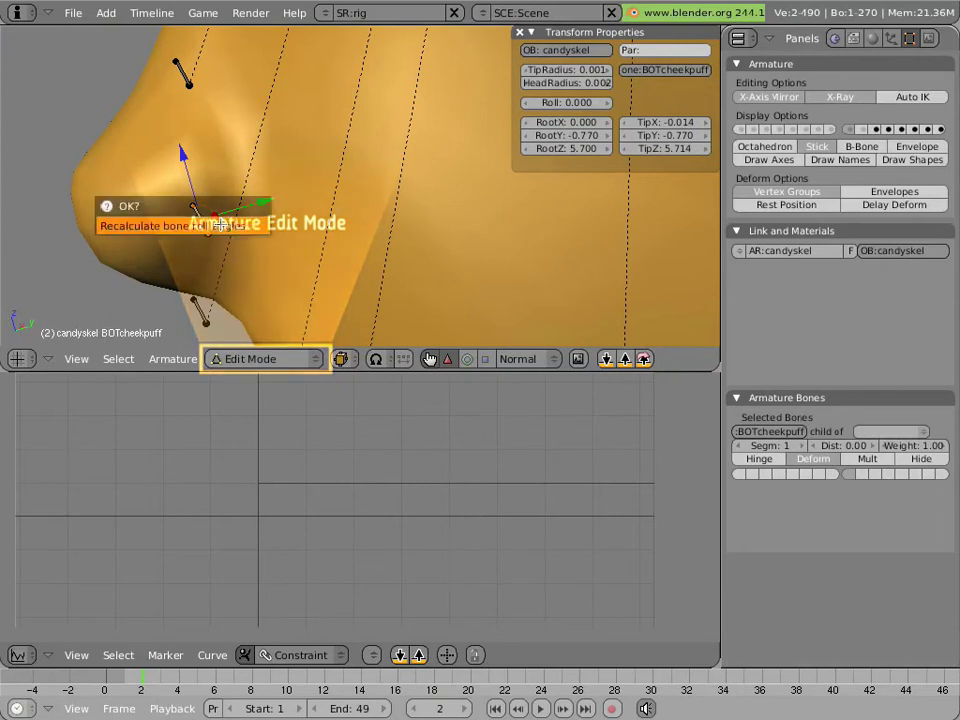
{"action": "left_click", "coordinate": [219, 225]}
{"action": "middle_click_drag", "start_coordinate": [178, 227], "coordinate": [236, 221]}
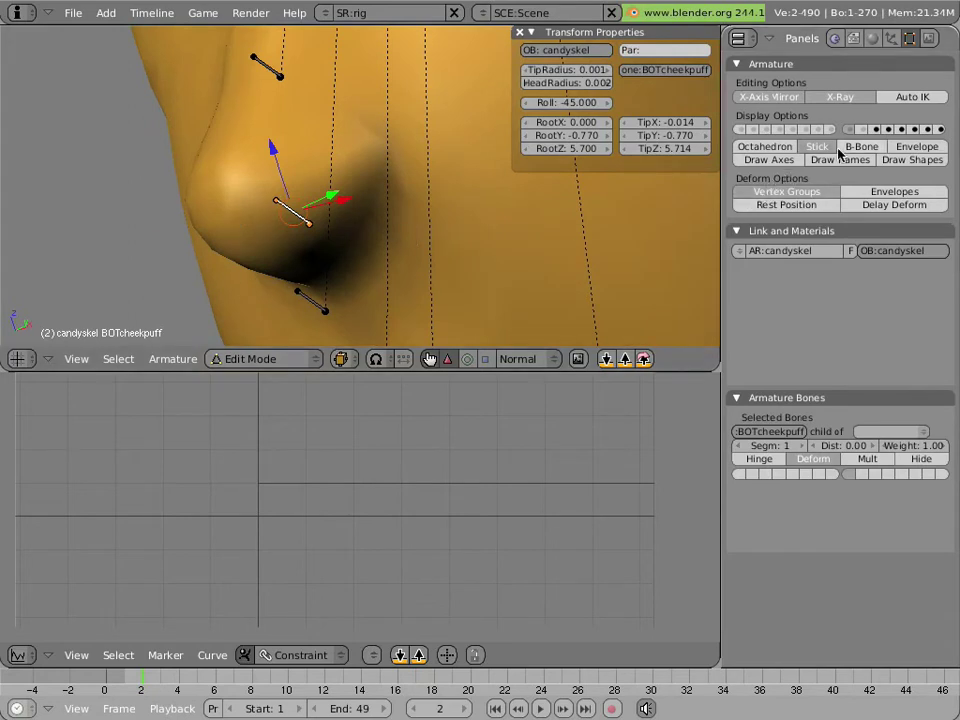
{"action": "left_click", "coordinate": [776, 161]}
{"action": "key", "text": "KP_3"}
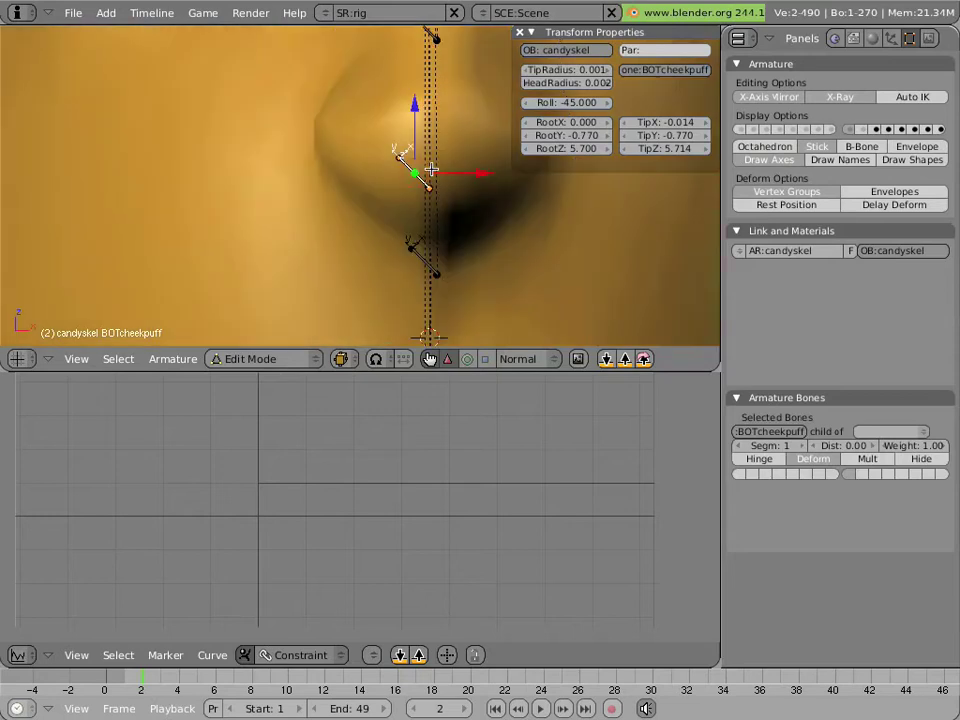
- Return the rig to Pose Mode and turn the view toward the face's front
{"action": "key", "text": "ctrl+Tab"}
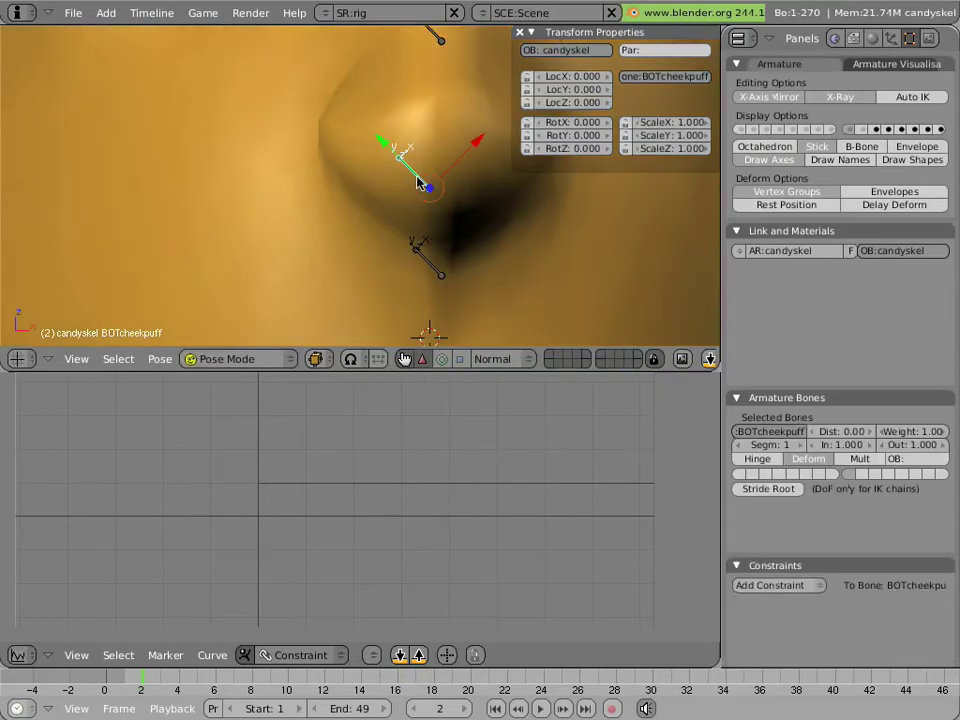
{"action": "middle_click_drag", "start_coordinate": [398, 184], "coordinate": [354, 185]}
{"action": "key", "text": "KP_4"}
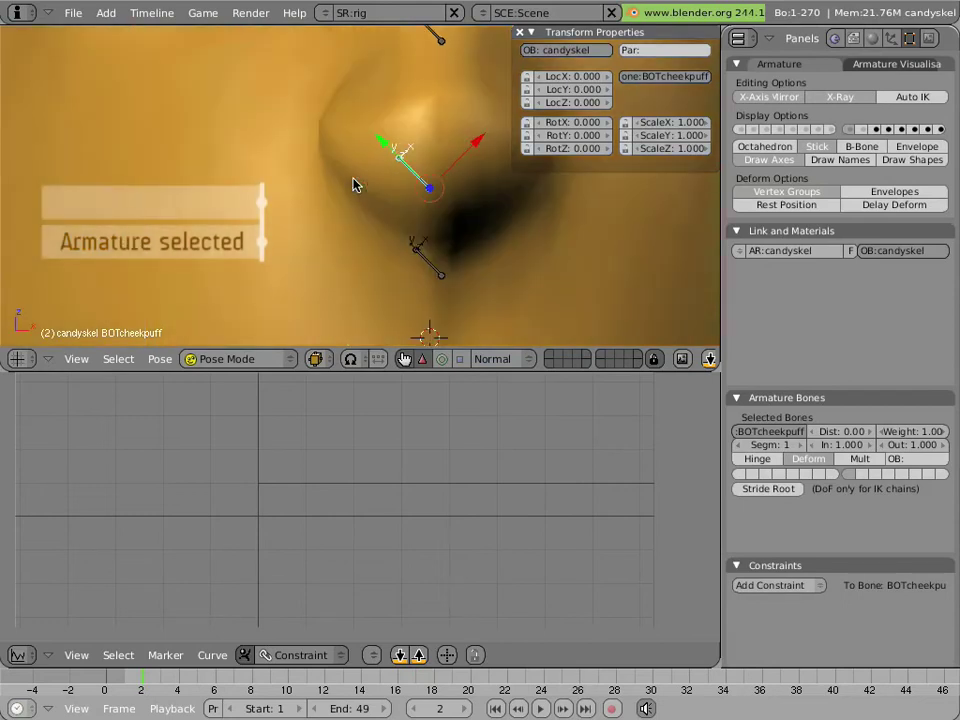
{"action": "key", "text": "KP_4"}
{"action": "key", "text": "KP_4"}
{"action": "key", "text": "KP_4"}
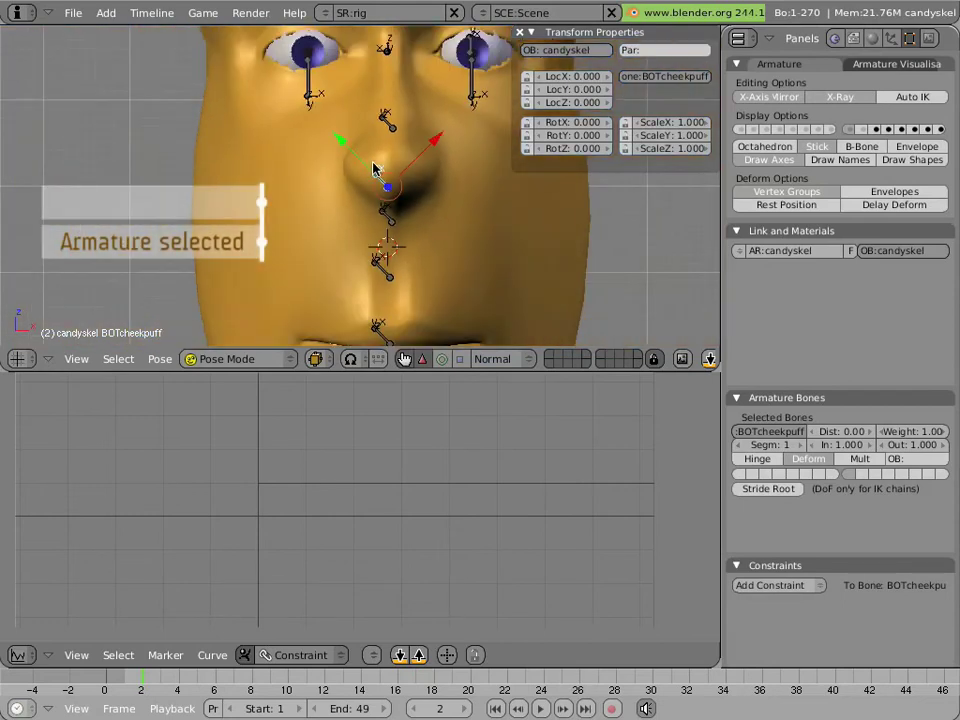
- Turn off the Draw Axes display for the candyskel bones
{"action": "left_click", "coordinate": [769, 159]}
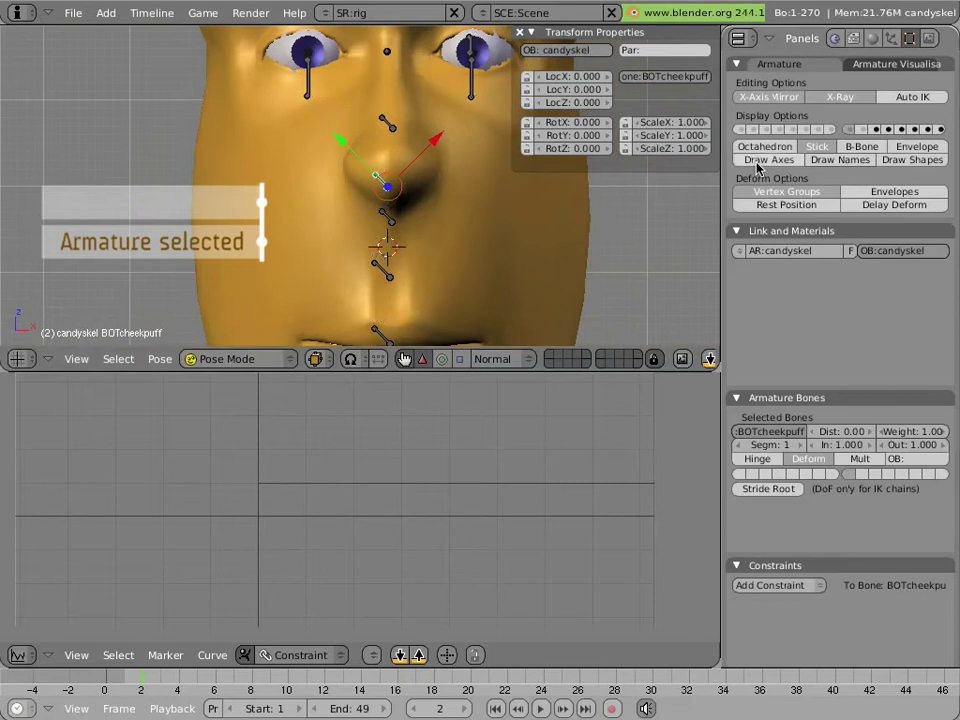
{"action": "scroll", "coordinate": [360, 214], "scroll_direction": "down", "scroll_amount": 3}
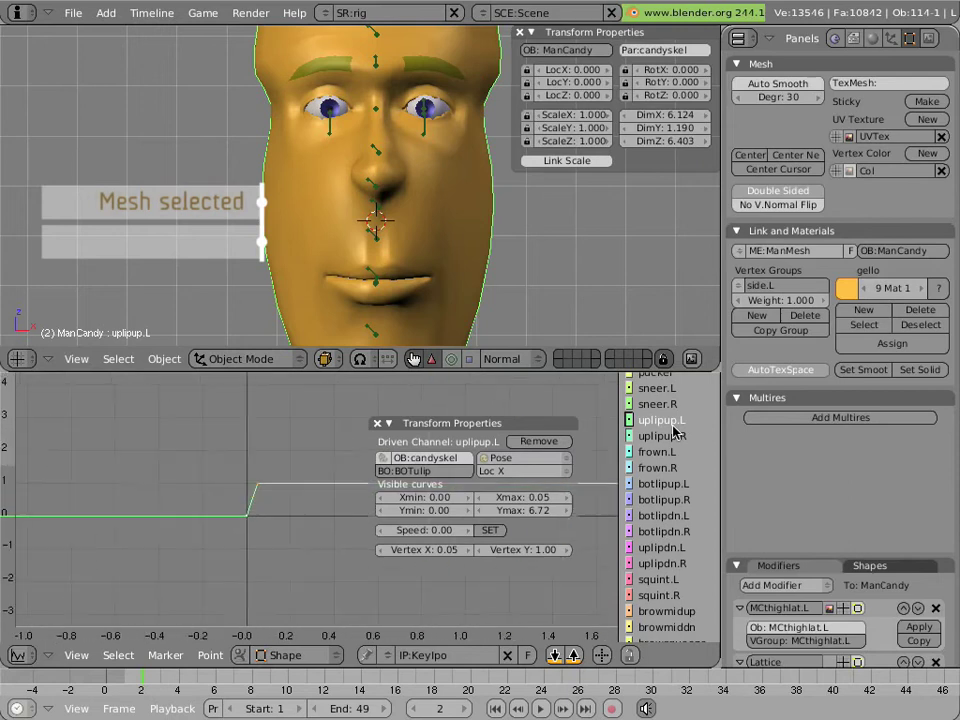
- Preview the cheekpuff.R and cheekpuff.L shape channels at the list's bottom, ending on cheekpuff.R
{"action": "scroll", "coordinate": [660, 457], "scroll_direction": "down", "scroll_amount": 2}
{"action": "scroll", "coordinate": [660, 457], "scroll_direction": "down", "scroll_amount": 15}
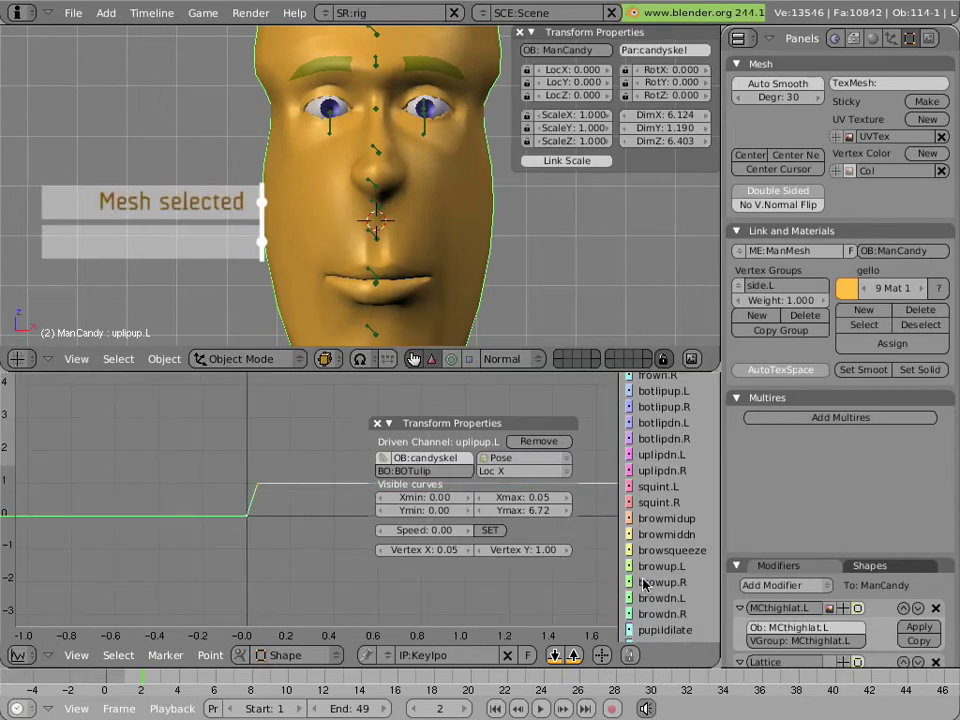
{"action": "scroll", "coordinate": [640, 470], "scroll_direction": "down", "scroll_amount": 11}
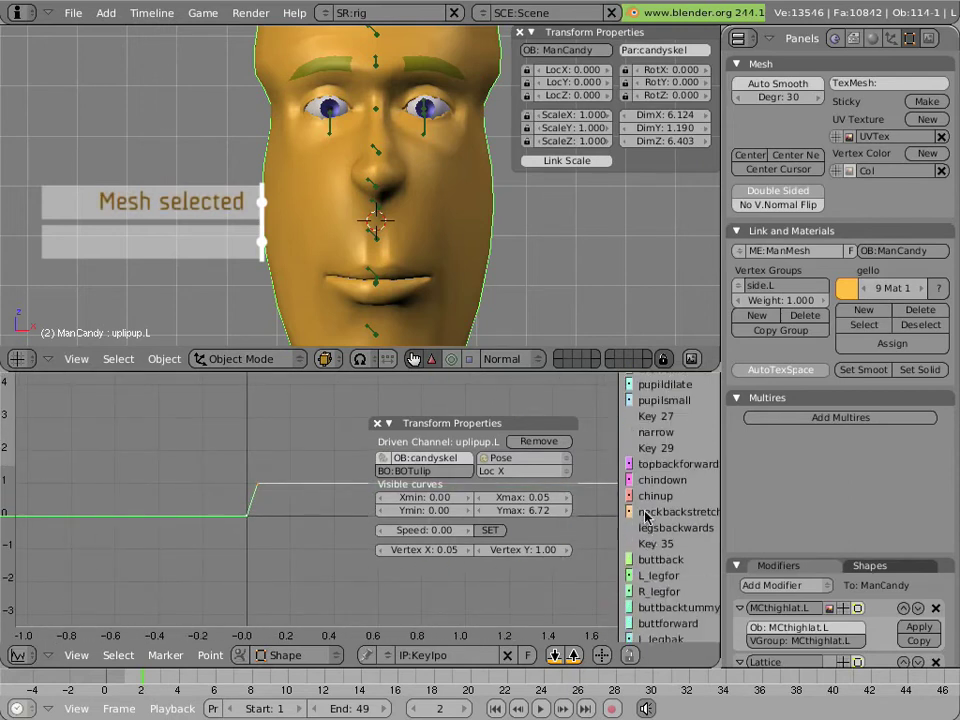
{"action": "scroll", "coordinate": [640, 570], "scroll_direction": "down", "scroll_amount": 15}
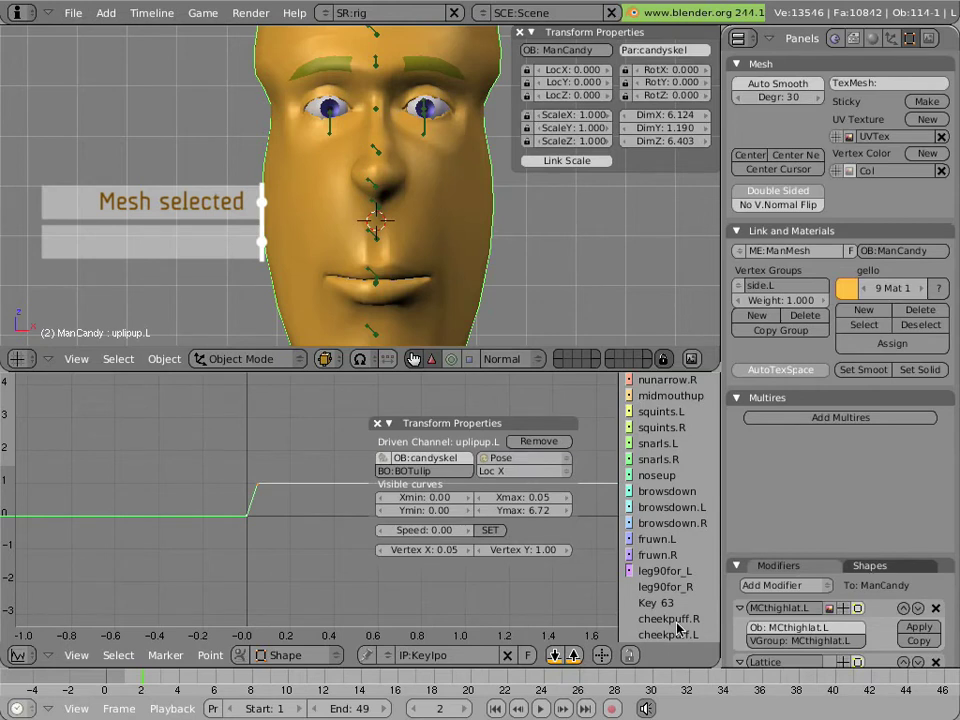
{"action": "left_click", "coordinate": [669, 620]}
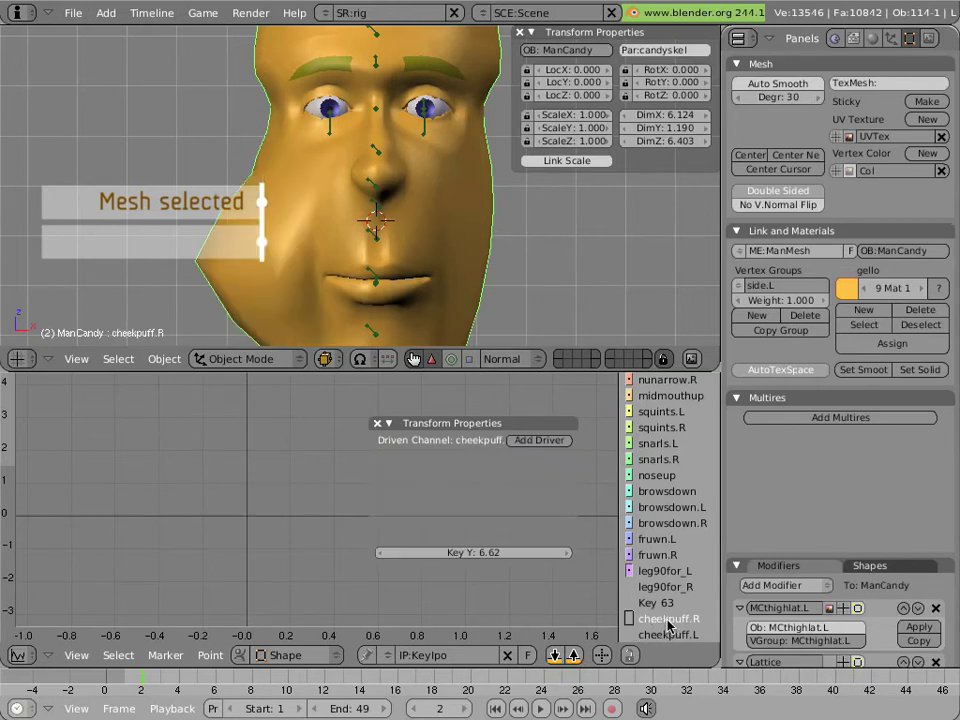
{"action": "left_click", "coordinate": [669, 634]}
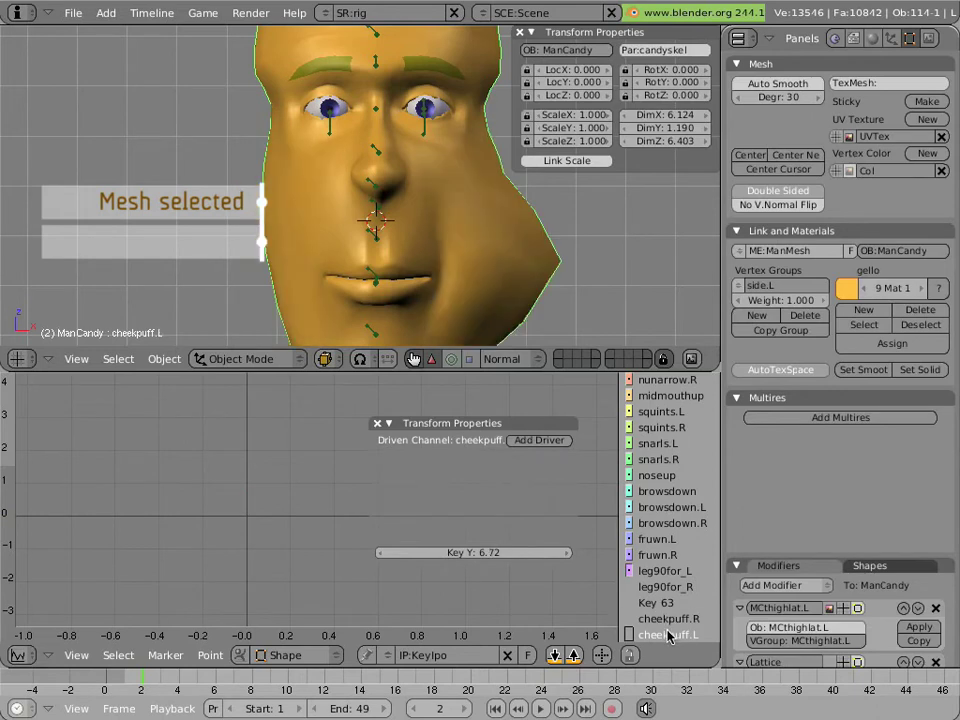
{"action": "left_click", "coordinate": [669, 620]}
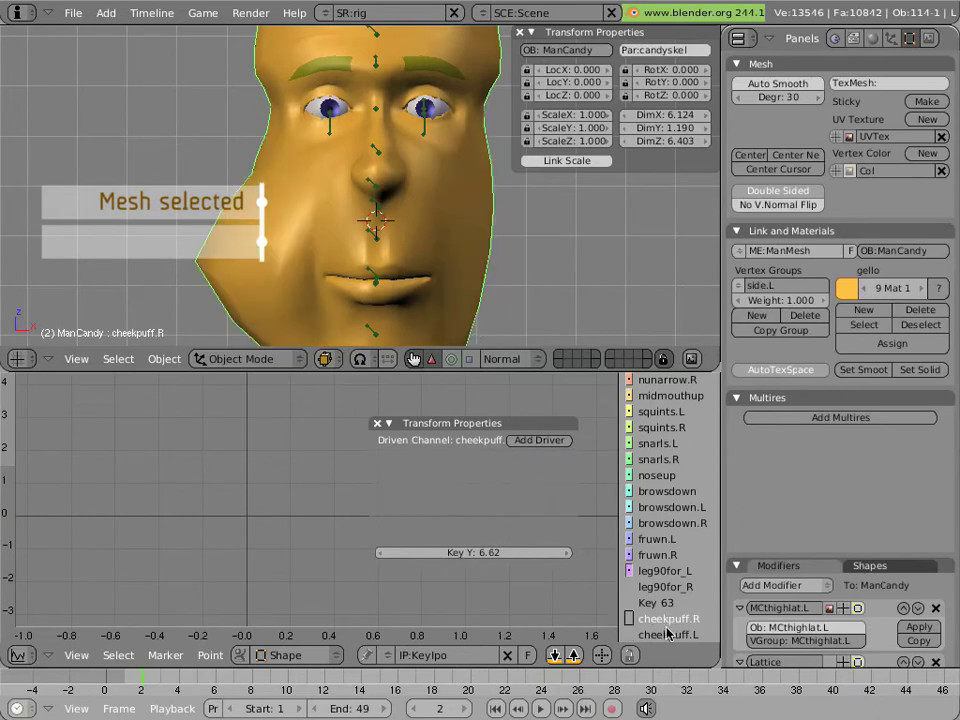
- Add a driver to the cheekpuff.R shape key channel
{"action": "left_click", "coordinate": [669, 634]}
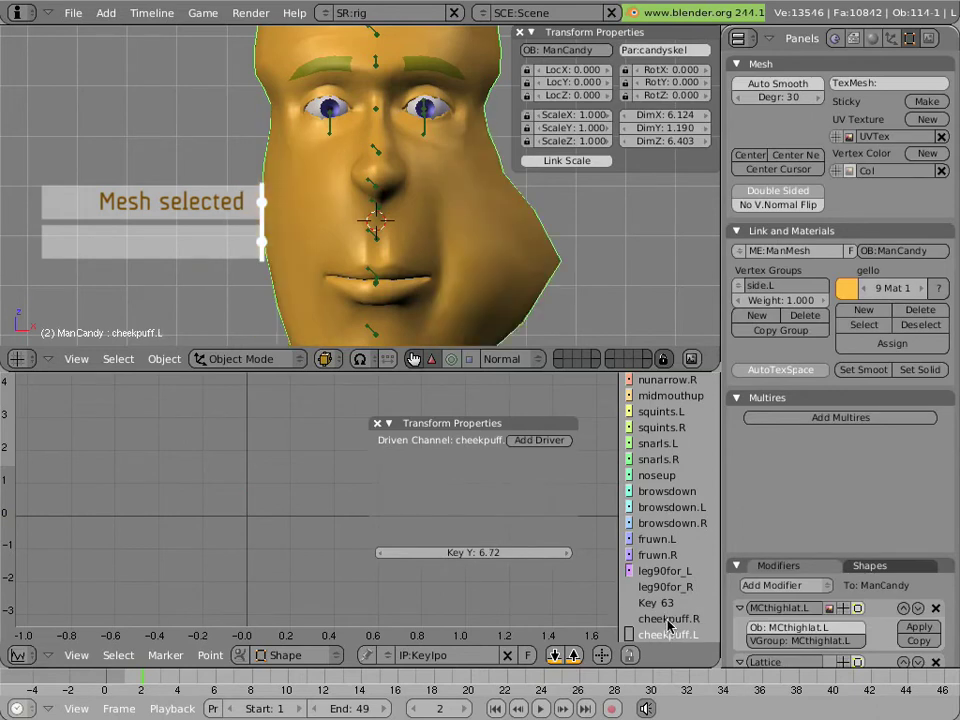
{"action": "left_click", "coordinate": [669, 622]}
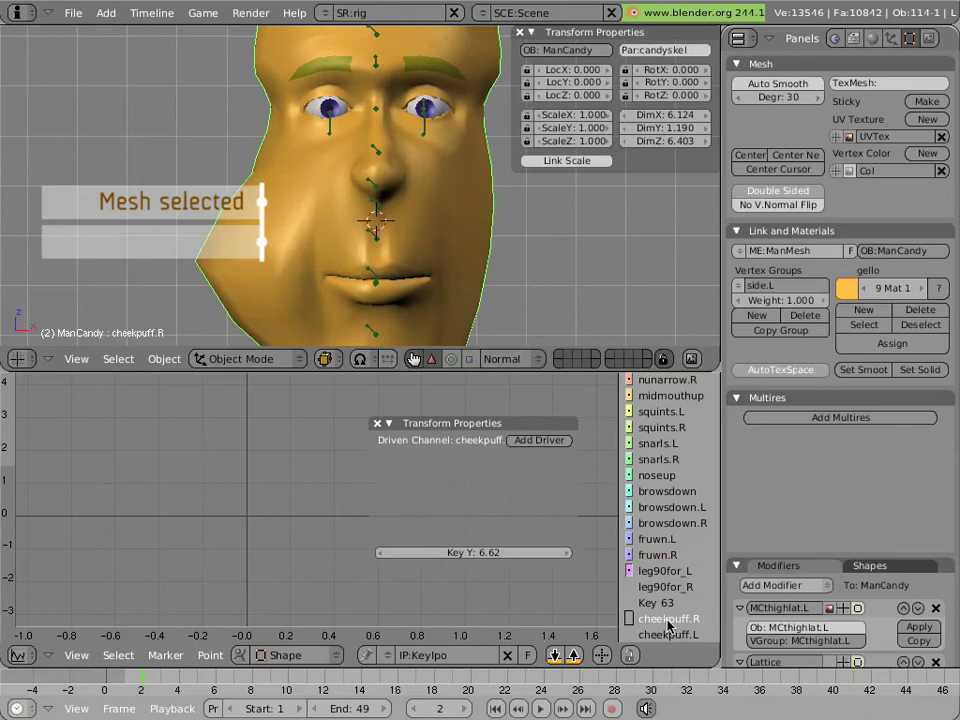
{"action": "left_click", "coordinate": [533, 442]}
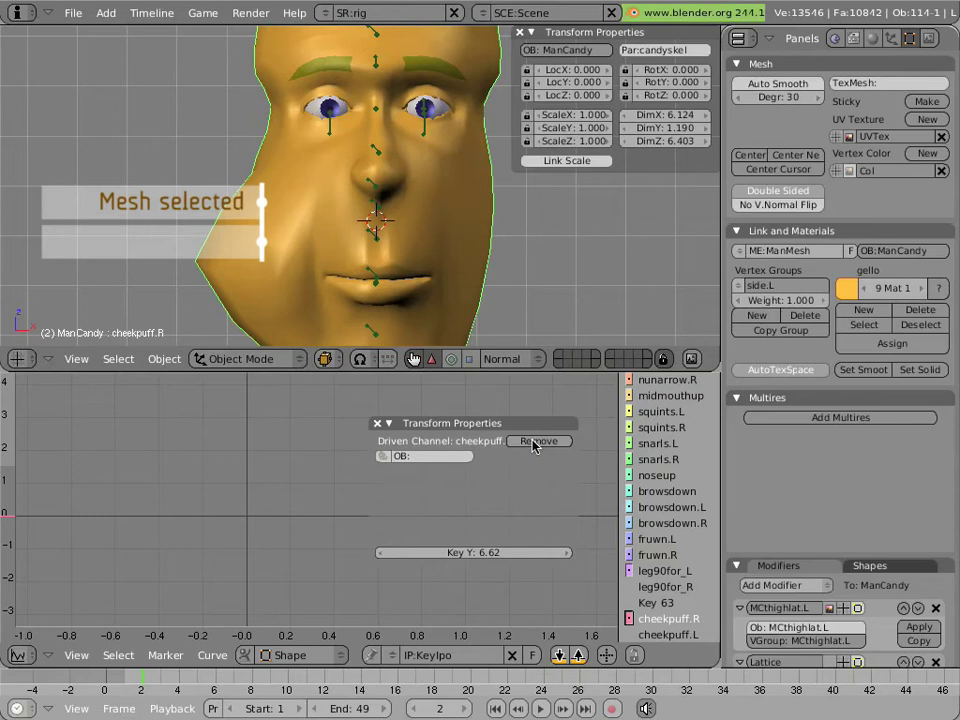
- Point the driver at object candyskel, type Pose, bone BOTcheekpuff
{"action": "left_click", "coordinate": [458, 456]}
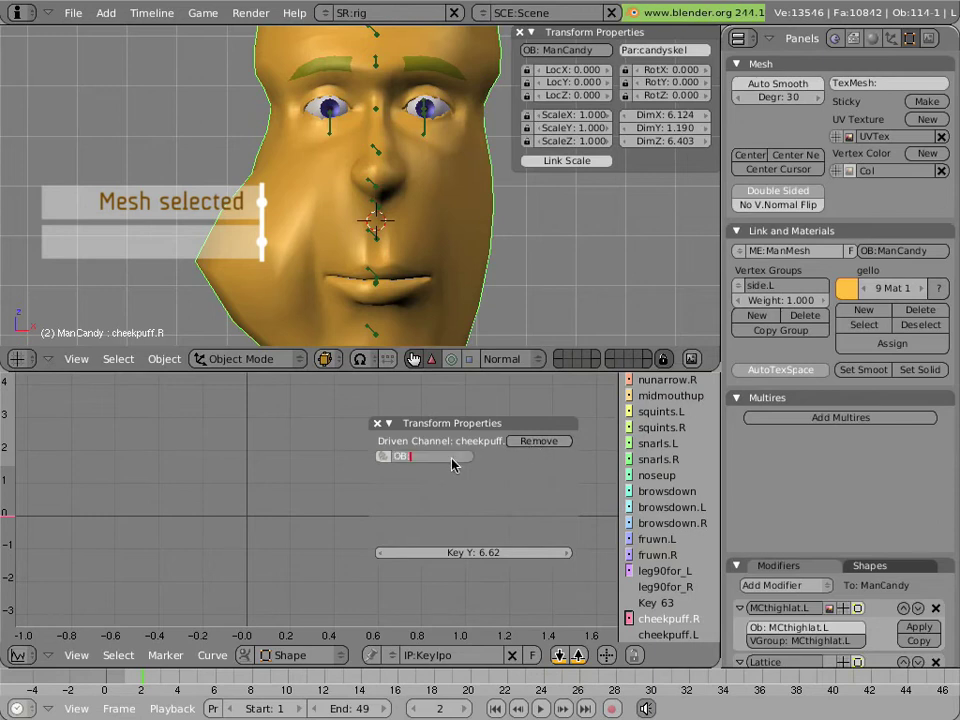
{"action": "type", "text": "candyskel"}
{"action": "key", "text": "Return"}
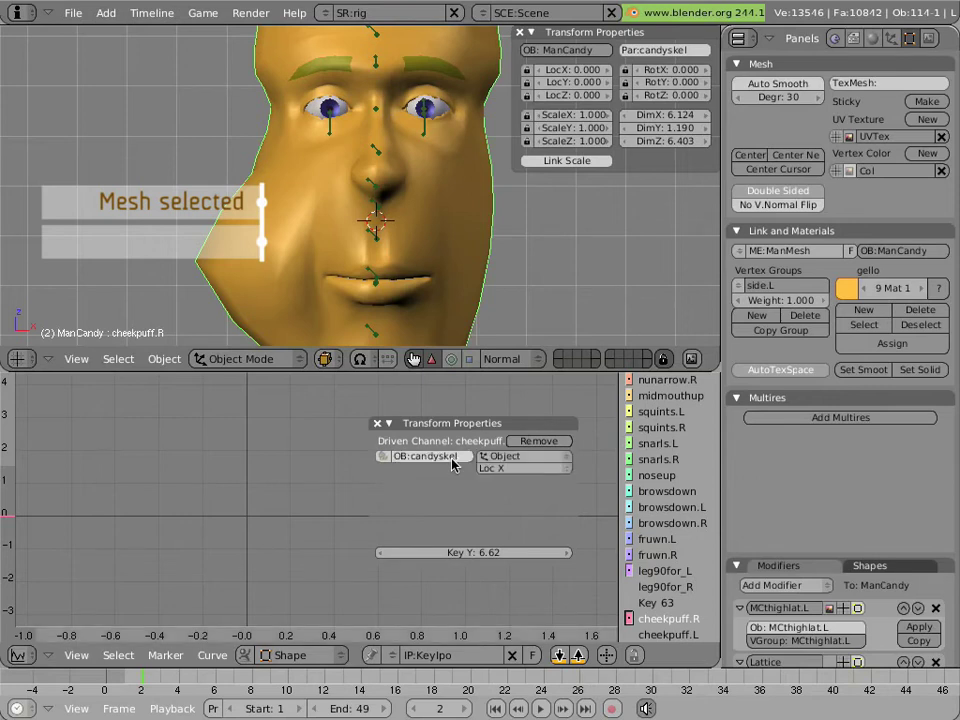
{"action": "left_click", "coordinate": [538, 458]}
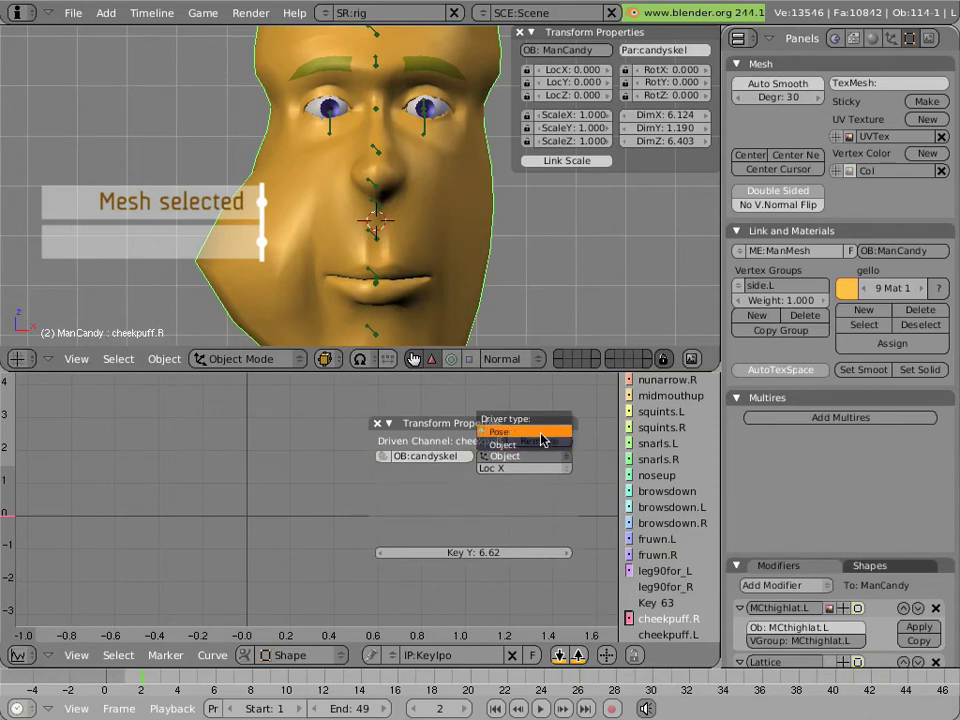
{"action": "left_click", "coordinate": [538, 433]}
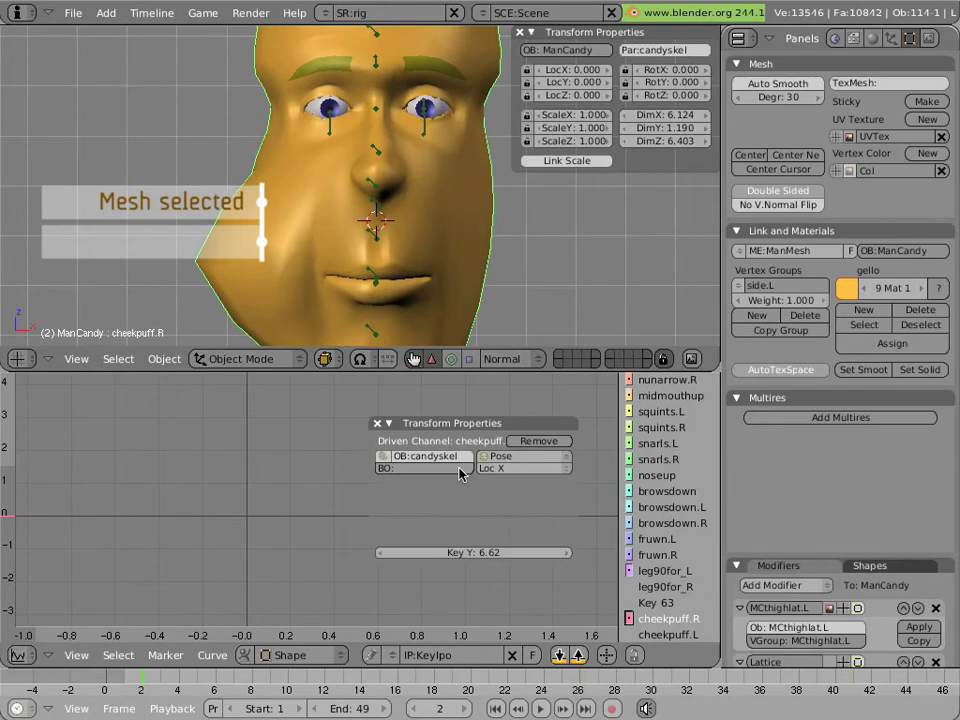
{"action": "key", "text": "ctrl+v"}
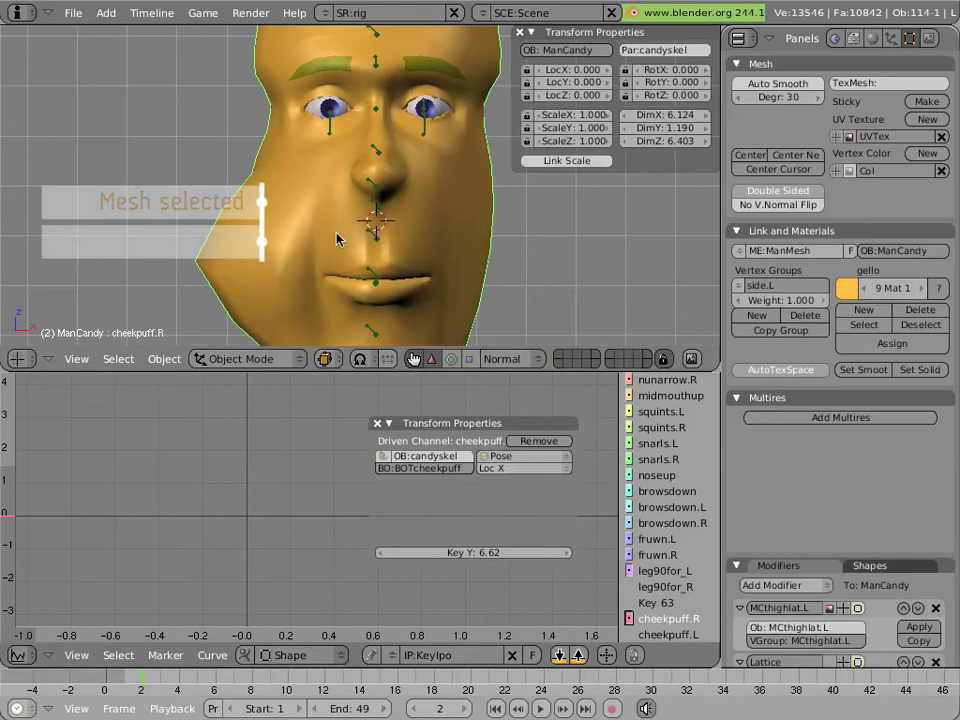
- Test-move the BOTcheekpuff bone, then switch the driver channel from Loc X to Loc Y
{"action": "scroll", "coordinate": [336, 238], "scroll_direction": "up", "scroll_amount": 3}
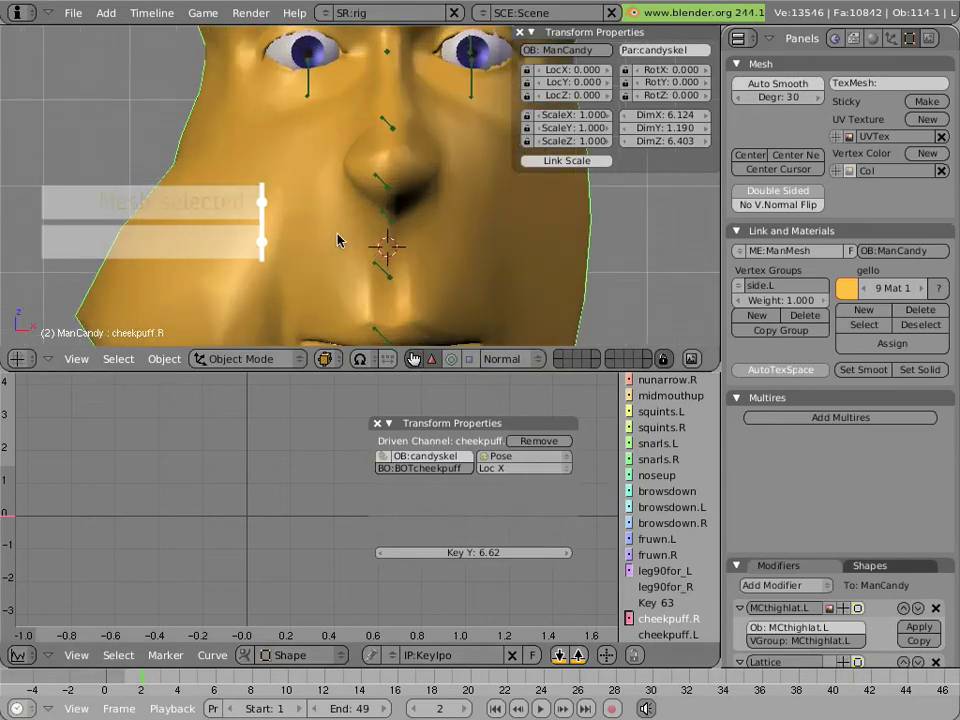
{"action": "right_click", "coordinate": [396, 188]}
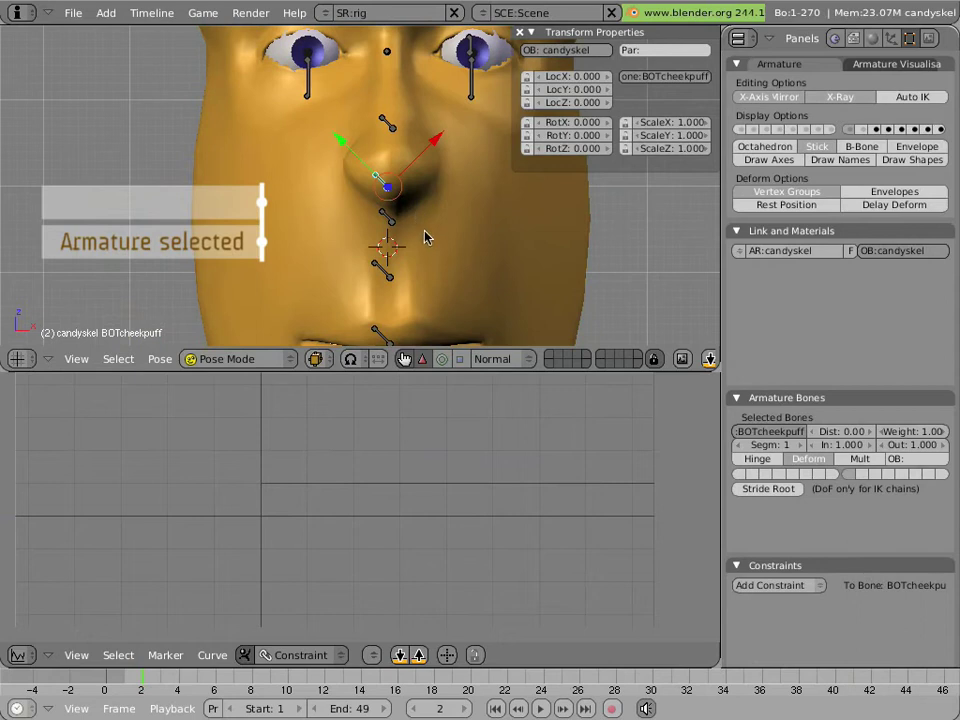
{"action": "key", "text": "g"}
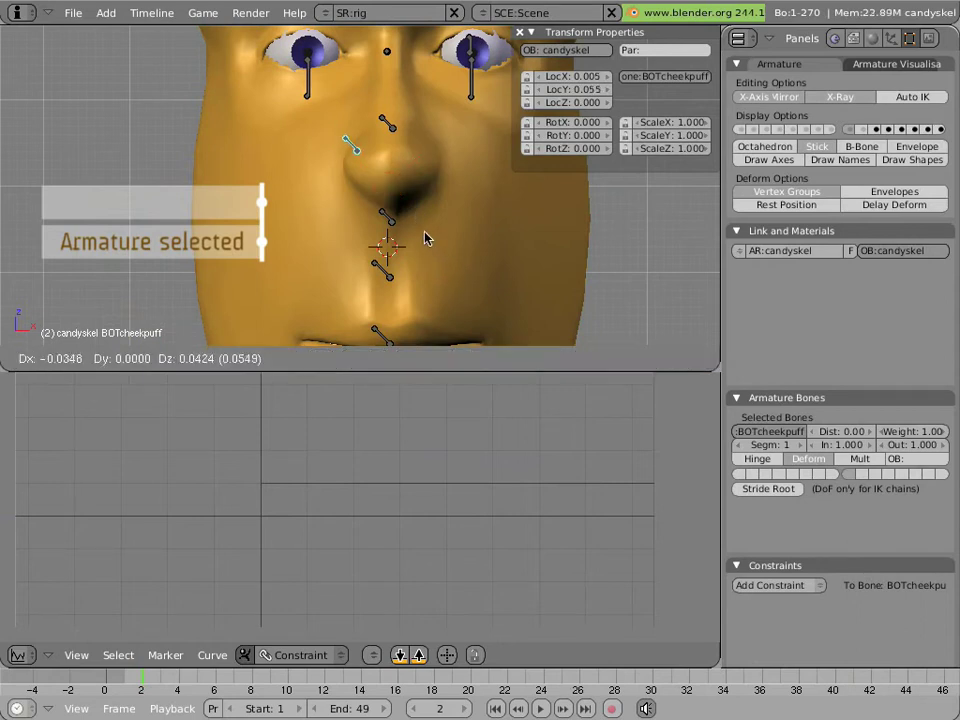
{"action": "key", "text": "Escape"}
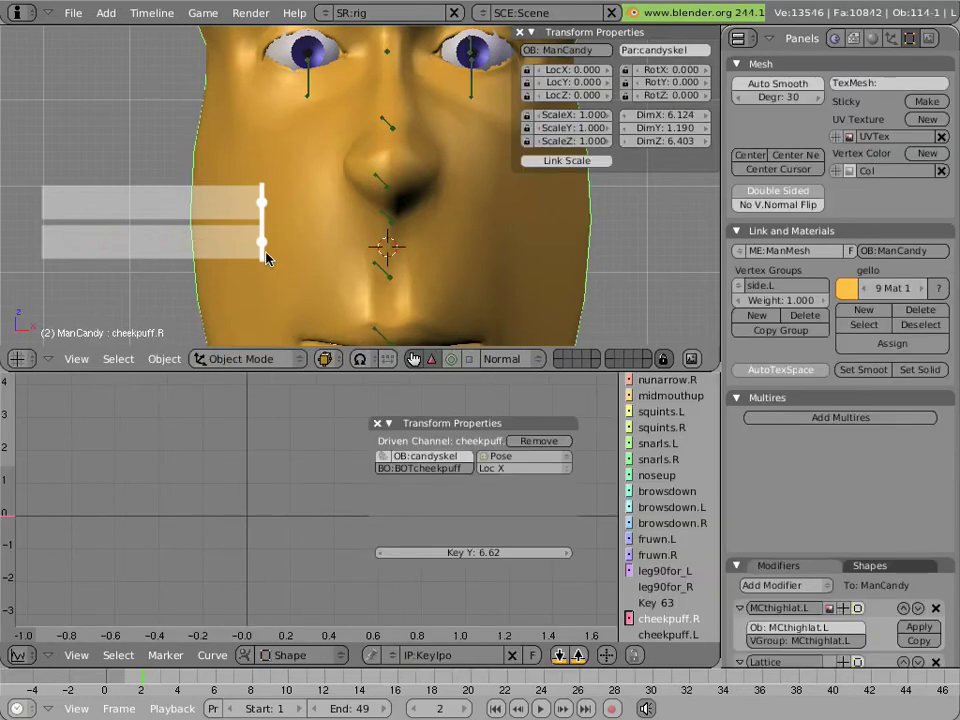
{"action": "left_click", "coordinate": [516, 468]}
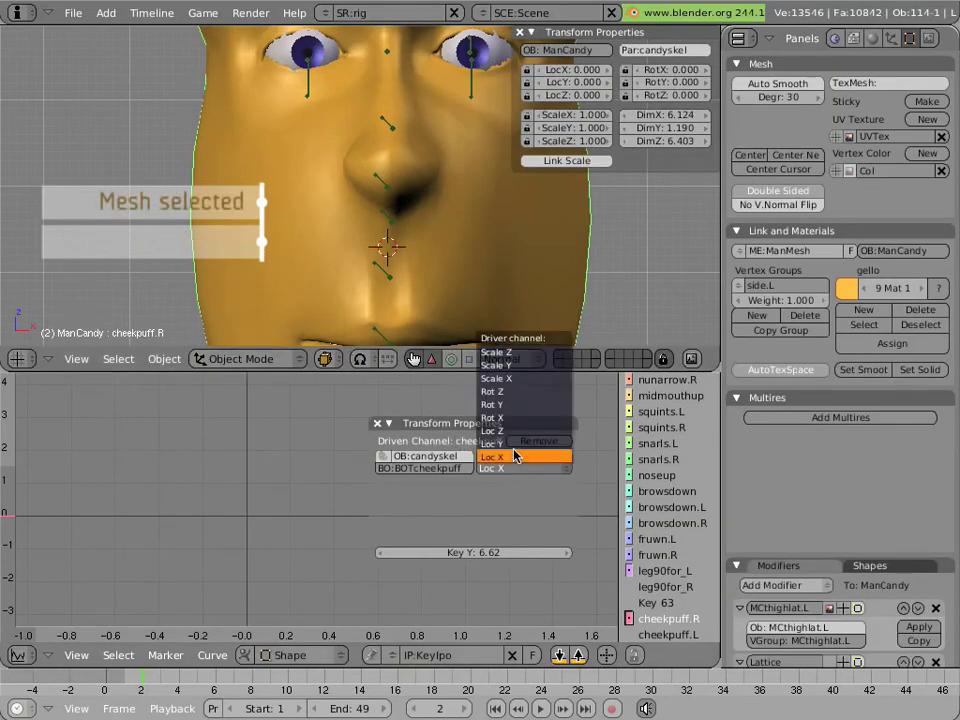
{"action": "left_click", "coordinate": [513, 444]}
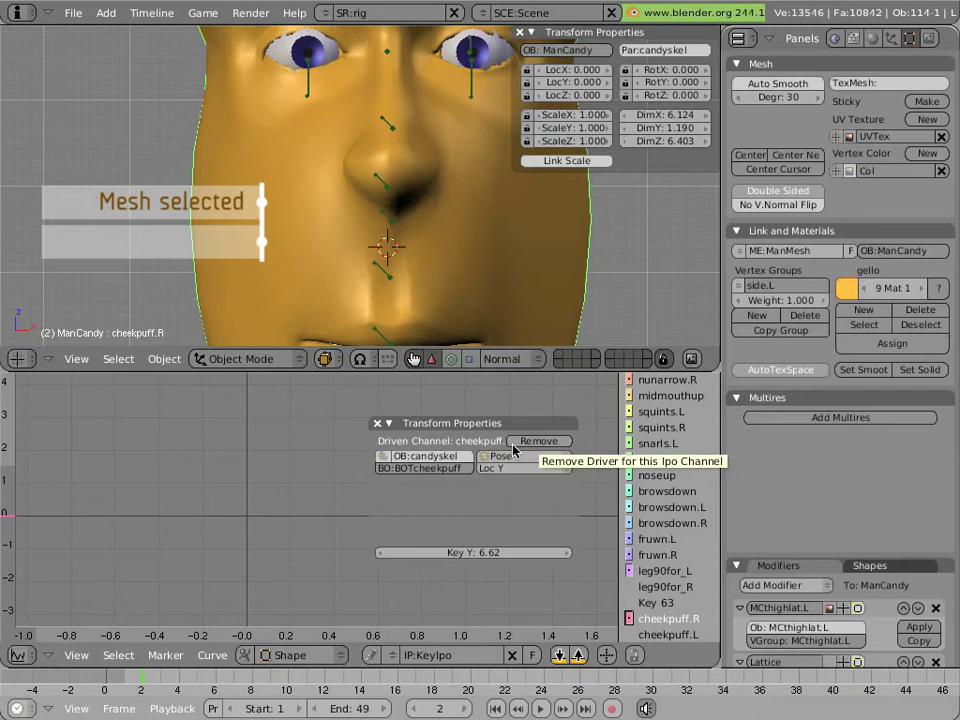
- Insert a default one-to-one mapping curve for the driver and fit it in view
{"action": "key", "text": "i"}
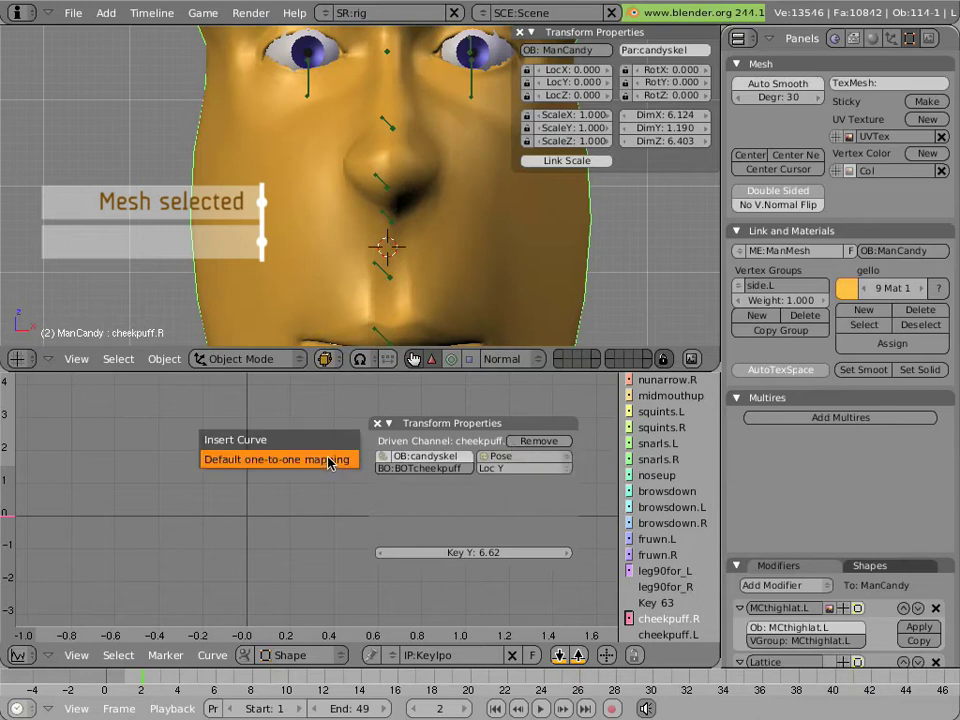
{"action": "left_click", "coordinate": [329, 460]}
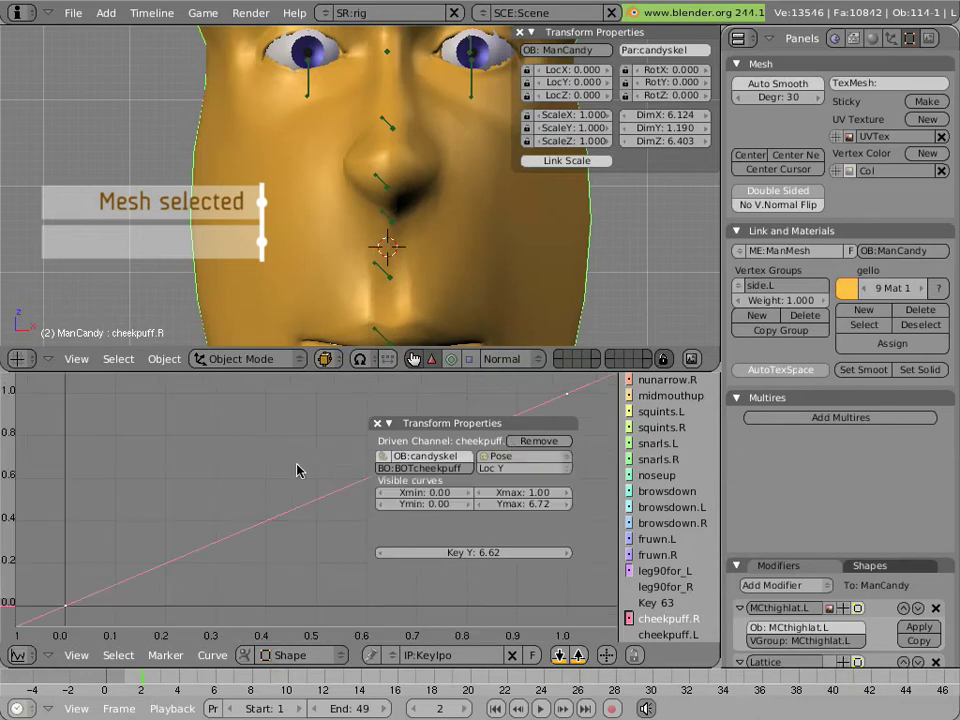
{"action": "key", "text": "Home"}
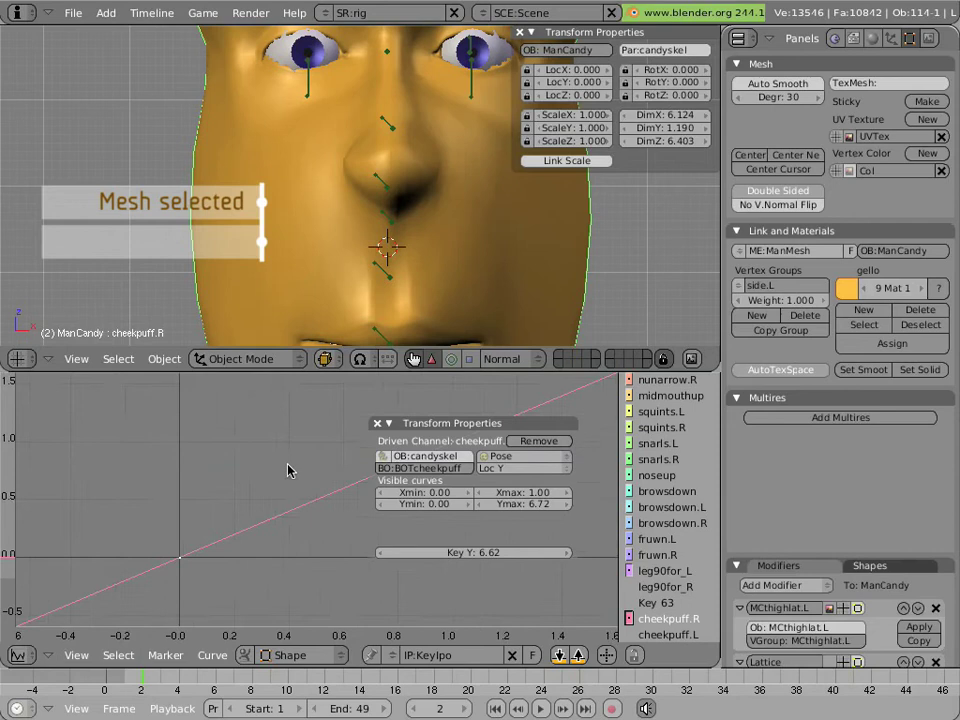
- Set the curve's Extend Mode to Constant and Interpolation Mode to Linear
{"action": "left_click", "coordinate": [211, 655]}
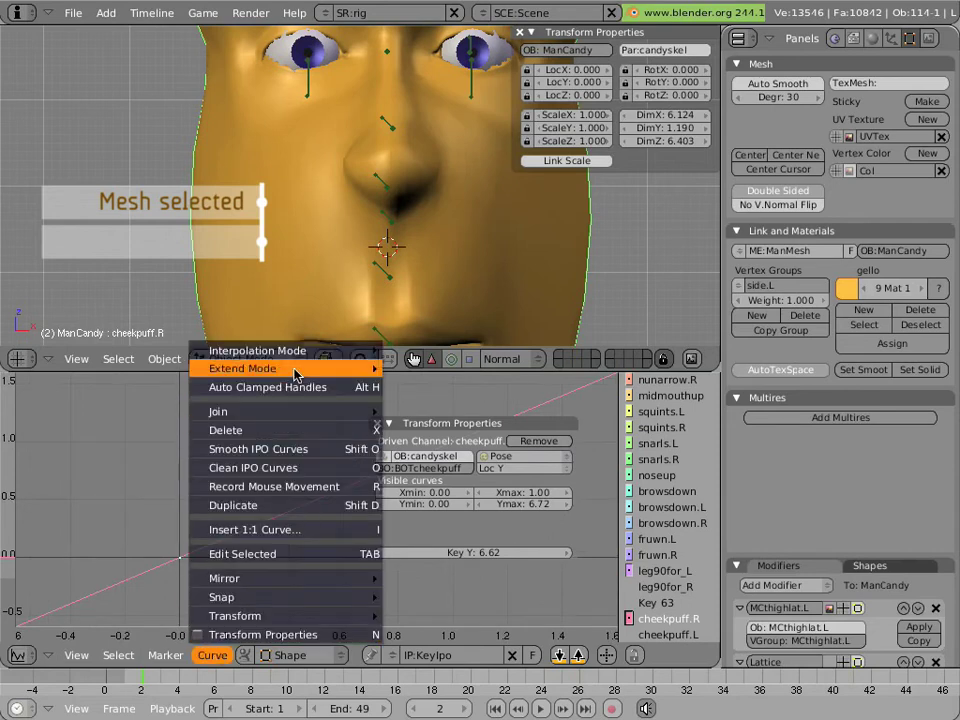
{"action": "mouse_move", "coordinate": [300, 368]}
{"action": "left_click", "coordinate": [416, 372]}
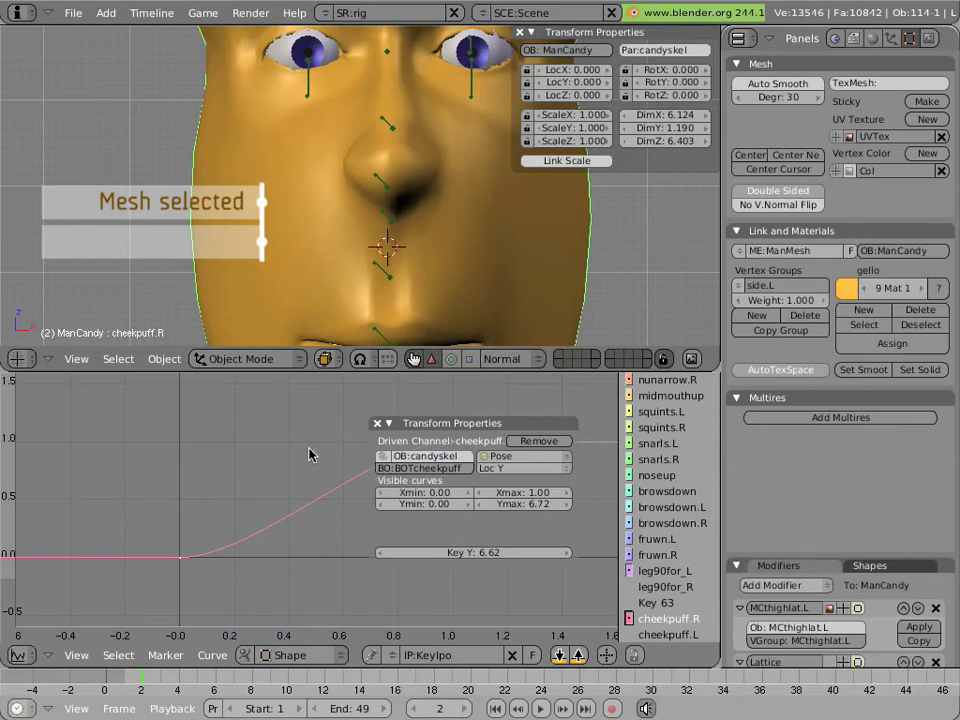
{"action": "left_click", "coordinate": [211, 655]}
{"action": "mouse_move", "coordinate": [250, 350]}
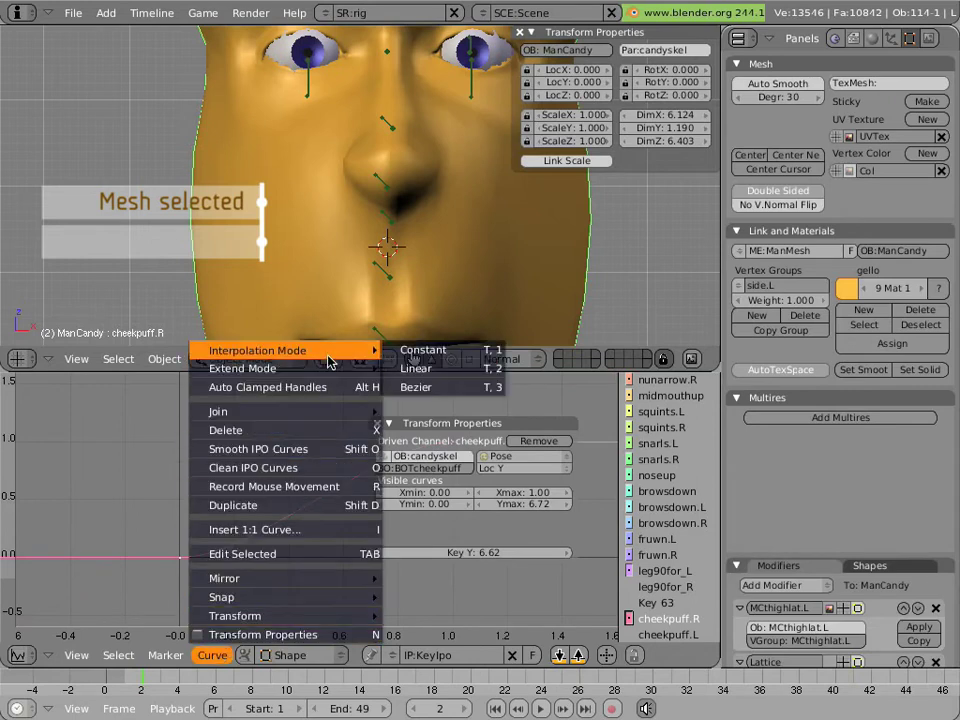
{"action": "left_click", "coordinate": [448, 368]}
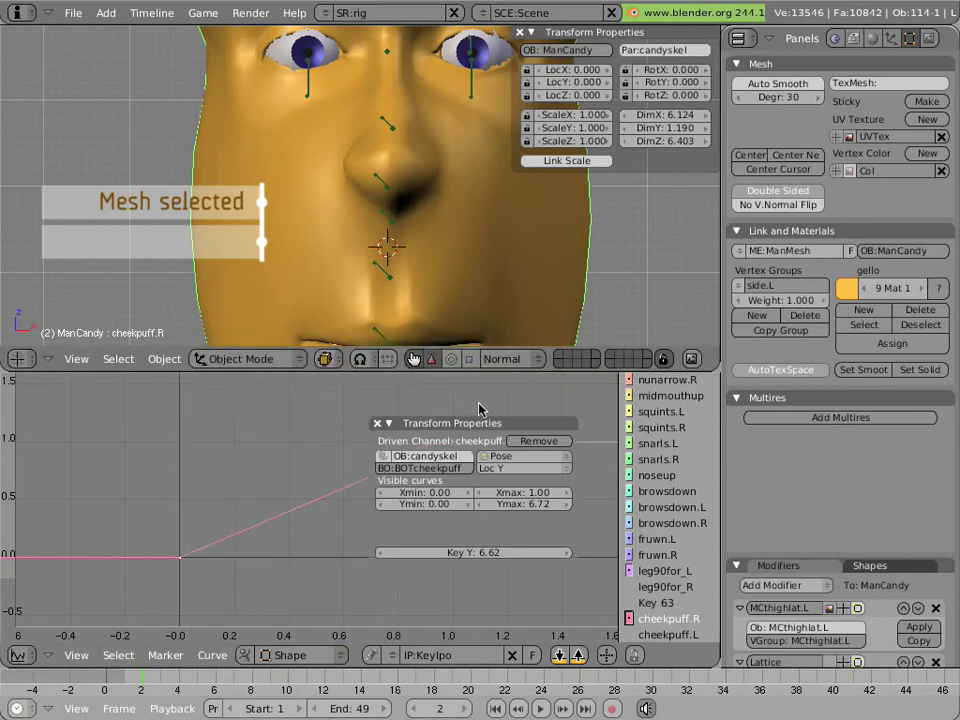
- Test the cheek puff by sliding BOTcheekpuff along Y, reset it and reselect the mesh
{"action": "left_click_drag", "start_coordinate": [488, 424], "coordinate": [331, 454]}
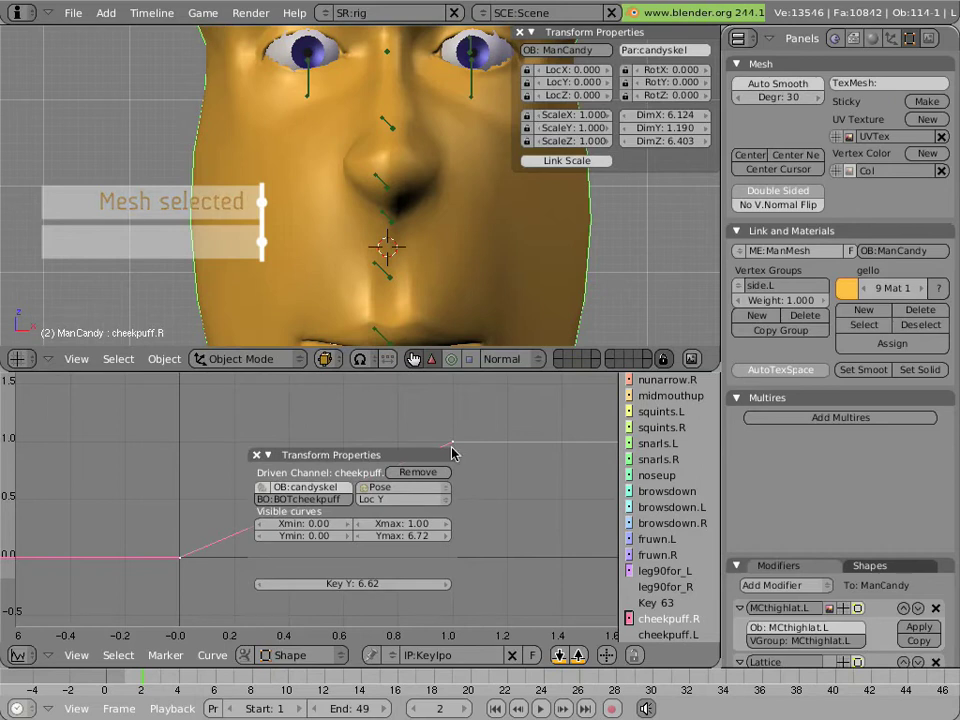
{"action": "right_click", "coordinate": [383, 183]}
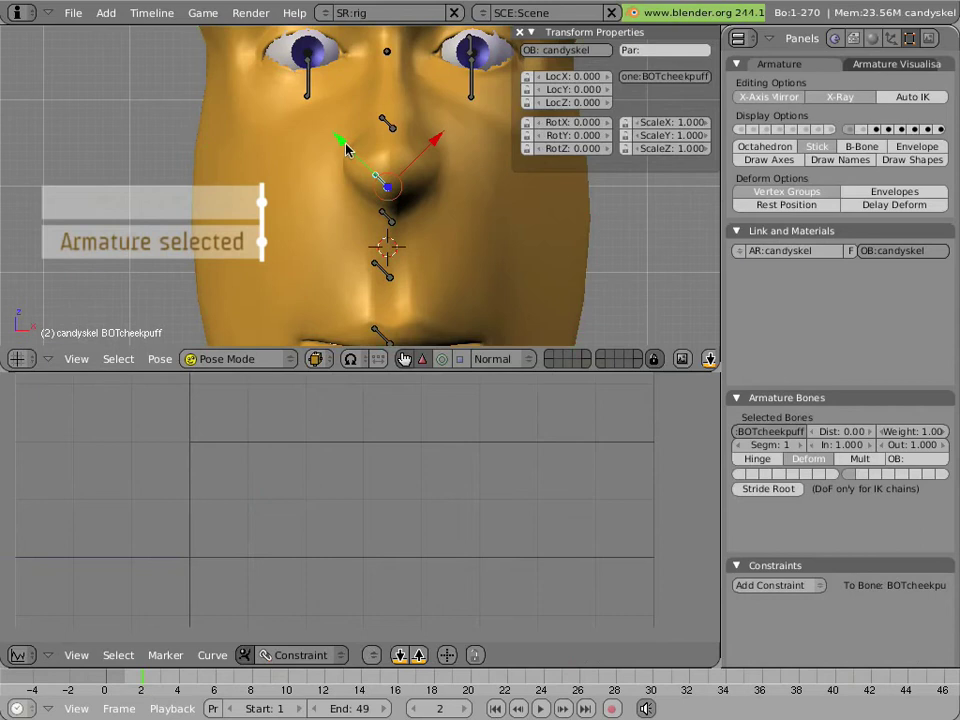
{"action": "left_click_drag", "start_coordinate": [350, 153], "coordinate": [230, 192]}
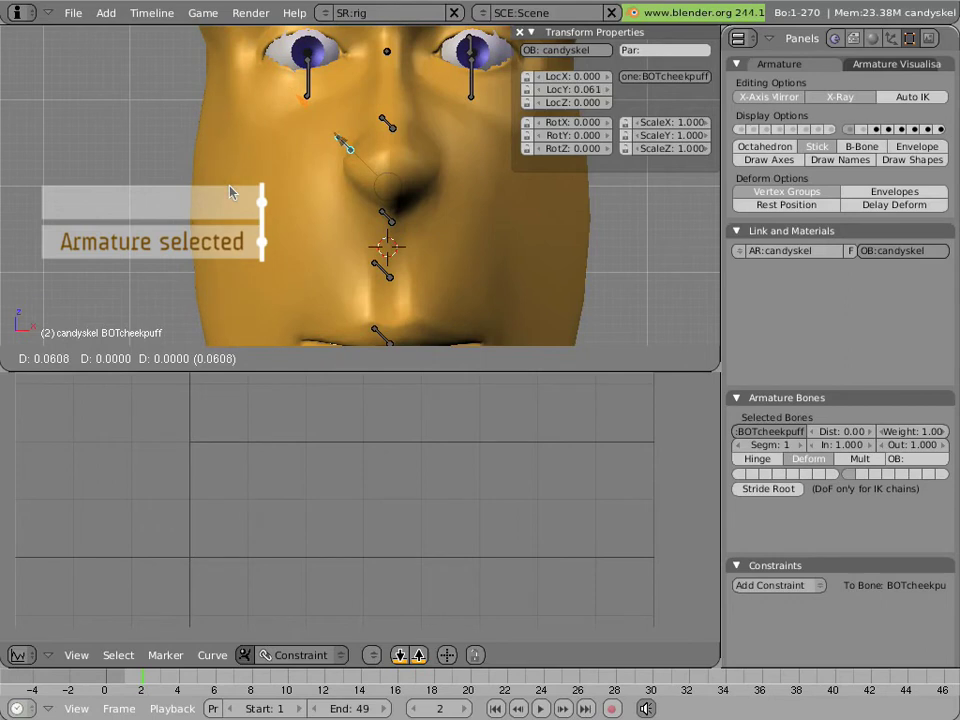
{"action": "left_click_drag", "start_coordinate": [230, 192], "coordinate": [230, 192]}
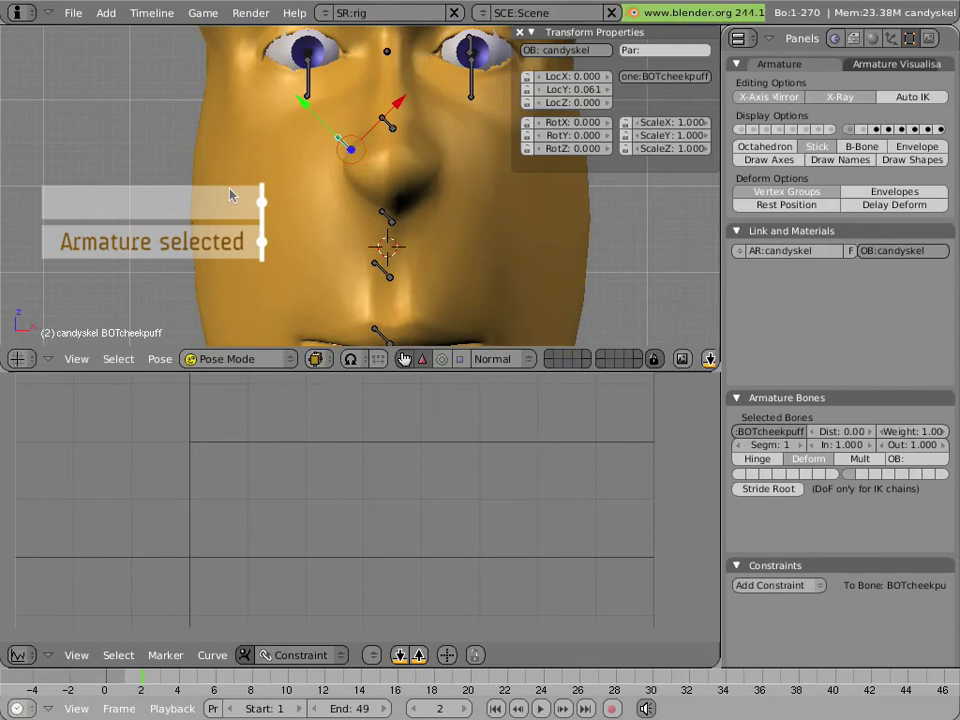
{"action": "key", "text": "alt+g"}
{"action": "right_click", "coordinate": [230, 197]}
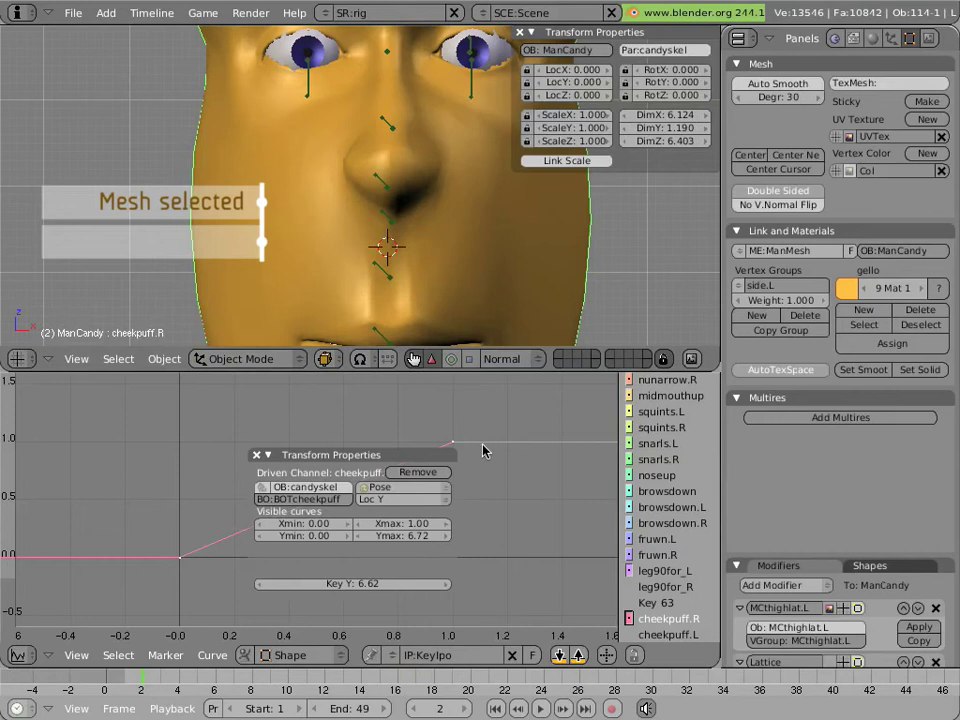
- Set the driver curve's Xmax to 0.06 and test the bone again
{"action": "left_click", "coordinate": [423, 526]}
{"action": "key", "text": "BackSpace"}
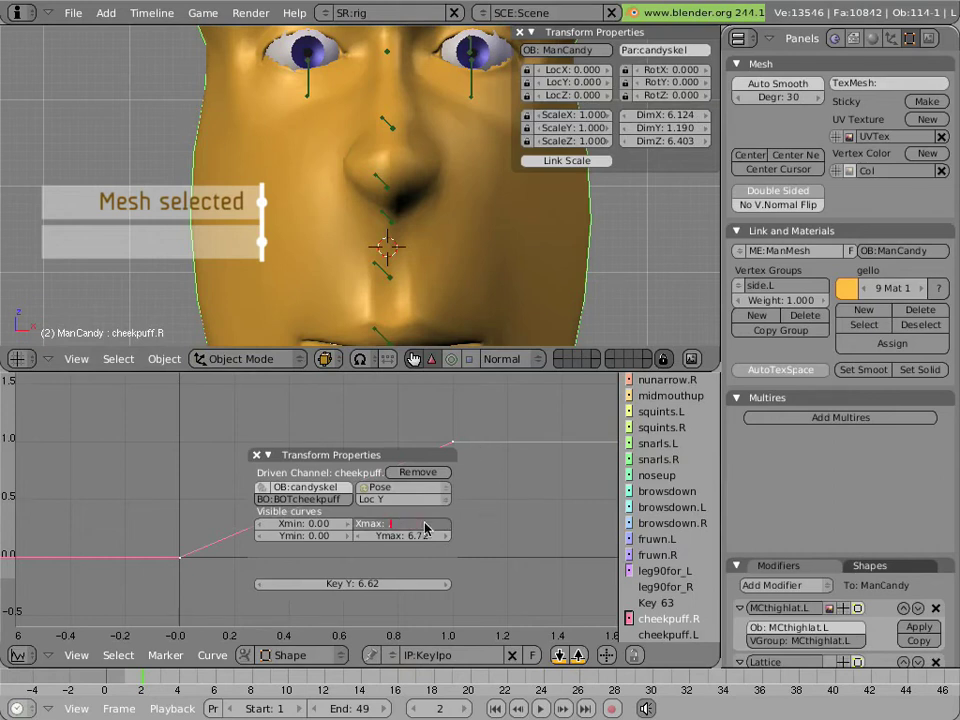
{"action": "key", "text": "Return"}
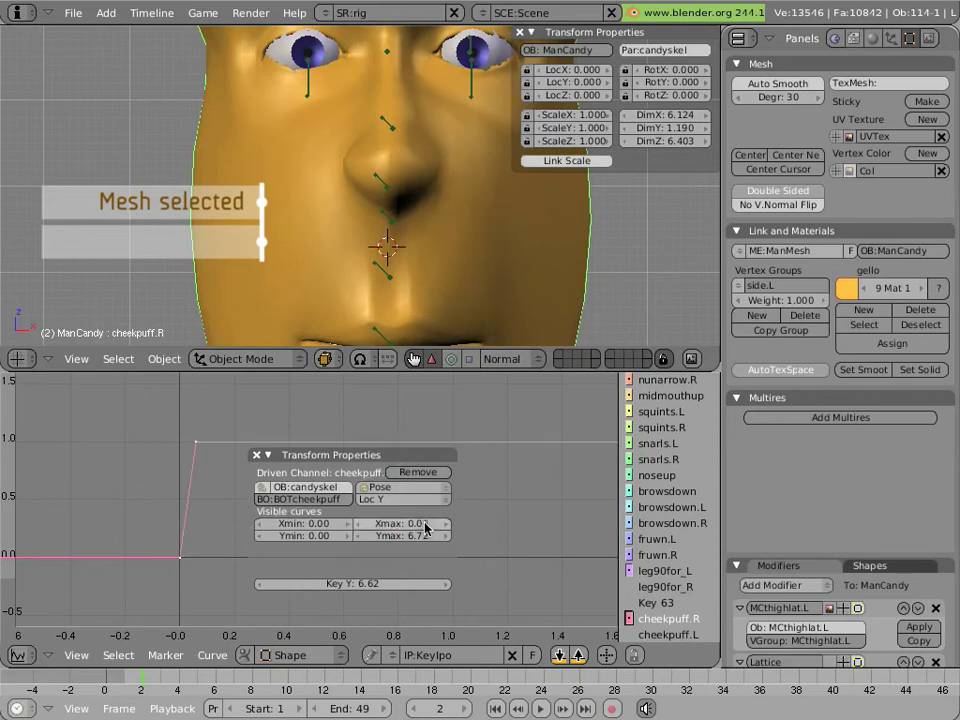
{"action": "right_click", "coordinate": [389, 188]}
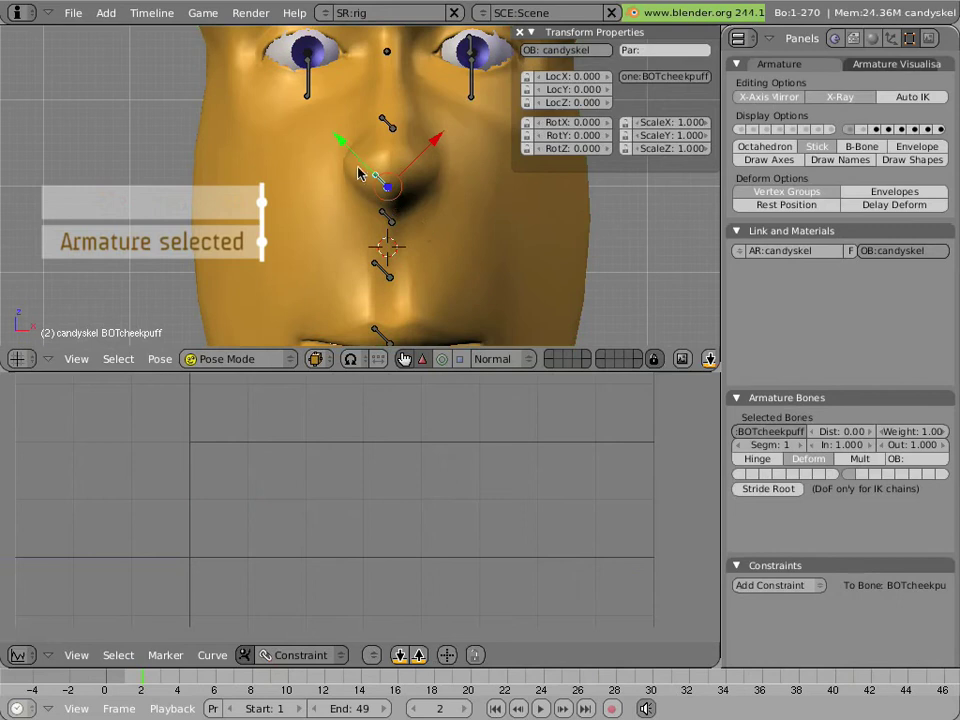
{"action": "left_click_drag", "start_coordinate": [349, 148], "coordinate": [306, 178]}
- Reselect the ManCandy mesh and set the driver curve's Xmax to 0.1
{"action": "right_click", "coordinate": [306, 178]}
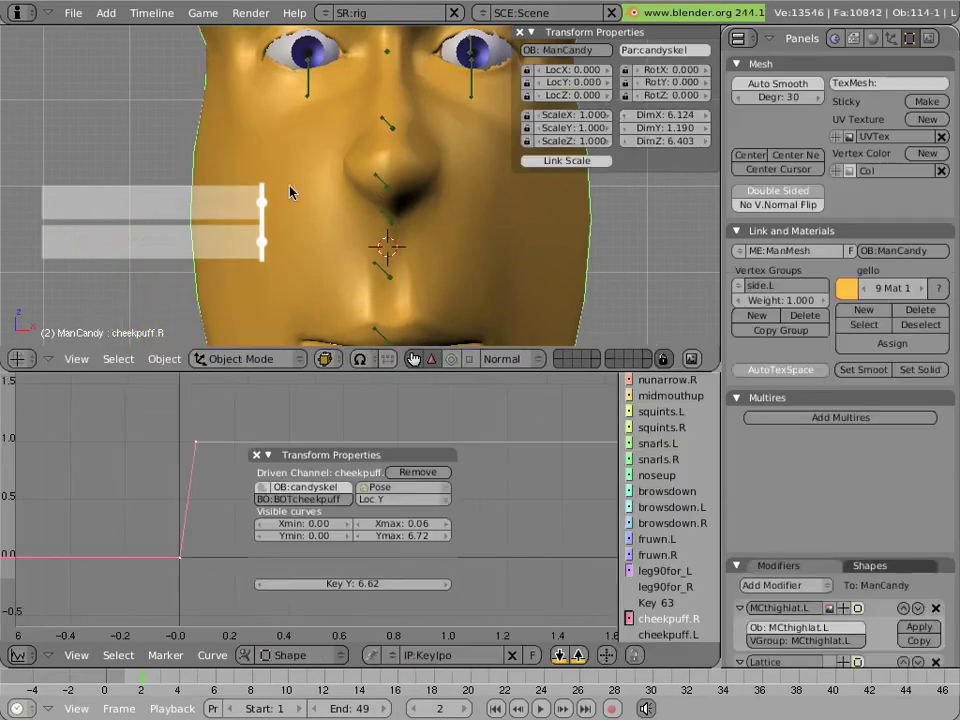
{"action": "left_click", "coordinate": [432, 525]}
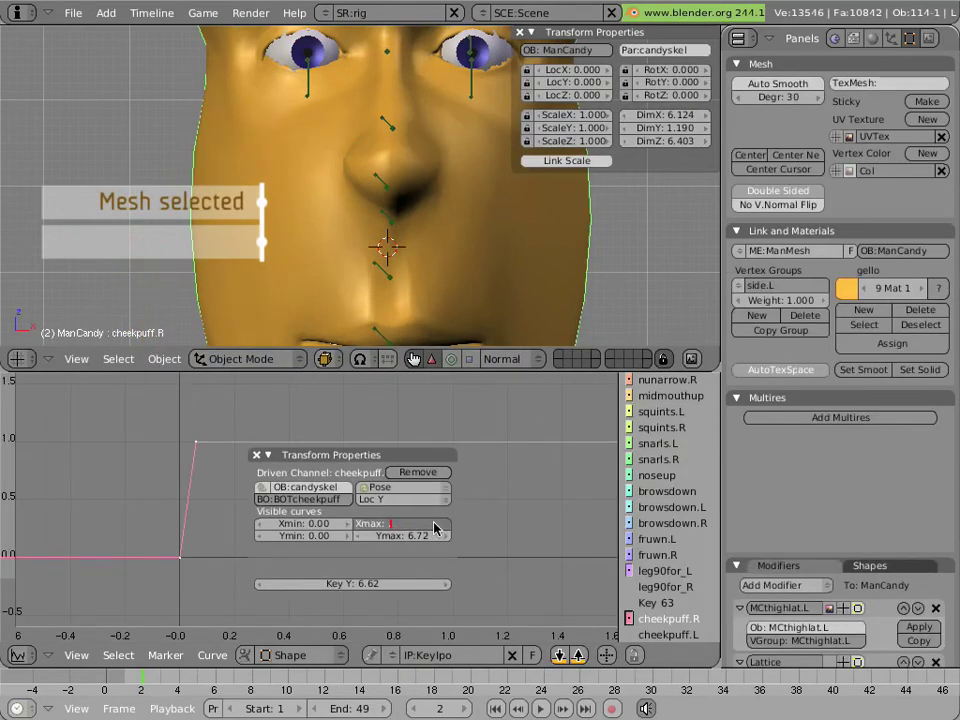
{"action": "type", "text": "0.1"}
{"action": "key", "text": "Return"}
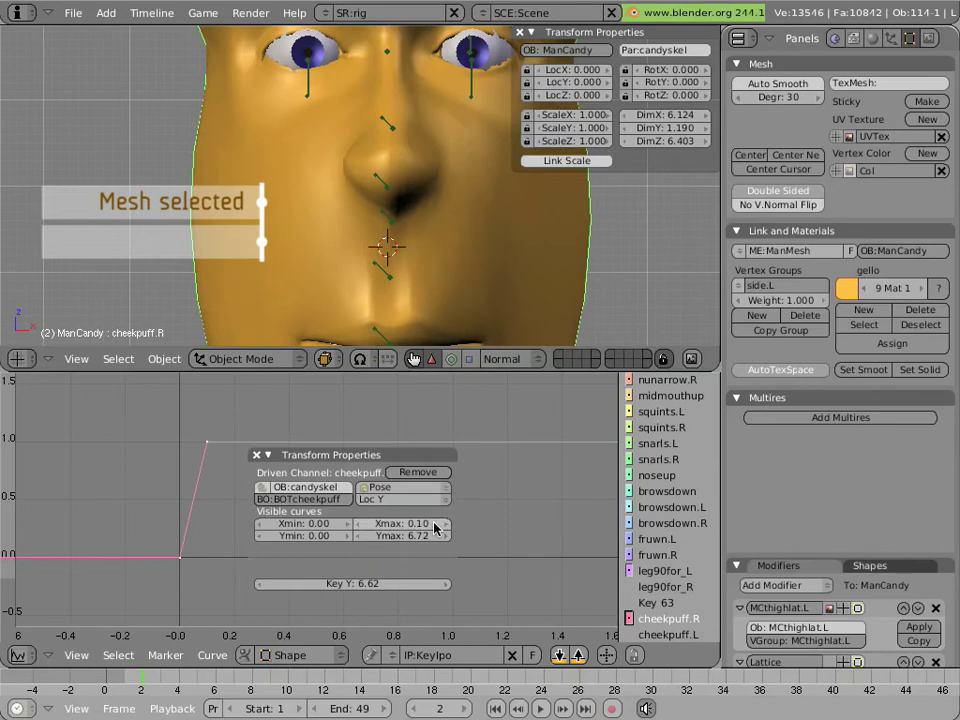
- Test-move the BOTcheekpuff bone and cancel it back to rest
{"action": "right_click", "coordinate": [380, 172]}
{"action": "key", "text": "g"}
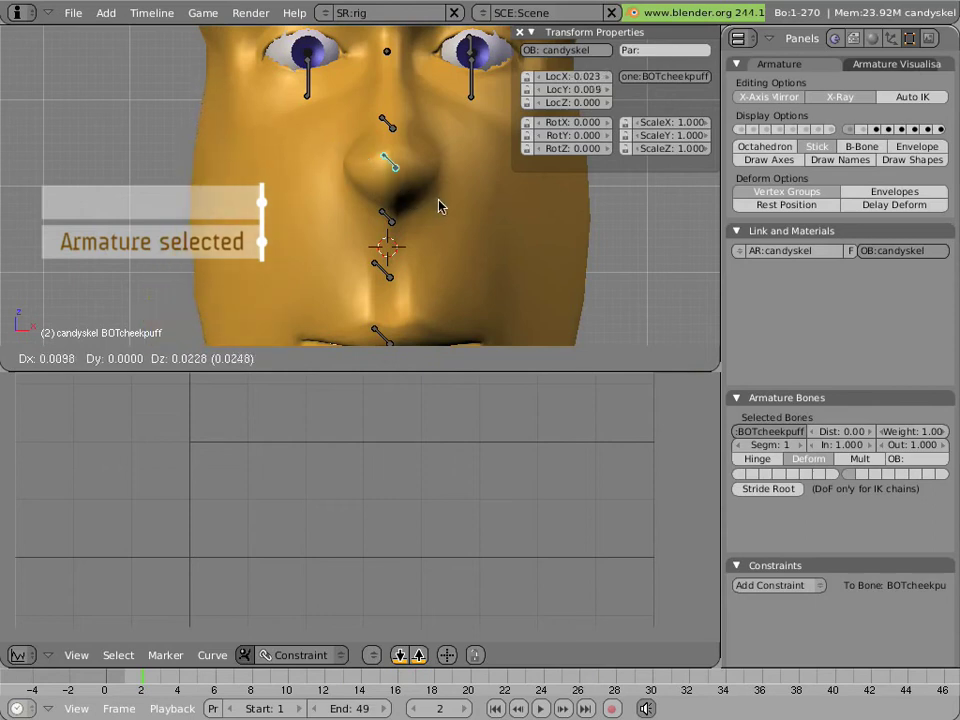
{"action": "right_click", "coordinate": [420, 197]}
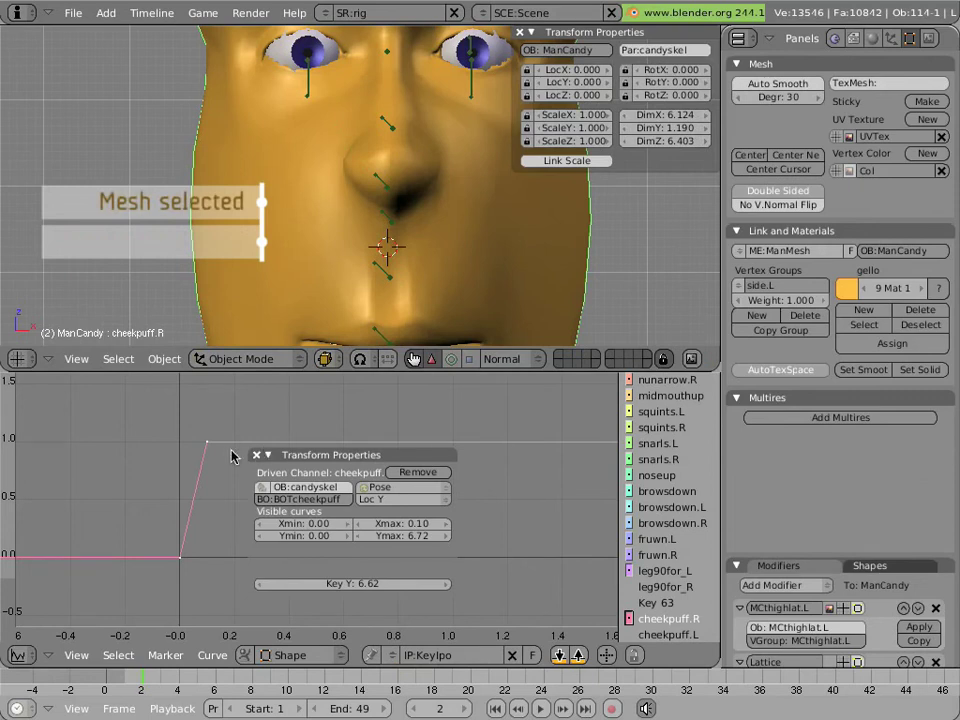
- Copy the cheekpuff.R driver curve to cheekpuff.L and switch its channel to BOTcheekpuff's Loc X
{"action": "left_click", "coordinate": [558, 656]}
{"action": "left_click", "coordinate": [668, 636]}
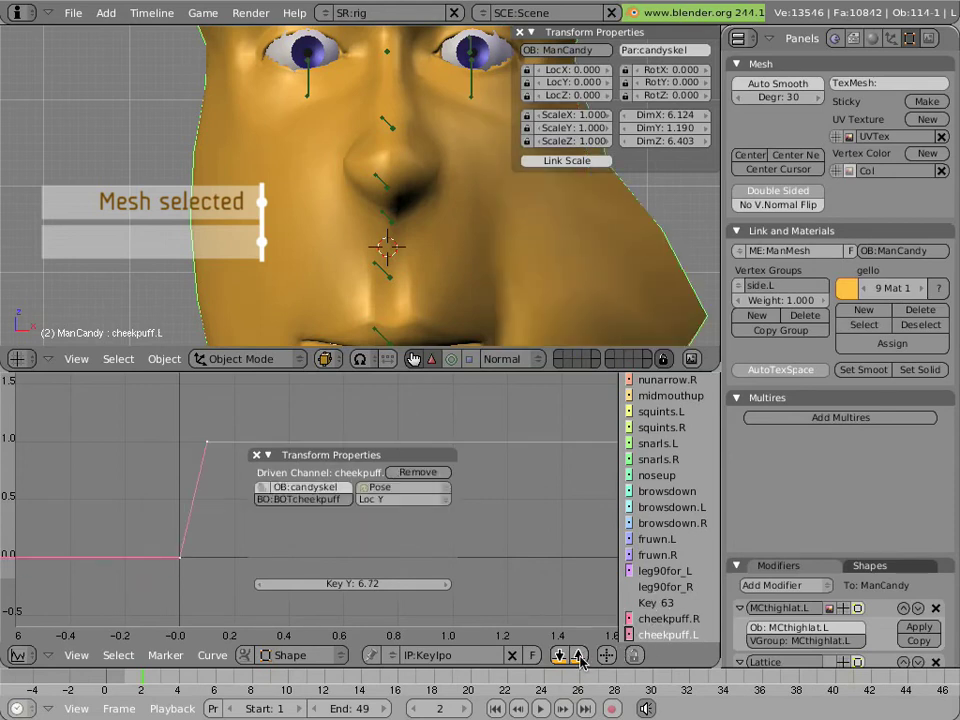
{"action": "left_click", "coordinate": [388, 500]}
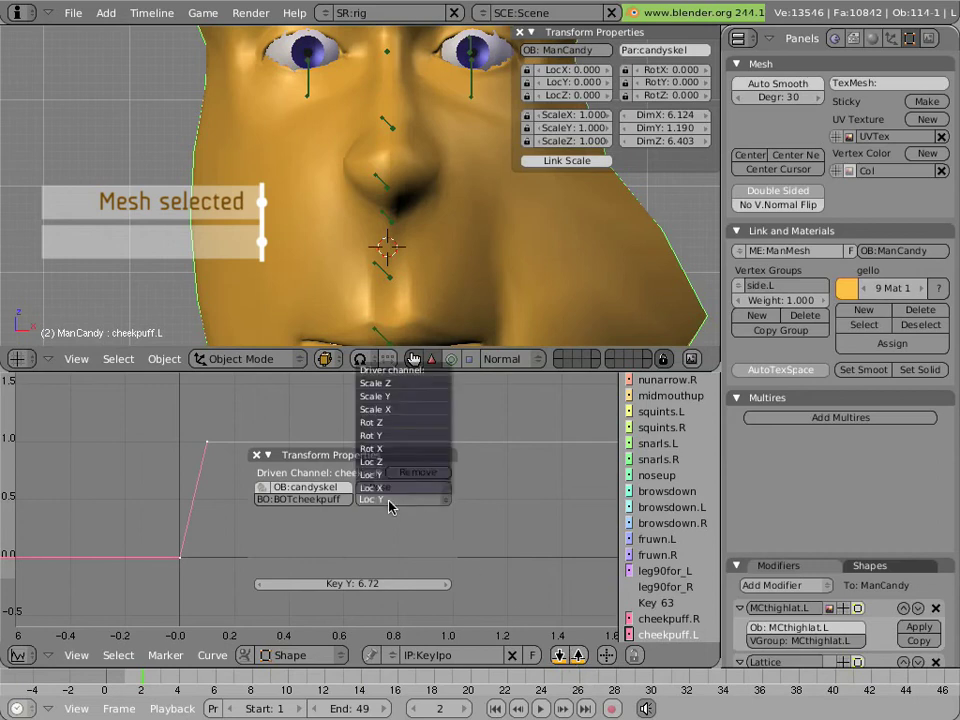
{"action": "left_click", "coordinate": [391, 488]}
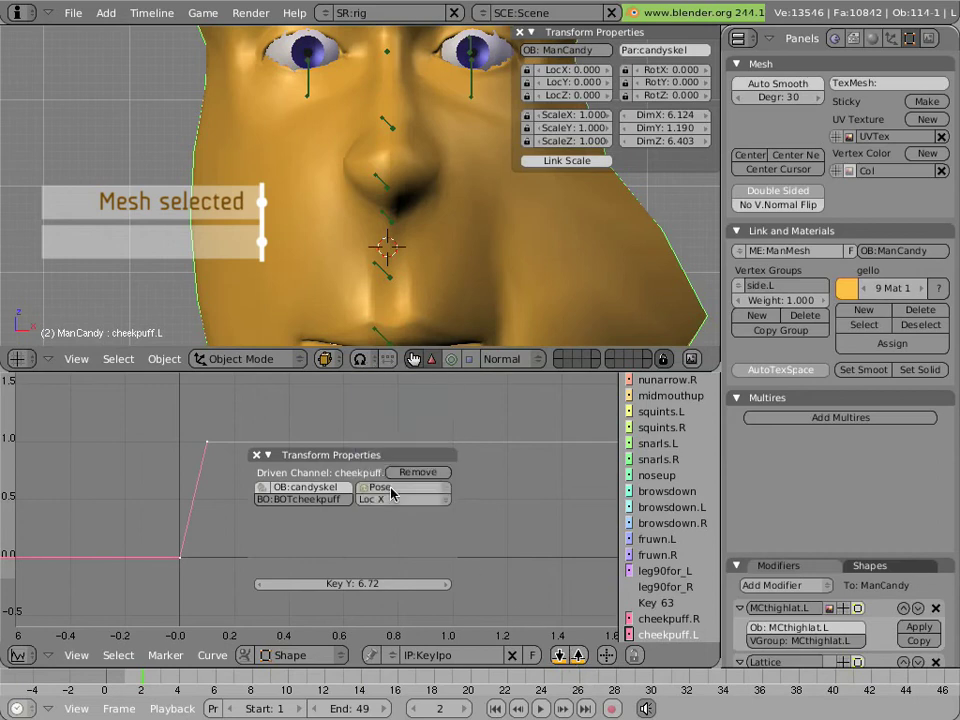
{"action": "right_click", "coordinate": [390, 188]}
{"action": "key", "text": "g"}
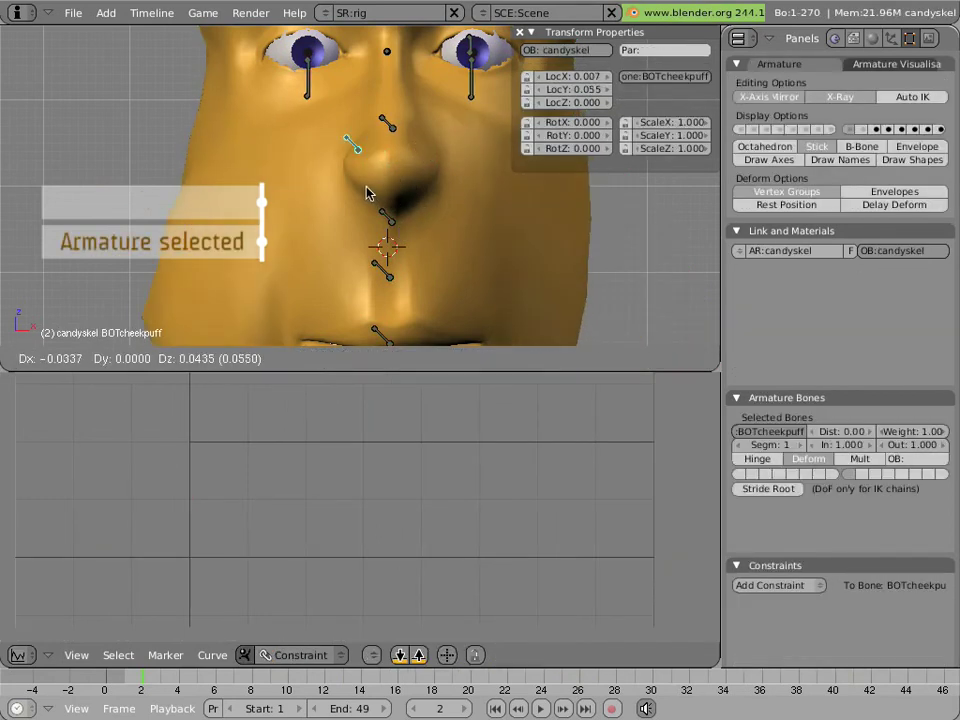
{"action": "key", "text": "Escape"}
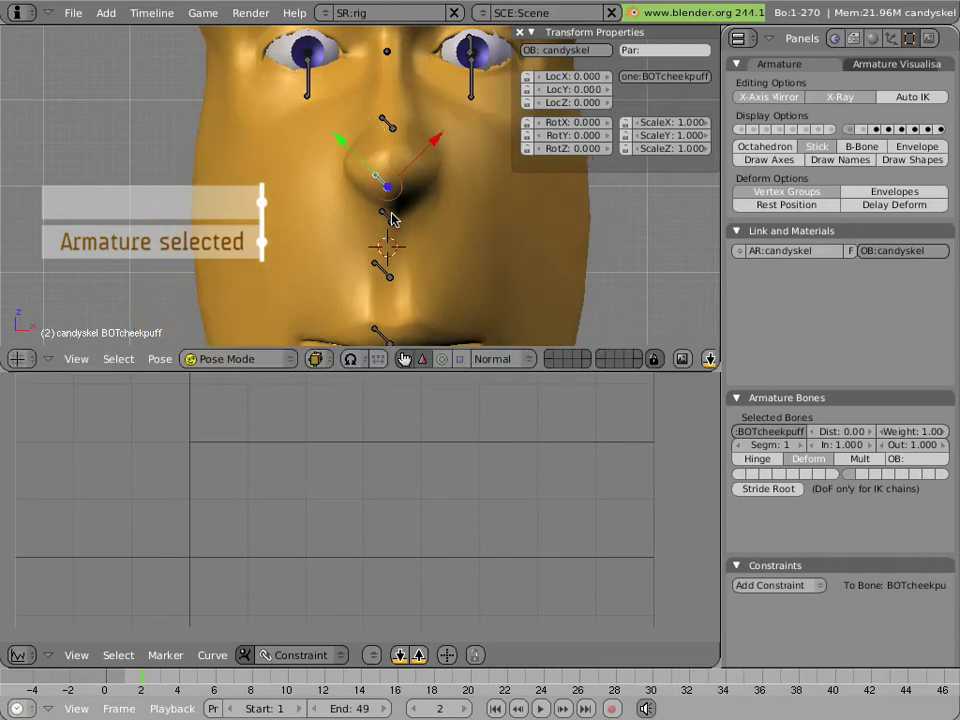
{"action": "scroll", "coordinate": [385, 214], "scroll_direction": "down", "scroll_amount": 4}
{"action": "key", "text": "g"}
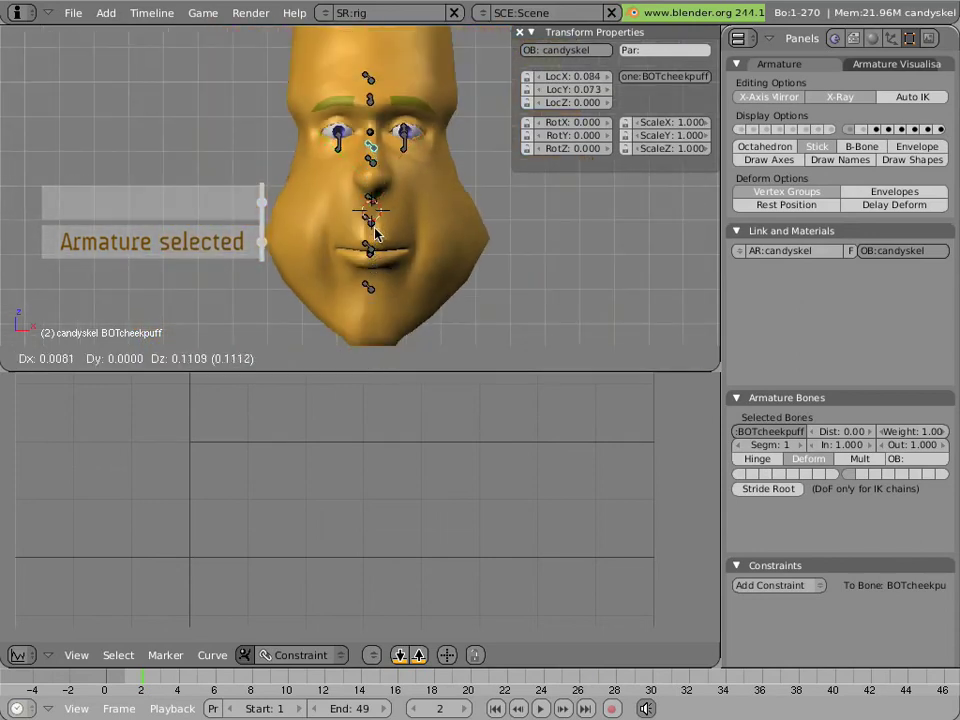
{"action": "key", "text": "Escape"}
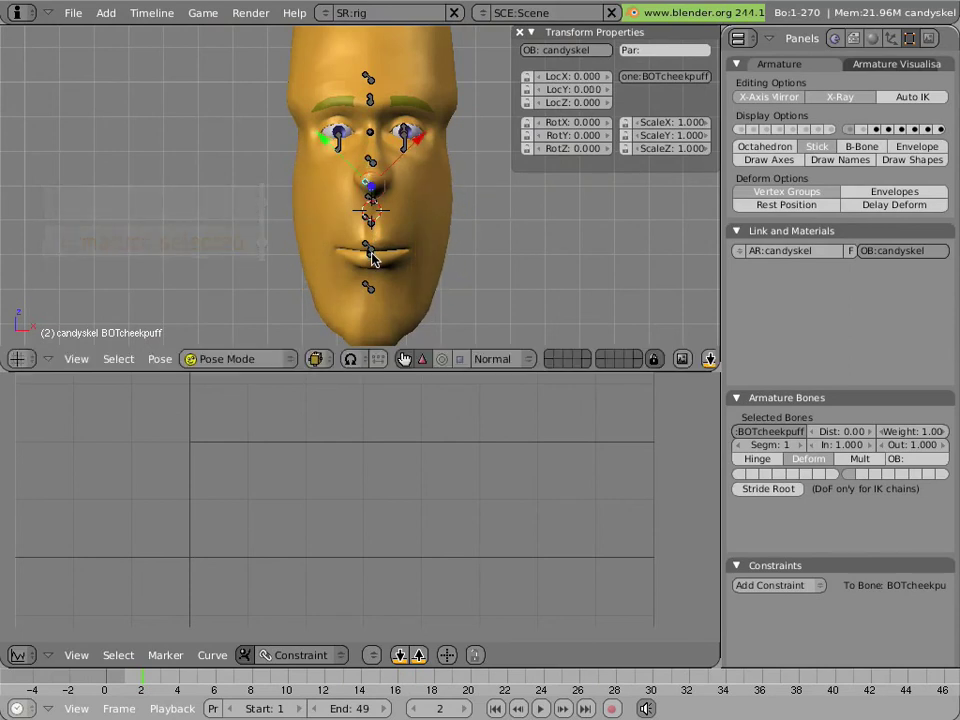
- Turn on Draw Shapes and give BOTcheekpuff BOTsquint's MCBOTS custom shape object
{"action": "left_click", "coordinate": [912, 160]}
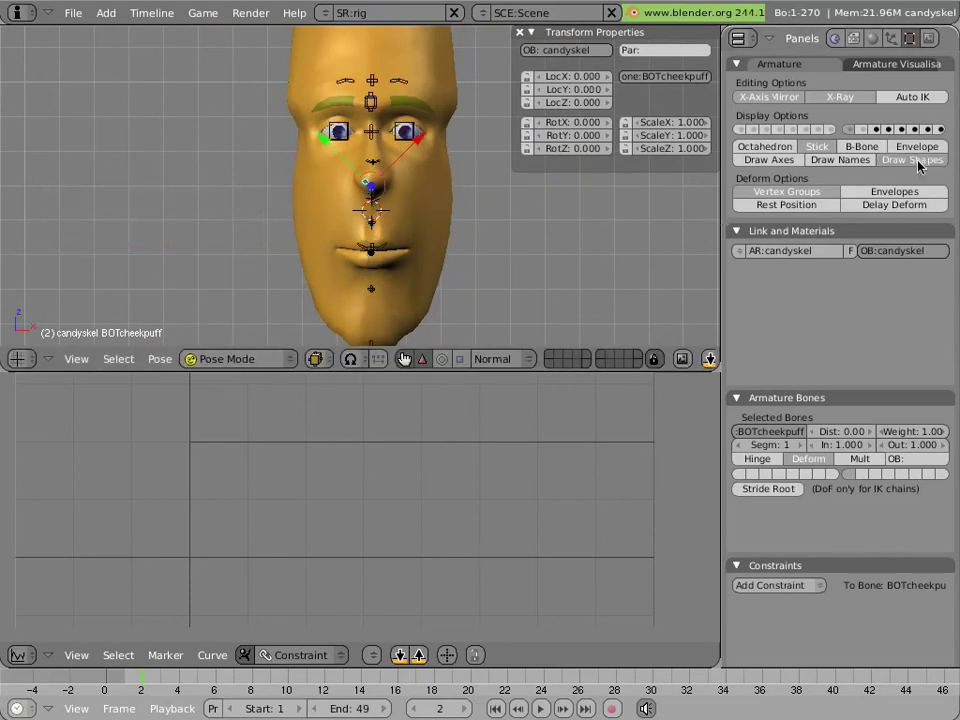
{"action": "scroll", "coordinate": [538, 234], "scroll_direction": "up", "scroll_amount": 6}
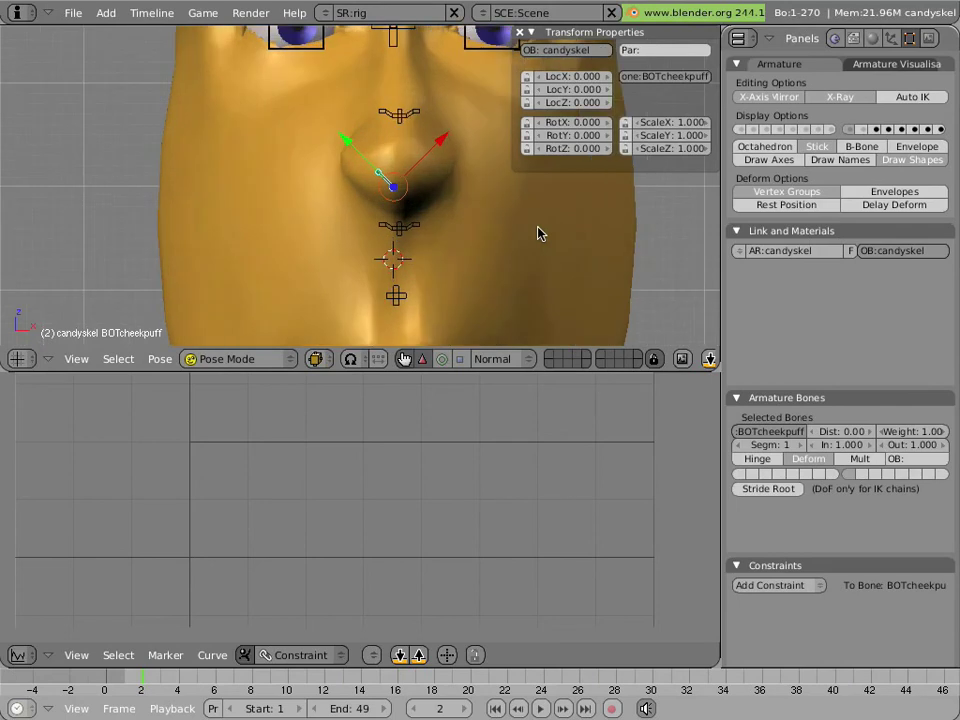
{"action": "scroll", "coordinate": [538, 234], "scroll_direction": "down", "scroll_amount": 4}
{"action": "scroll", "coordinate": [538, 234], "scroll_direction": "up", "scroll_amount": 5}
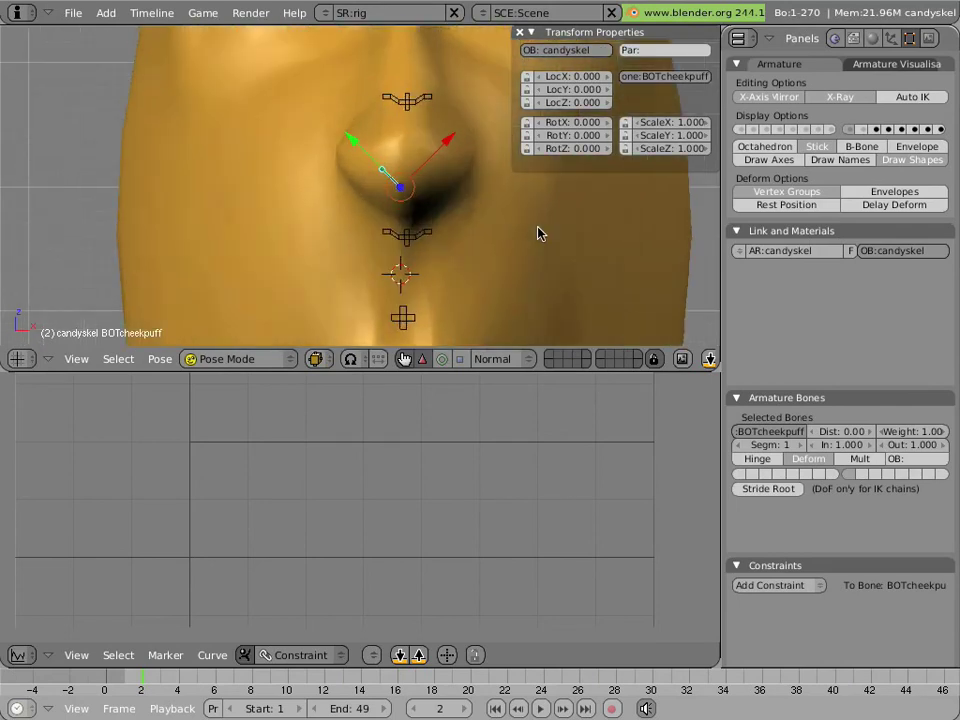
{"action": "right_click", "coordinate": [394, 106]}
{"action": "scroll", "coordinate": [394, 106], "scroll_direction": "down", "scroll_amount": 1}
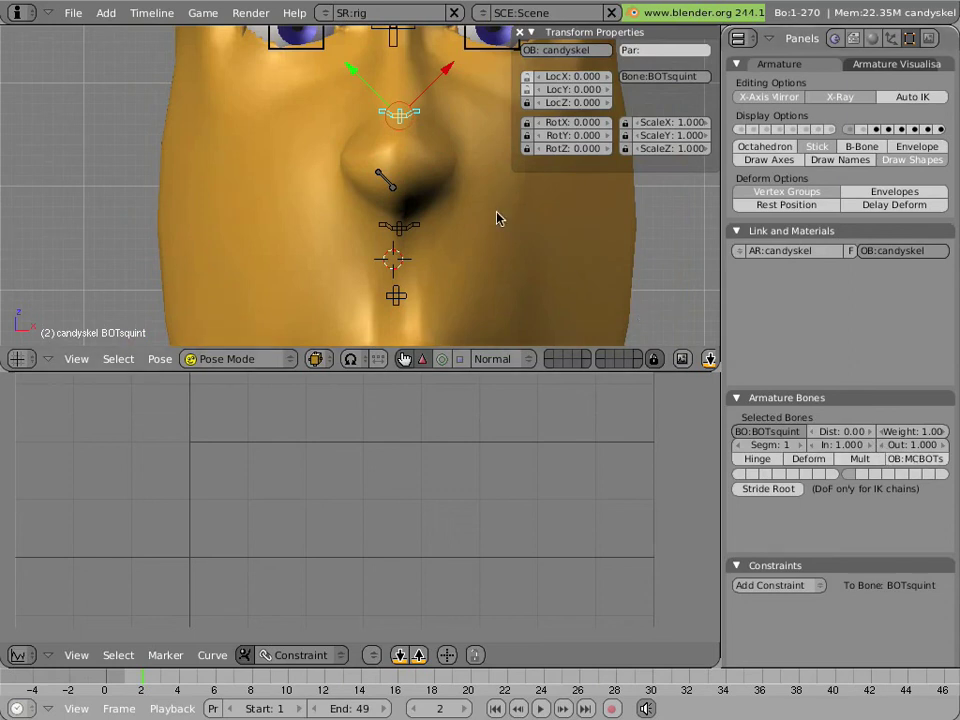
{"action": "right_click", "coordinate": [391, 187]}
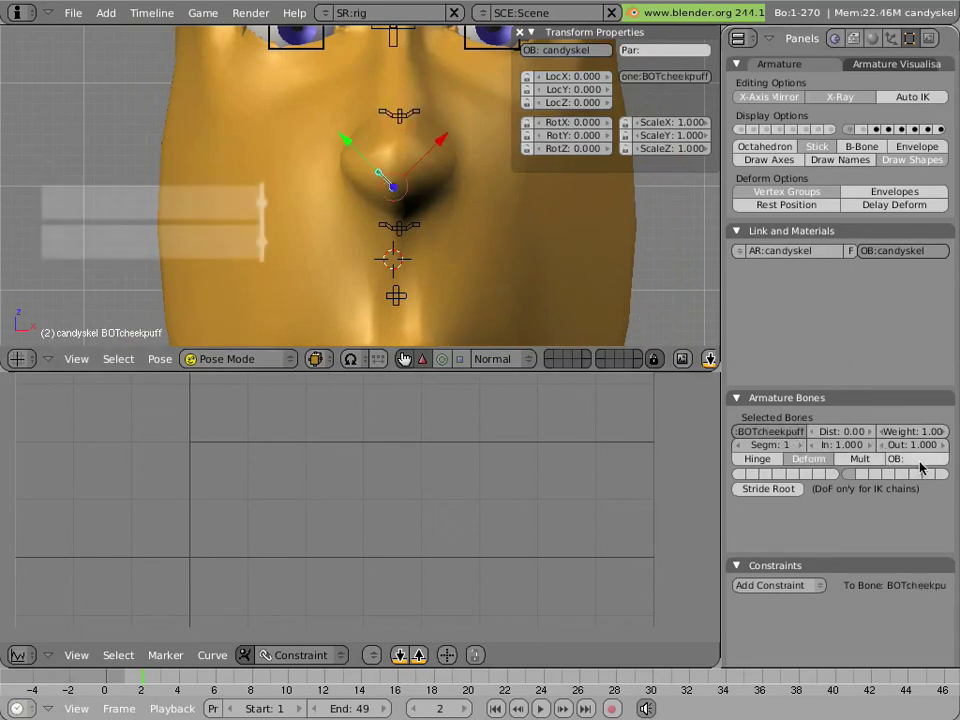
{"action": "type", "text": "MCBOTs"}
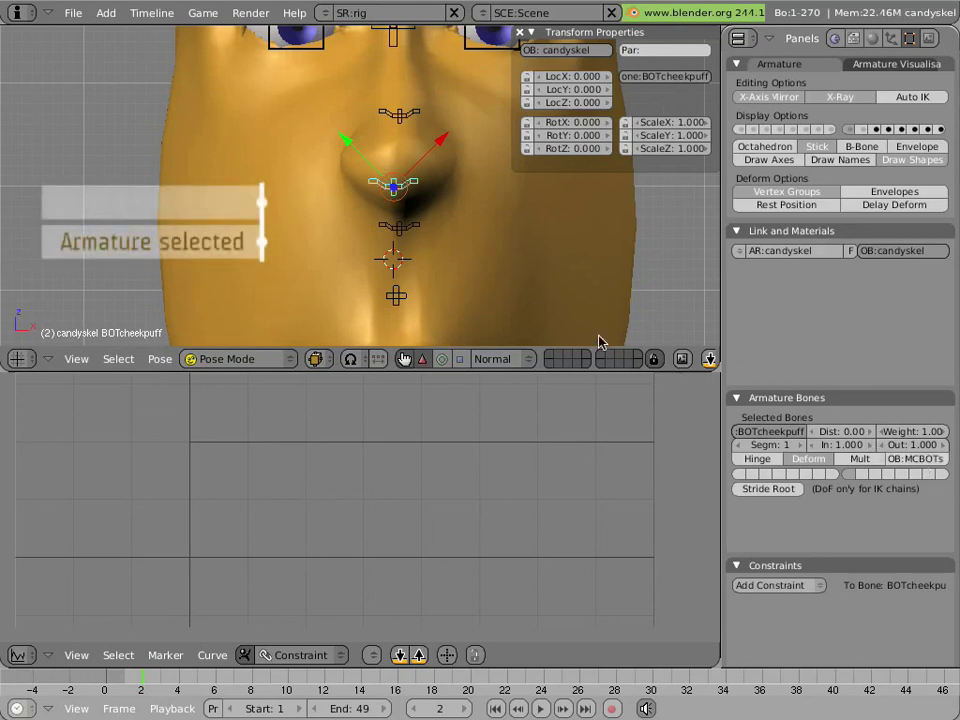
- Test-move the BOTcheekpuff bone twice, cancelling each time so it stays at rest
{"action": "scroll", "coordinate": [517, 285], "scroll_direction": "down", "scroll_amount": 2}
{"action": "key", "text": "g"}
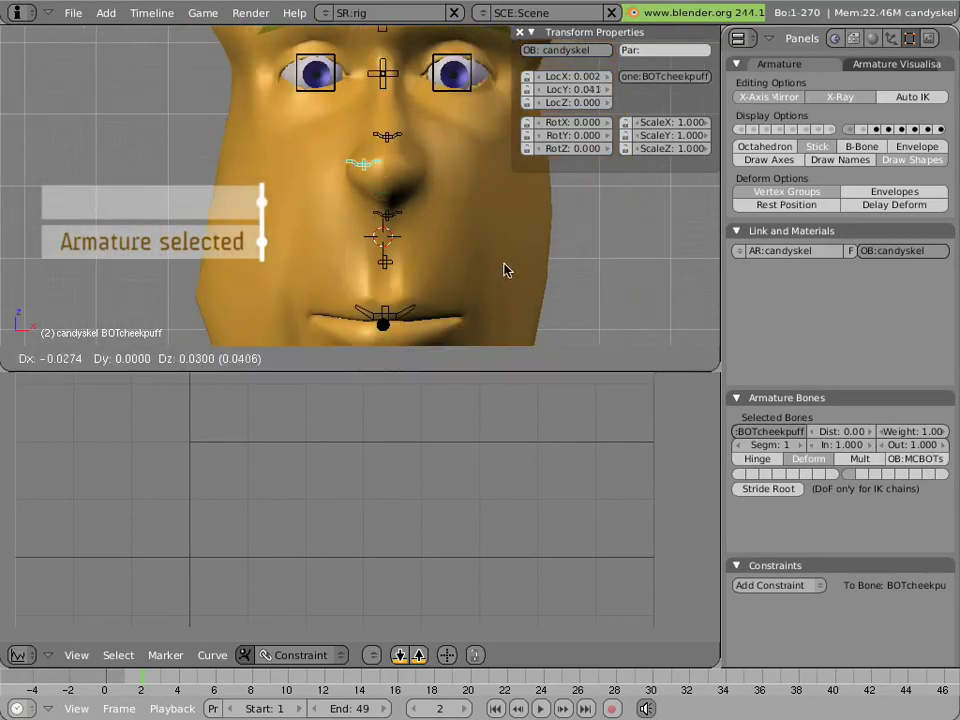
{"action": "right_click", "coordinate": [525, 268]}
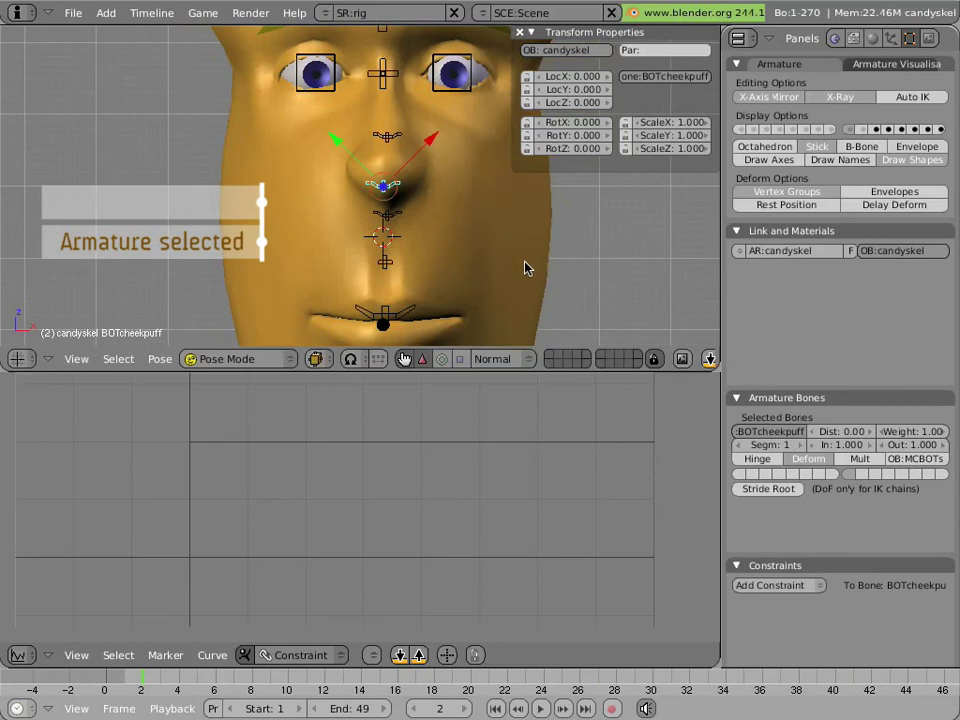
{"action": "scroll", "coordinate": [525, 270], "scroll_direction": "down", "scroll_amount": 3}
{"action": "scroll", "coordinate": [525, 270], "scroll_direction": "up", "scroll_amount": 2}
{"action": "scroll", "coordinate": [525, 270], "scroll_direction": "down", "scroll_amount": 1}
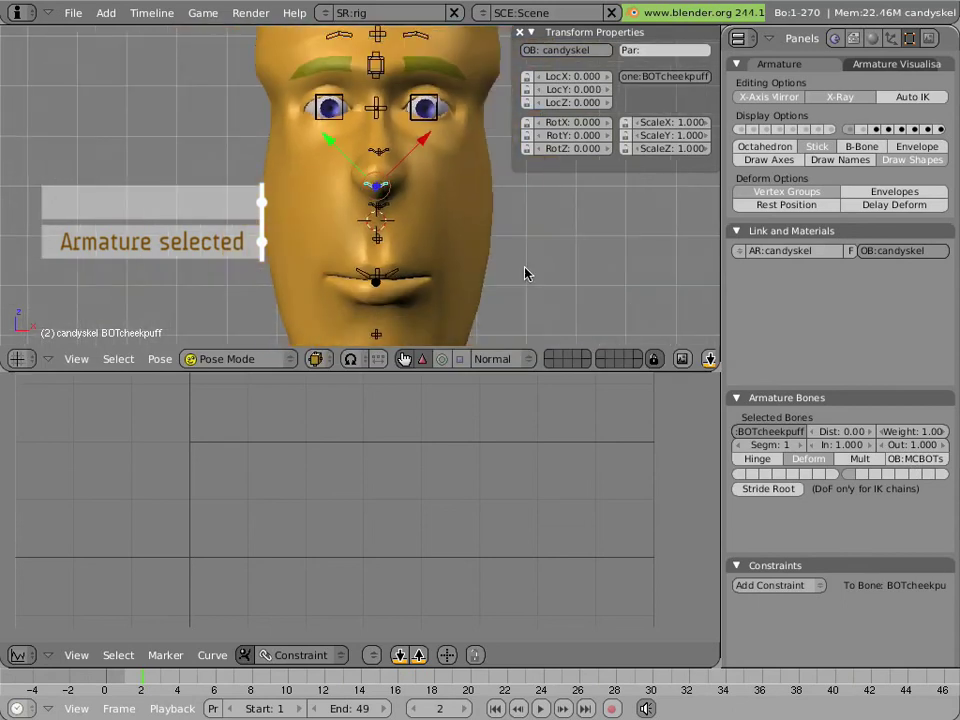
{"action": "key", "text": "g"}
{"action": "right_click", "coordinate": [514, 268]}
{"action": "key", "text": "space"}
- Add a Suzanne monkey shrunk to about a tenth of its size, then select BOTcheekpuff
{"action": "mouse_move", "coordinate": [705, 250]}
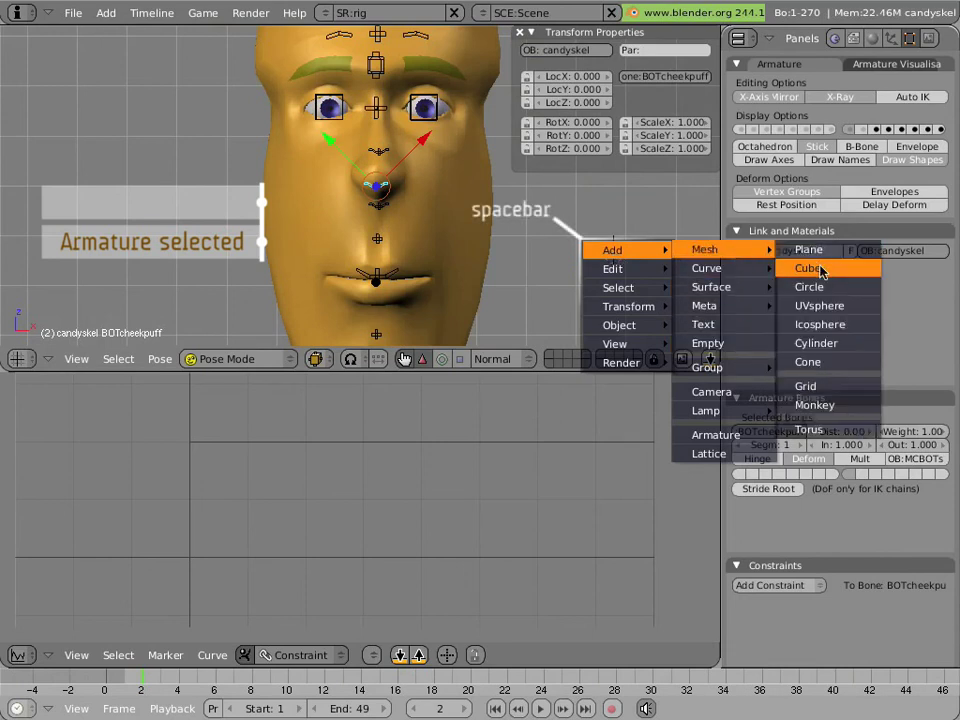
{"action": "left_click", "coordinate": [814, 404]}
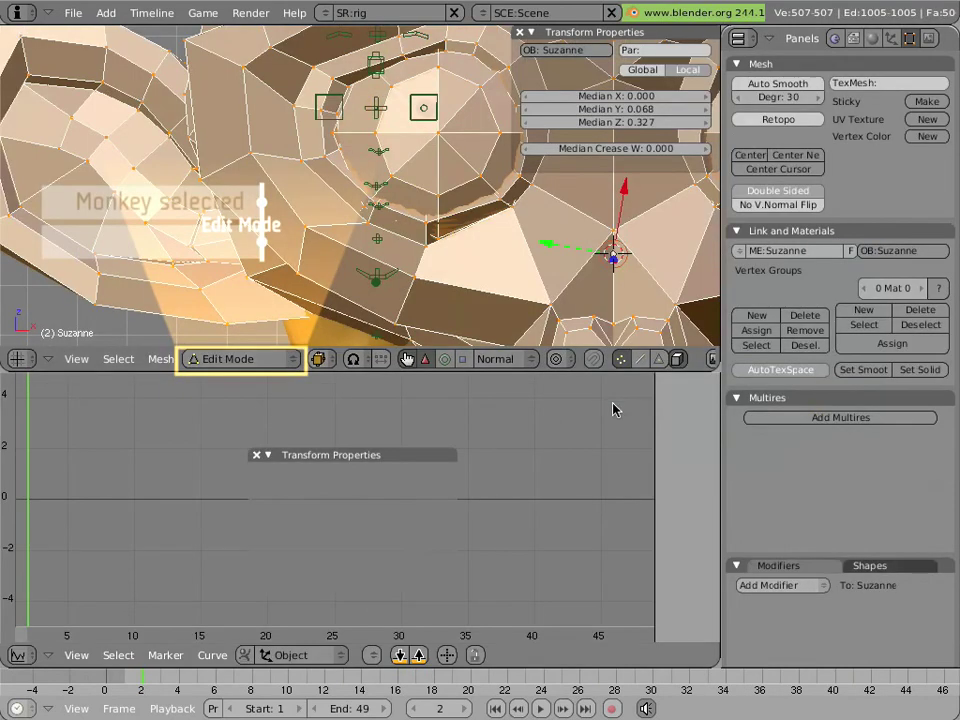
{"action": "key", "text": "a"}
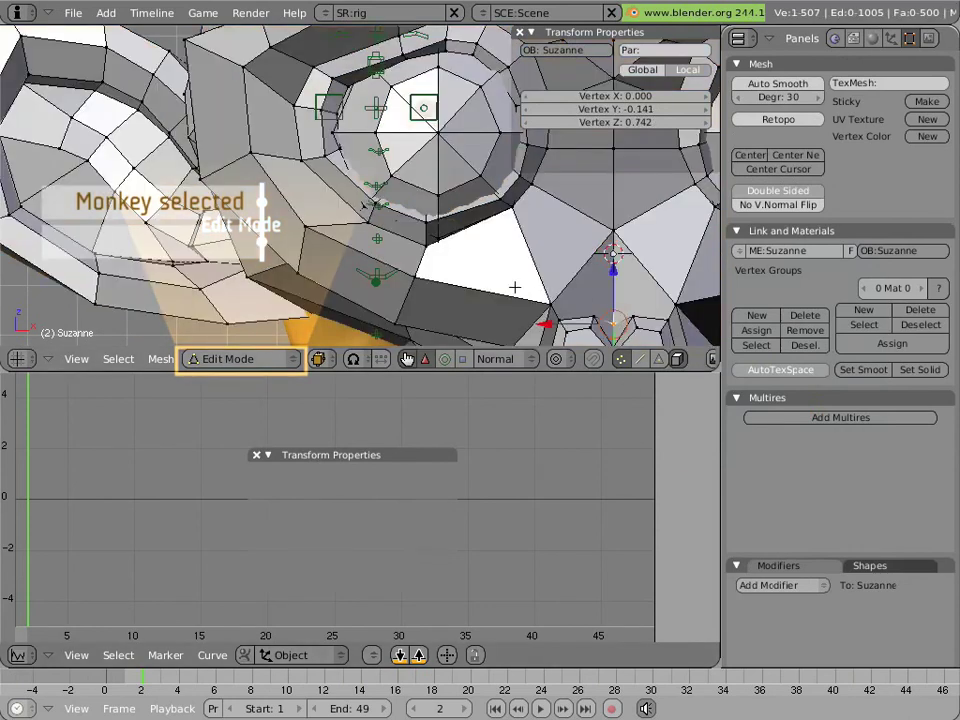
{"action": "key", "text": "a"}
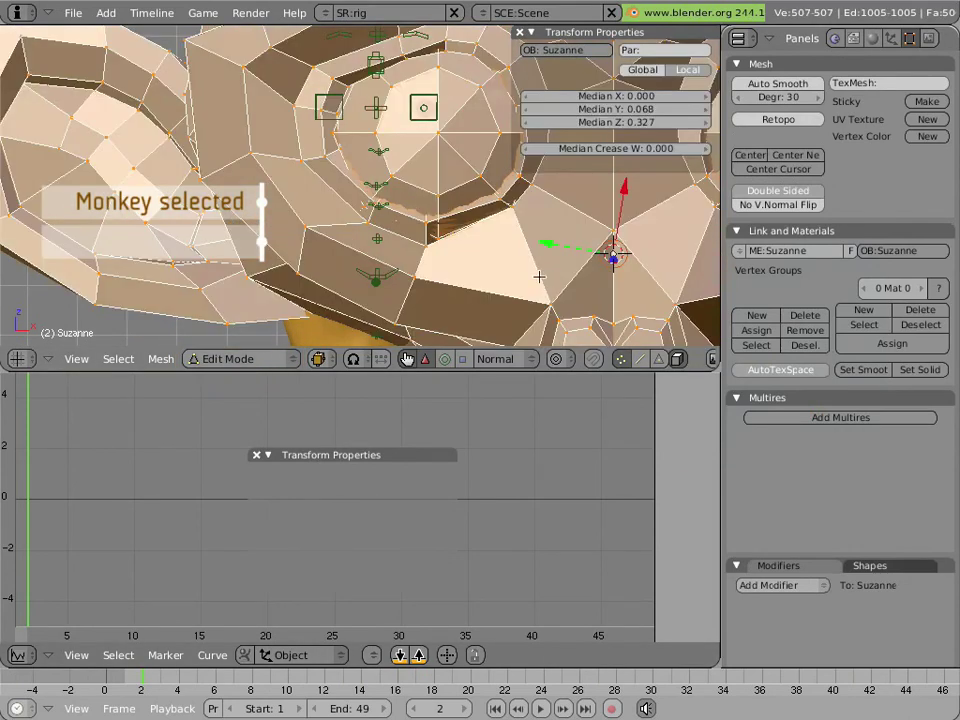
{"action": "key", "text": "s"}
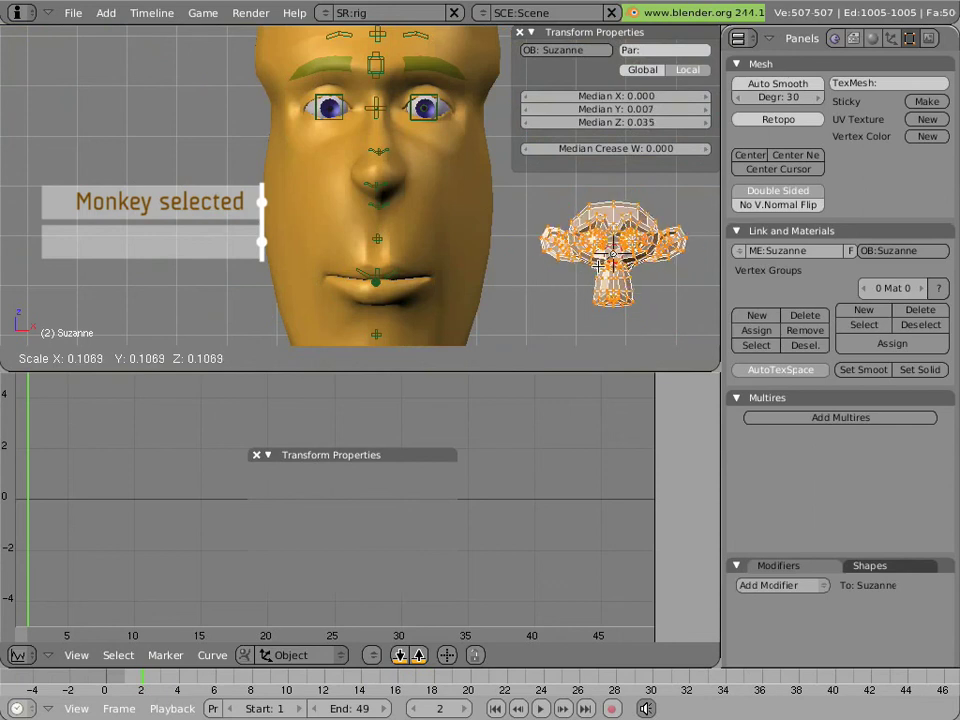
{"action": "left_click", "coordinate": [599, 263]}
{"action": "key", "text": "Tab"}
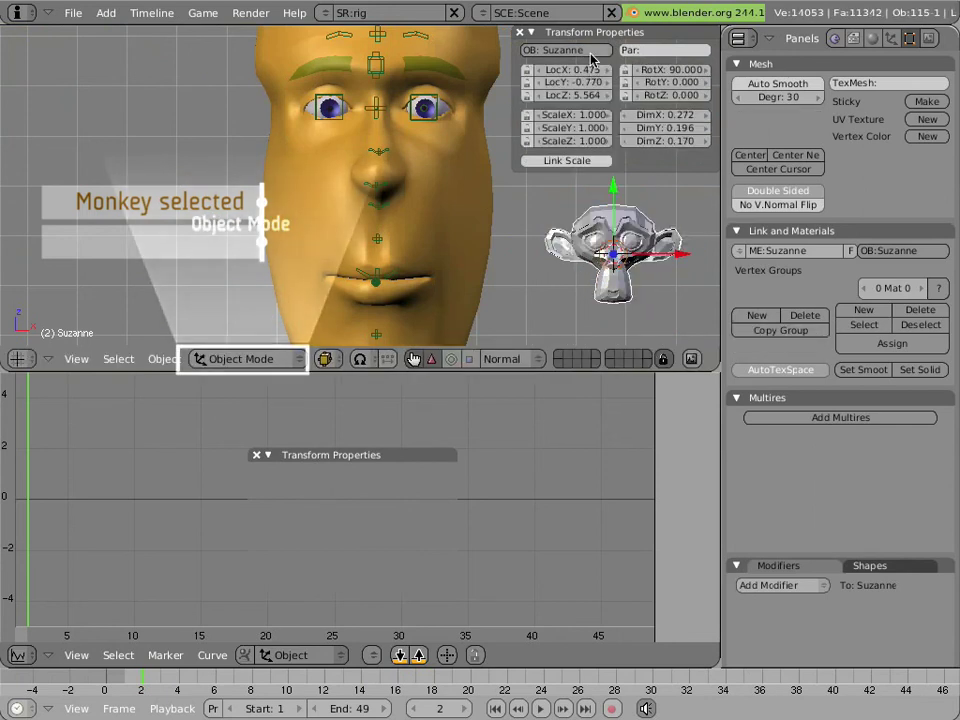
{"action": "right_click", "coordinate": [390, 193]}
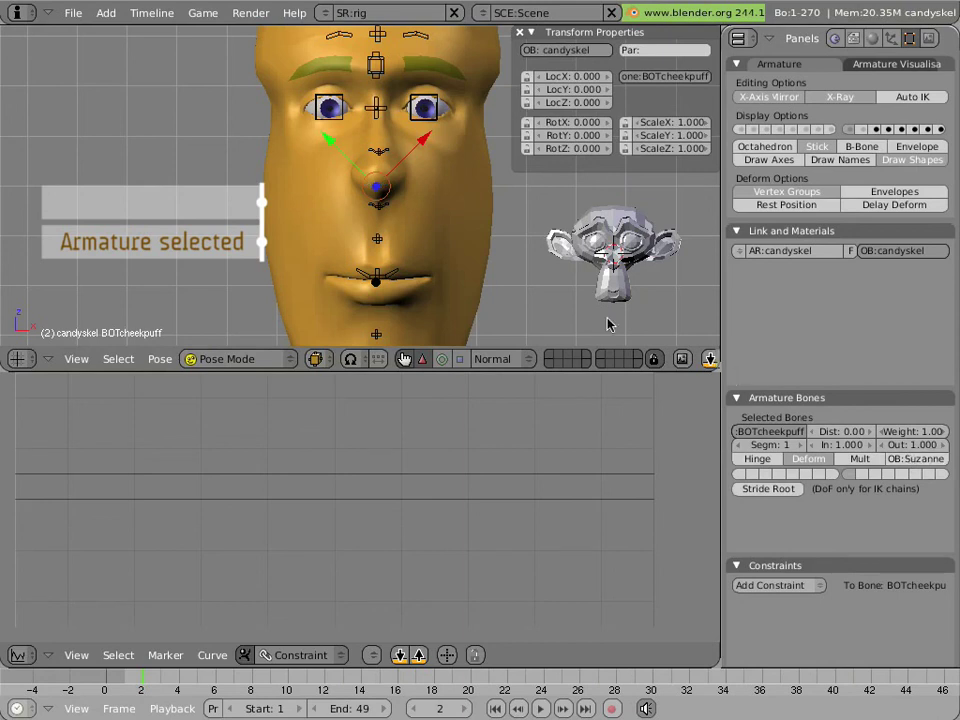
- Enlarge the Suzanne mesh in Edit Mode and move it to the right of the head
{"action": "scroll", "coordinate": [486, 274], "scroll_direction": "up", "scroll_amount": 5}
{"action": "scroll", "coordinate": [484, 276], "scroll_direction": "down", "scroll_amount": 6}
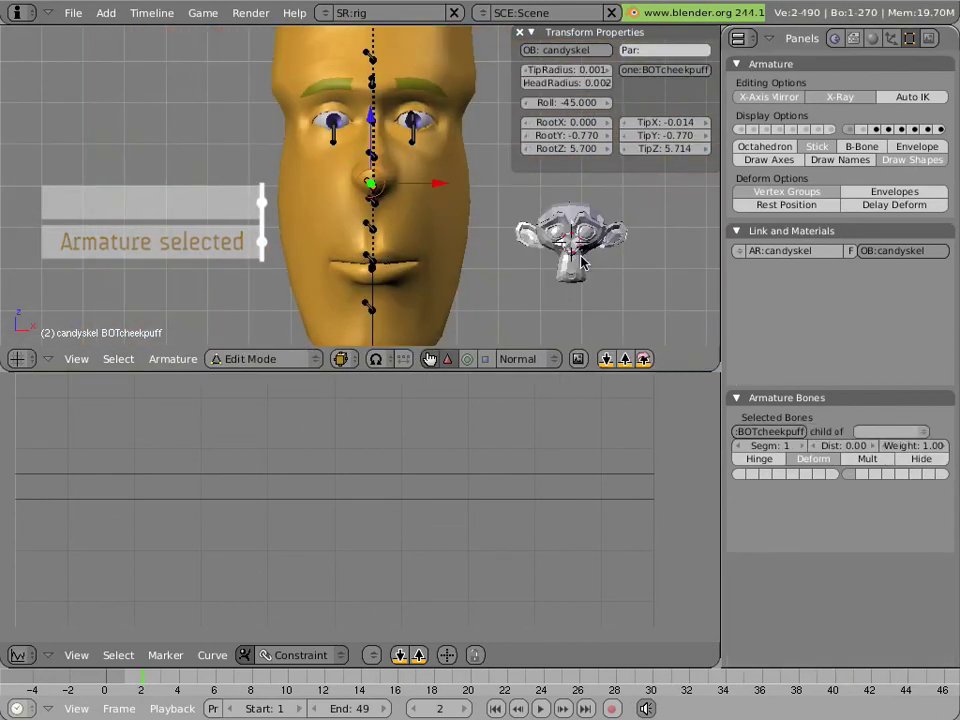
{"action": "right_click", "coordinate": [578, 268]}
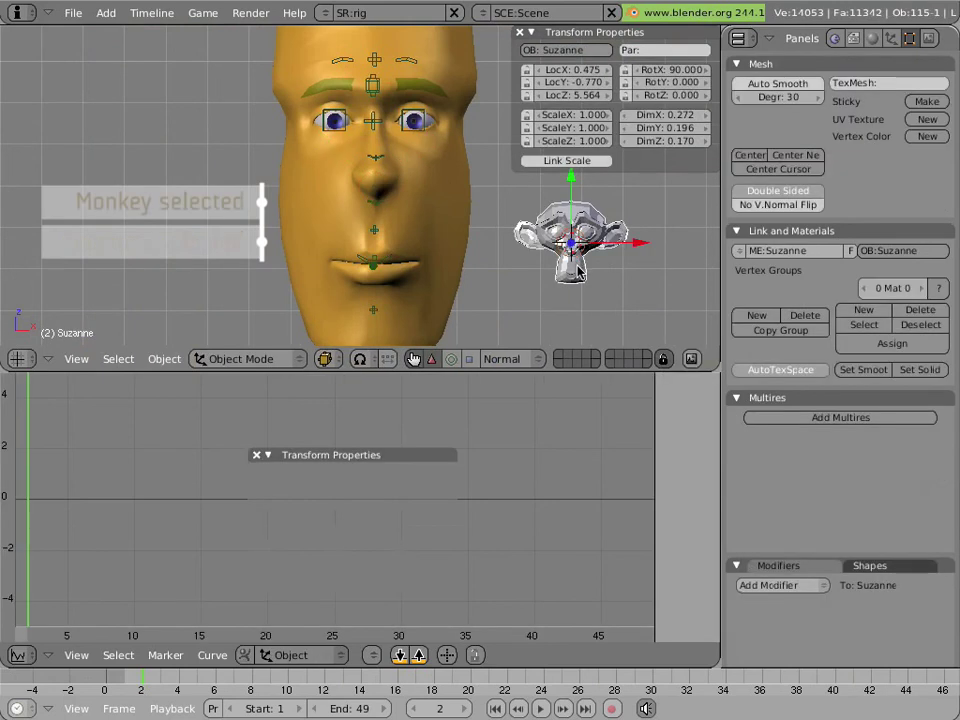
{"action": "scroll", "coordinate": [537, 273], "scroll_direction": "down", "scroll_amount": 3}
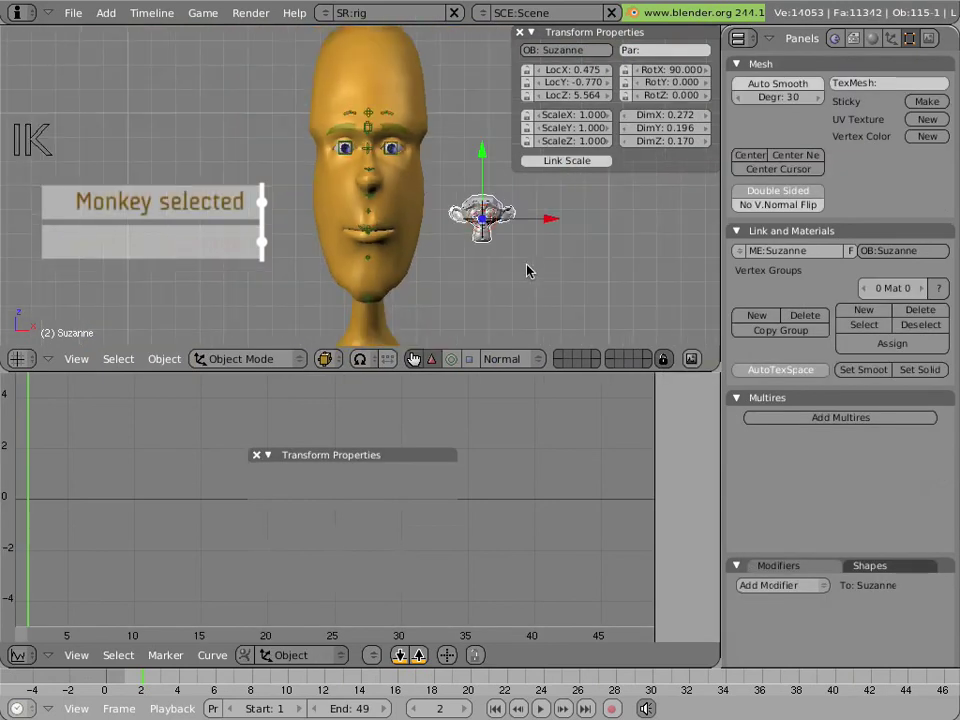
{"action": "key", "text": "Tab"}
{"action": "key", "text": "s"}
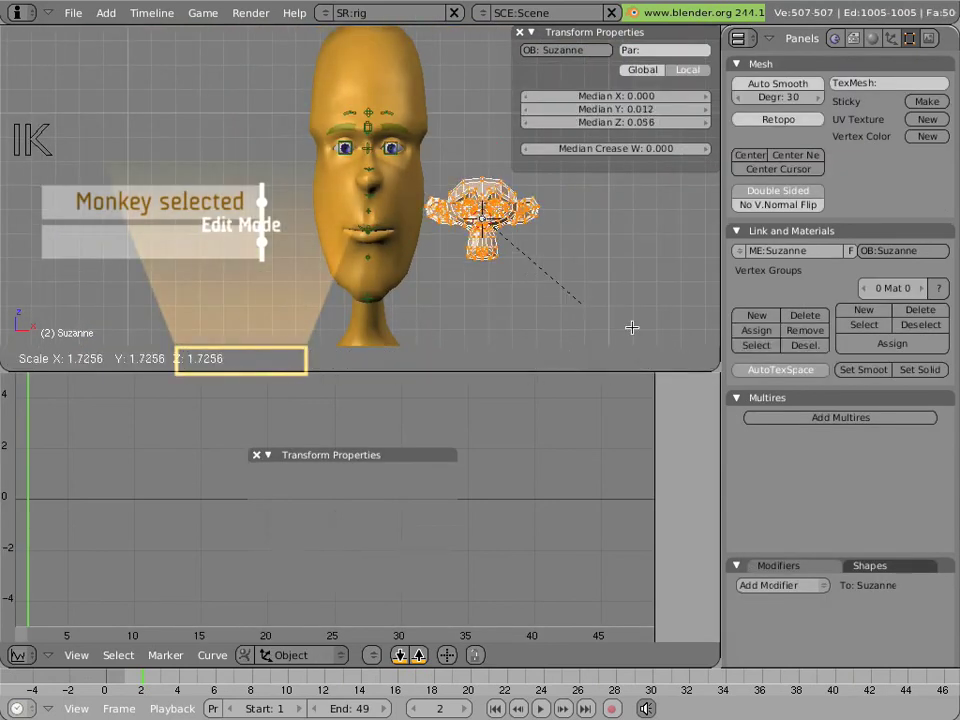
{"action": "left_click", "coordinate": [619, 319]}
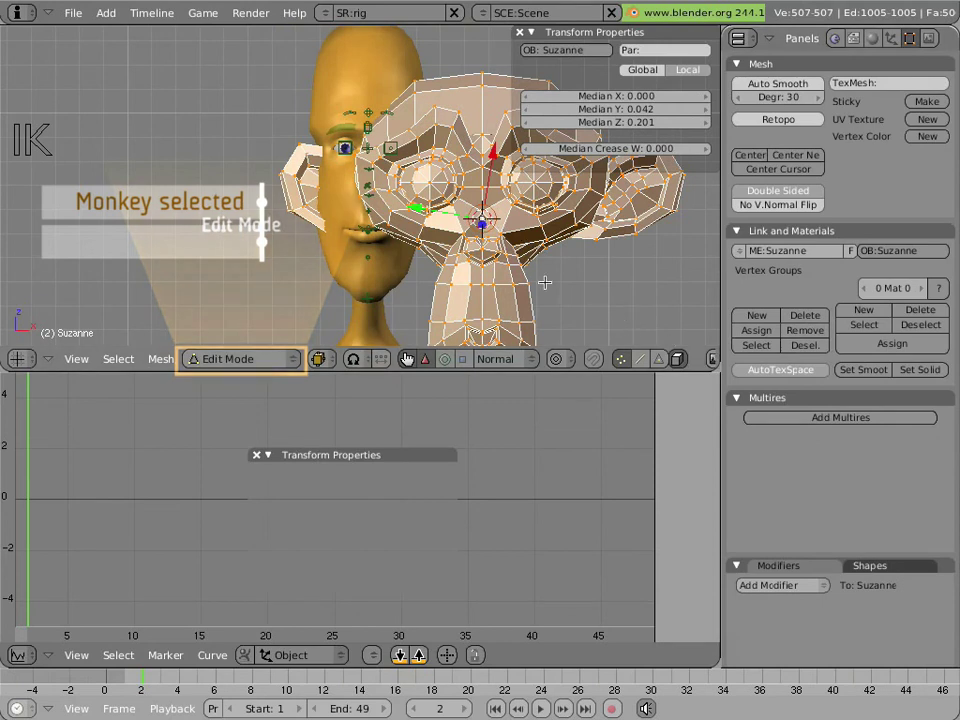
{"action": "key", "text": "Tab"}
{"action": "key", "text": "g"}
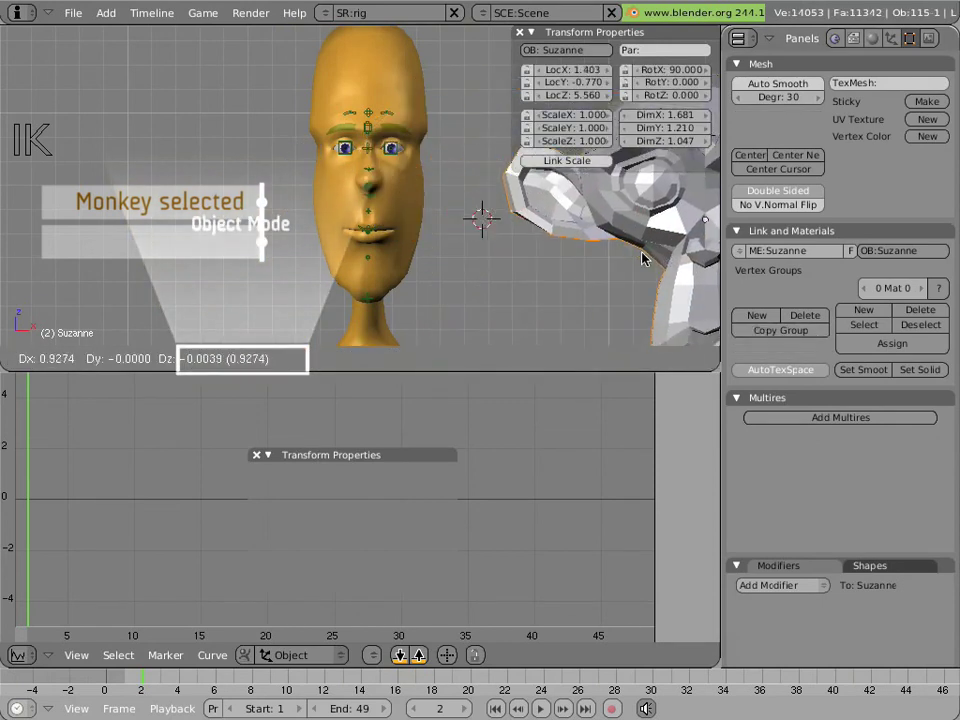
{"action": "left_click", "coordinate": [645, 258]}
- Rotate the Suzanne mesh 45 degrees in Edit Mode and return to Object Mode
{"action": "scroll", "coordinate": [377, 208], "scroll_direction": "up", "scroll_amount": 10}
{"action": "right_click", "coordinate": [420, 207]}
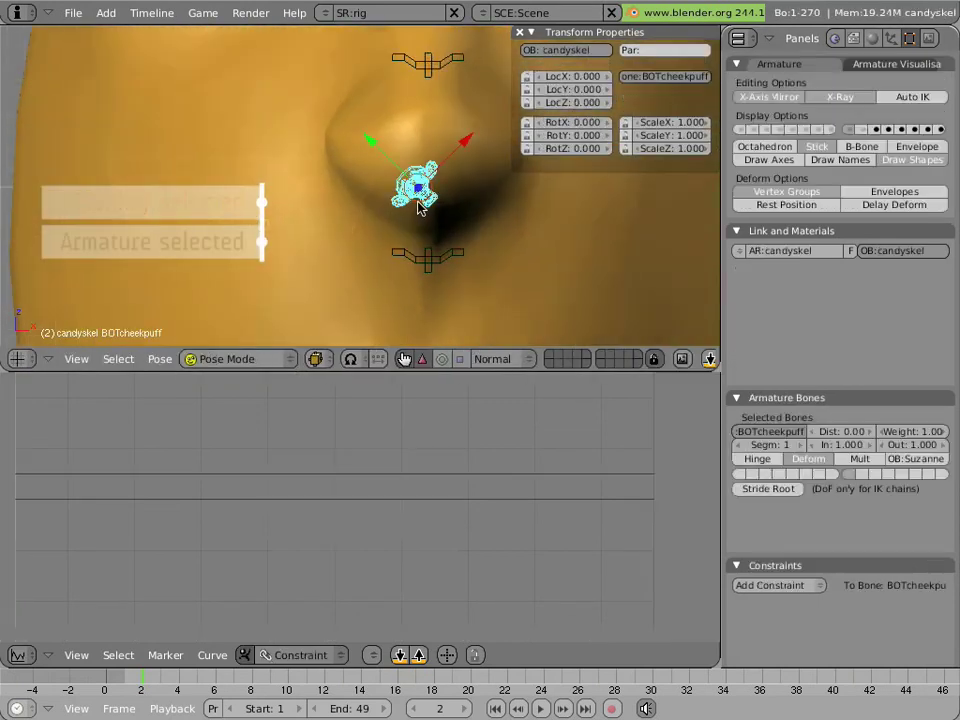
{"action": "scroll", "coordinate": [429, 214], "scroll_direction": "down", "scroll_amount": 8}
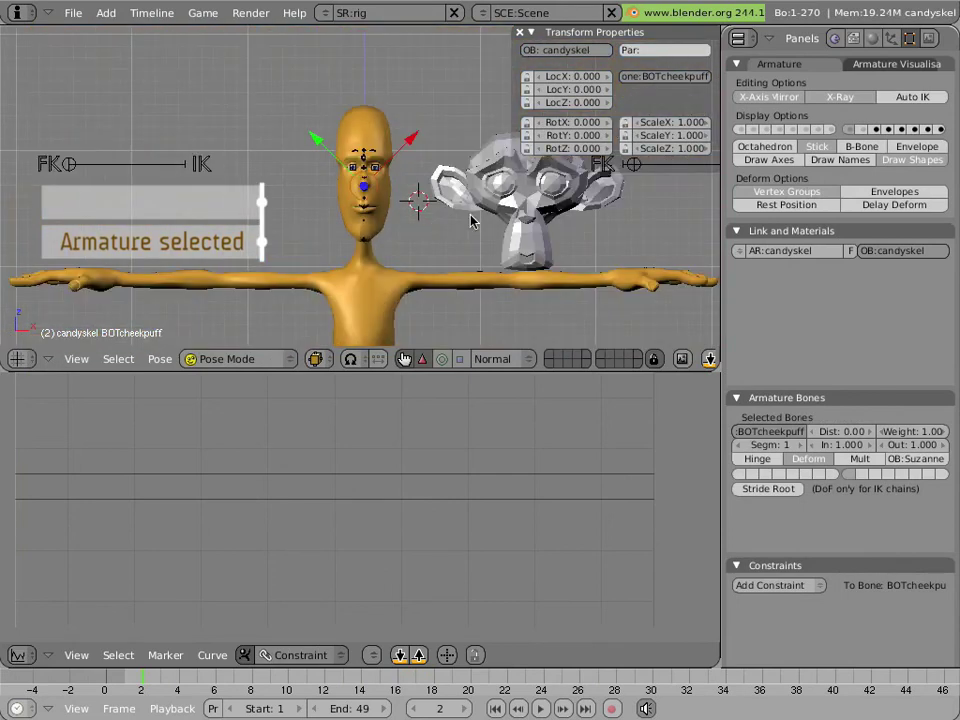
{"action": "right_click", "coordinate": [472, 221]}
{"action": "key", "text": "Tab"}
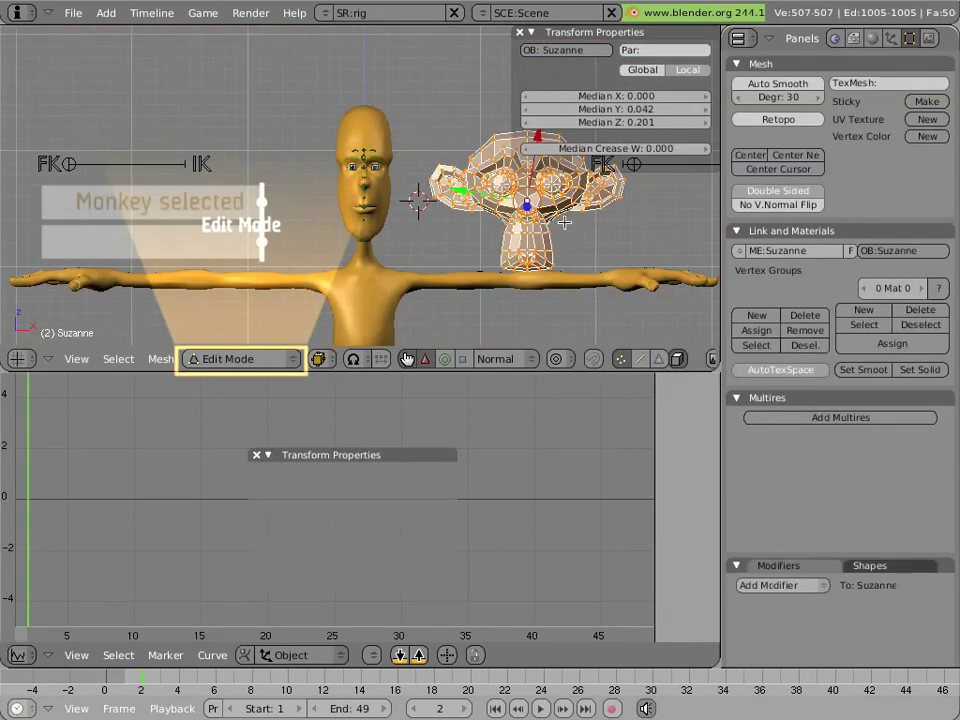
{"action": "key", "text": "r"}
{"action": "key", "text": "Escape"}
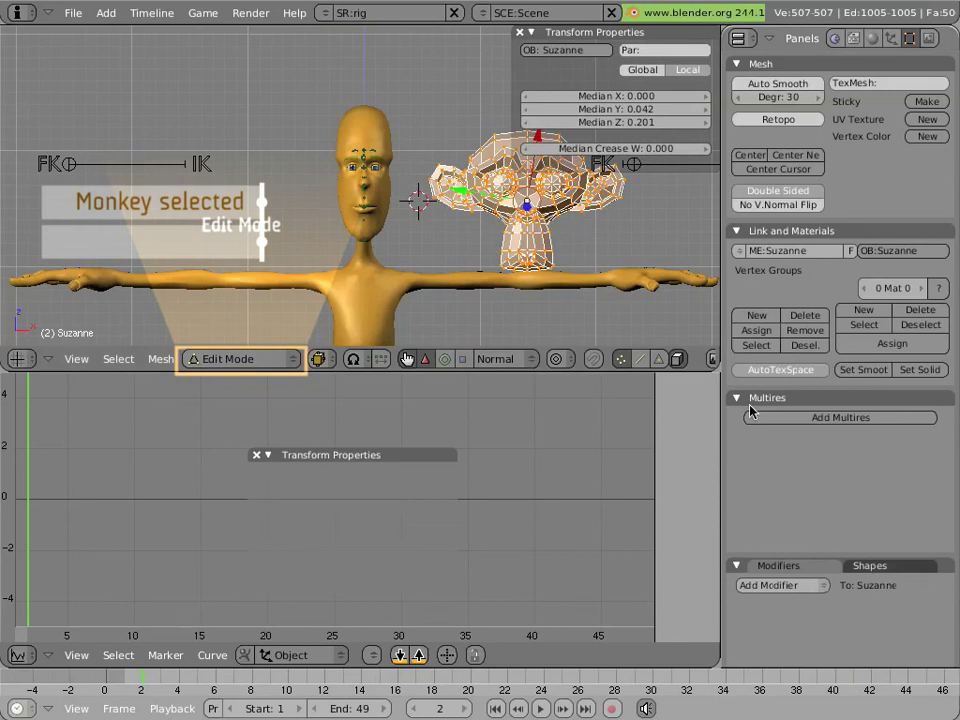
{"action": "scroll", "coordinate": [795, 456], "scroll_direction": "down", "scroll_amount": 6}
{"action": "scroll", "coordinate": [884, 611], "scroll_direction": "down", "scroll_amount": 4}
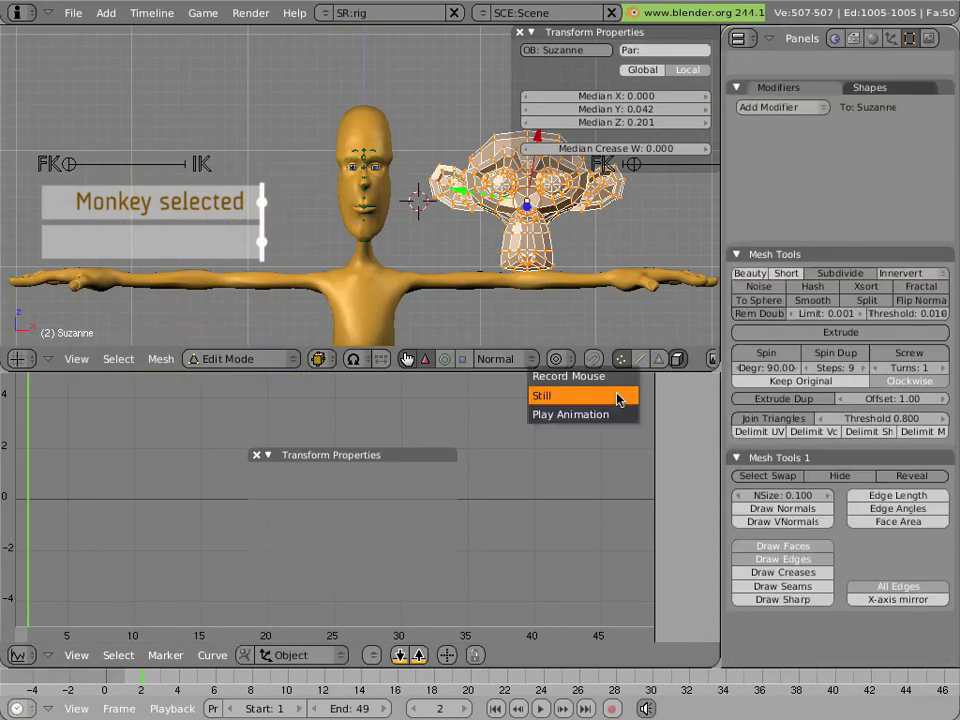
{"action": "key", "text": "r"}
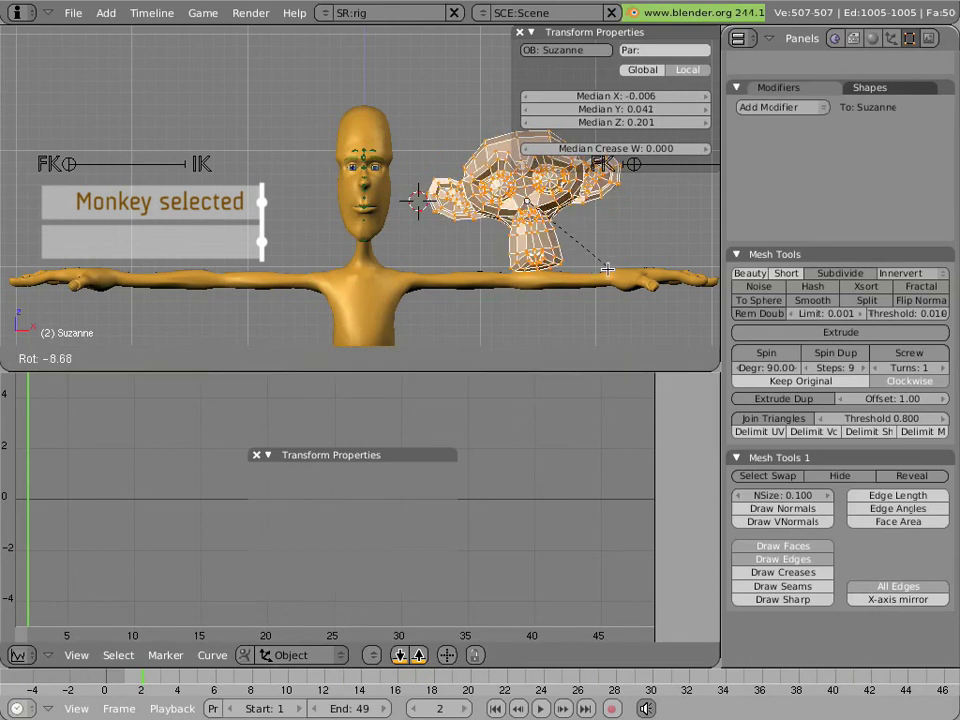
{"action": "left_click", "coordinate": [522, 277]}
{"action": "scroll", "coordinate": [392, 219], "scroll_direction": "up", "scroll_amount": 8}
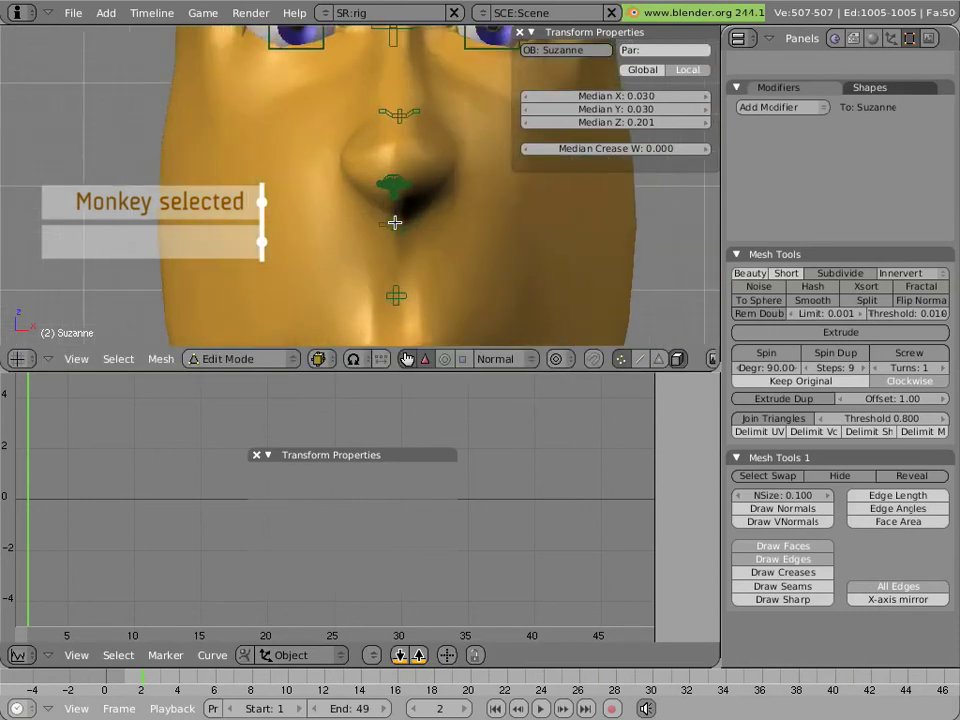
{"action": "scroll", "coordinate": [465, 209], "scroll_direction": "down", "scroll_amount": 8}
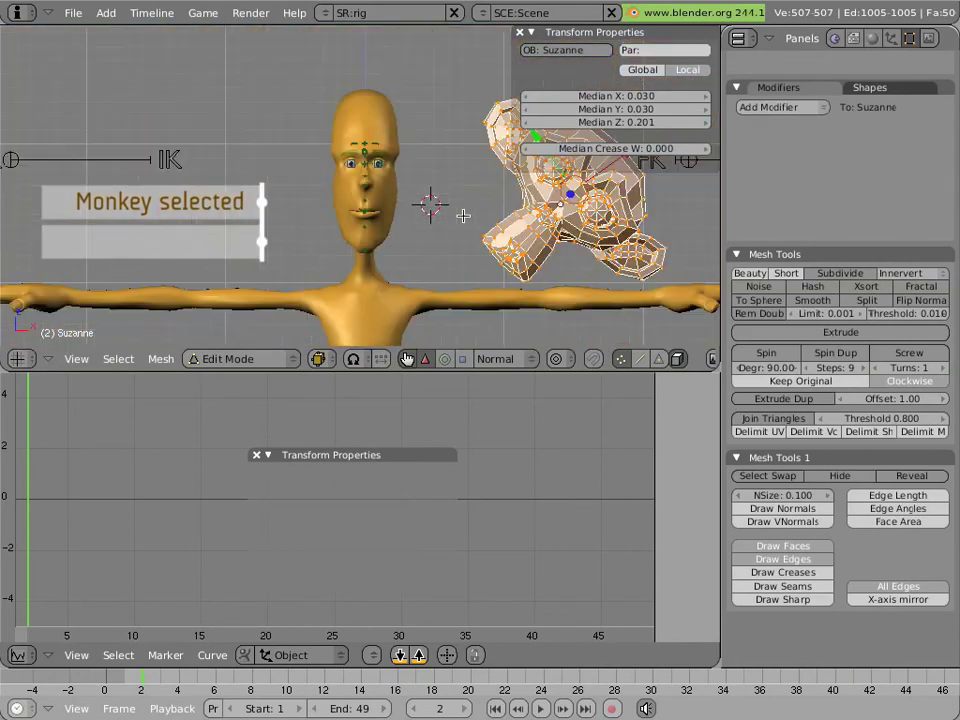
{"action": "key", "text": "Tab"}
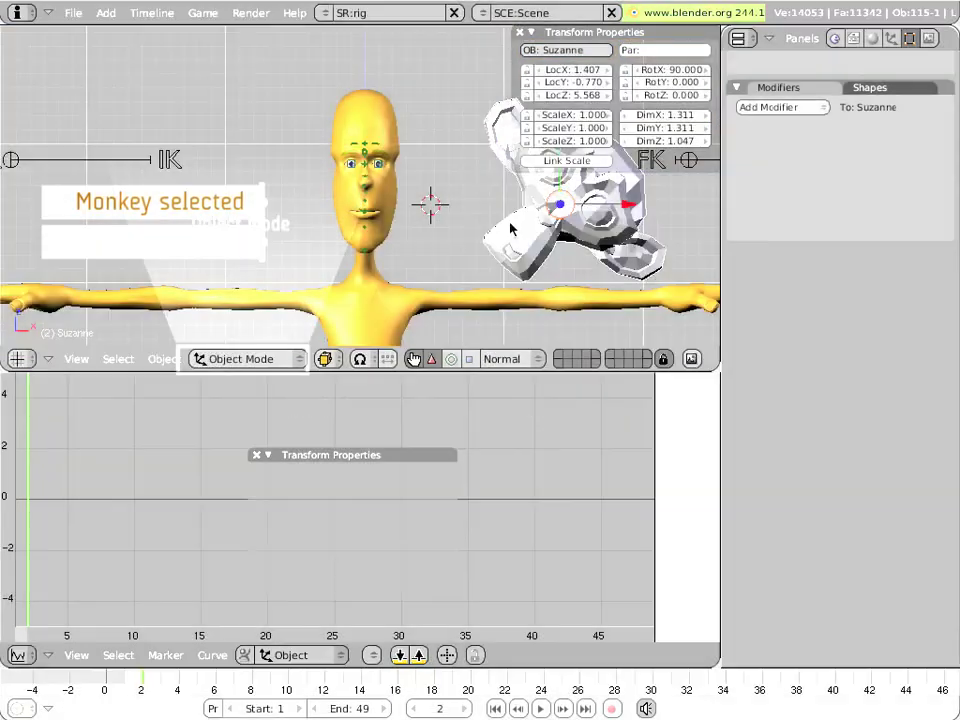
- Hide Suzanne, select BOTcheekpuff, turn off the transform gizmo and grab the bone to test the cheeks
{"action": "key", "text": "h"}
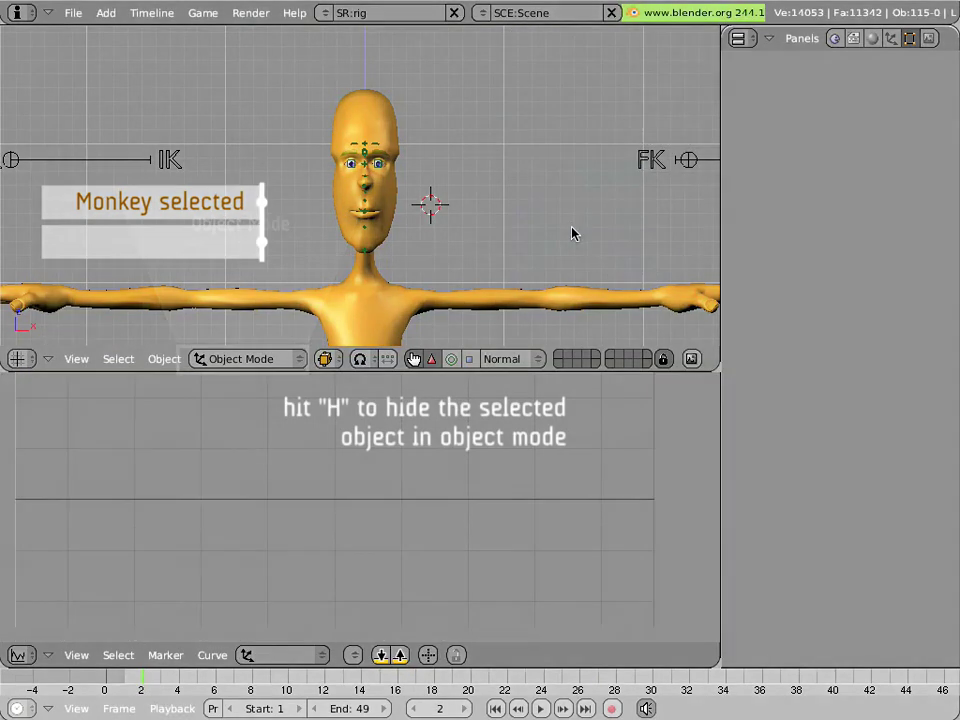
{"action": "scroll", "coordinate": [392, 229], "scroll_direction": "up", "scroll_amount": 8}
{"action": "scroll", "coordinate": [391, 229], "scroll_direction": "up", "scroll_amount": 2}
{"action": "right_click", "coordinate": [410, 218]}
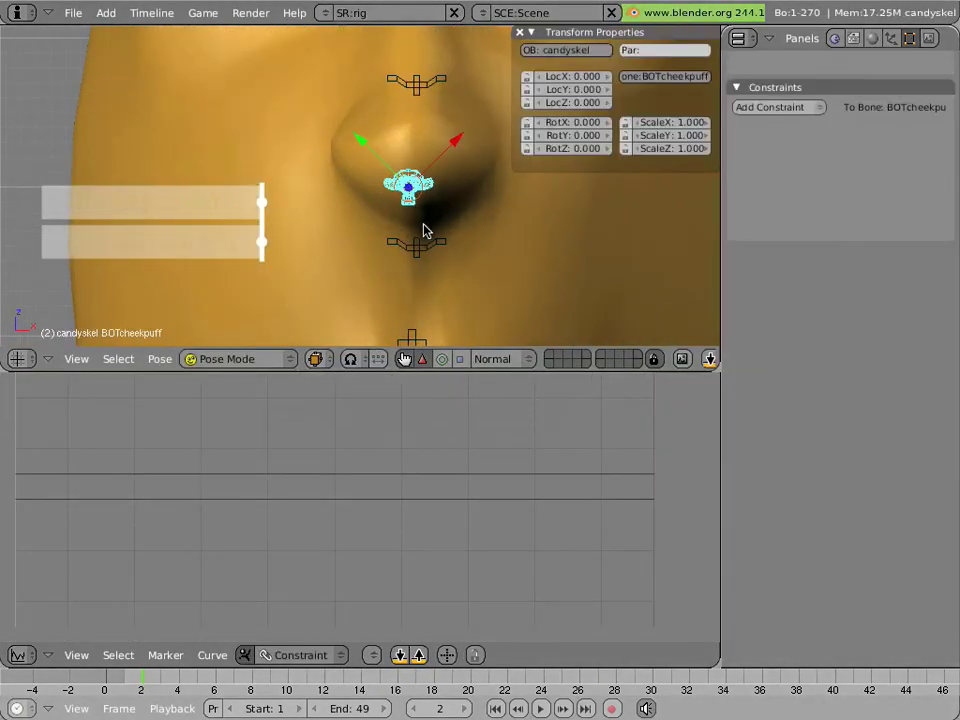
{"action": "scroll", "coordinate": [433, 255], "scroll_direction": "down", "scroll_amount": 3}
{"action": "scroll", "coordinate": [433, 255], "scroll_direction": "up", "scroll_amount": 2}
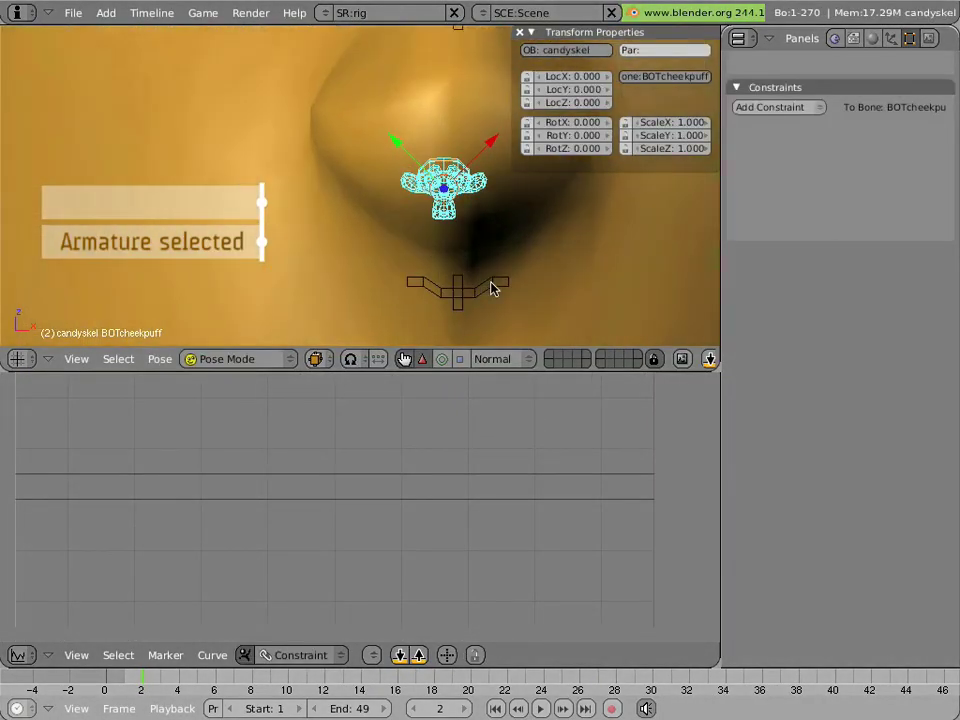
{"action": "scroll", "coordinate": [489, 285], "scroll_direction": "down", "scroll_amount": 4}
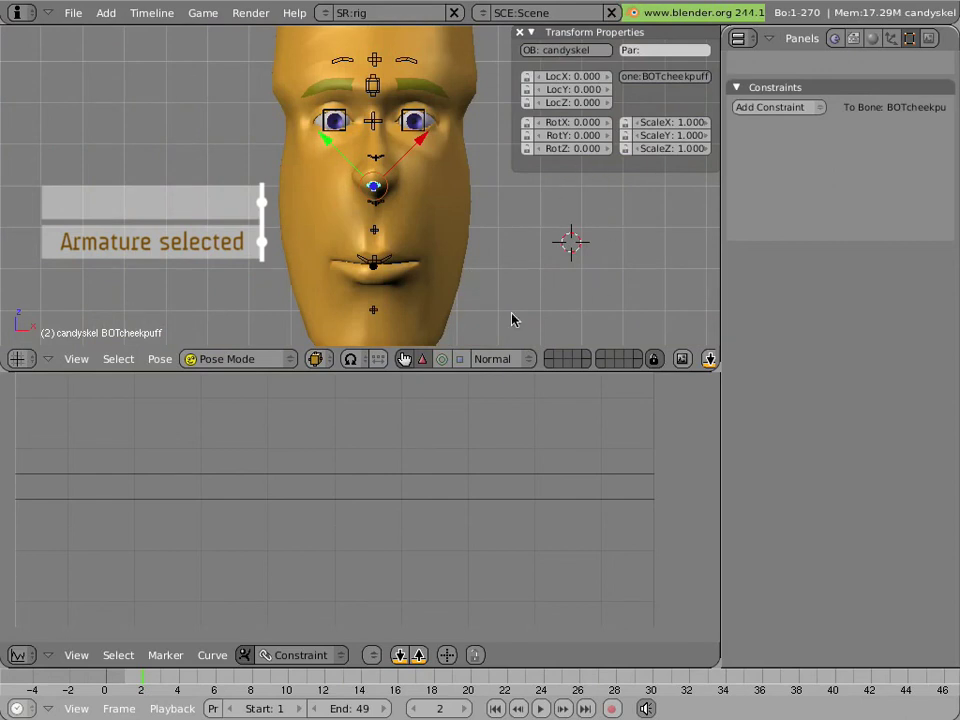
{"action": "left_click", "coordinate": [404, 358]}
{"action": "key", "text": "g"}
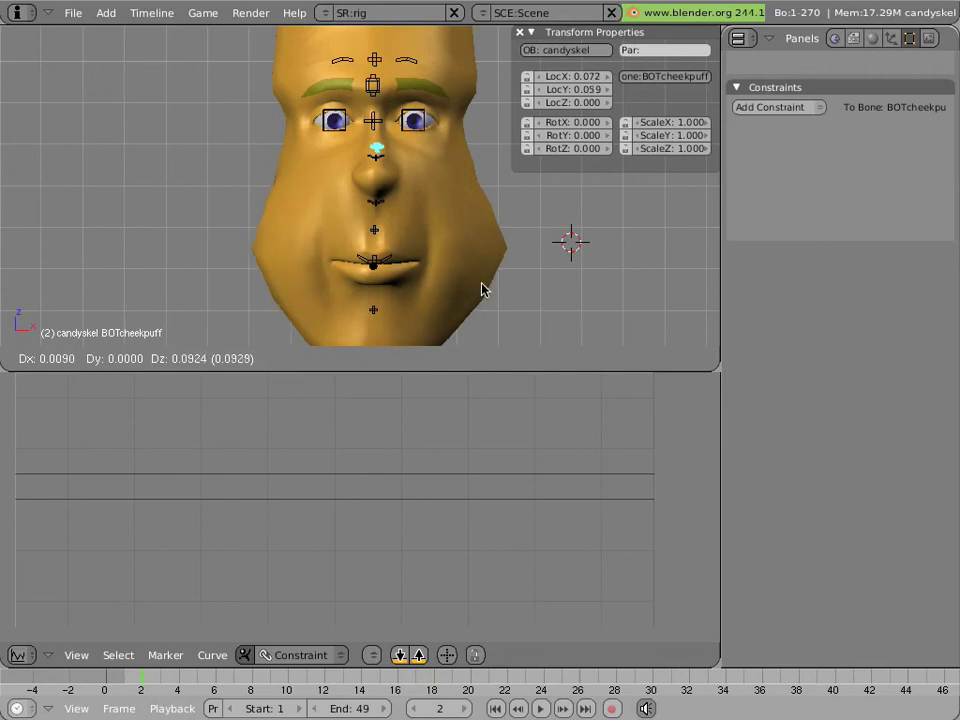
- Cancel the BOTcheekpuff test move, grab it once more, and cancel back to rest
{"action": "key", "text": "Escape"}
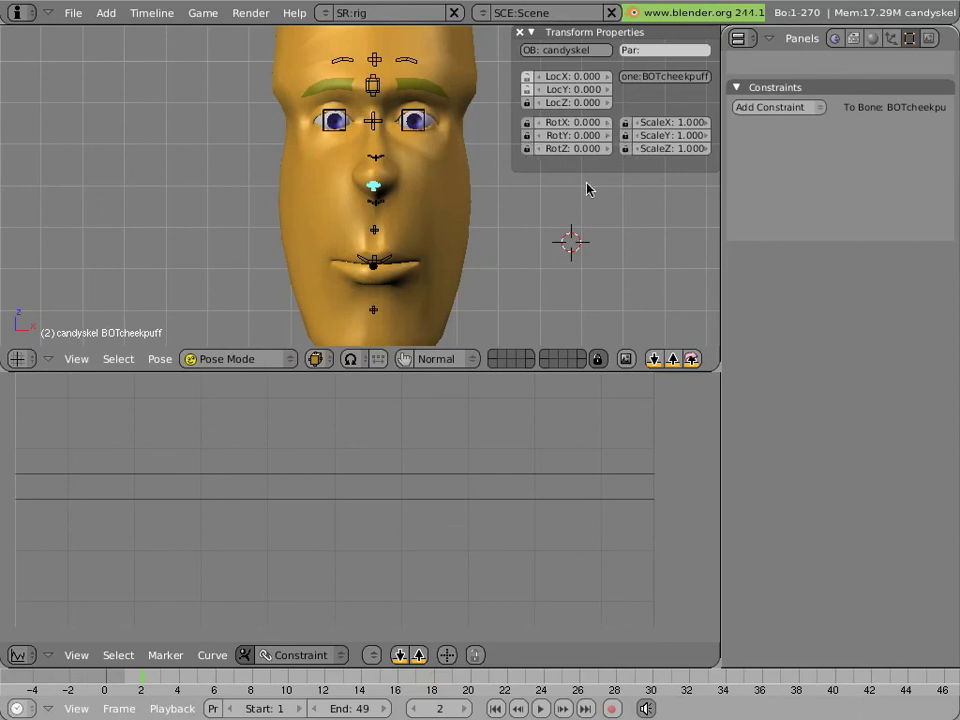
{"action": "key", "text": "g"}
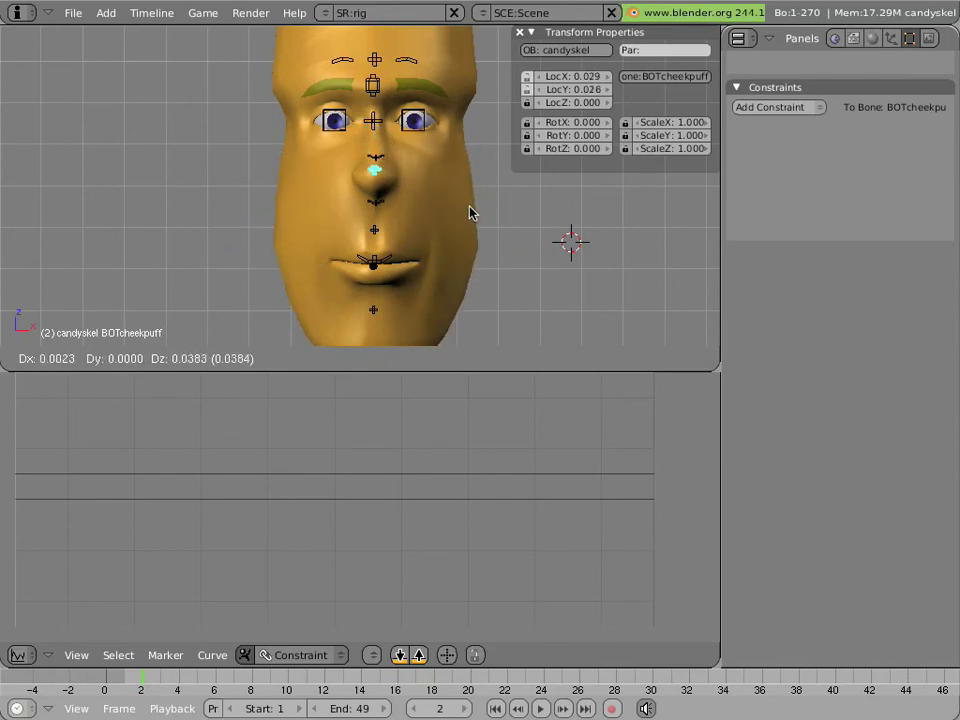
{"action": "key", "text": "Escape"}
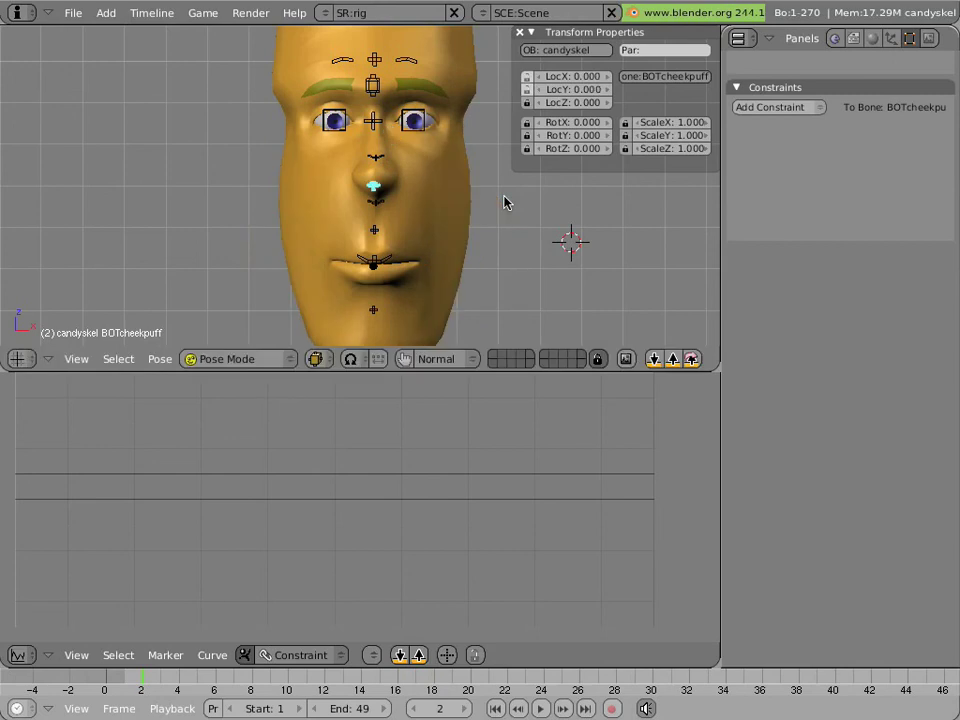